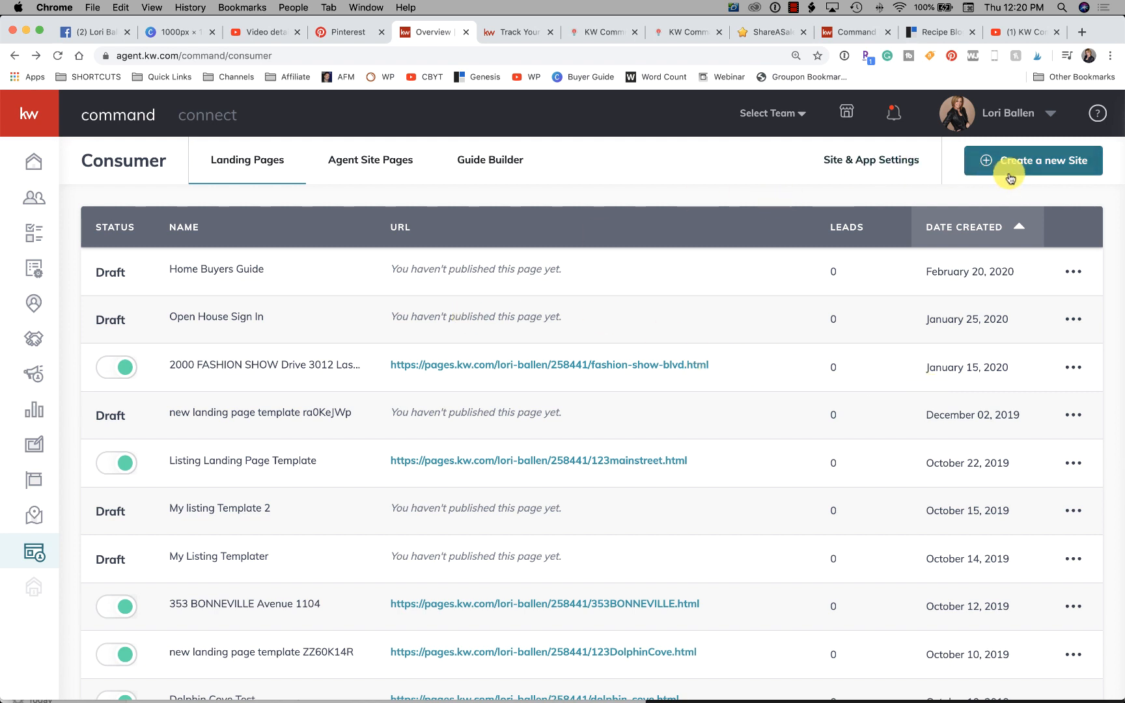
# - Open the Consumer section and create a new site as a standalone page
pyautogui.click(34, 161)
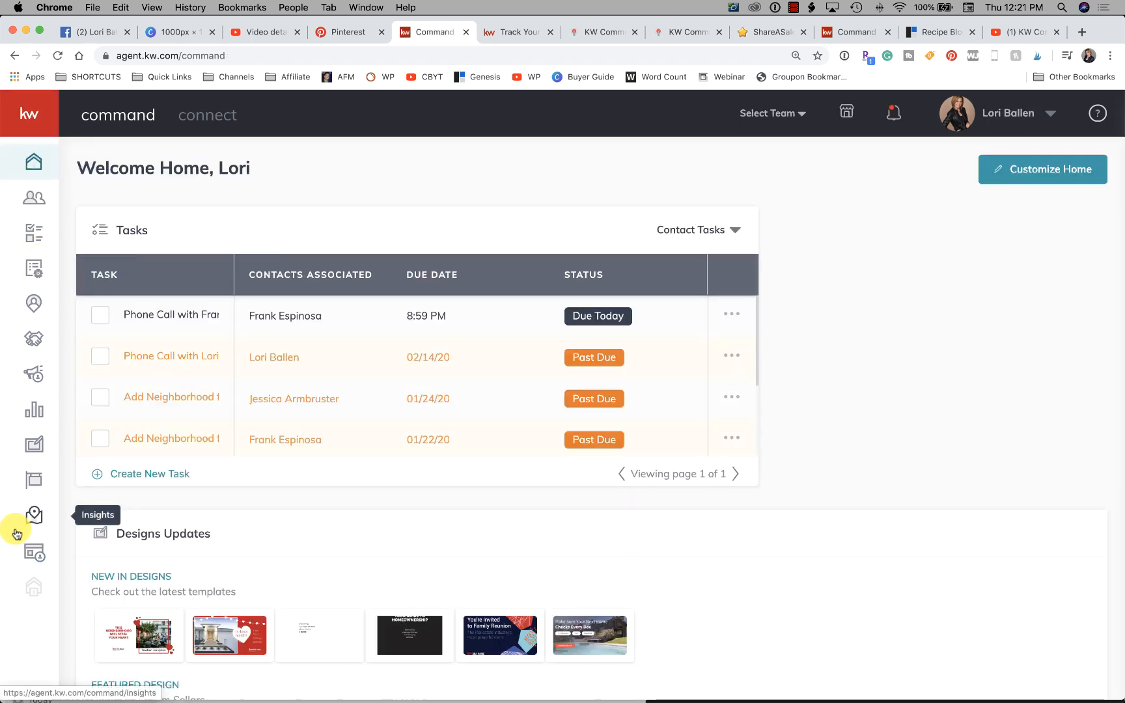
pyautogui.click(34, 552)
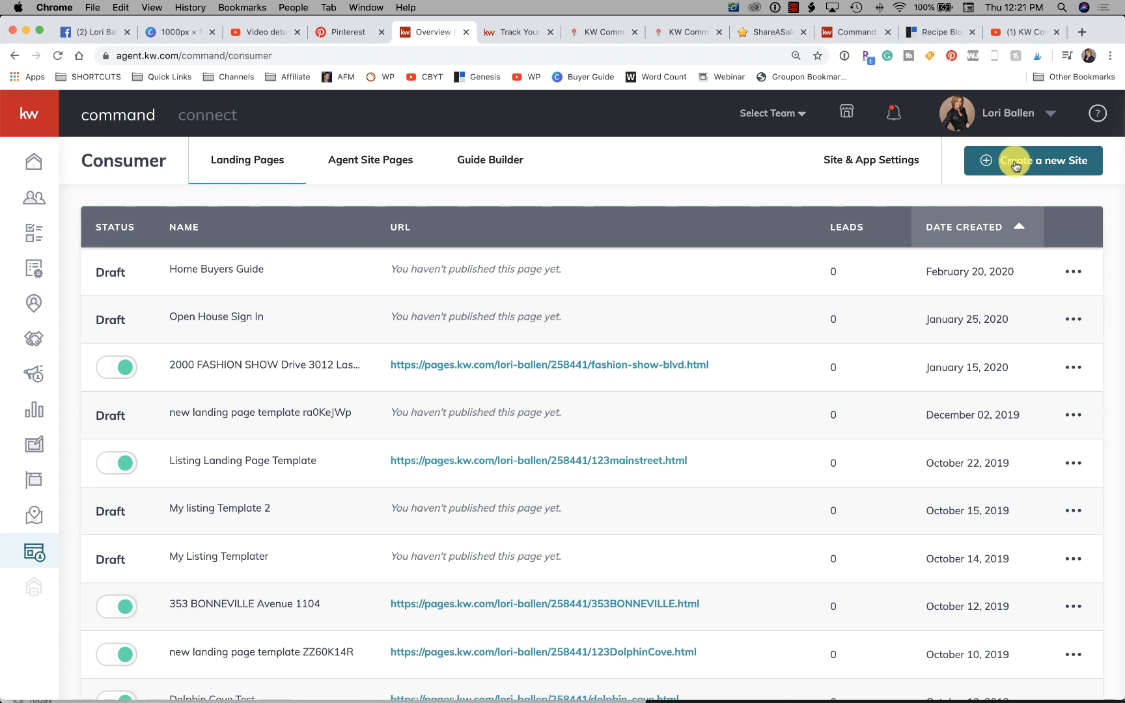
pyautogui.click(1048, 161)
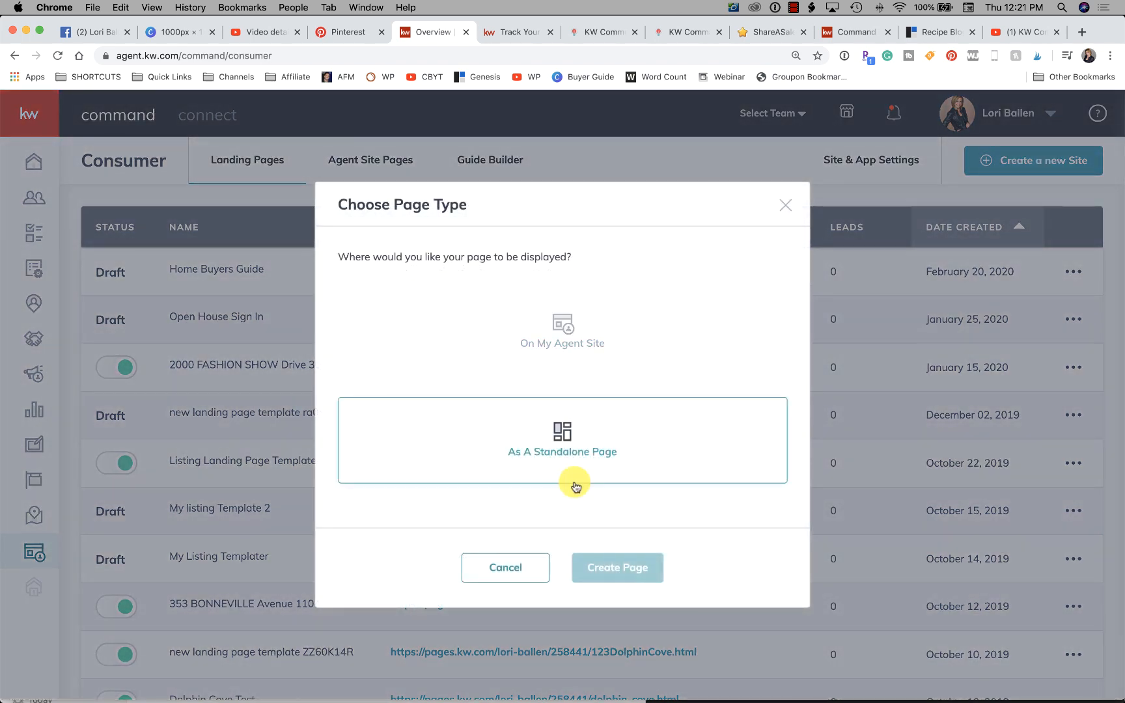
pyautogui.click(564, 450)
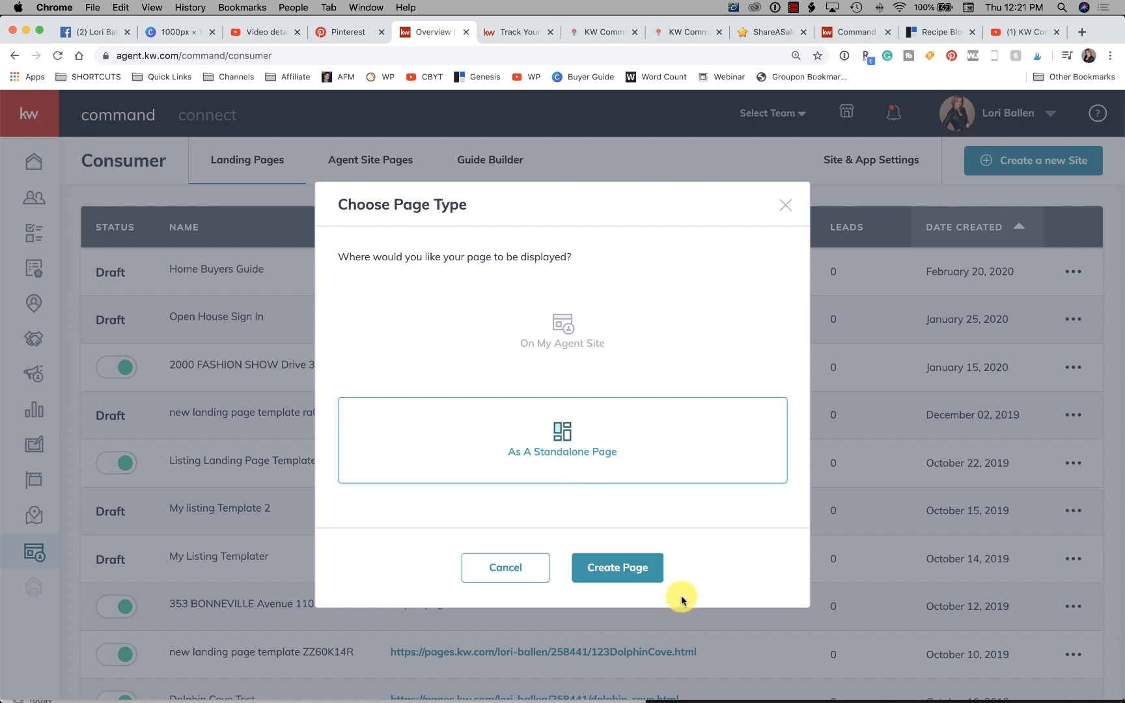
pyautogui.click(643, 567)
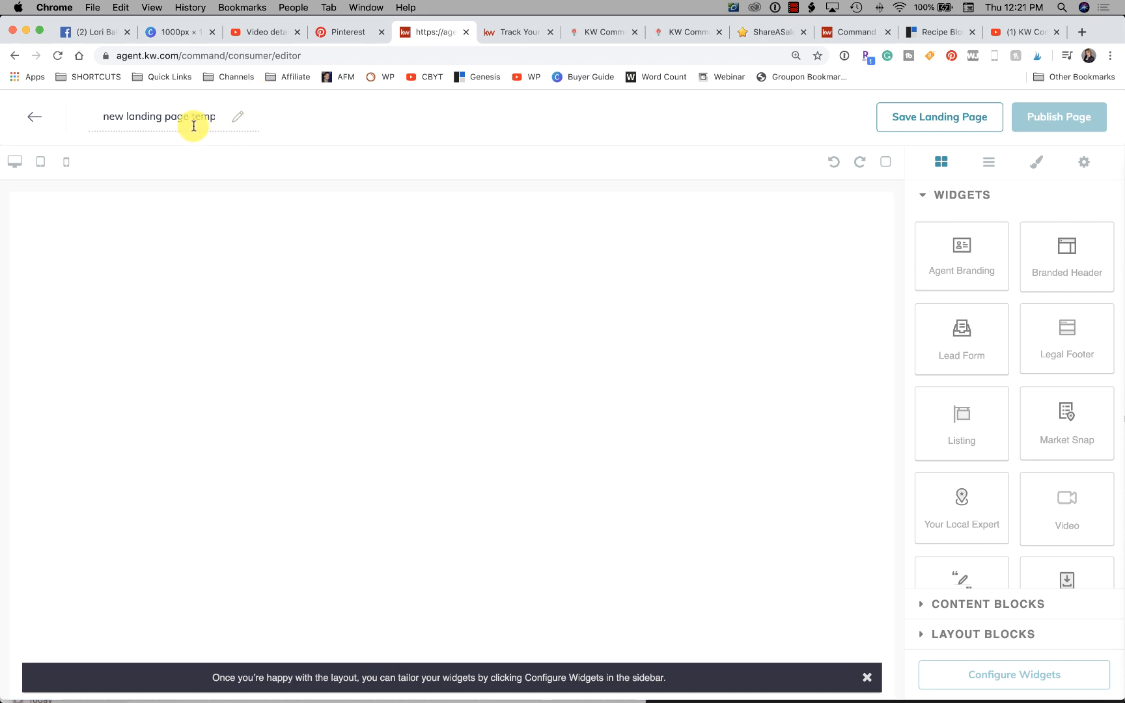
# - Rename the new landing page as Home Buyers Guide Sample
pyautogui.moveTo(193, 123); pyautogui.dragTo(97, 108)
pyautogui.press('super+x')
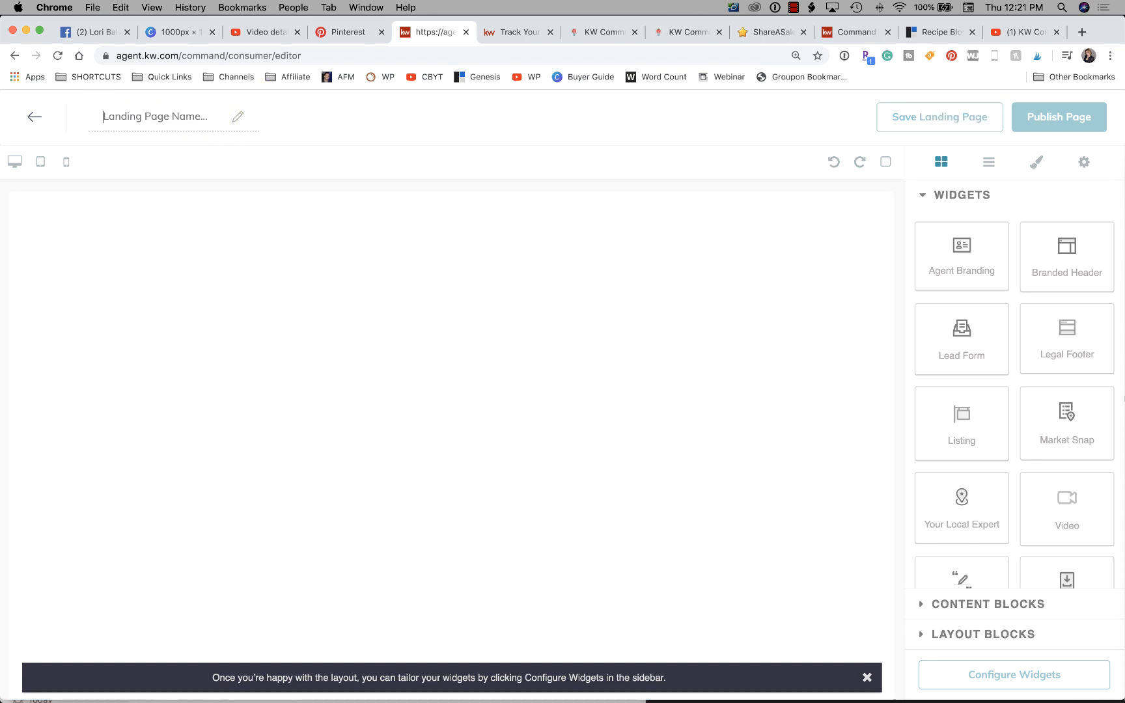
pyautogui.write('Home Bu')
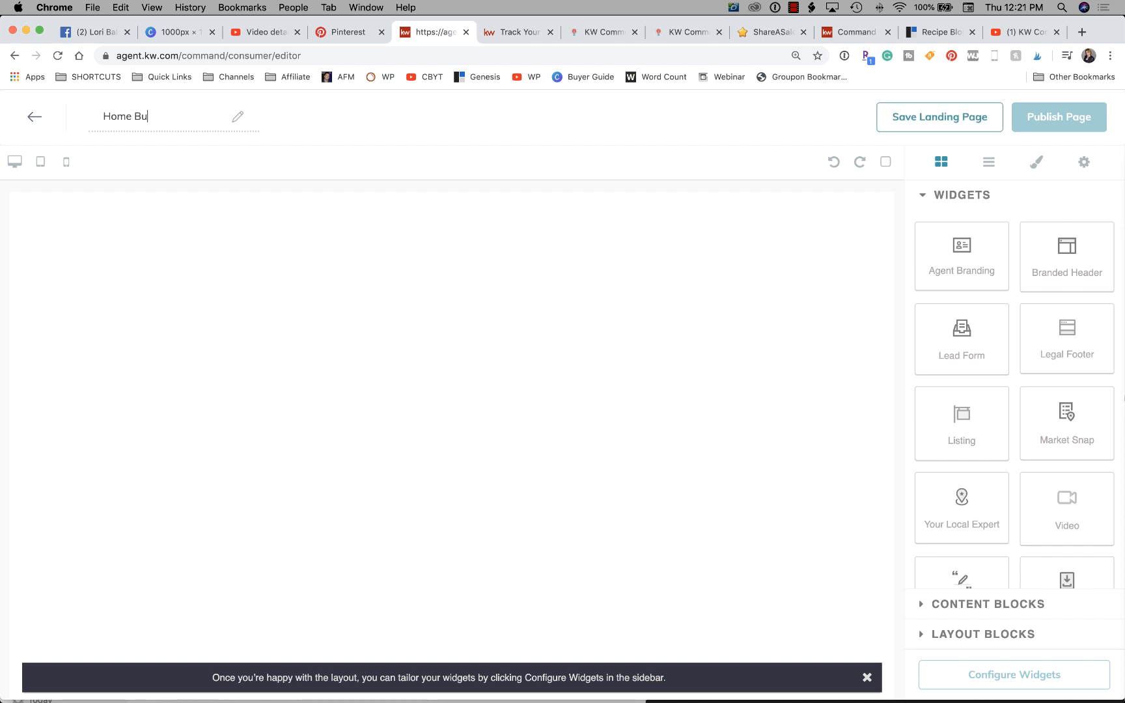
pyautogui.write('yers Guide')
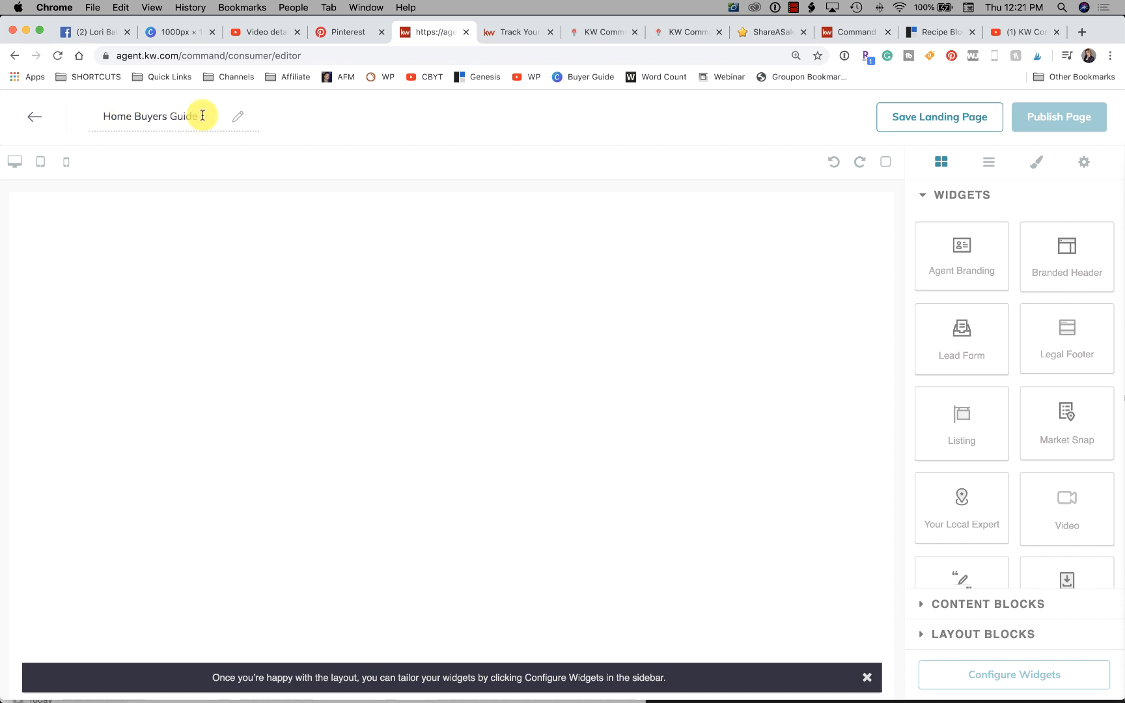
pyautogui.write('SAM')
pyautogui.press('BackSpace')
pyautogui.press('BackSpace')
pyautogui.press('BackSpace')
pyautogui.write('Sample')
pyautogui.click(324, 223)
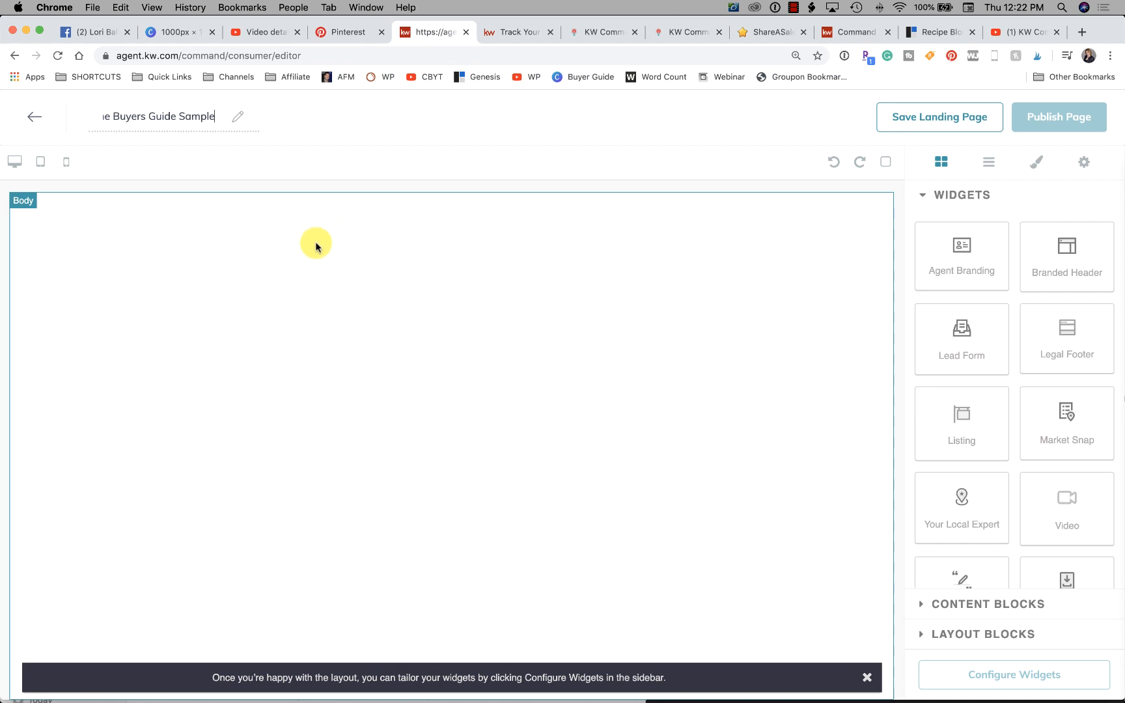
pyautogui.click(317, 246)
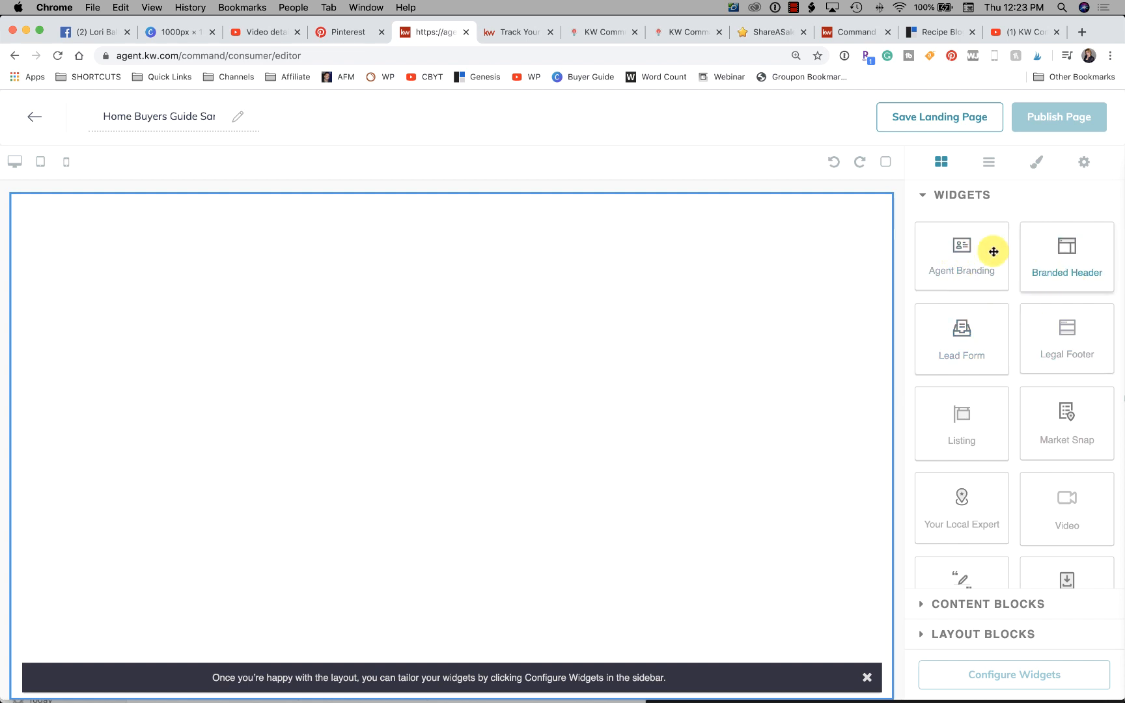
# - Place an Agent Branding widget on the blank page and delete it again
pyautogui.moveTo(944, 249); pyautogui.dragTo(575, 234)
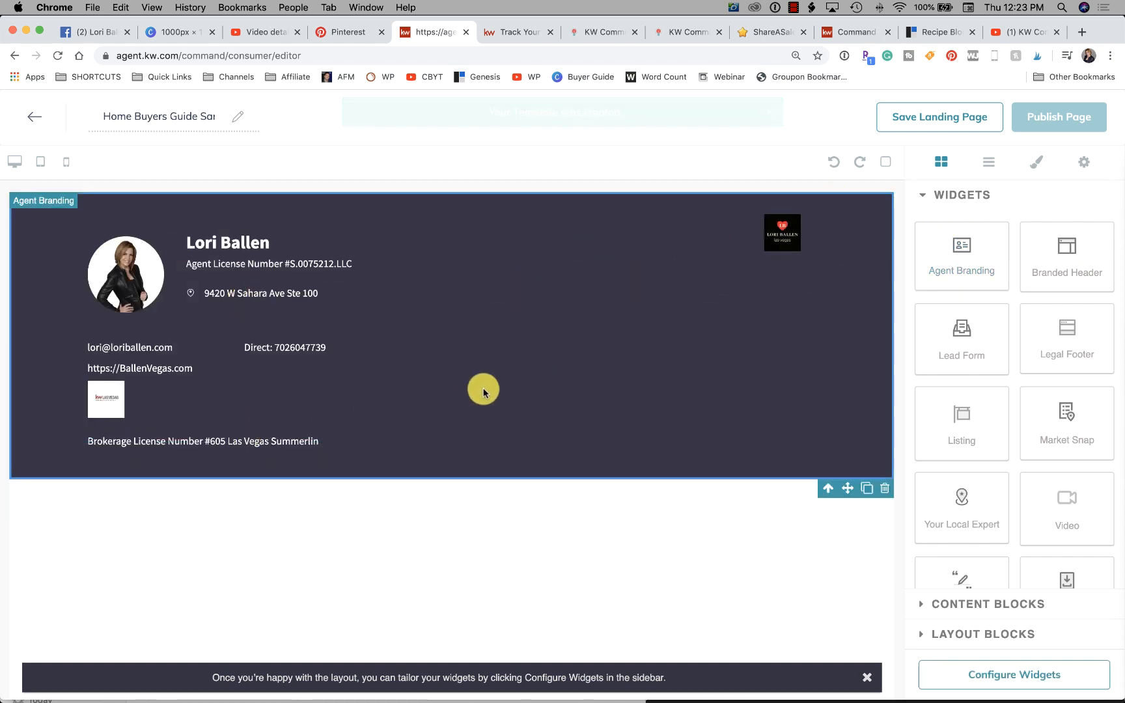
pyautogui.click(883, 488)
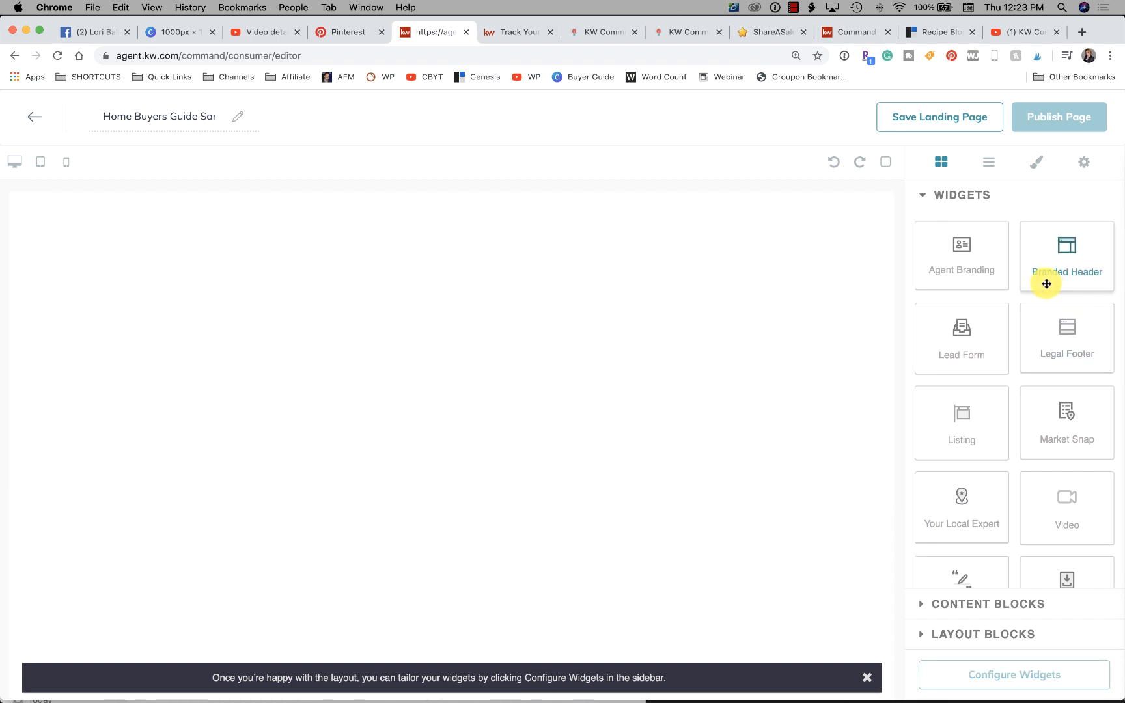
# - Add a Branded Header widget at the top of the blank page
pyautogui.moveTo(1058, 252); pyautogui.dragTo(354, 244)
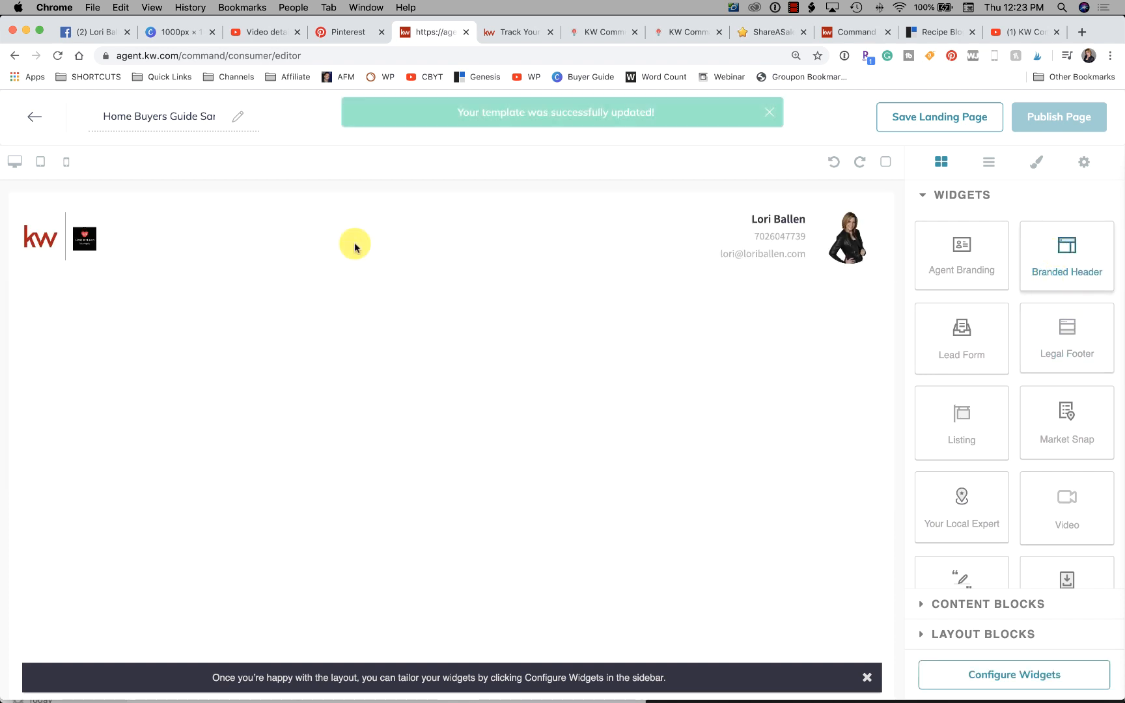
pyautogui.moveTo(1072, 247)
pyautogui.mouseDown()
pyautogui.moveTo(706, 241)
pyautogui.moveTo(583, 266)
pyautogui.moveTo(581, 287)
pyautogui.moveTo(1090, 271)
pyautogui.moveTo(1079, 266)
pyautogui.mouseUp()
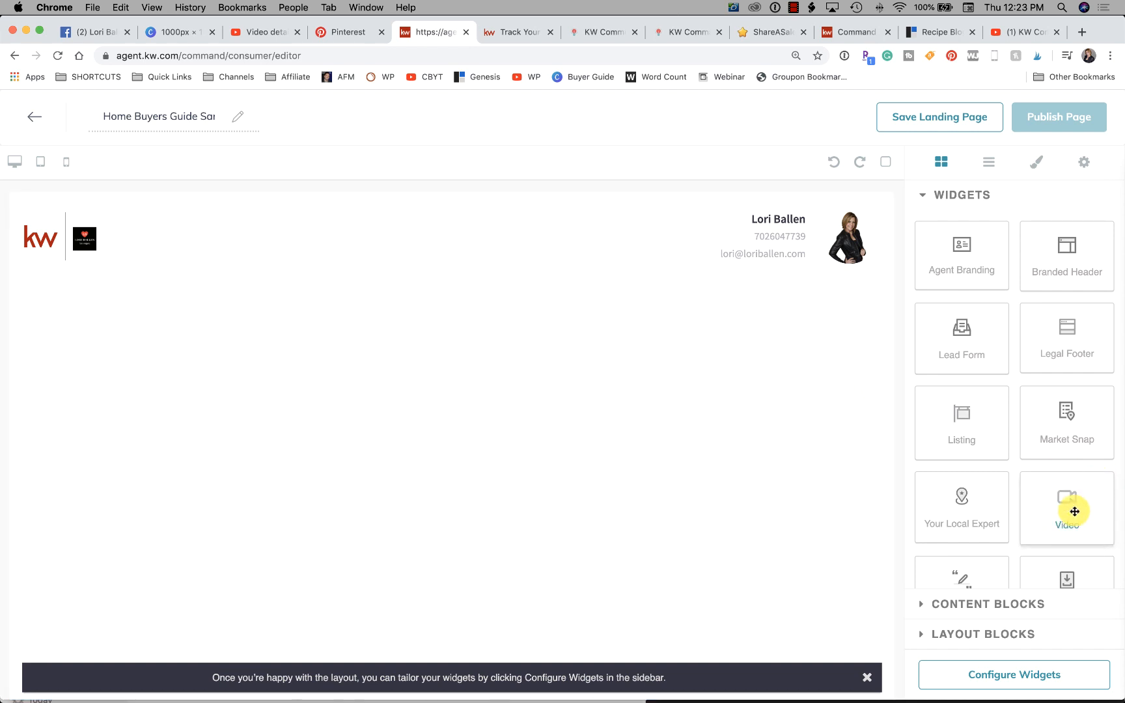
# - Place a Video widget below the branded header and delete it again
pyautogui.moveTo(1071, 509); pyautogui.dragTo(546, 322)
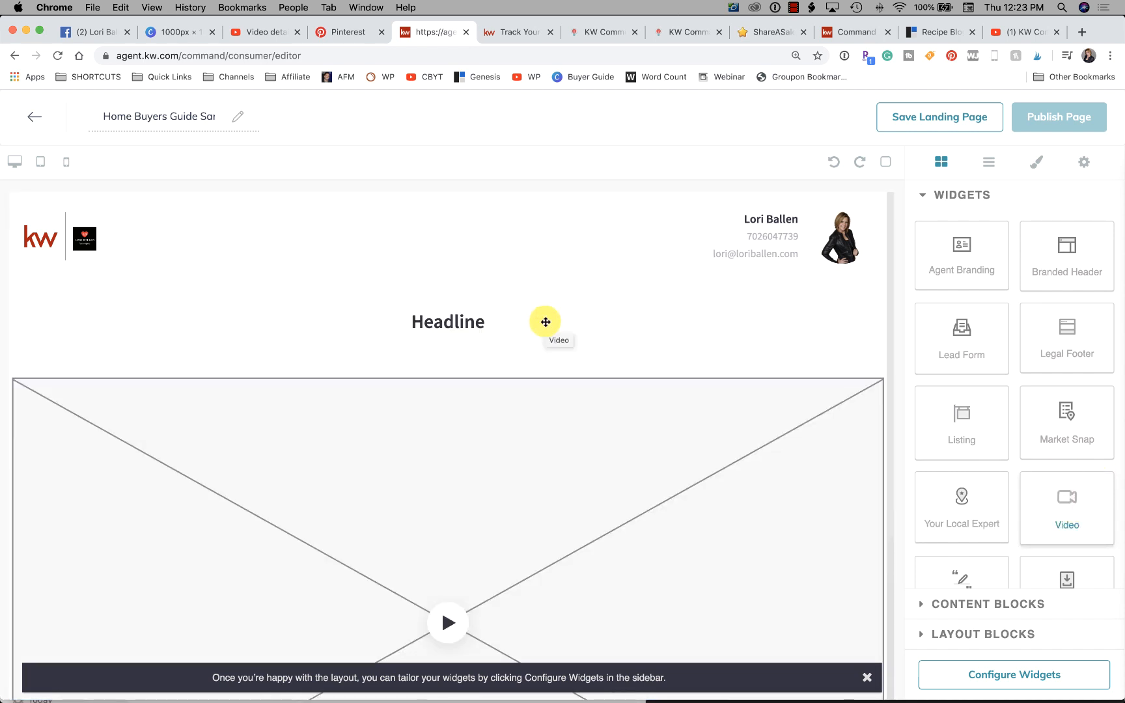
pyautogui.scroll(-4, 541, 381)
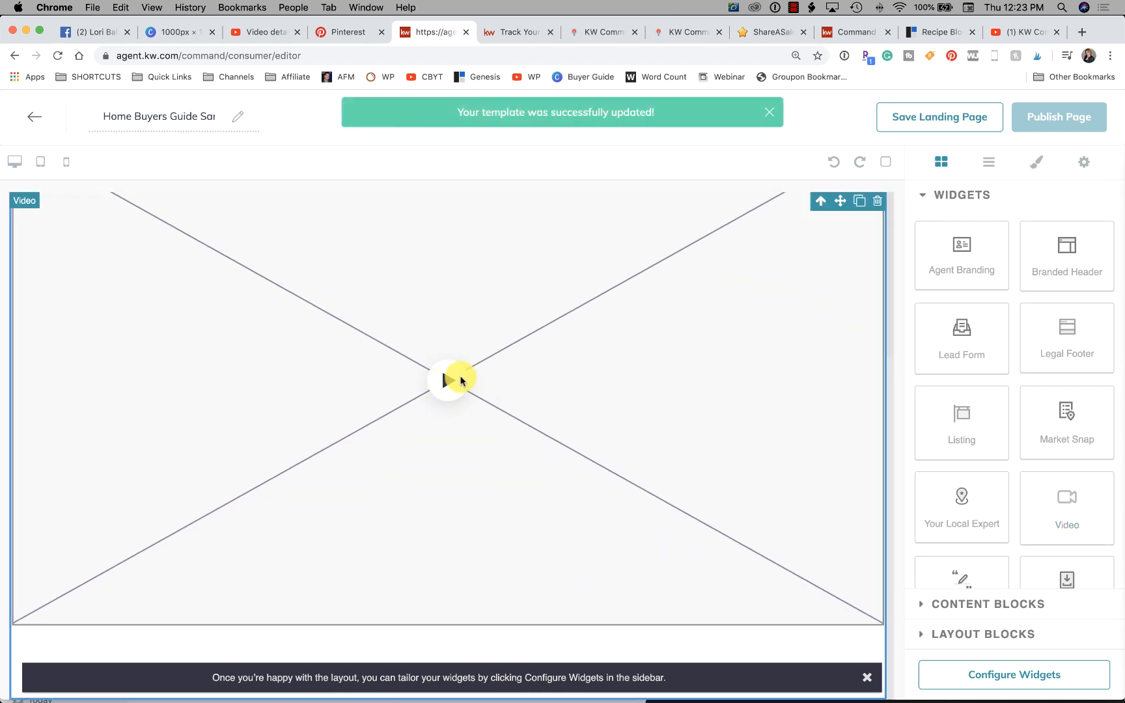
pyautogui.scroll(2, 535, 377)
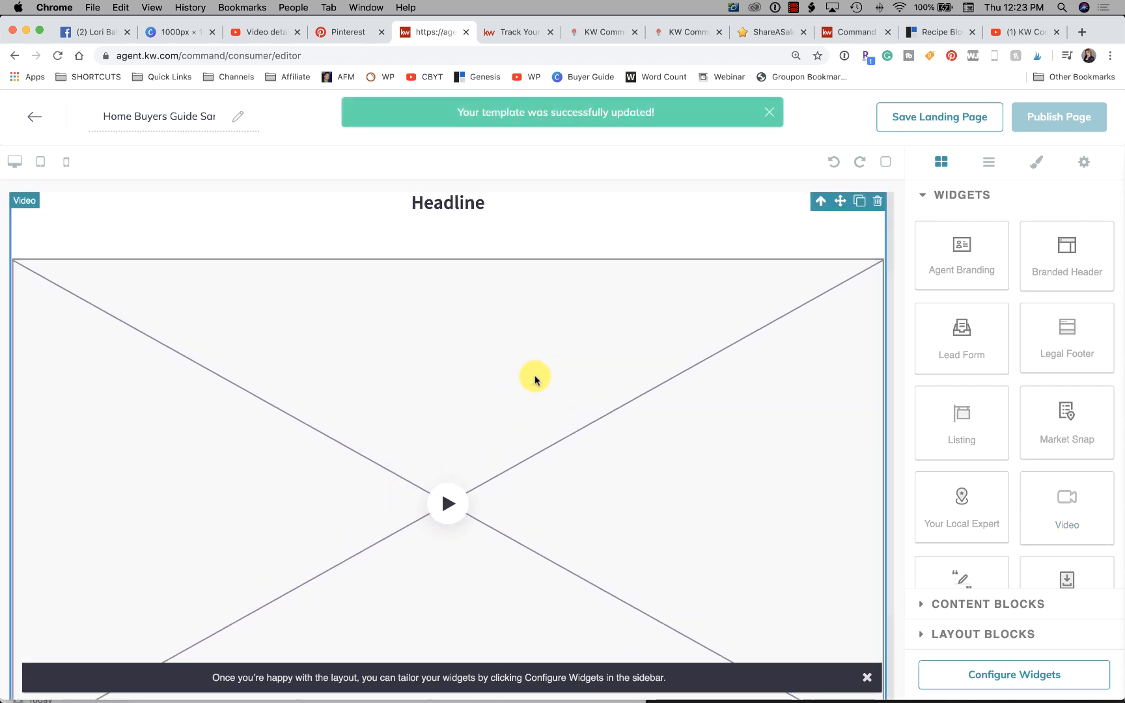
pyautogui.click(878, 202)
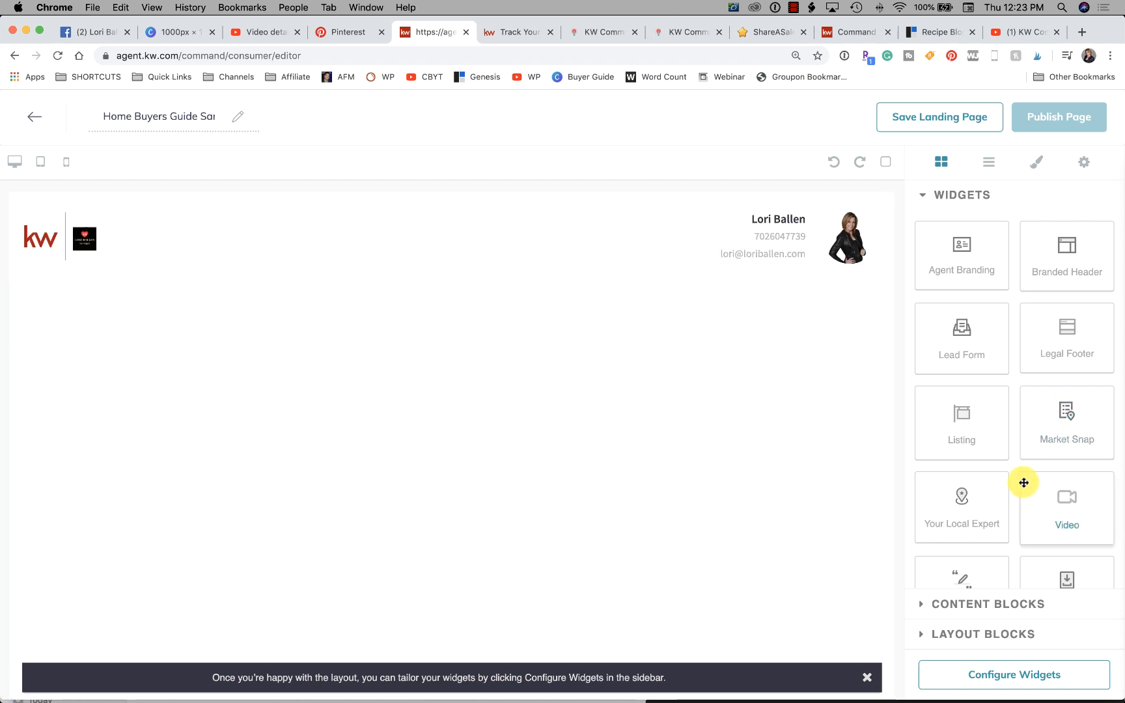
# - Add an image content block below the header and fill it with the uploaded Screen Shot 2020-02-20 at 11.42.06 AM.png
pyautogui.scroll(-2, 1003, 479)
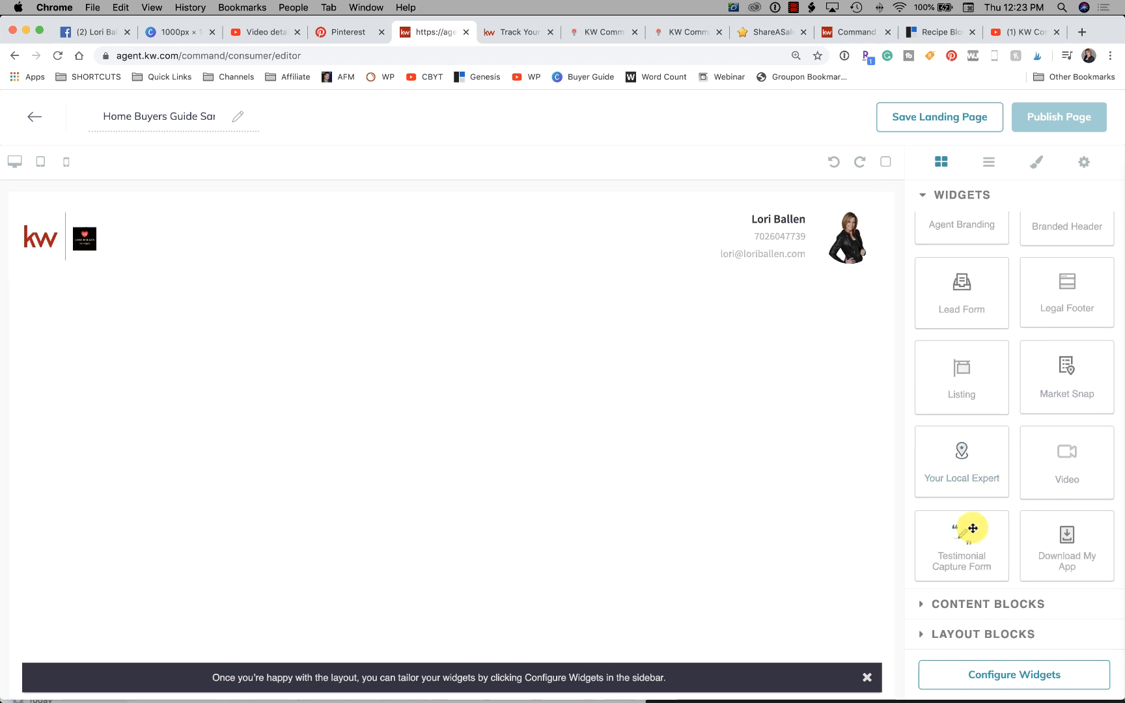
pyautogui.click(962, 603)
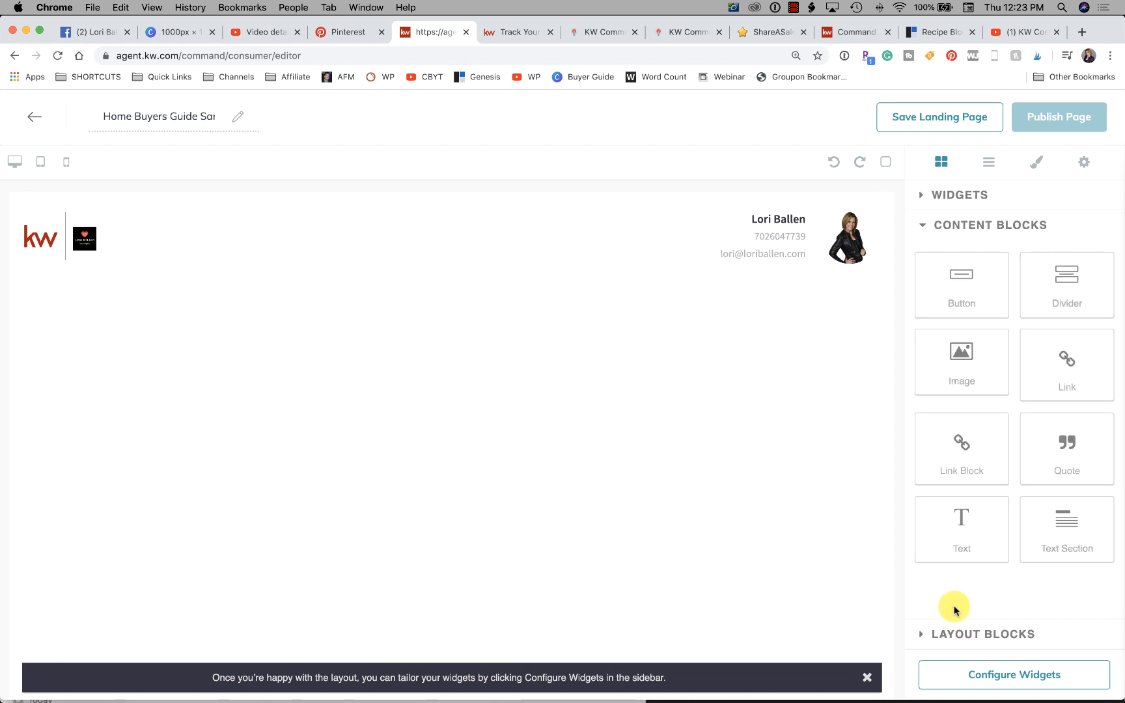
pyautogui.moveTo(965, 355); pyautogui.dragTo(227, 314)
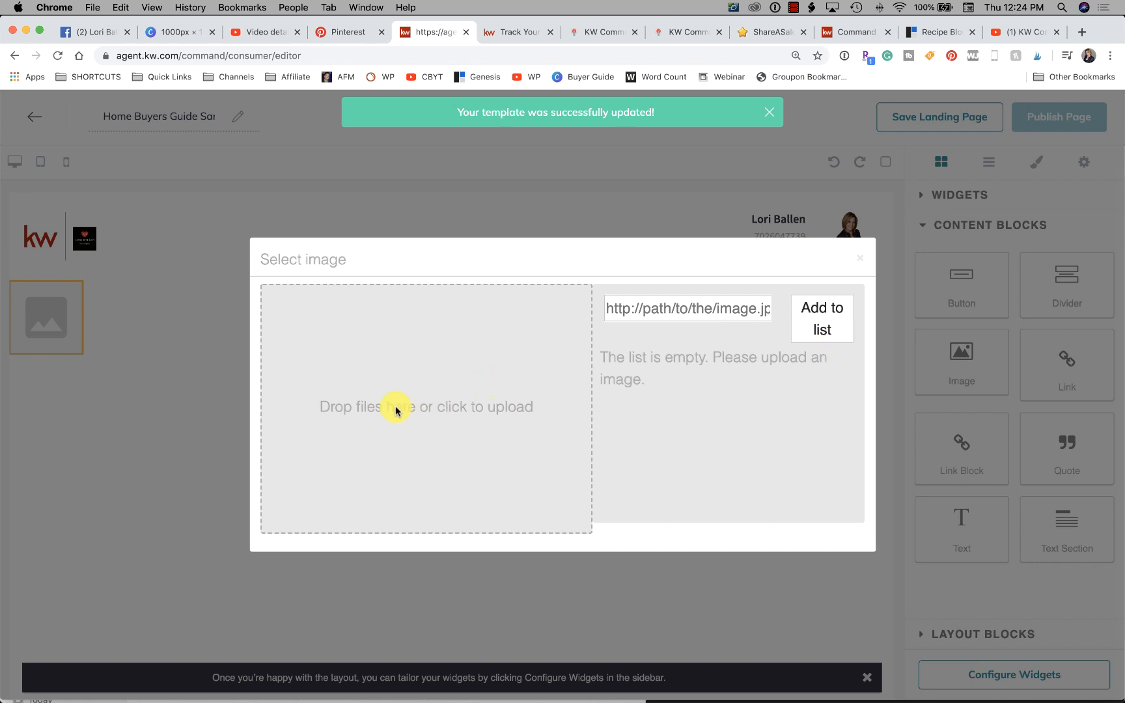
pyautogui.click(439, 412)
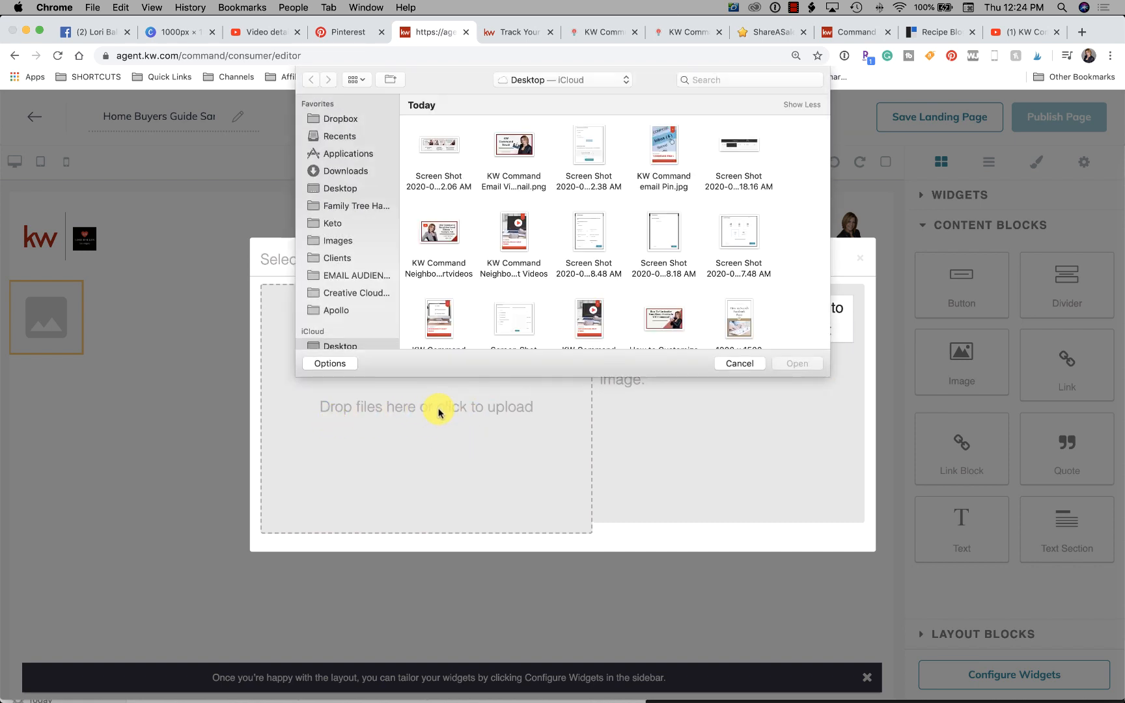
pyautogui.click(441, 146)
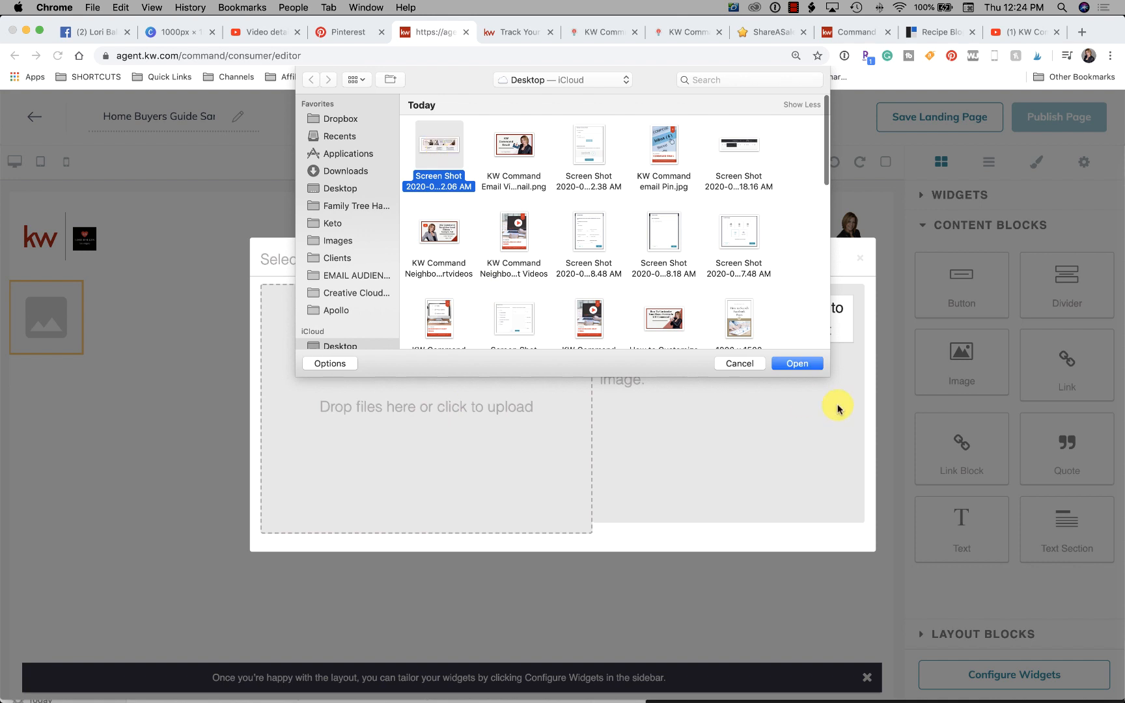
pyautogui.click(803, 365)
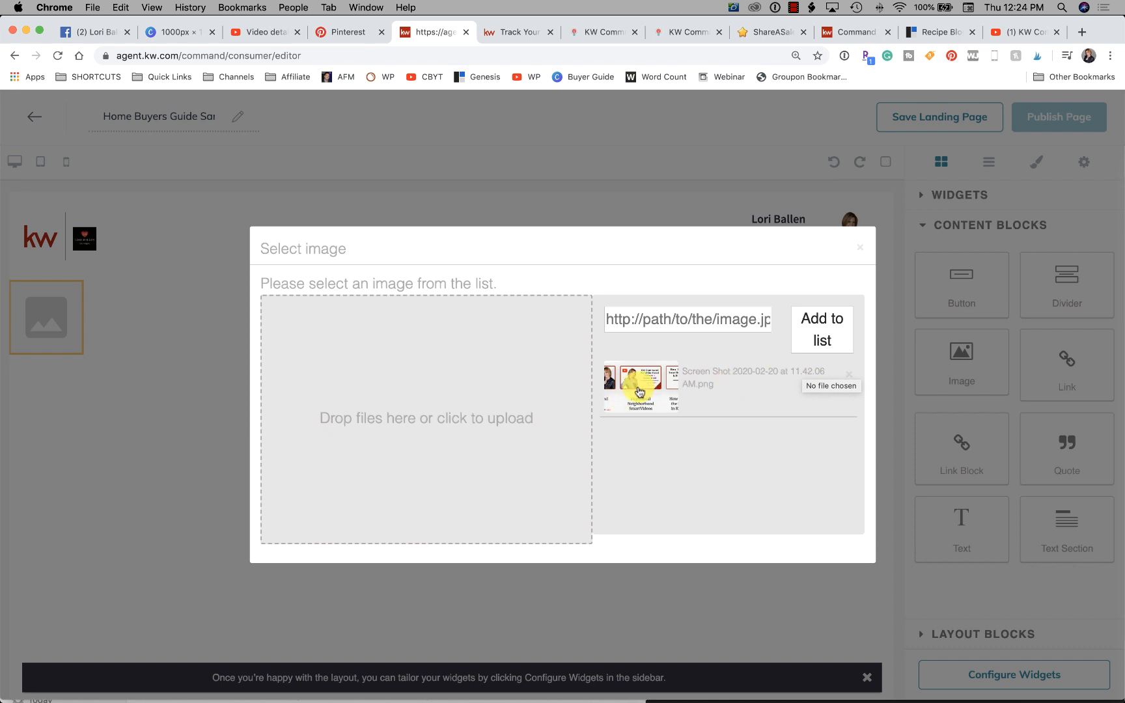
pyautogui.click(636, 389)
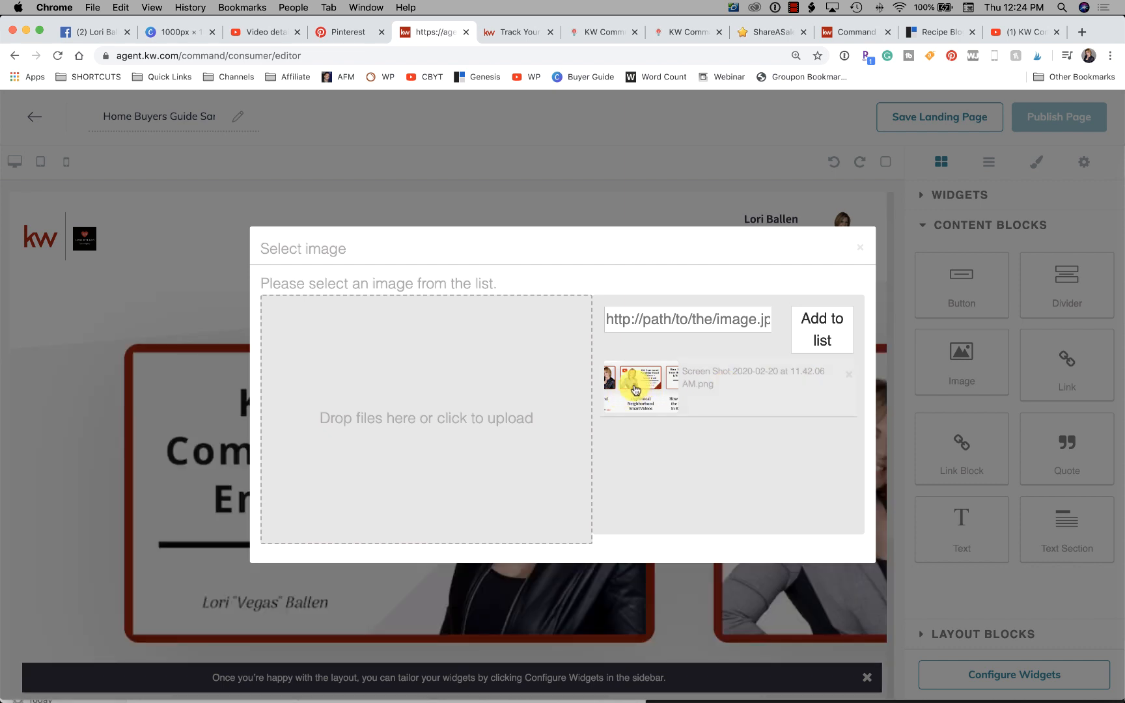
pyautogui.click(860, 247)
pyautogui.scroll(-3, 738, 409)
pyautogui.scroll(-2, 738, 409)
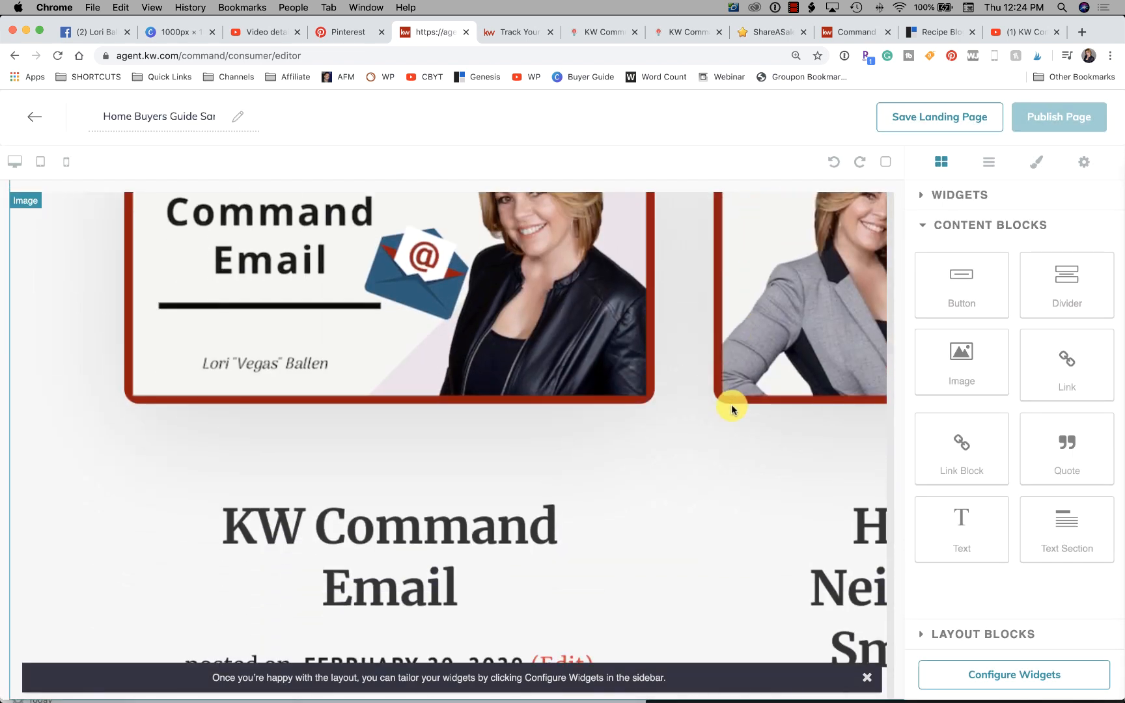
pyautogui.scroll(4, 732, 409)
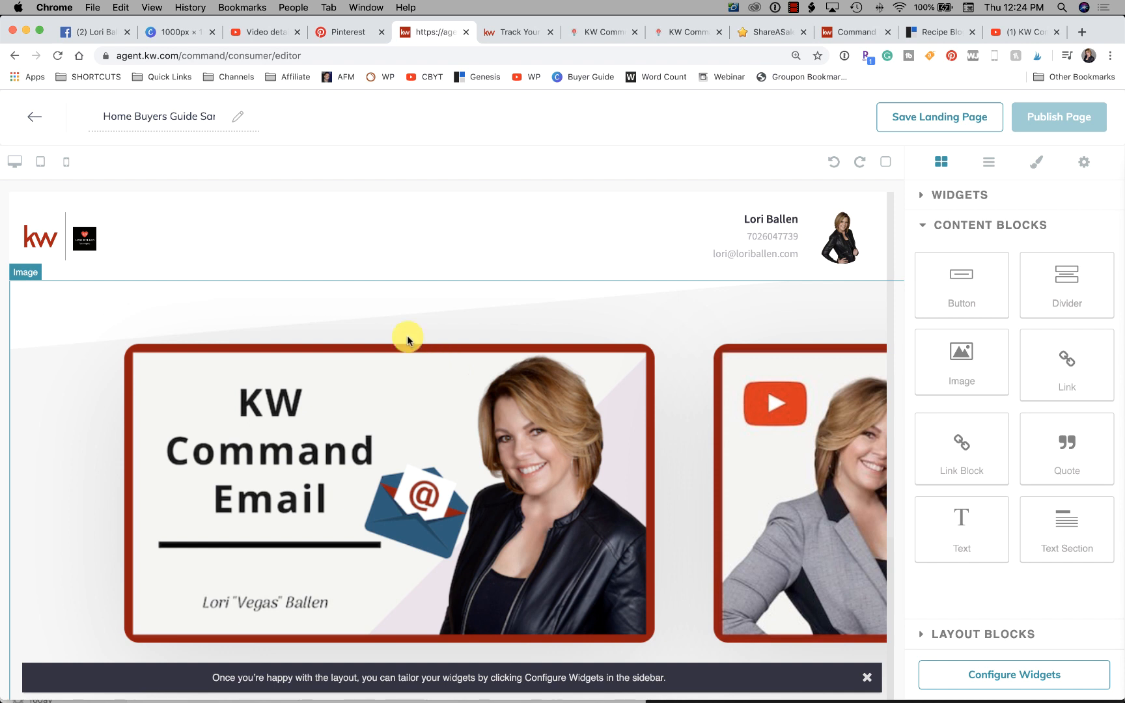
# - Preview the landing page in the mobile layout and return to the desktop layout
pyautogui.click(66, 164)
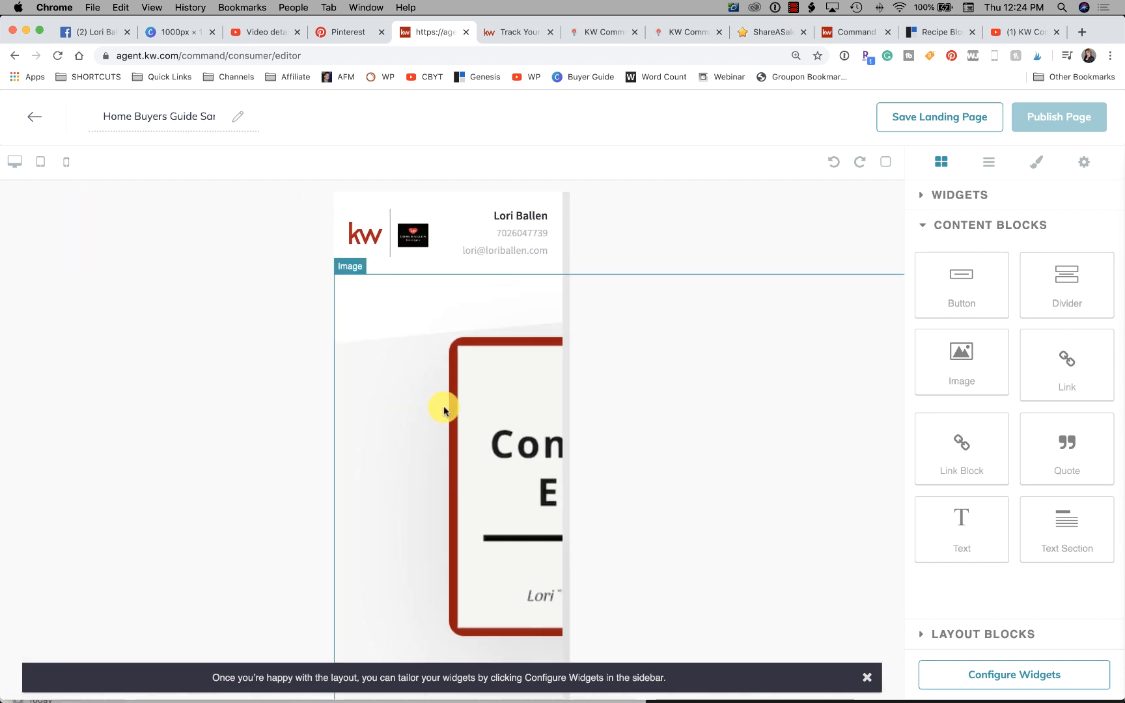
pyautogui.scroll(-1, 444, 411)
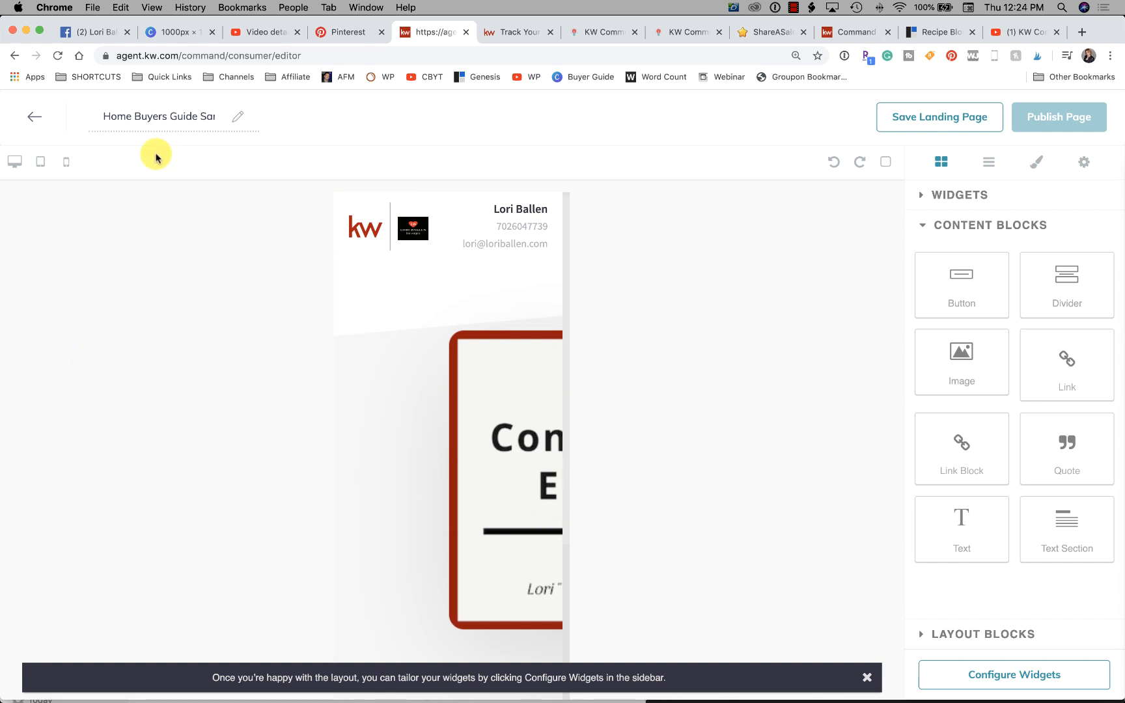
pyautogui.click(14, 164)
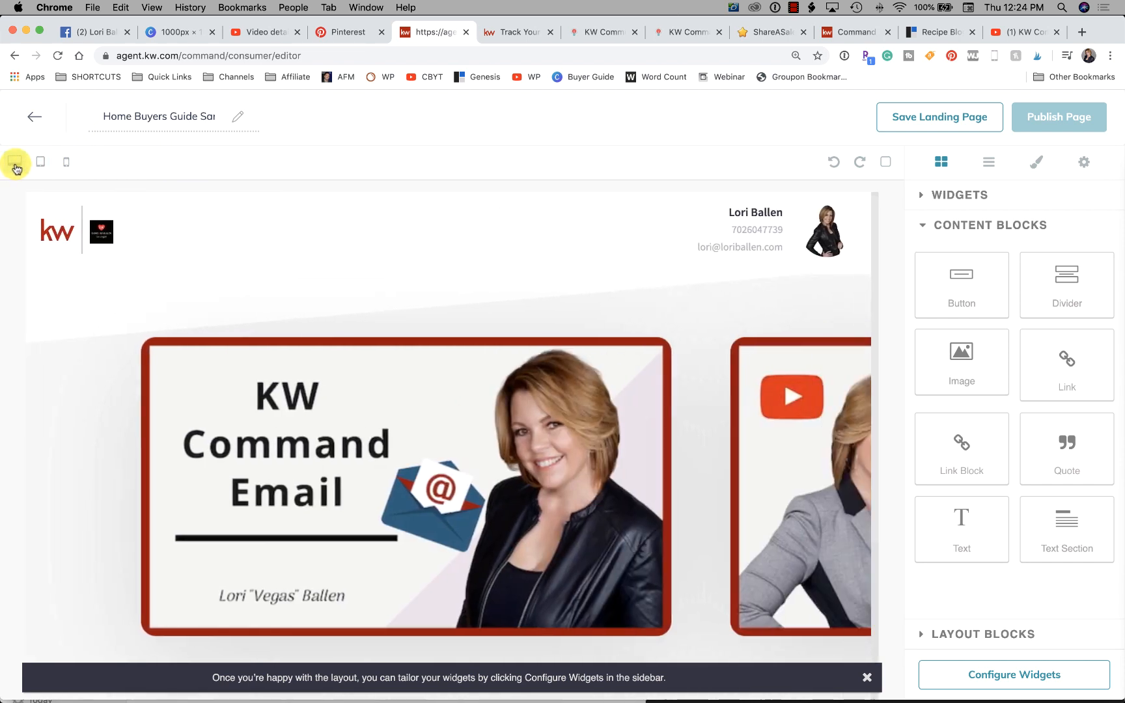
# - Delete the screenshot image block below the branded header
pyautogui.scroll(-4, 653, 452)
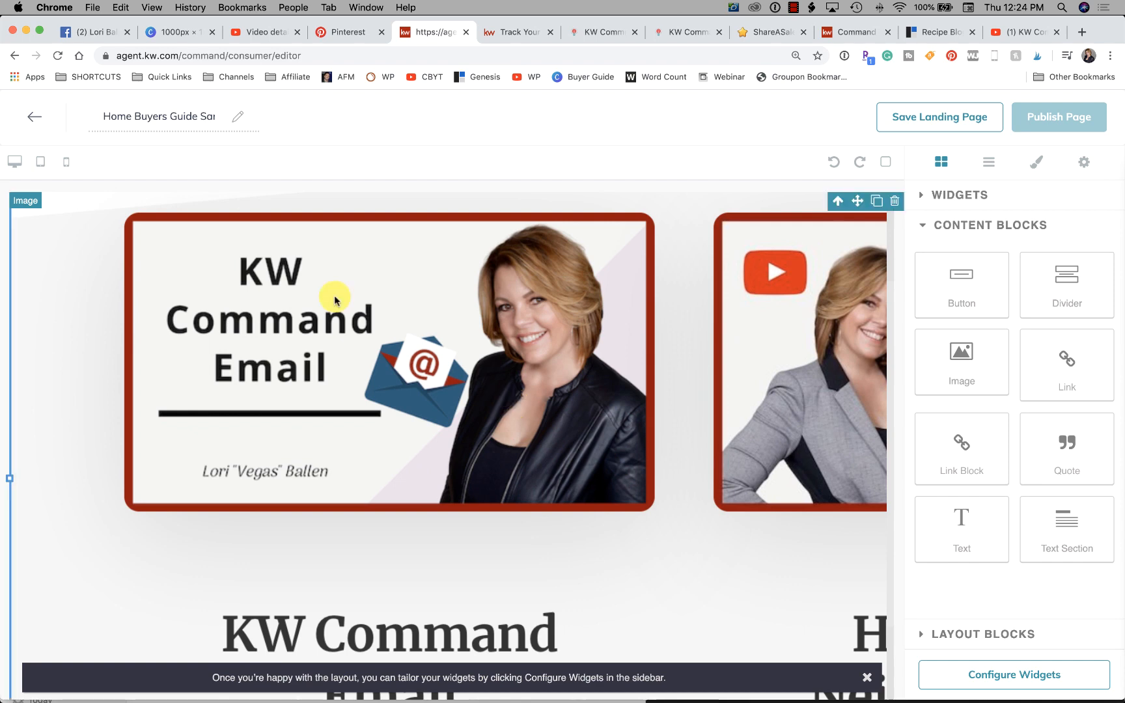
pyautogui.scroll(3, 234, 284)
pyautogui.click(897, 240)
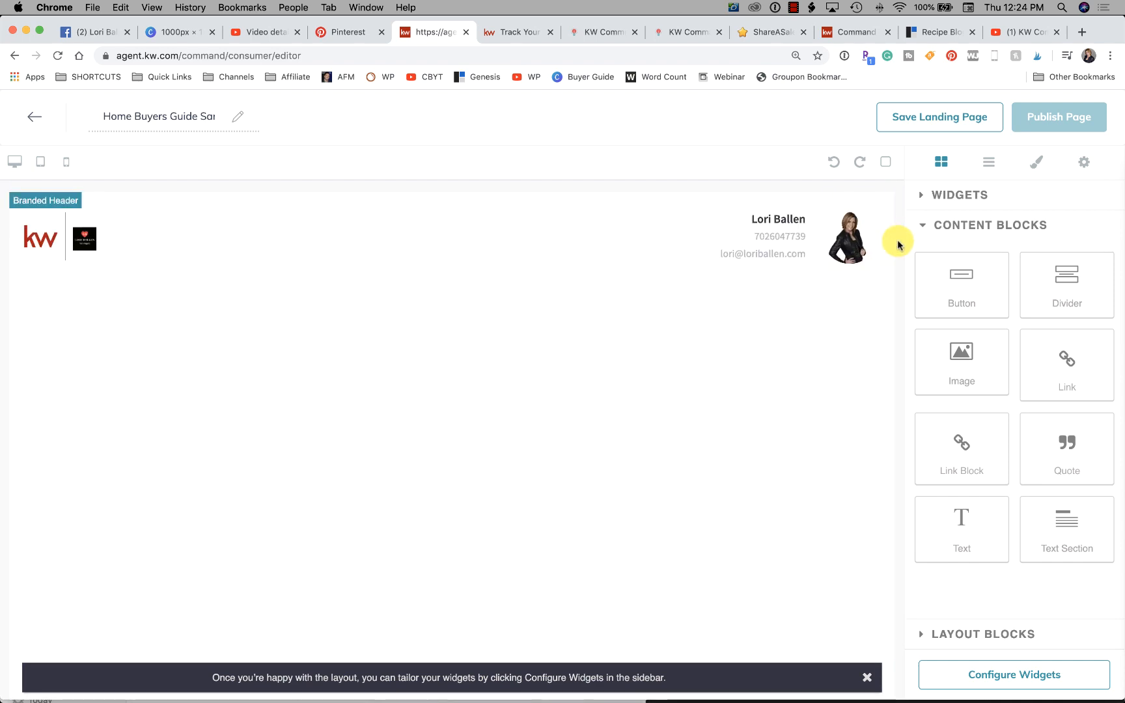
# - Add an image content block below the header and fill it with the uploaded KW Command email Pin.jpg
pyautogui.moveTo(959, 357); pyautogui.dragTo(319, 366)
pyautogui.click(405, 417)
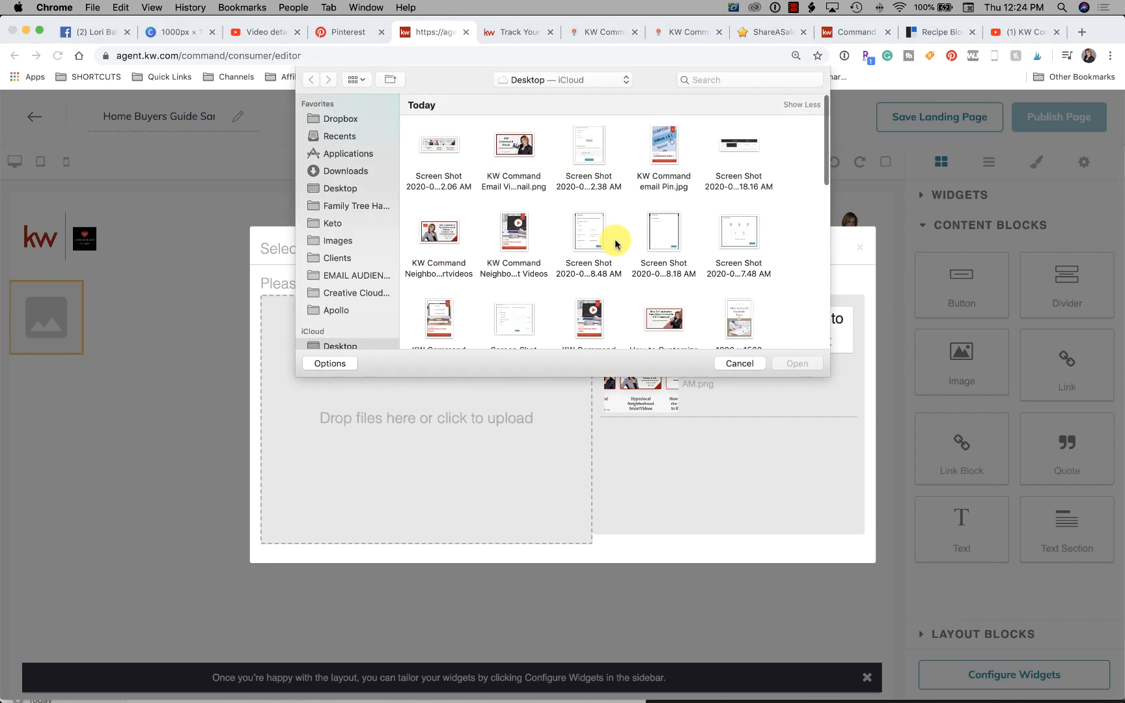
pyautogui.click(662, 153)
pyautogui.click(792, 367)
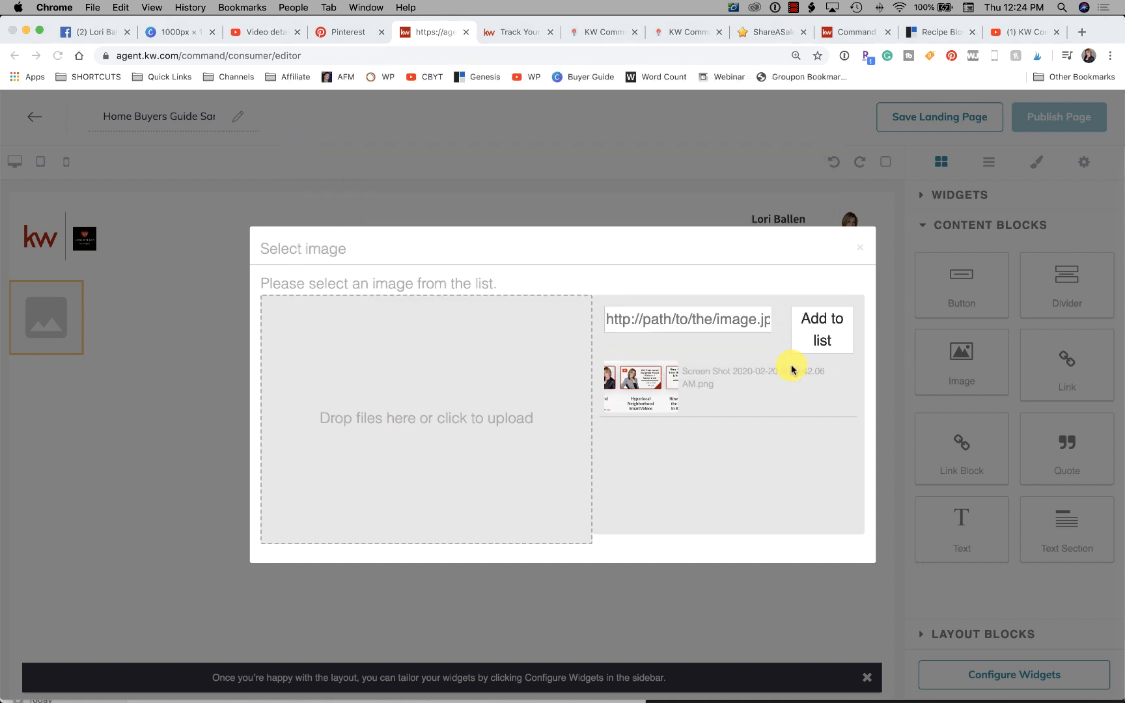
pyautogui.click(639, 380)
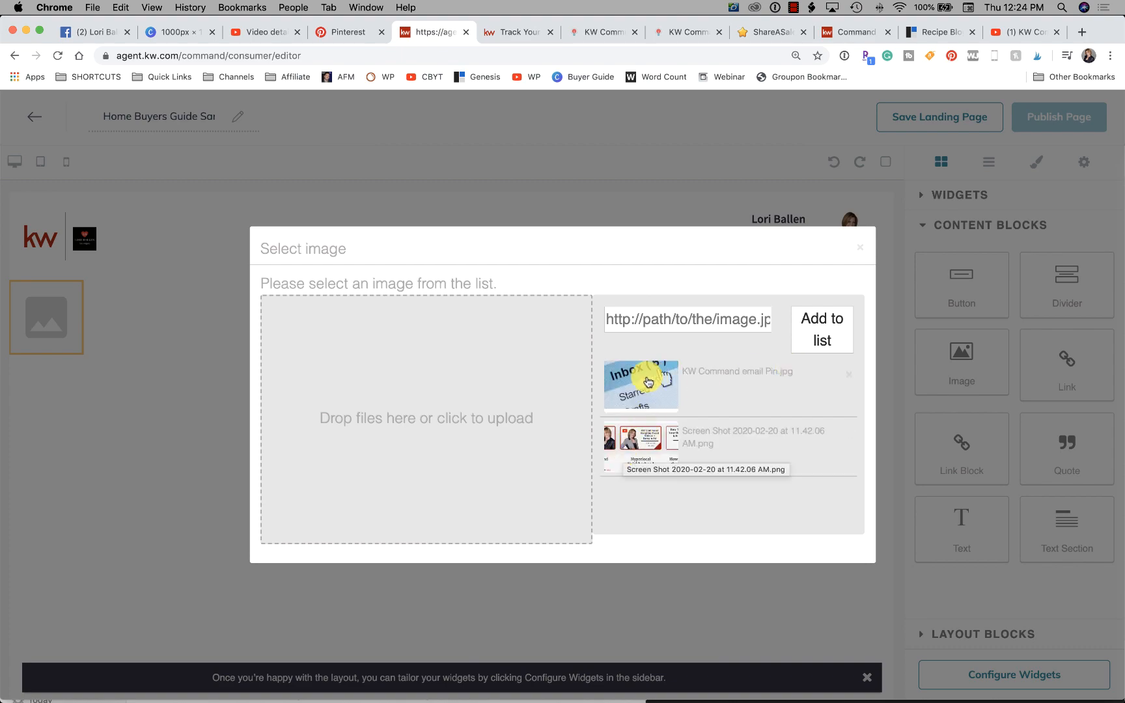
# - Close the image selection dialog, preview the image in the mobile layout, and return to the desktop layout
pyautogui.click(860, 248)
pyautogui.scroll(-3, 756, 355)
pyautogui.scroll(-5, 758, 363)
pyautogui.scroll(8, 759, 364)
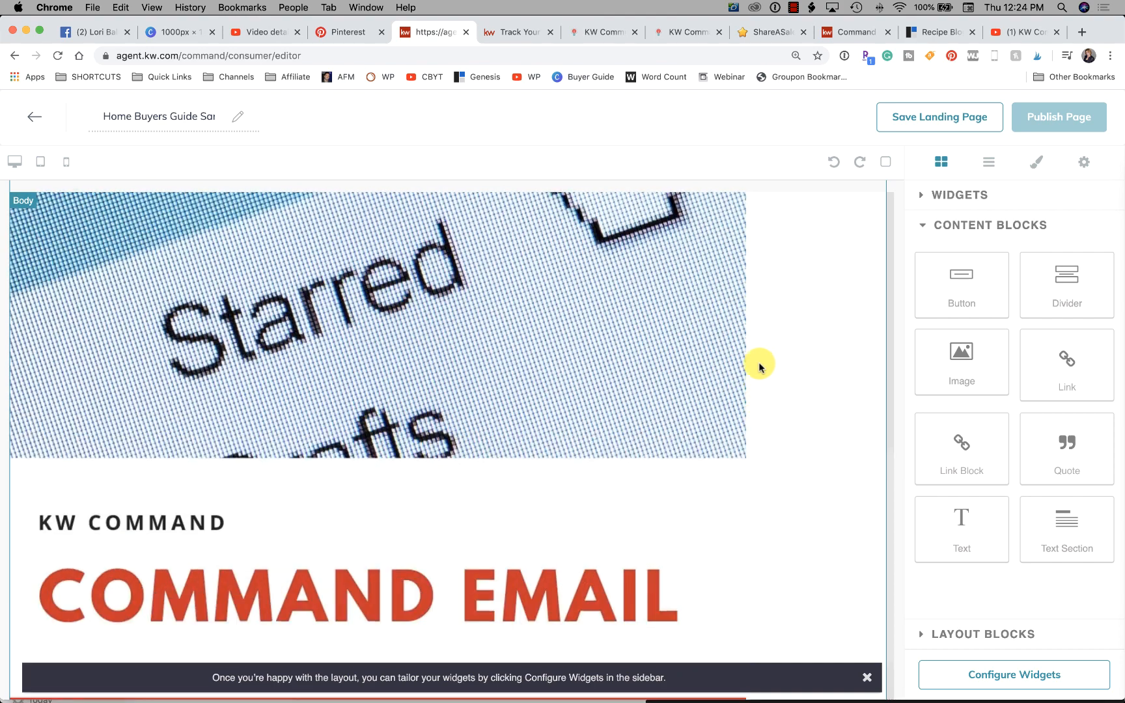
pyautogui.click(68, 166)
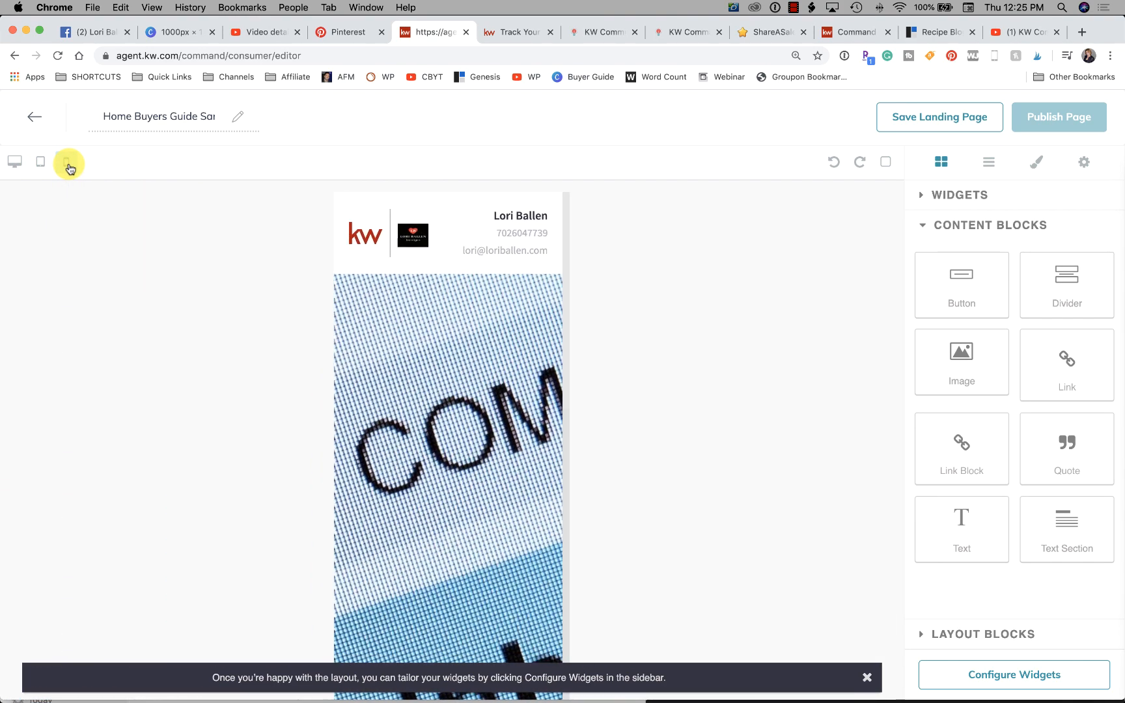
pyautogui.scroll(-5, 427, 368)
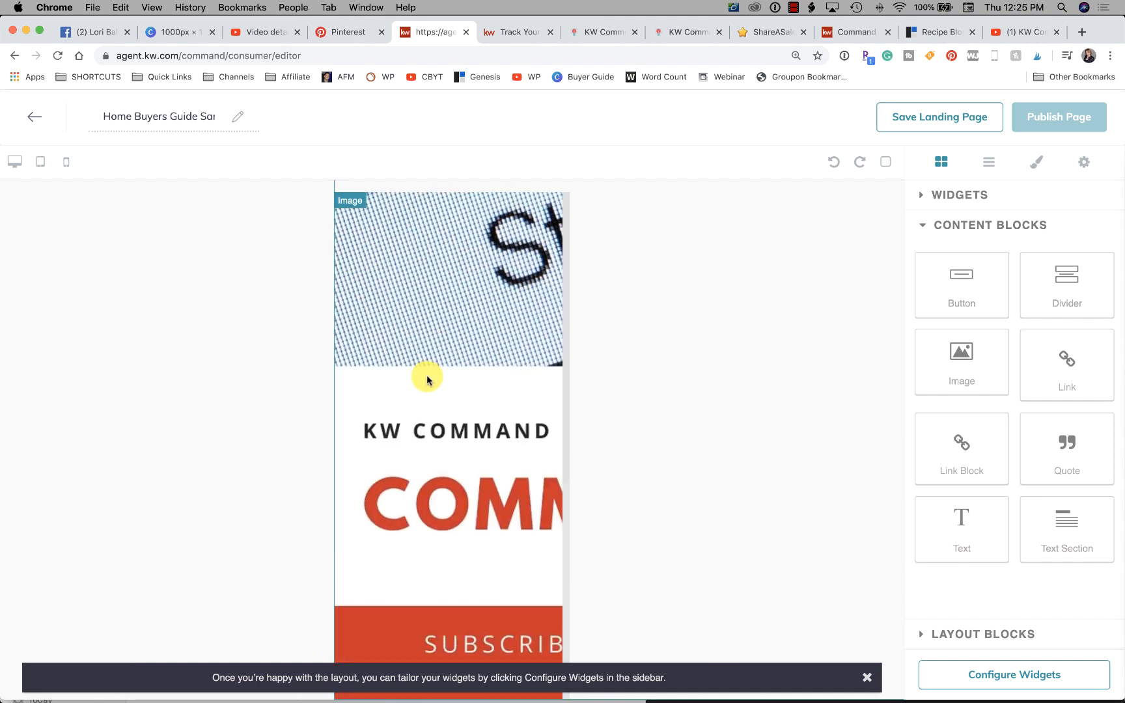
pyautogui.scroll(5, 427, 380)
pyautogui.click(14, 162)
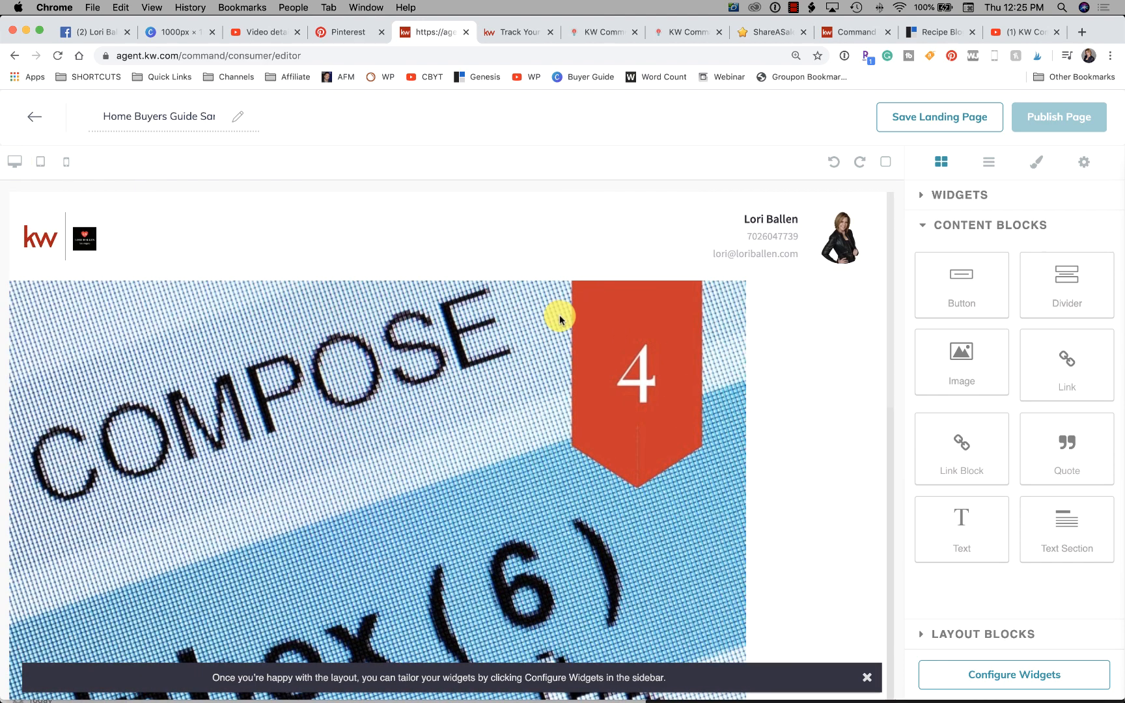
# - Delete the KW Command email Pin image block below the branded header
pyautogui.scroll(-4, 568, 425)
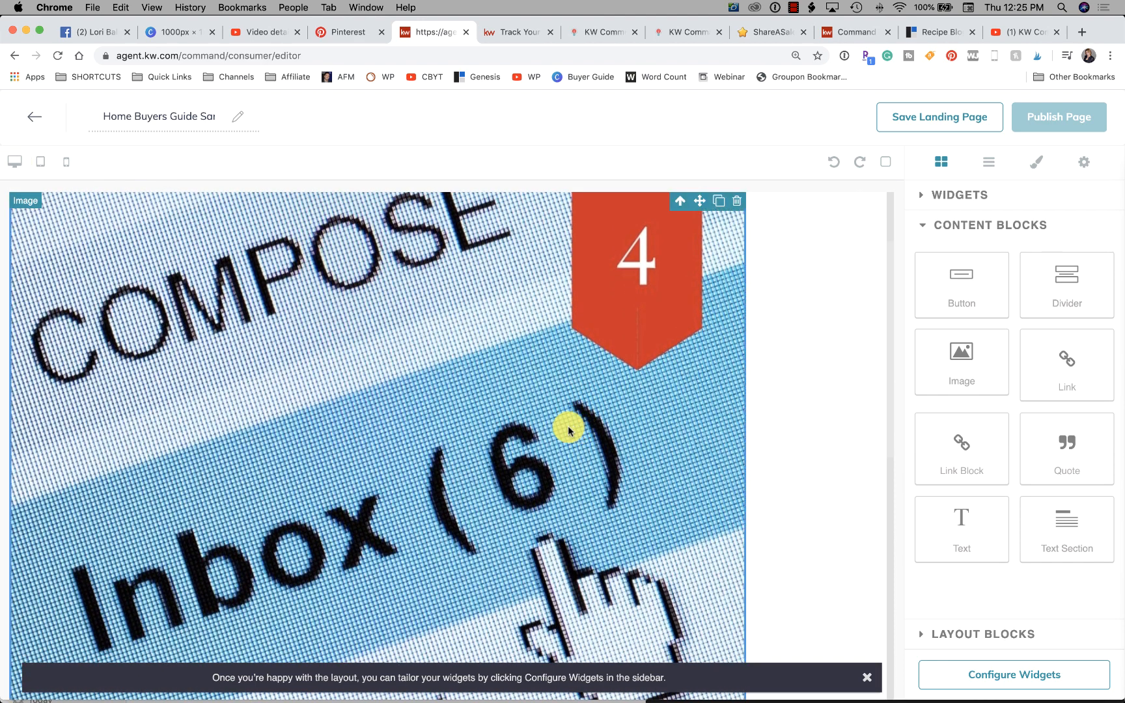
pyautogui.scroll(-3, 568, 425)
pyautogui.scroll(3, 567, 426)
pyautogui.scroll(3, 567, 425)
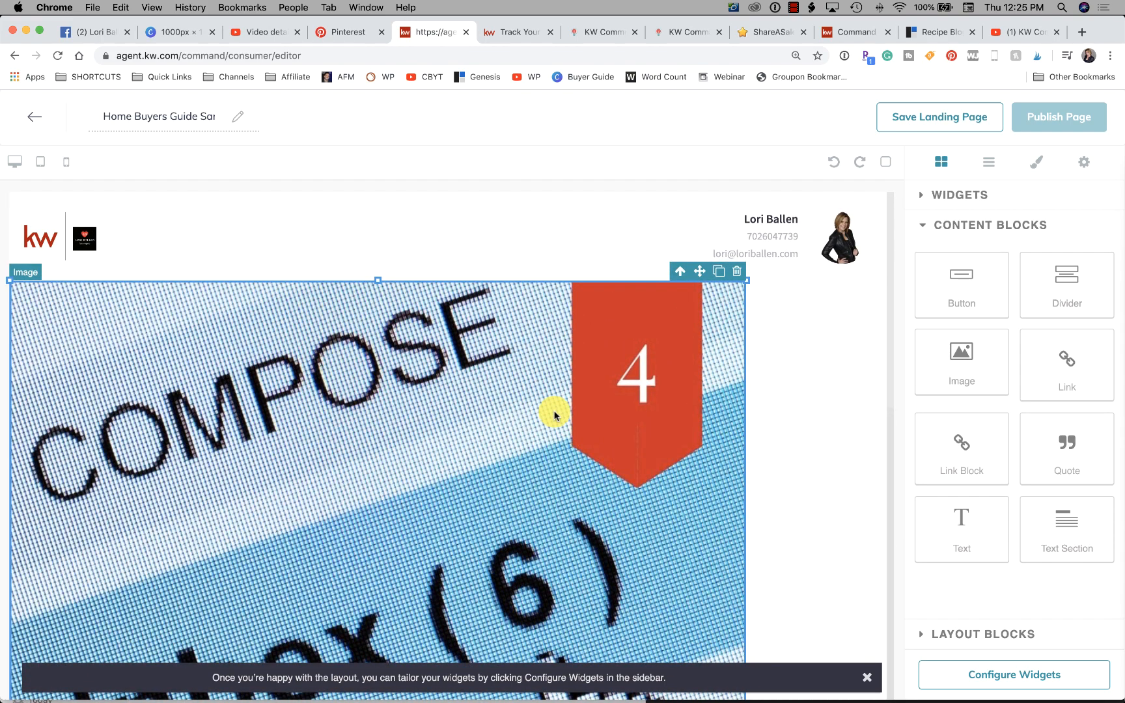
pyautogui.click(739, 272)
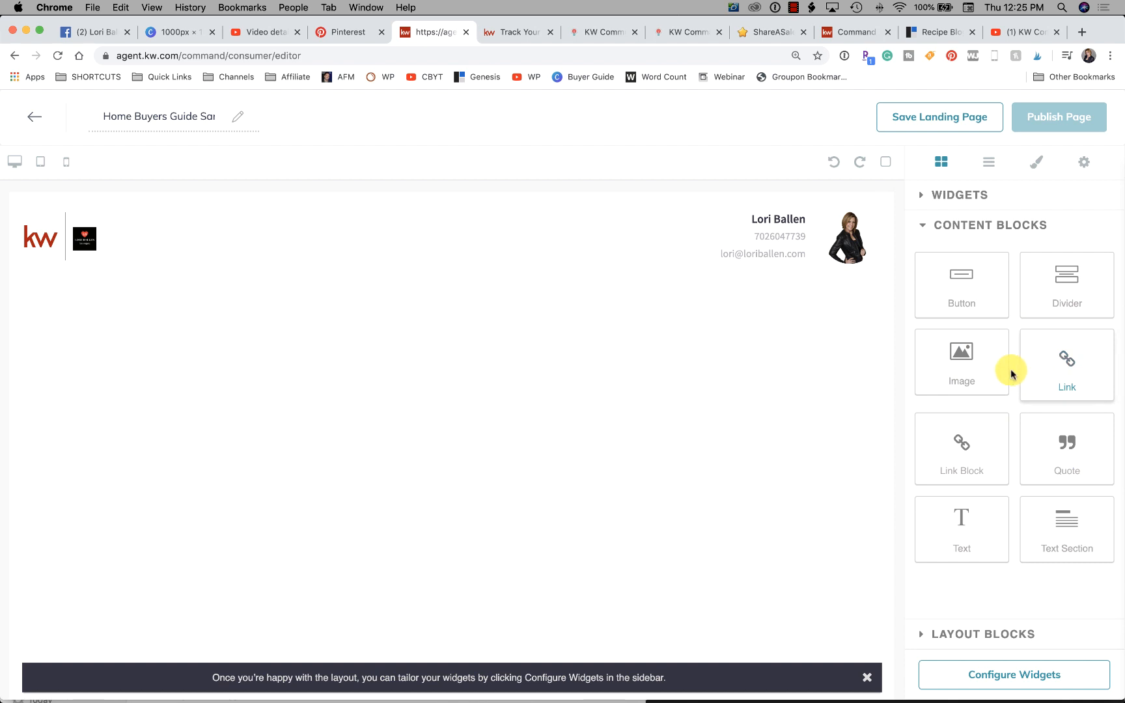
# - Add a Lead Form widget below the branded header and check it in the mobile and desktop layouts
pyautogui.click(968, 194)
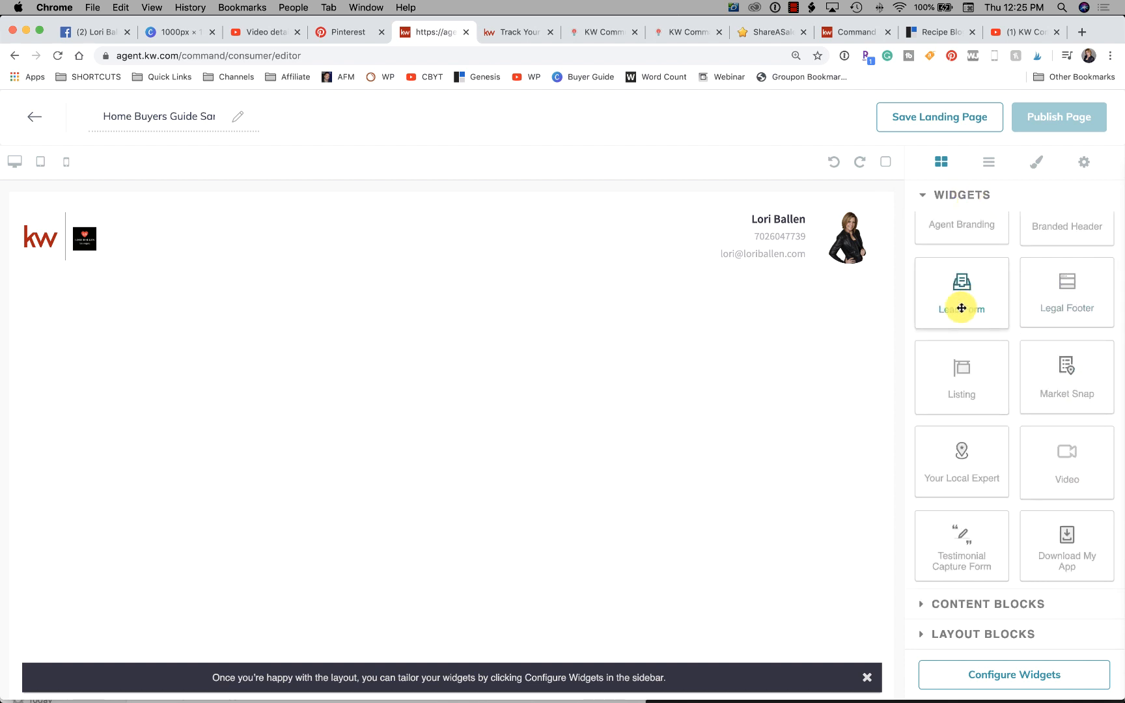
pyautogui.moveTo(962, 306); pyautogui.dragTo(774, 320)
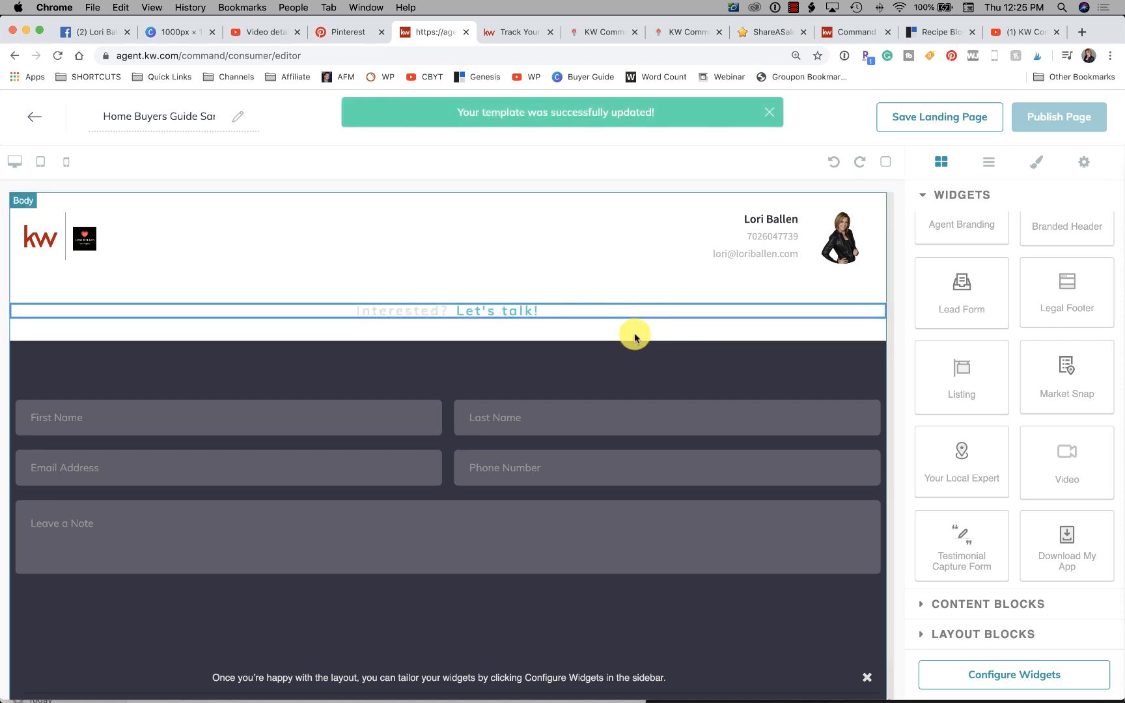
pyautogui.click(67, 163)
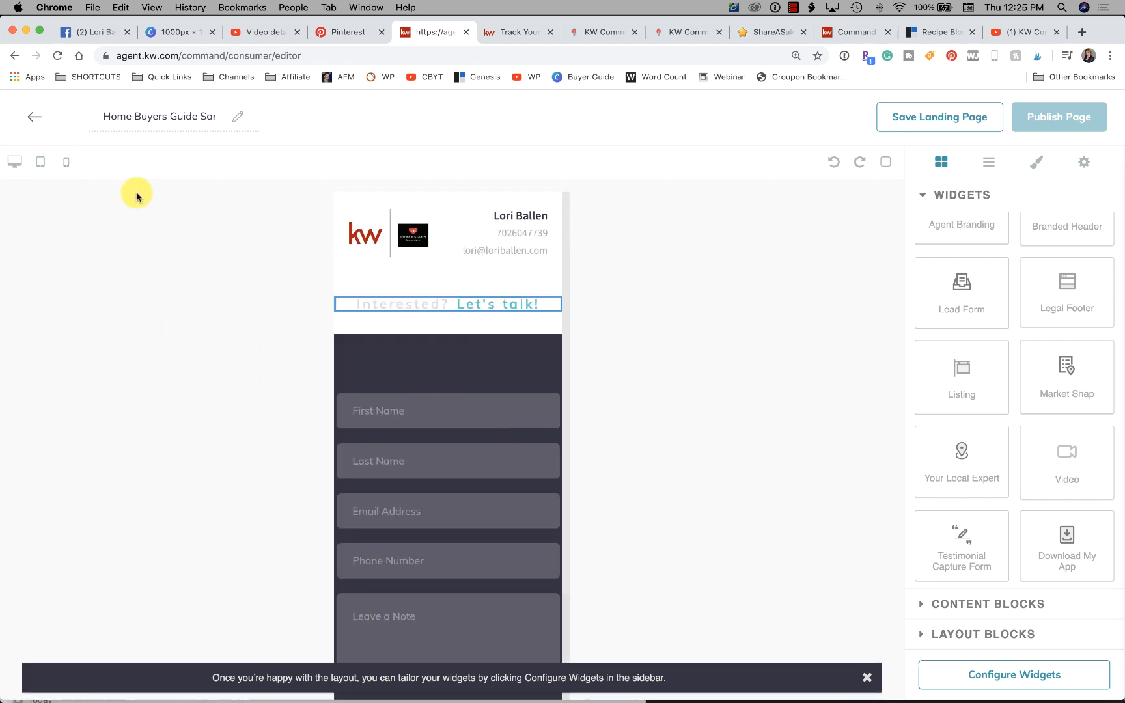
pyautogui.click(15, 162)
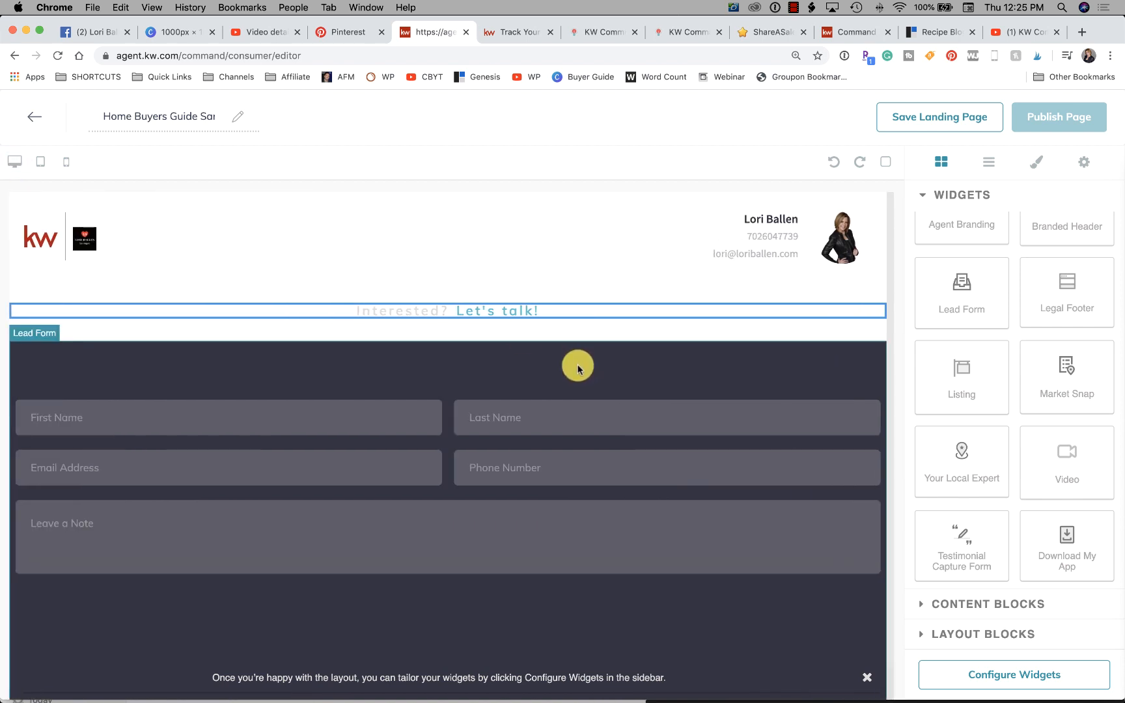
pyautogui.scroll(-1, 706, 370)
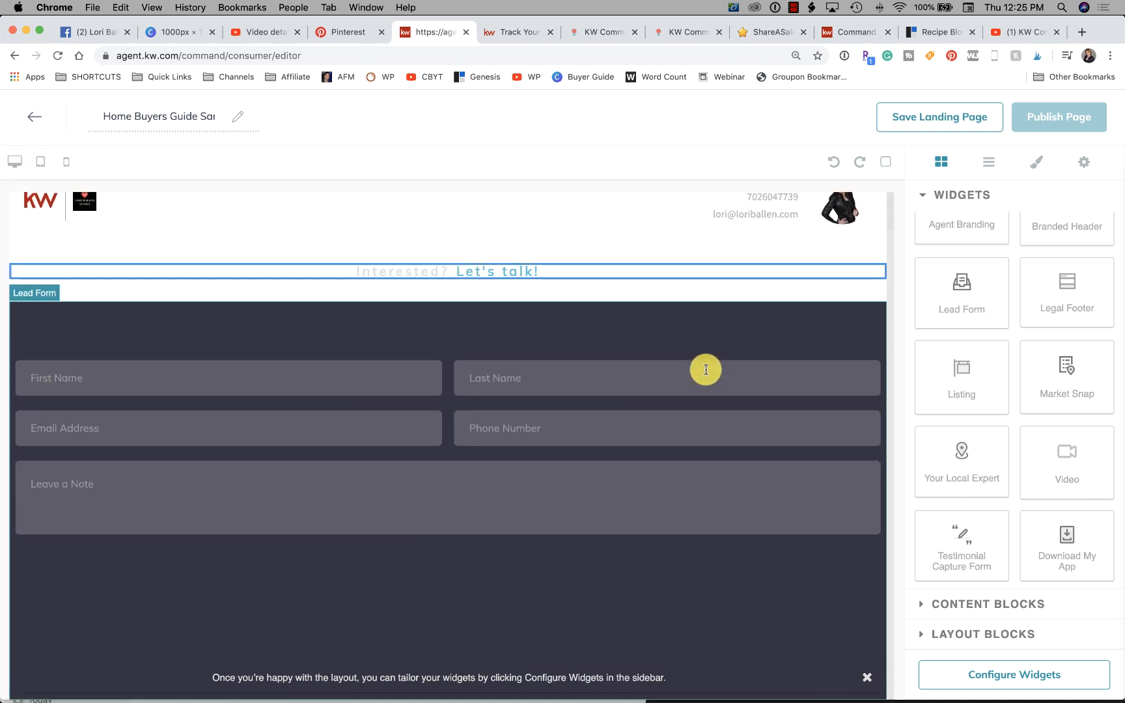
pyautogui.scroll(1, 460, 389)
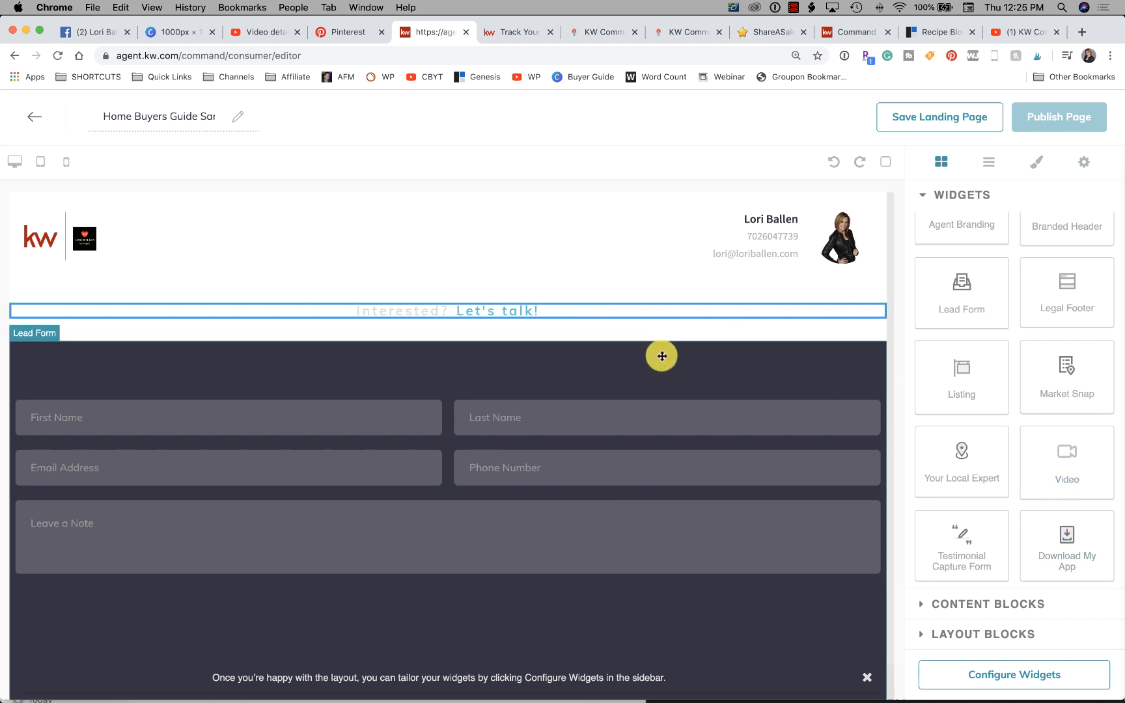
# - Try out a Download My App widget below the lead form and delete it again
pyautogui.moveTo(1056, 479)
pyautogui.mouseDown()
pyautogui.moveTo(1072, 459)
pyautogui.moveTo(761, 359)
pyautogui.moveTo(1117, 462)
pyautogui.moveTo(1068, 465)
pyautogui.mouseUp()
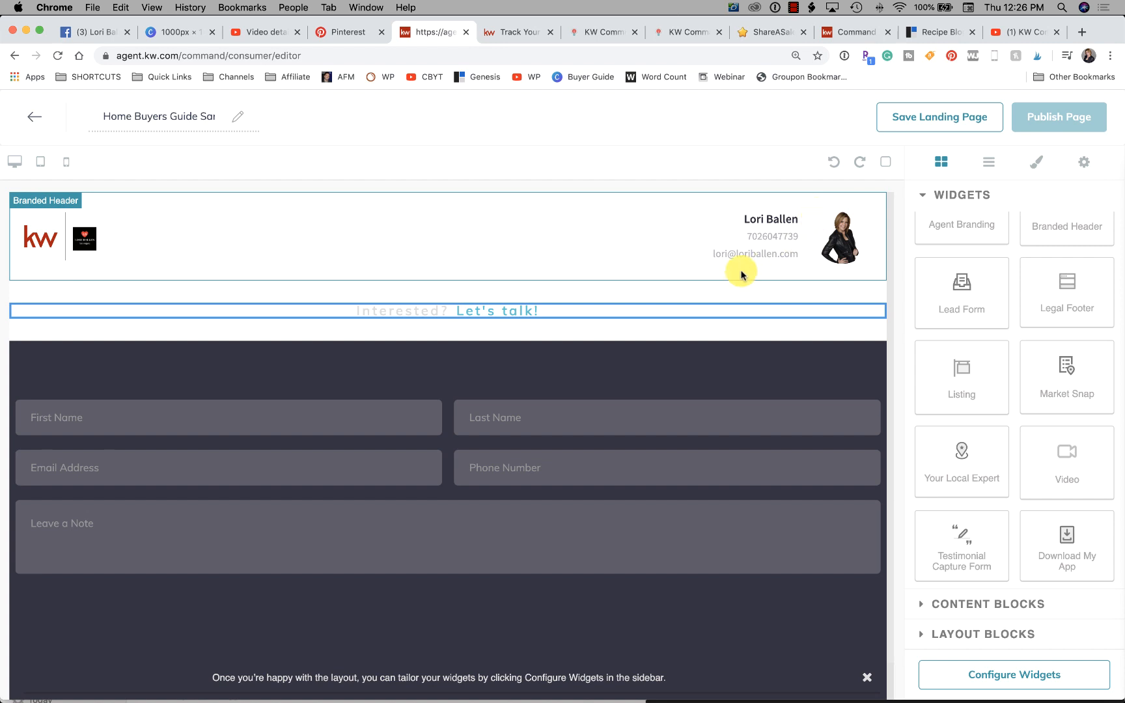
pyautogui.scroll(2, 997, 390)
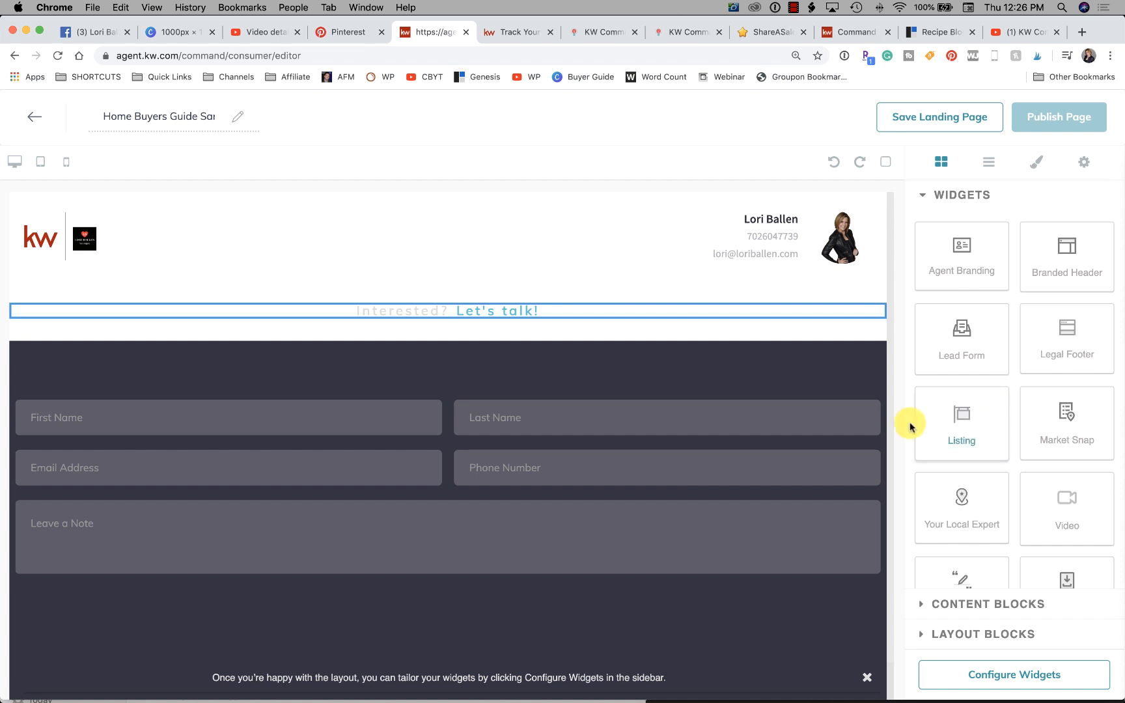
pyautogui.scroll(-2, 892, 422)
pyautogui.scroll(-2, 963, 435)
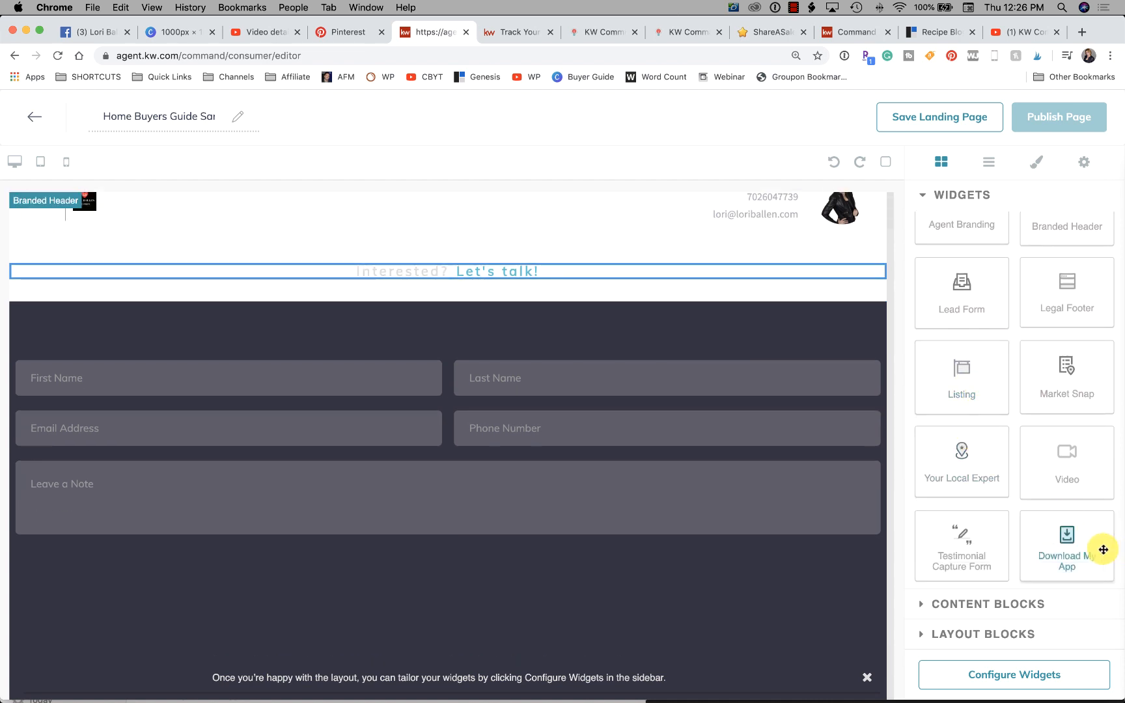
pyautogui.moveTo(1062, 536); pyautogui.dragTo(855, 562)
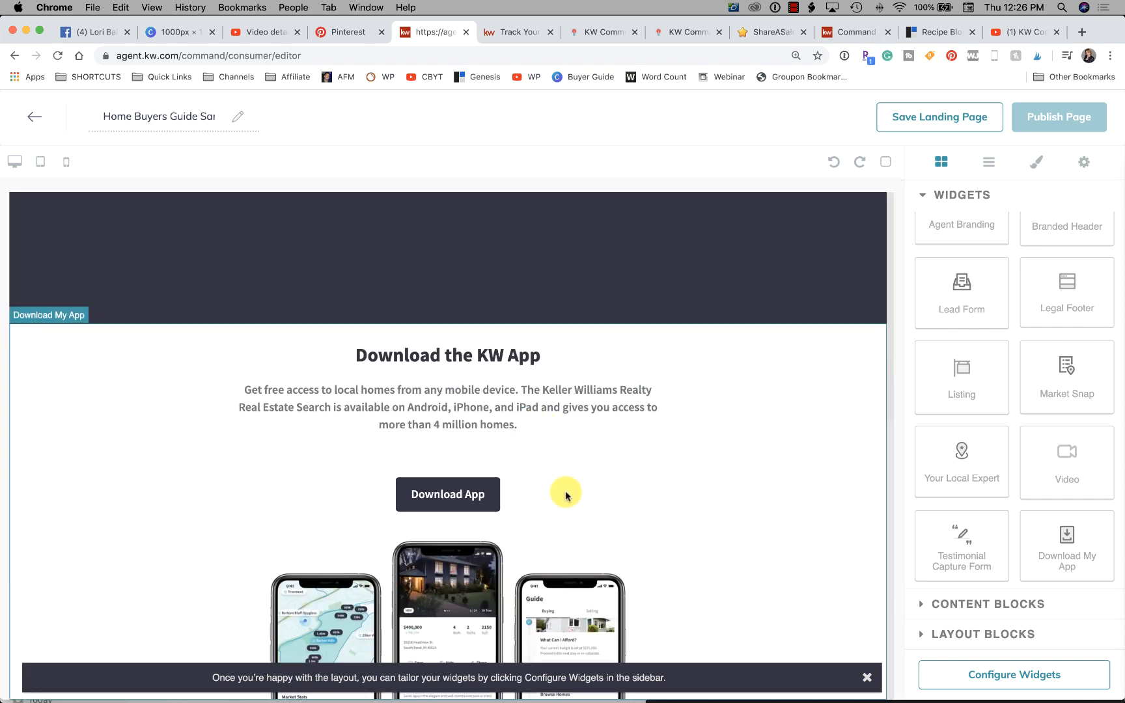
pyautogui.click(867, 677)
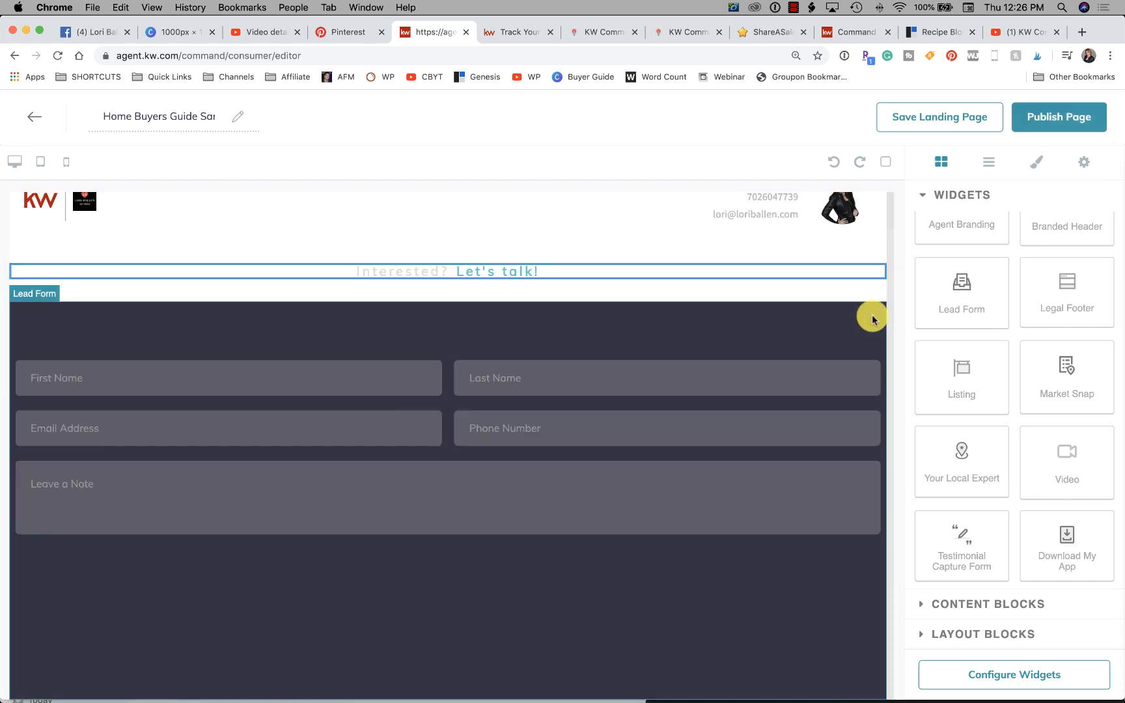
pyautogui.click(877, 318)
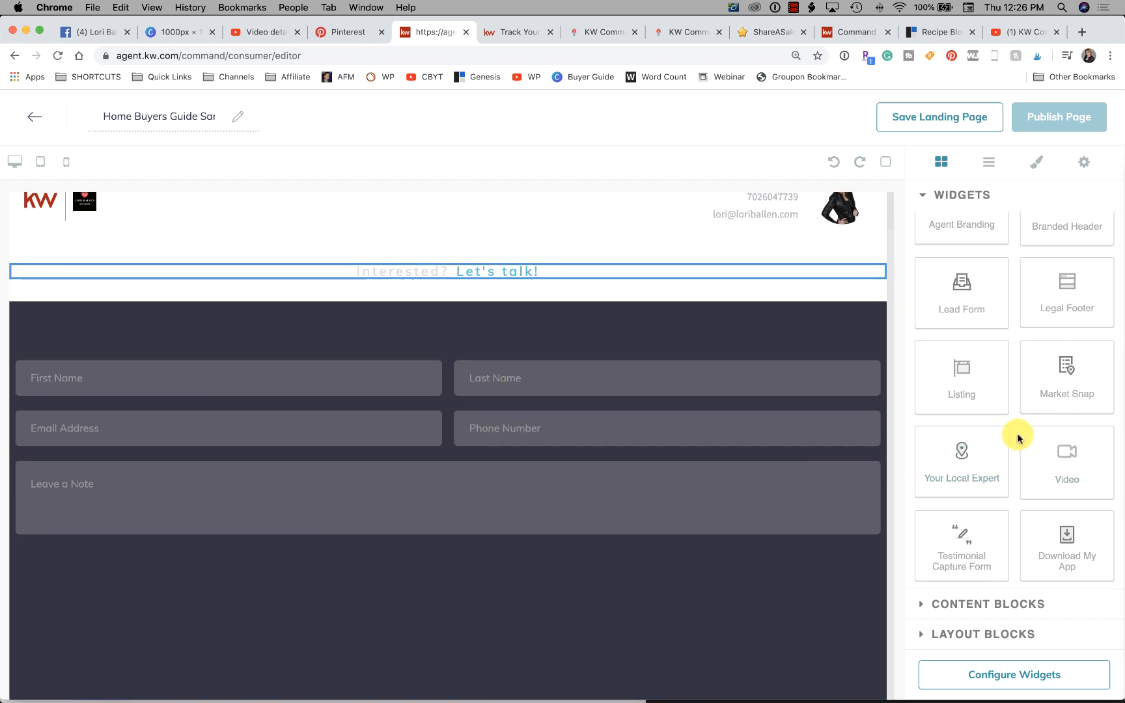
# - Set the Lead Form widget's header text to "Get Your Free Home Buyers Guide. Simply Register, and you'll get the guide in your inbox." and save it
pyautogui.scroll(1, 686, 431)
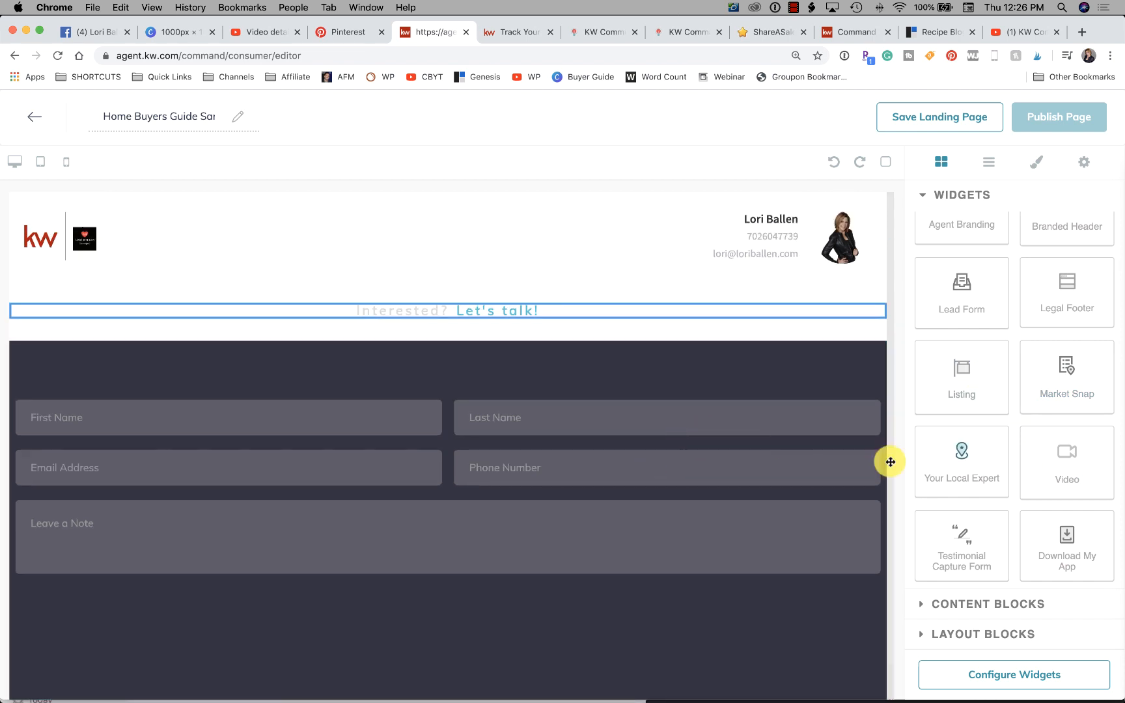
pyautogui.scroll(-1, 686, 402)
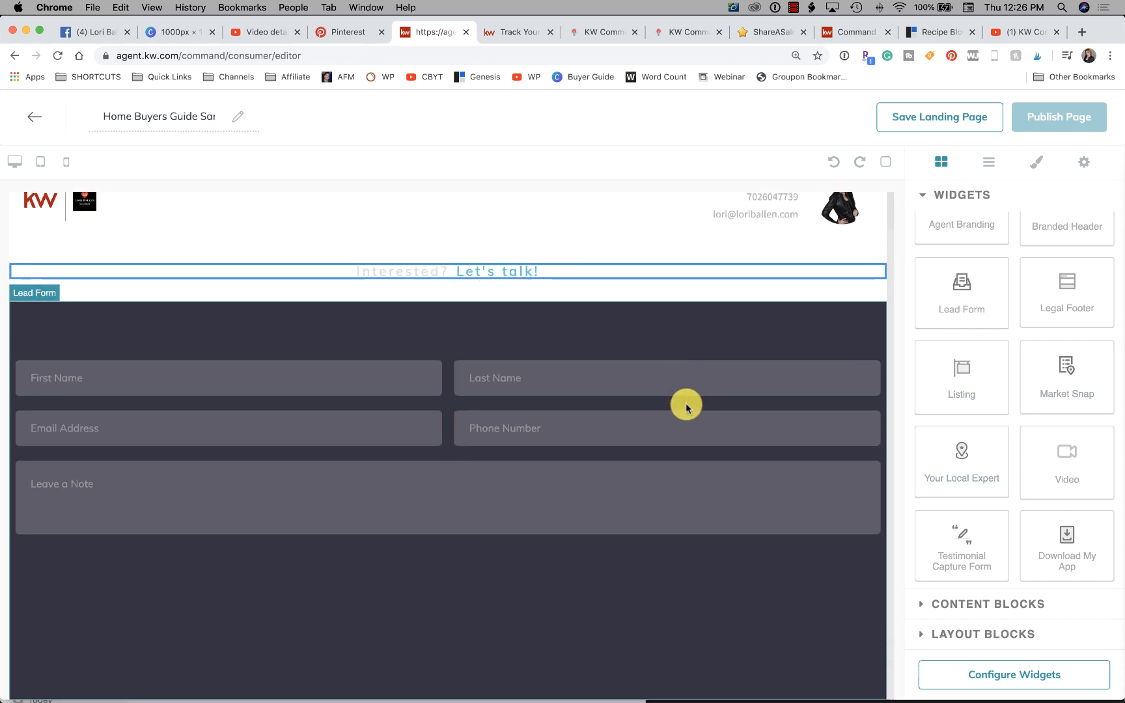
pyautogui.click(1022, 683)
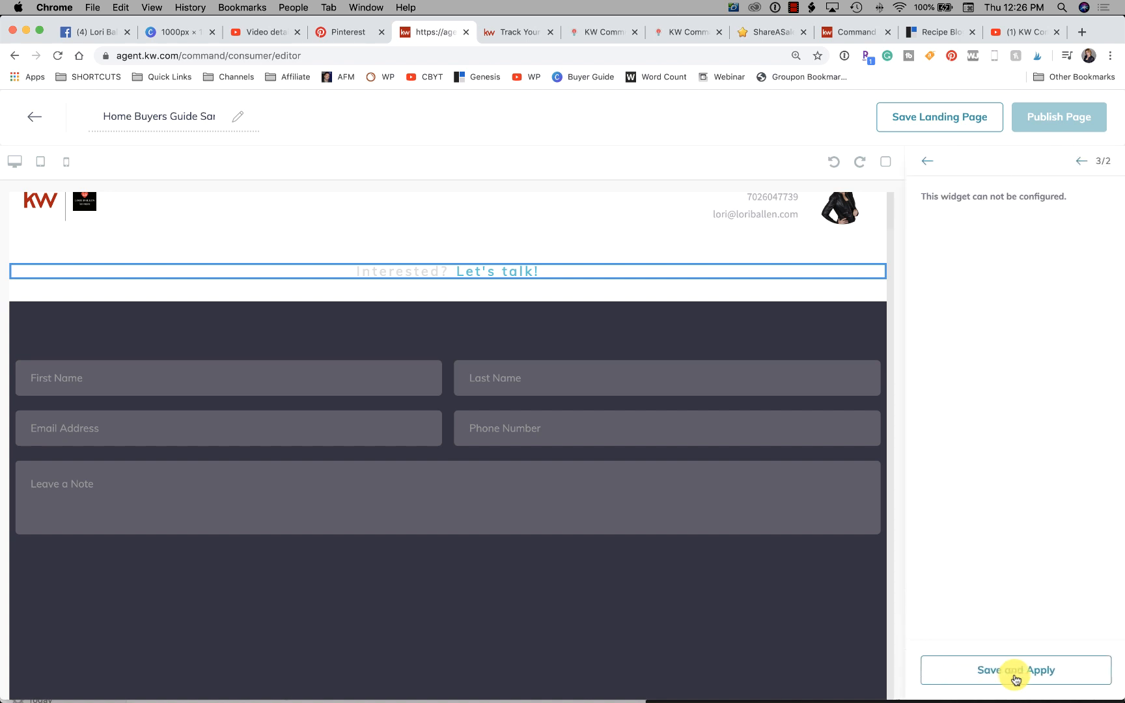
pyautogui.click(926, 161)
pyautogui.click(728, 334)
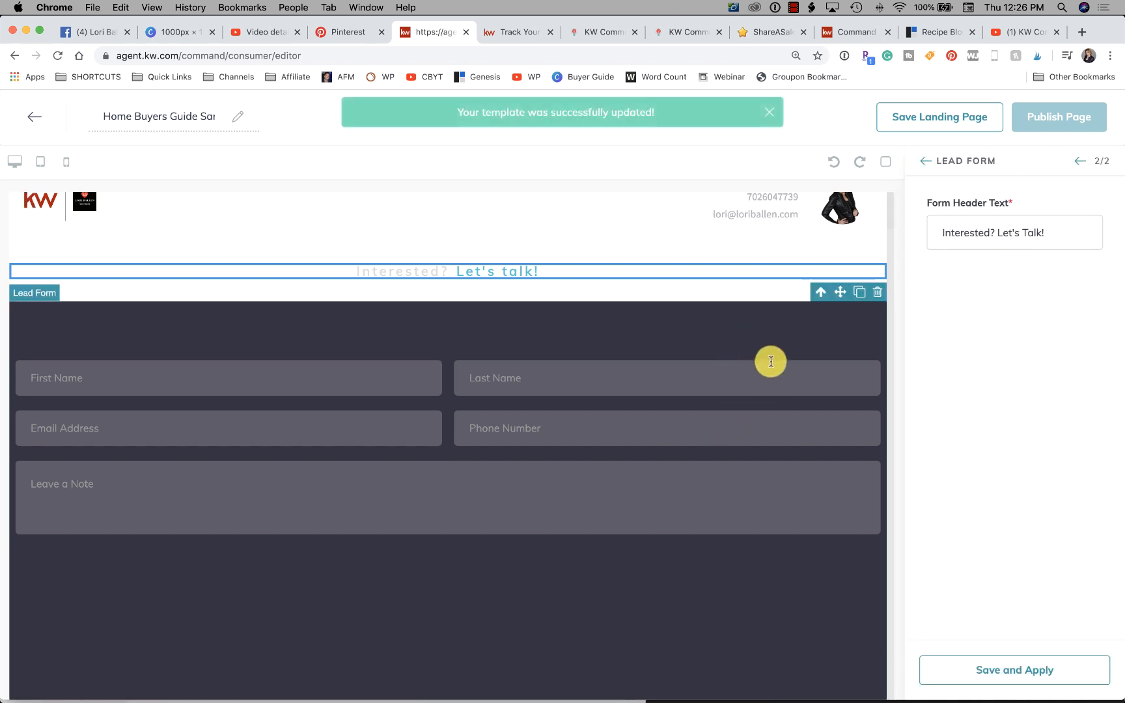
pyautogui.moveTo(1055, 233); pyautogui.dragTo(948, 229)
pyautogui.write('Get Your Free')
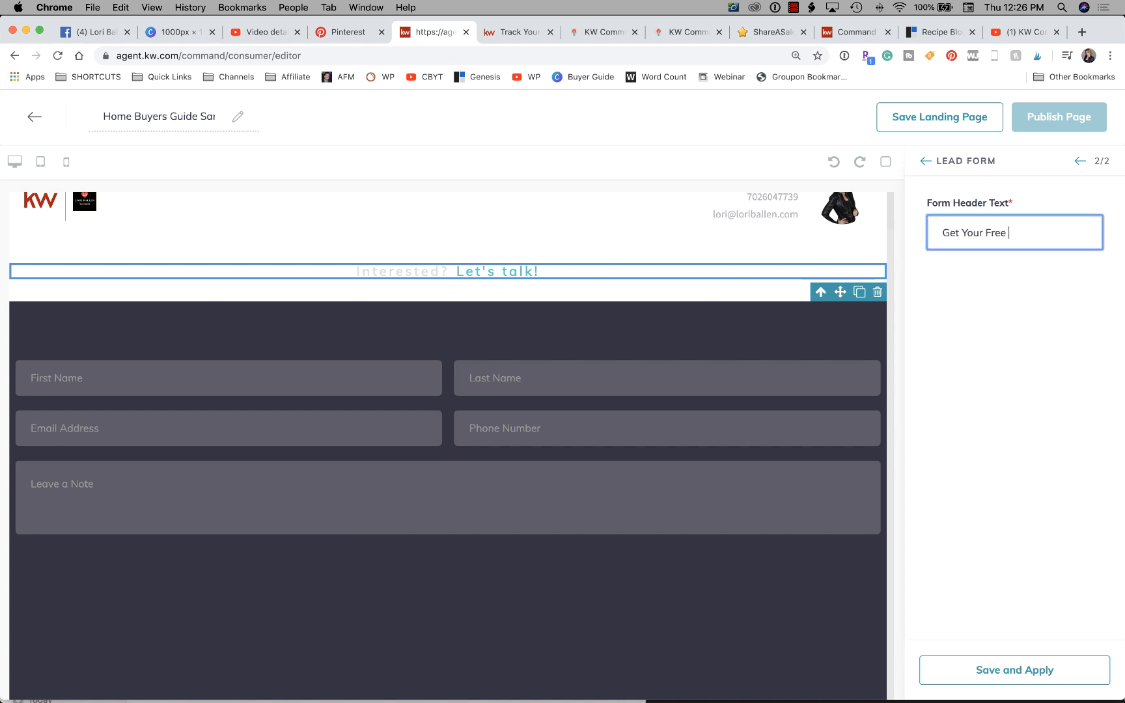
pyautogui.write(' Home Buyers Guide.')
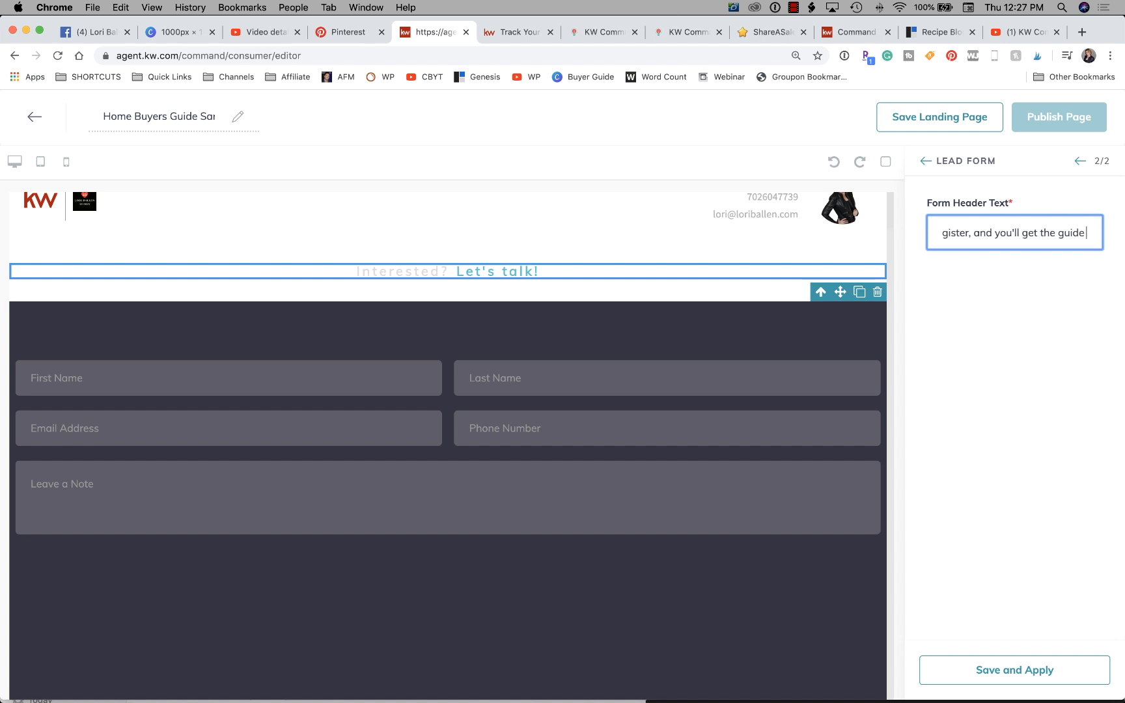
pyautogui.write('inbox.')
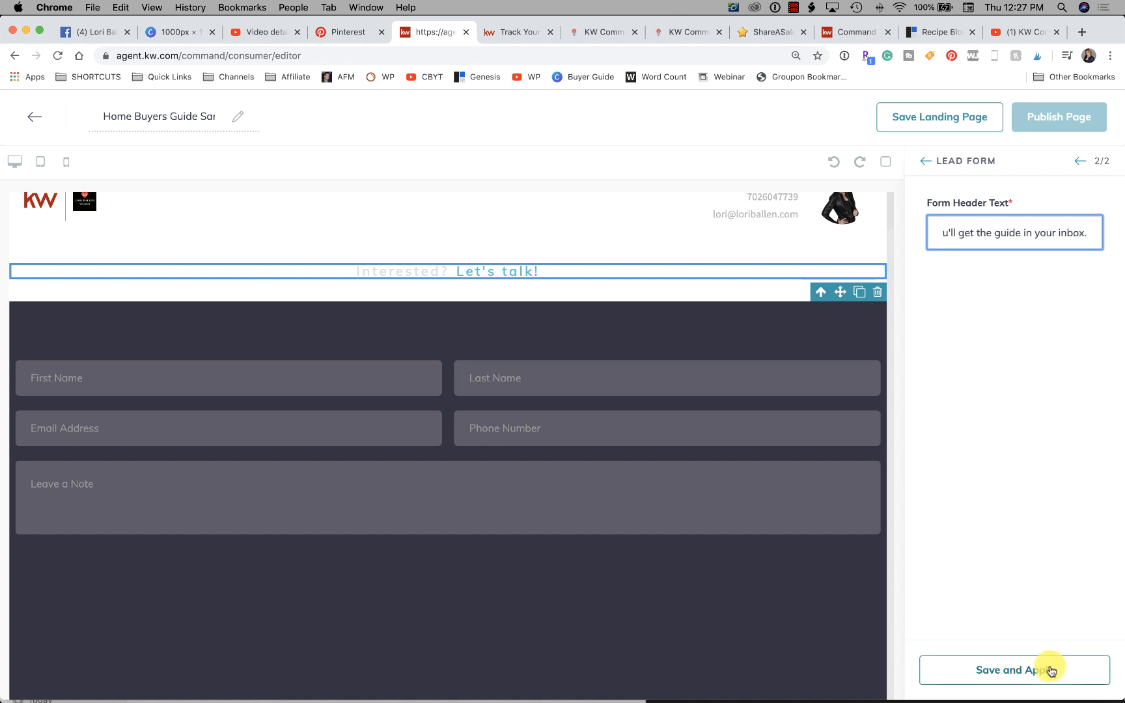
pyautogui.click(1049, 669)
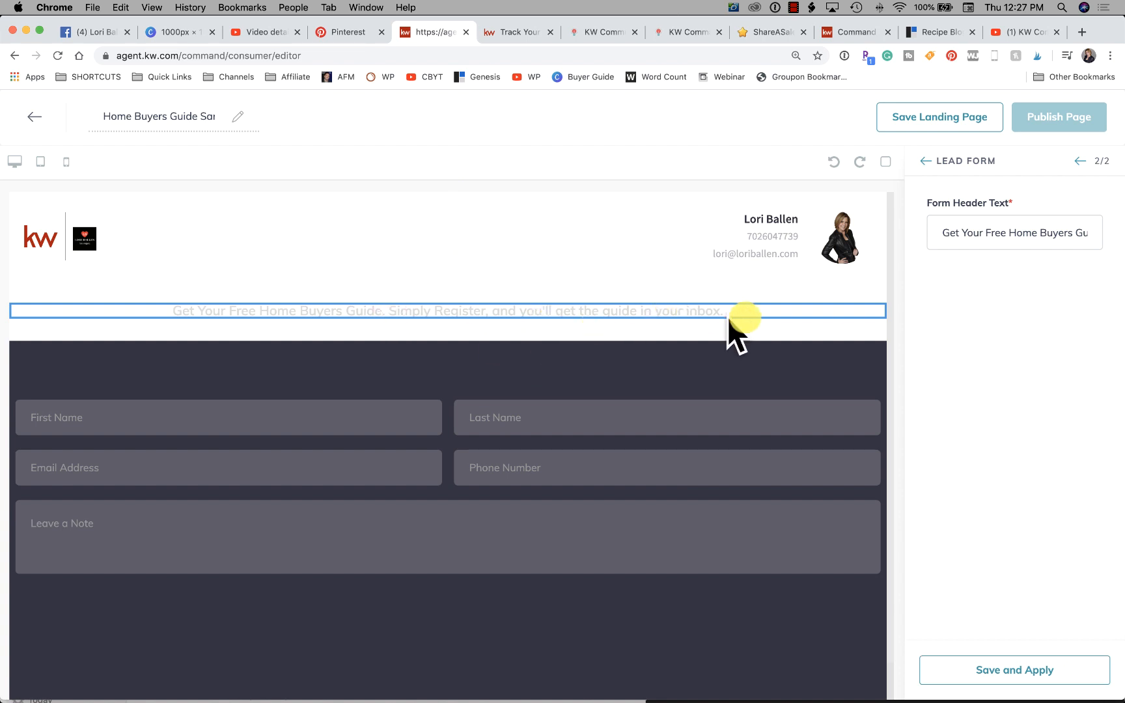
pyautogui.click(928, 162)
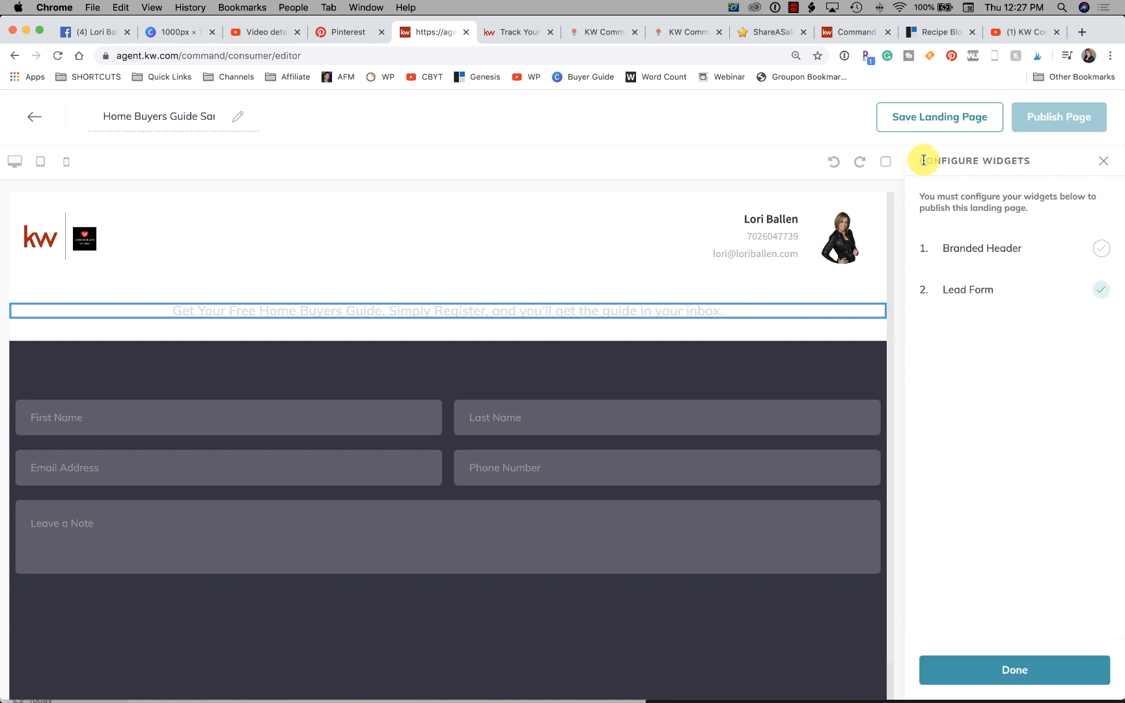
pyautogui.click(1044, 669)
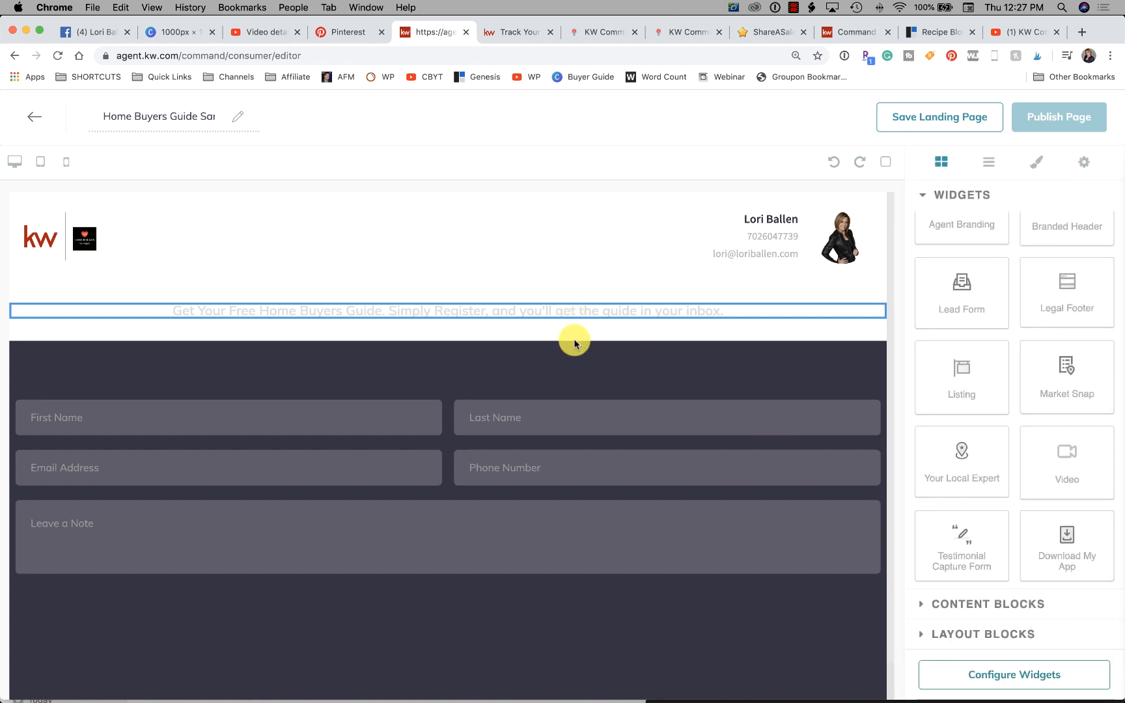
# - Set the Branded Header widget's header text to "Local Specialist" and save and apply it
pyautogui.click(59, 170)
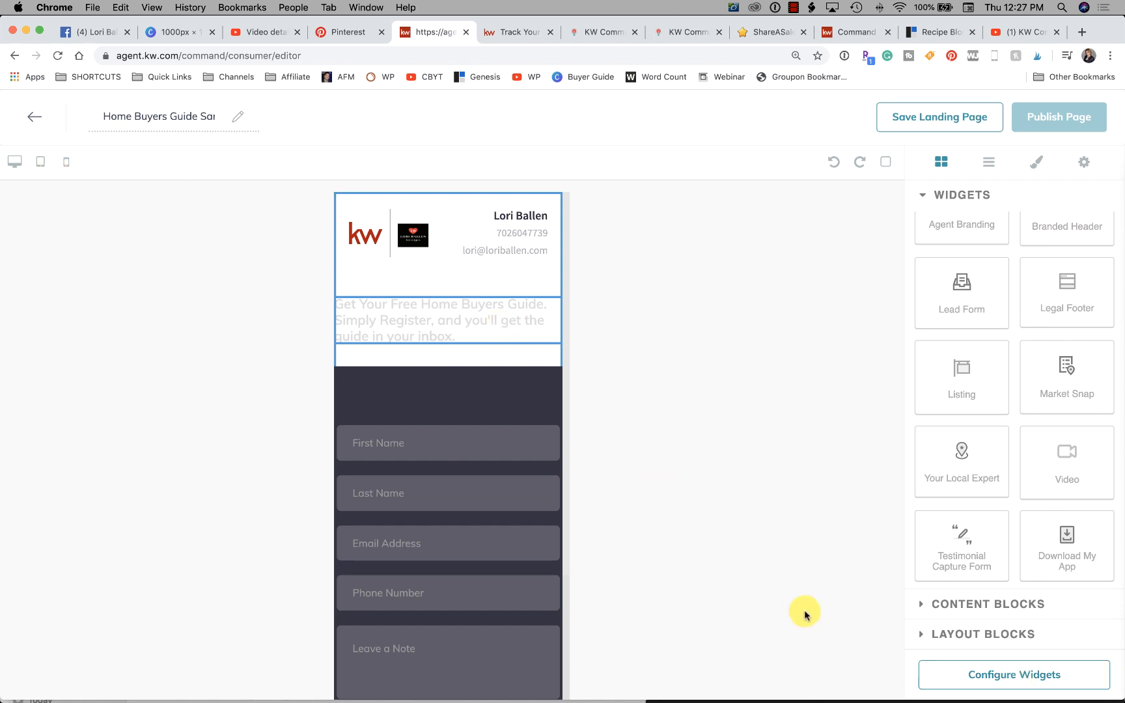
pyautogui.click(1014, 672)
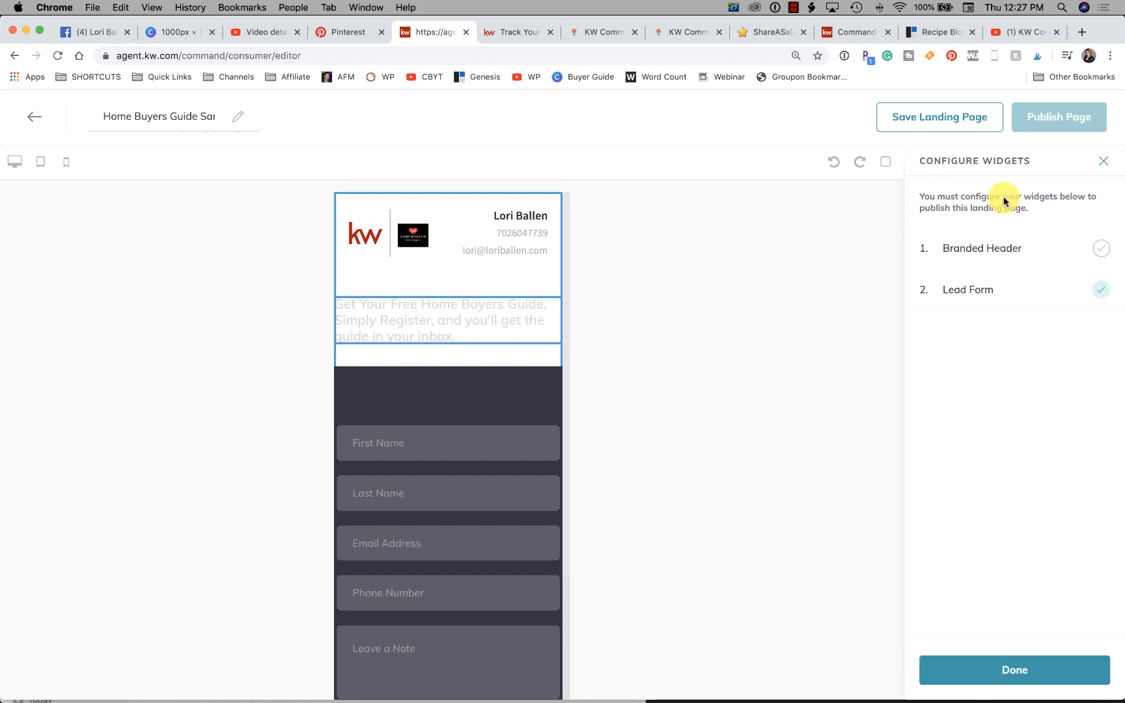
pyautogui.click(1004, 248)
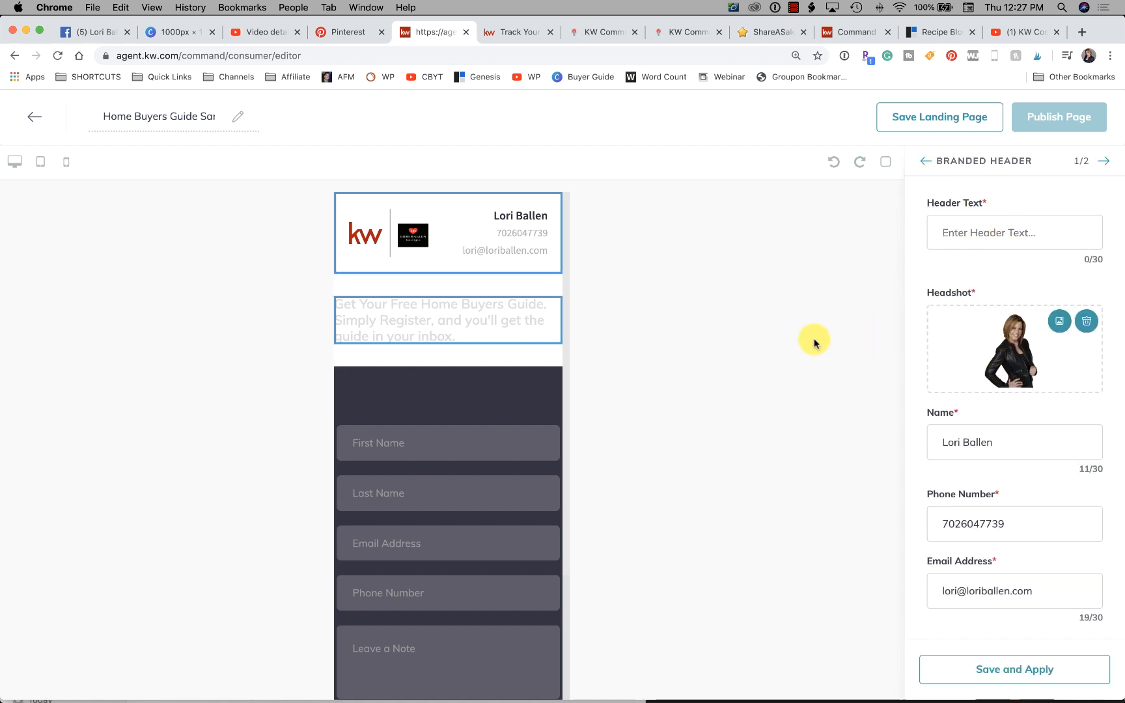
pyautogui.click(1029, 227)
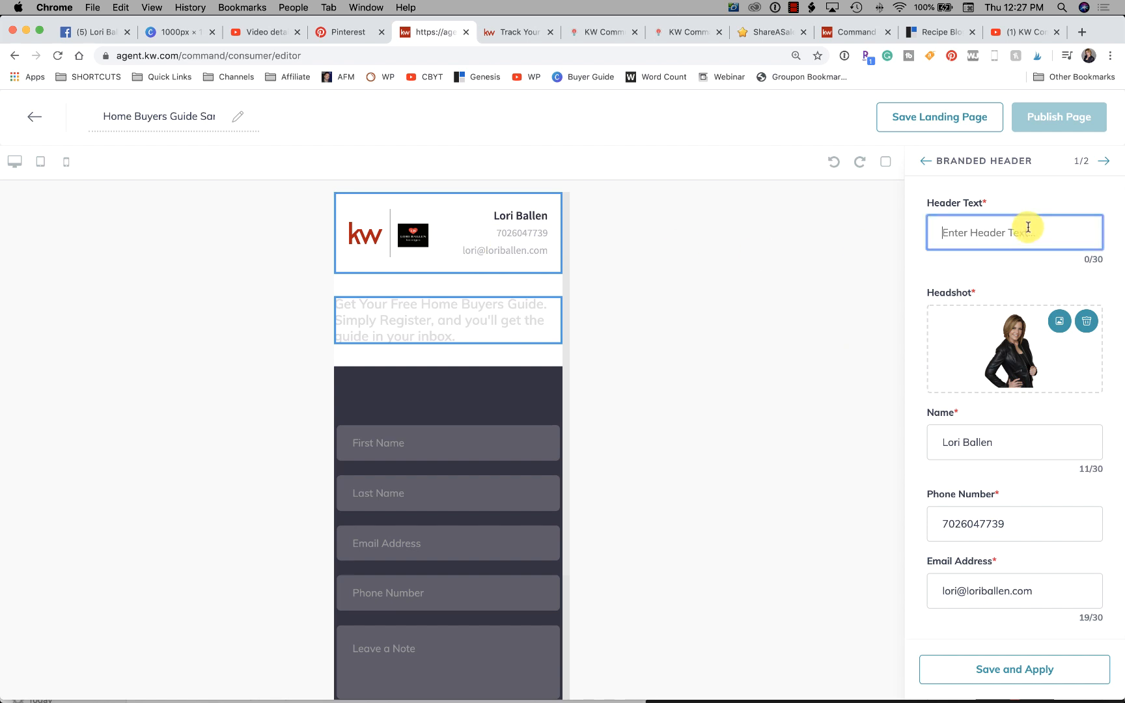
pyautogui.write('Fr')
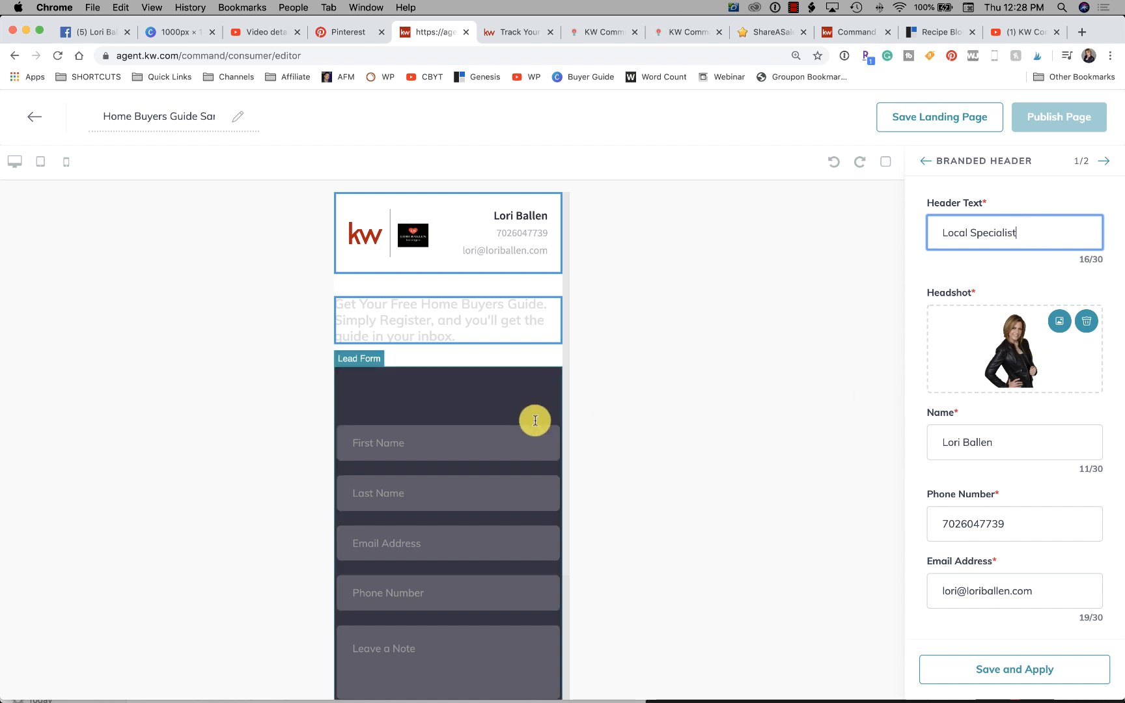
pyautogui.scroll(-3, 532, 417)
pyautogui.scroll(3, 568, 454)
pyautogui.scroll(-2, 1057, 462)
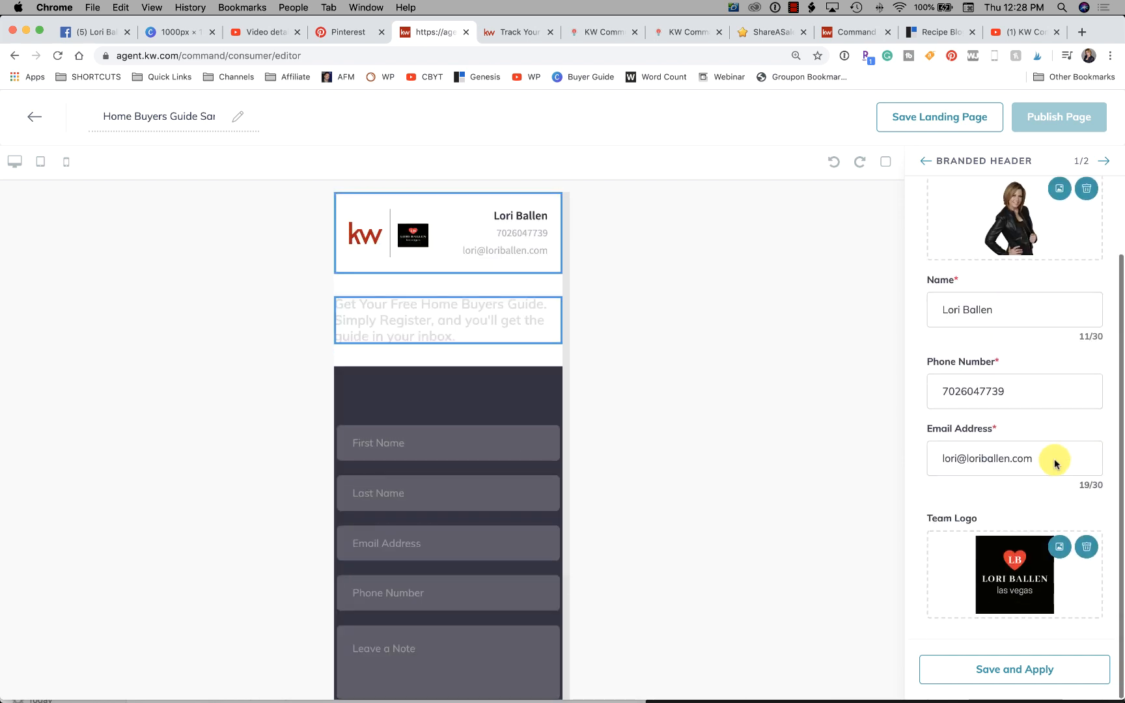
pyautogui.click(1014, 669)
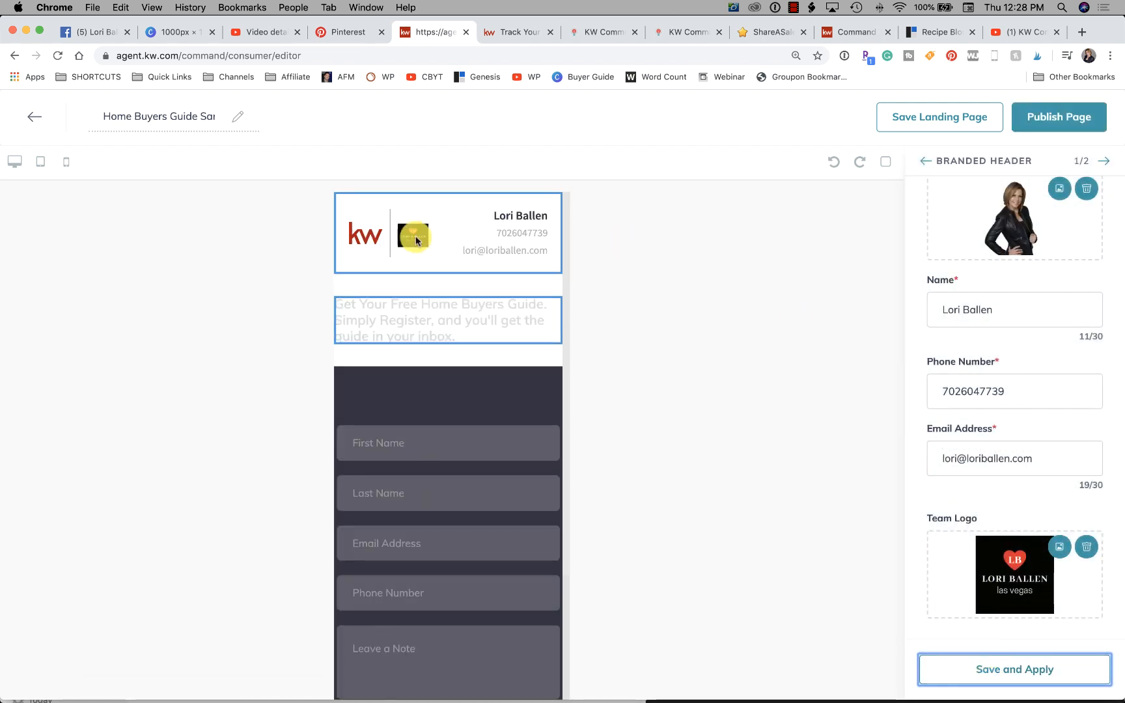
# - Check the updated branded header and the lead form fields in the desktop and mobile layouts
pyautogui.click(15, 161)
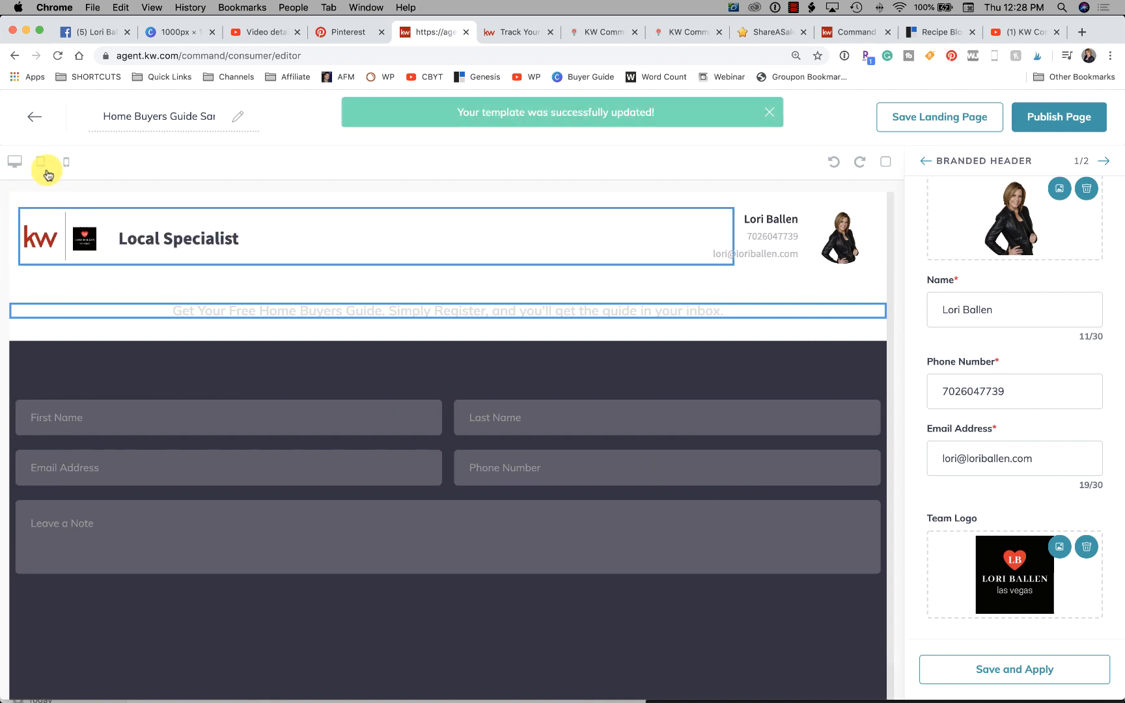
pyautogui.click(65, 167)
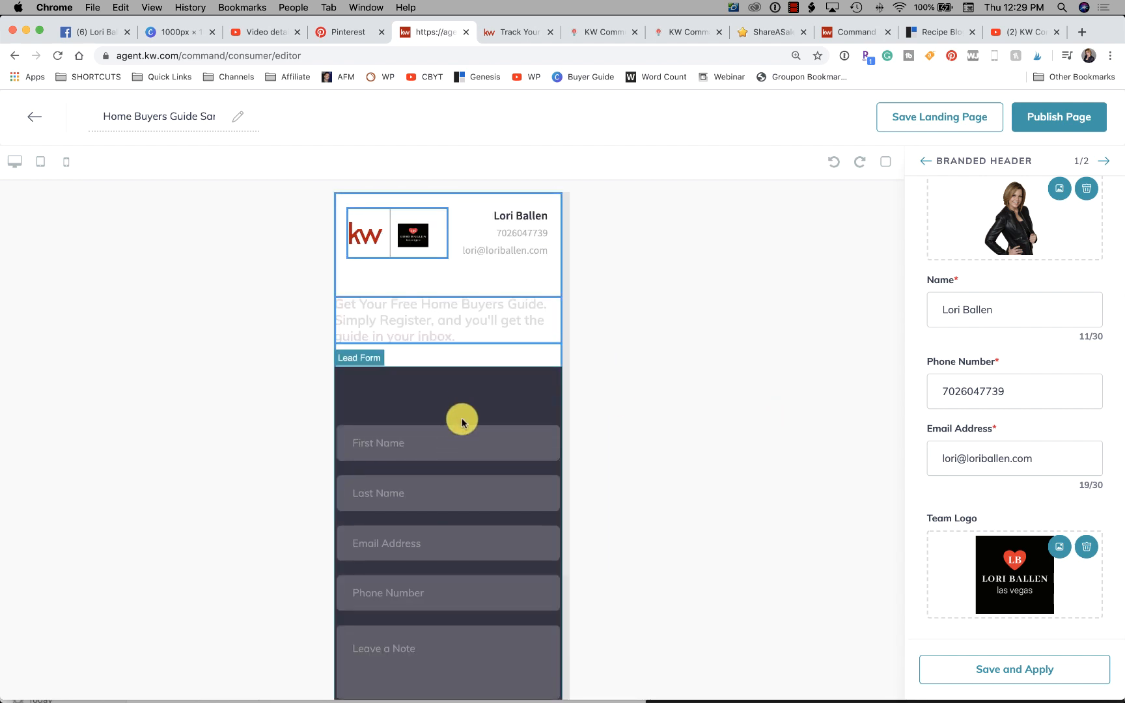
pyautogui.click(448, 455)
pyautogui.click(421, 491)
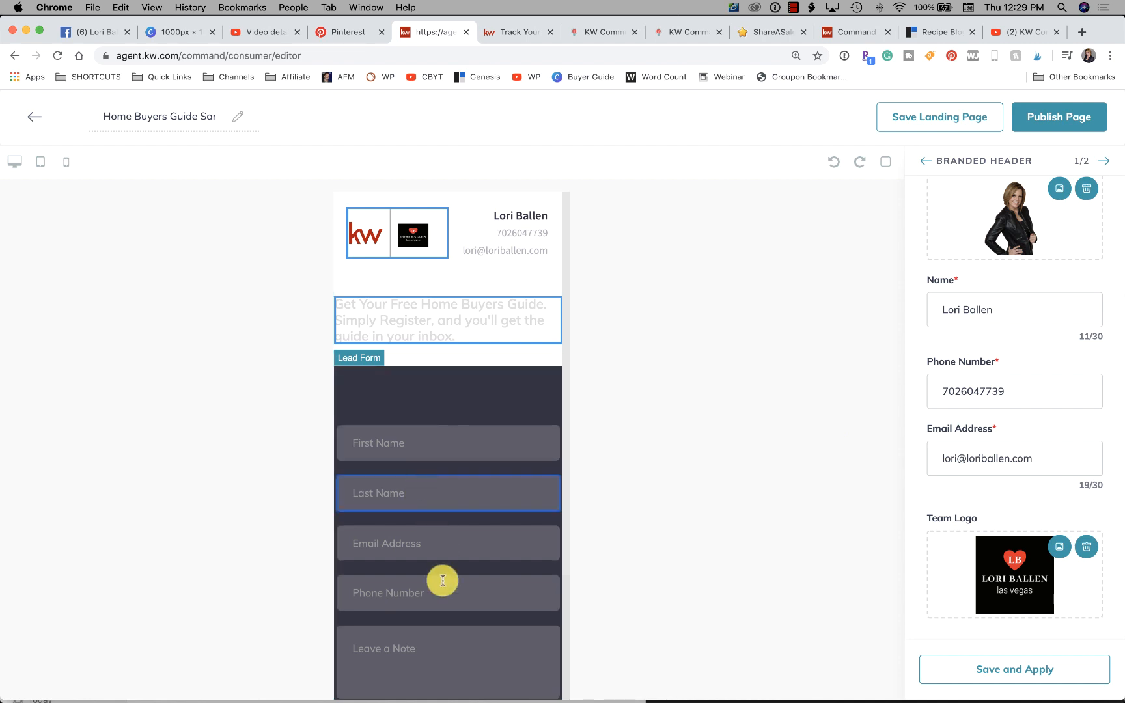
pyautogui.click(433, 553)
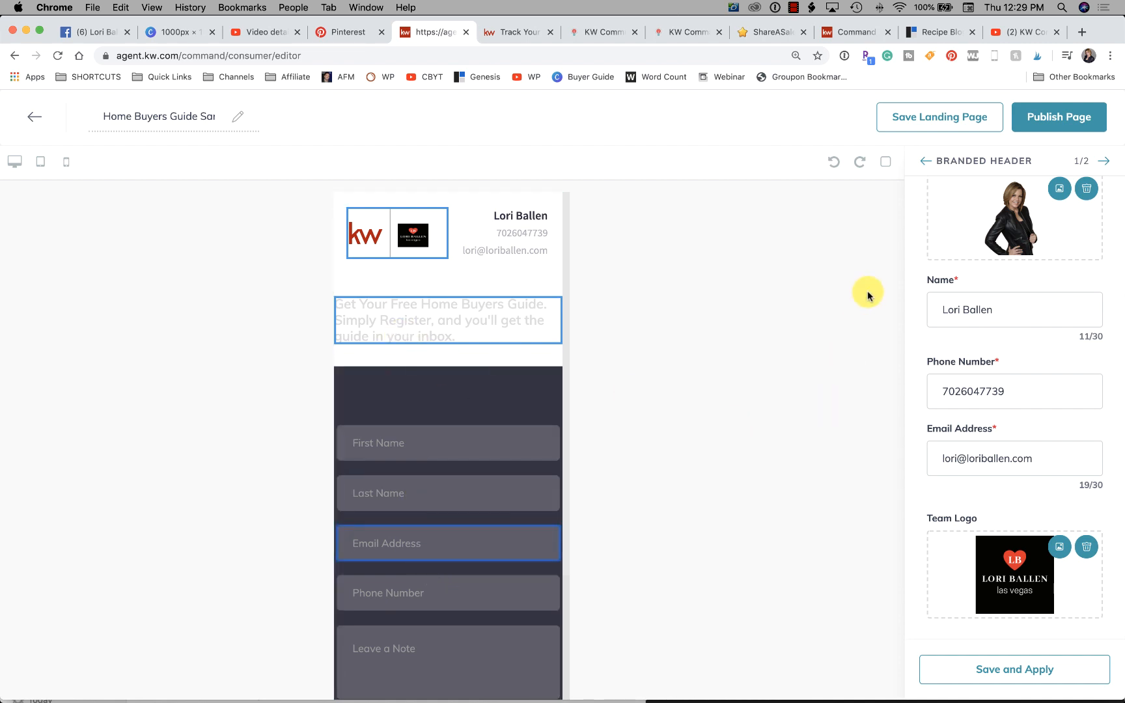
# - Publish the Home Buyers Guide Sample landing page and inspect its live URL in a new browser tab
pyautogui.click(1059, 119)
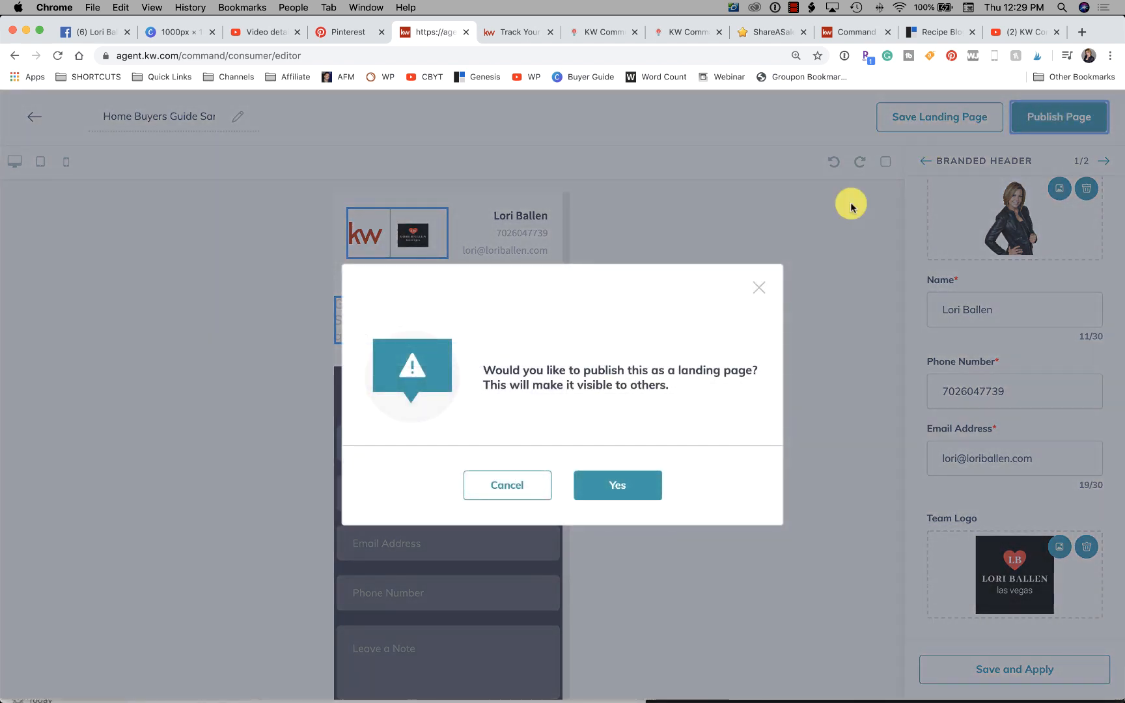
pyautogui.click(627, 487)
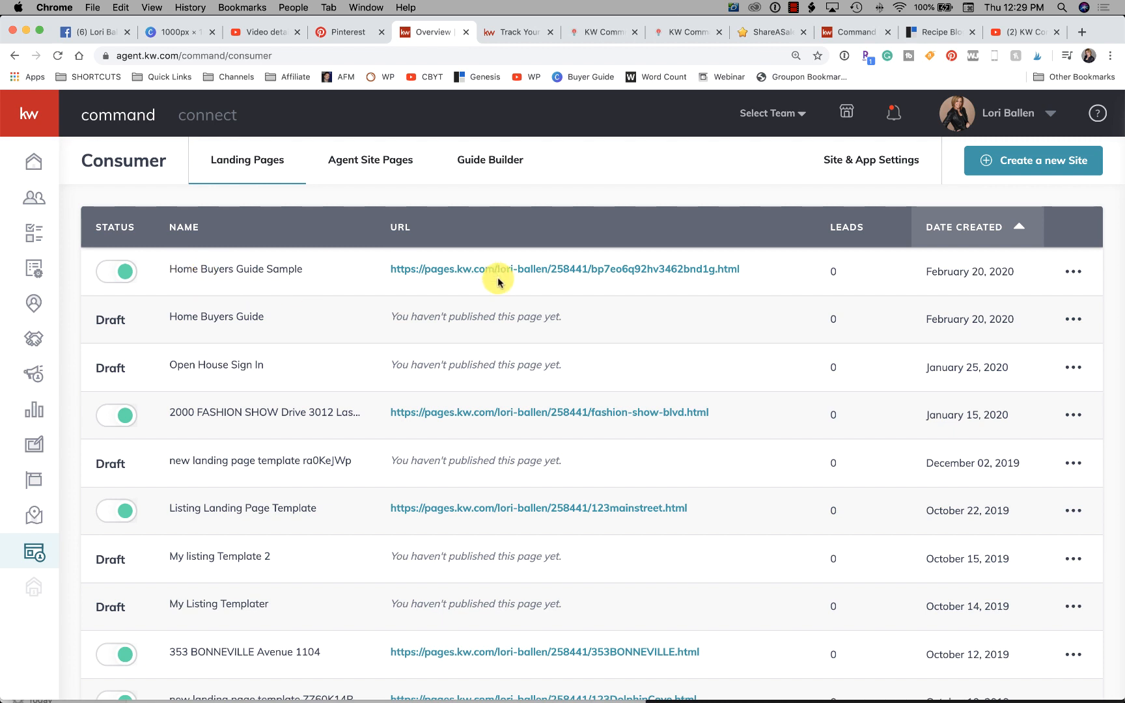
pyautogui.moveTo(779, 271); pyautogui.dragTo(390, 263)
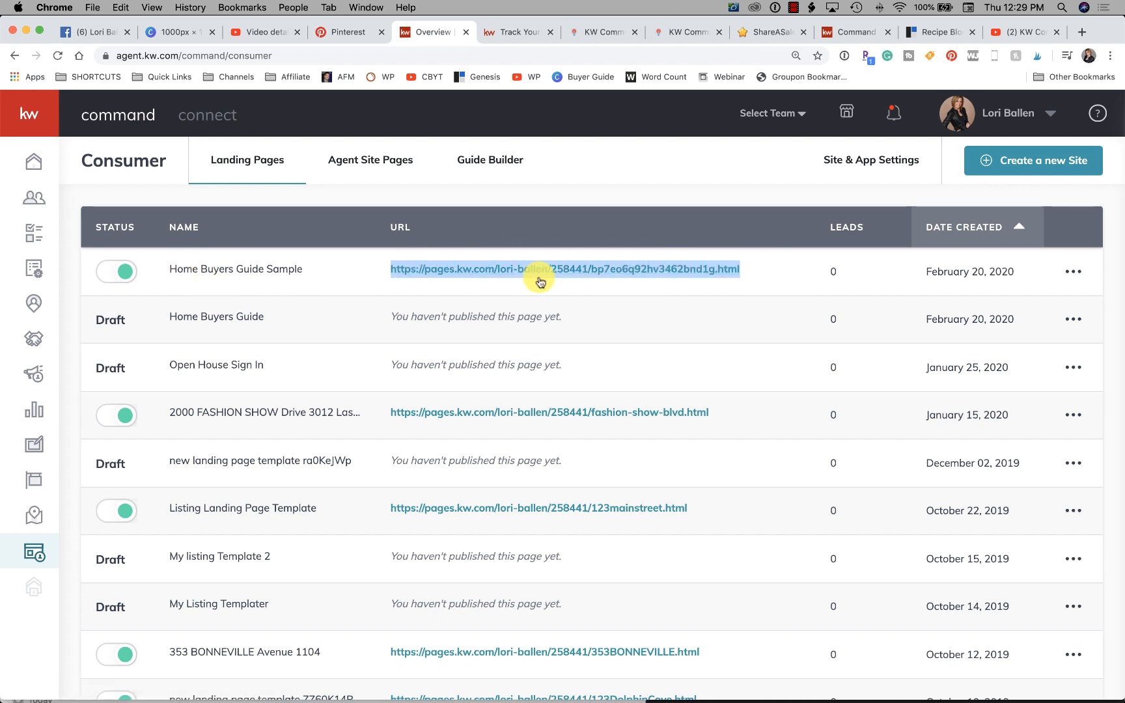
pyautogui.press('super+c')
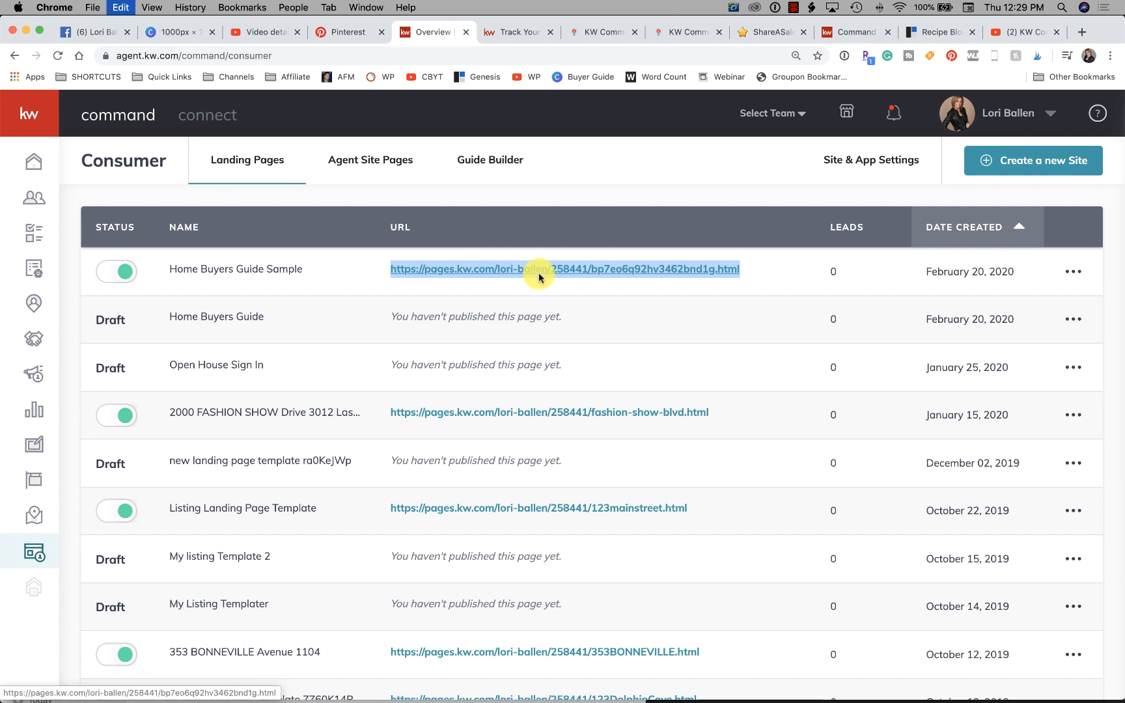
pyautogui.click(1081, 34)
pyautogui.press('super+v')
pyautogui.press('Return')
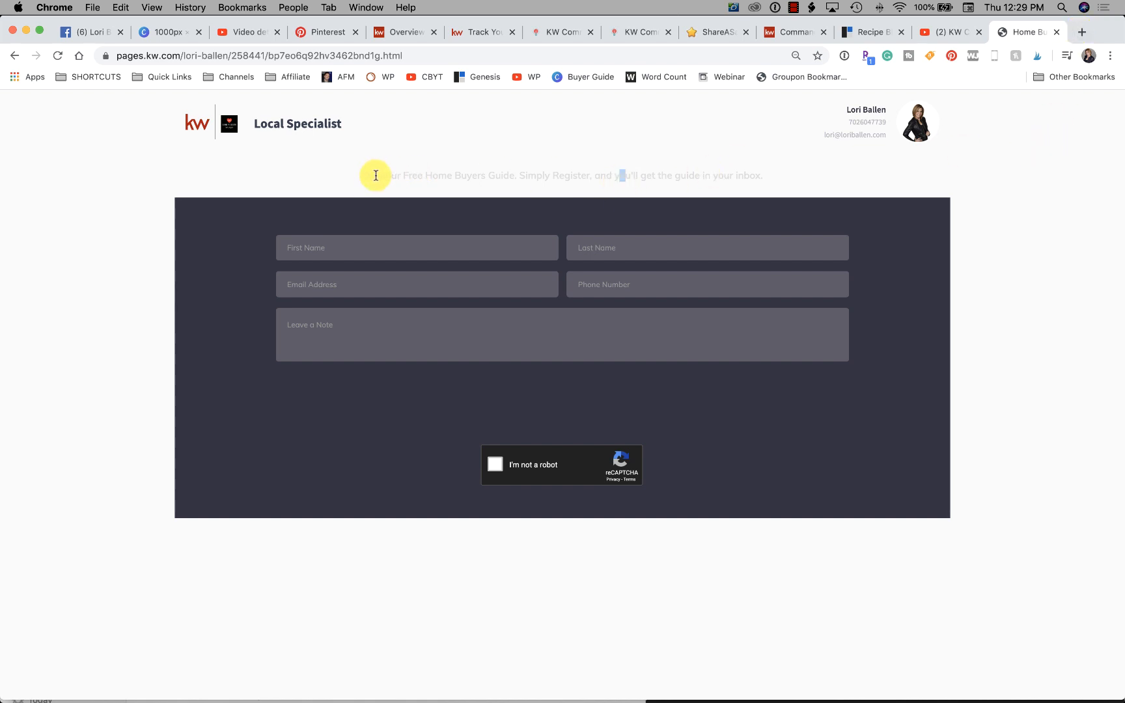
pyautogui.moveTo(360, 176); pyautogui.dragTo(800, 176)
pyautogui.click(802, 181)
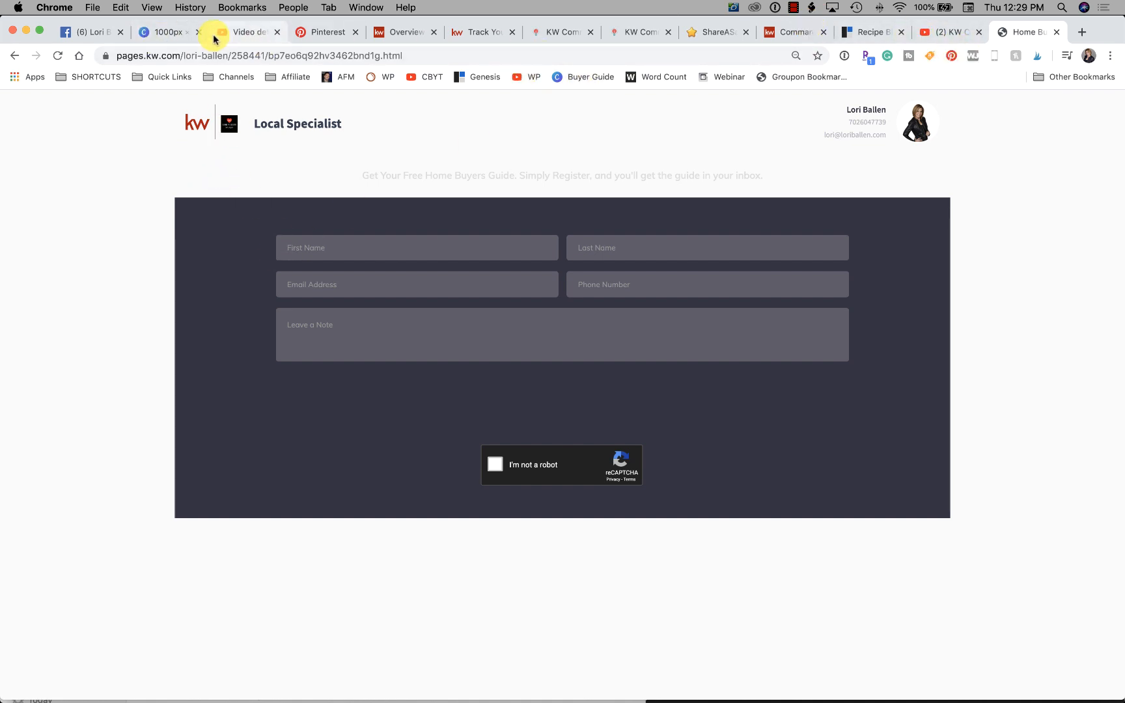
# - Return to the Landing Pages list and reopen the Home Buyers Guide Sample page for editing
pyautogui.click(399, 32)
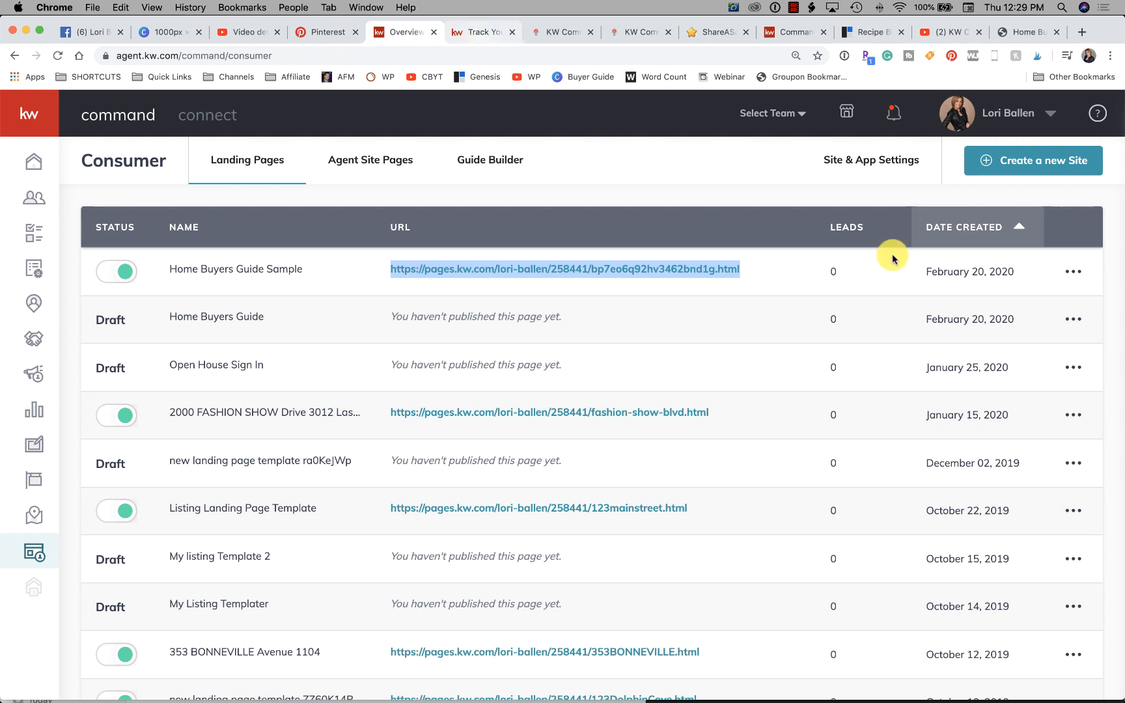
pyautogui.click(1074, 271)
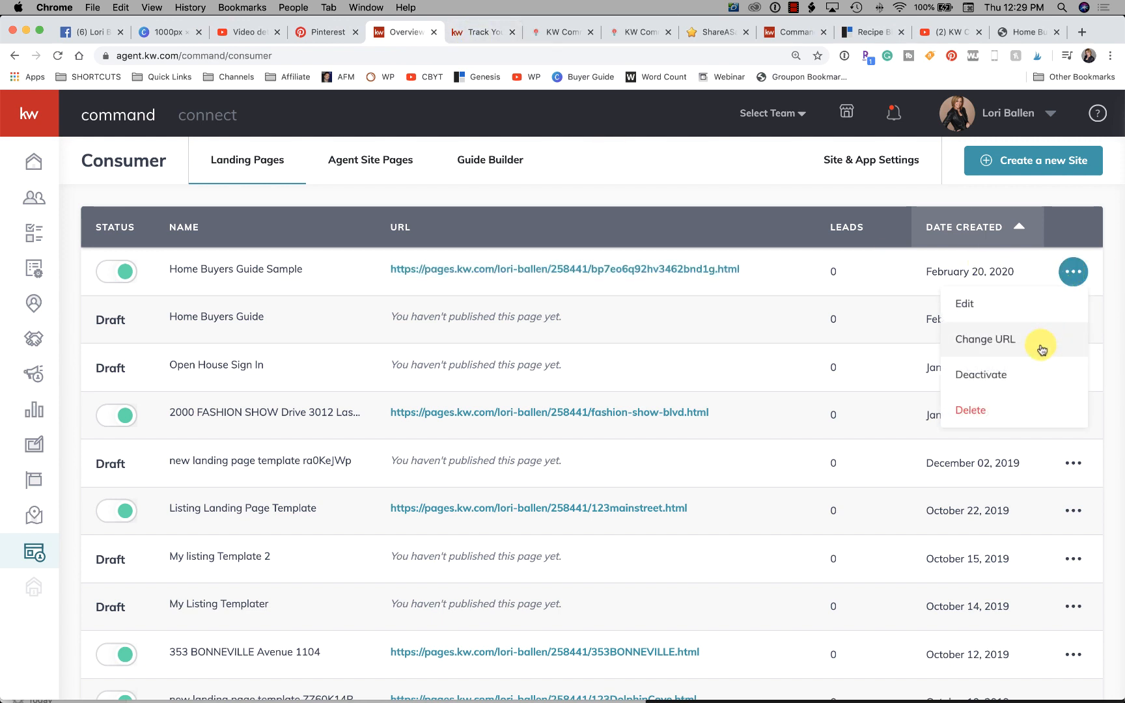
pyautogui.click(977, 305)
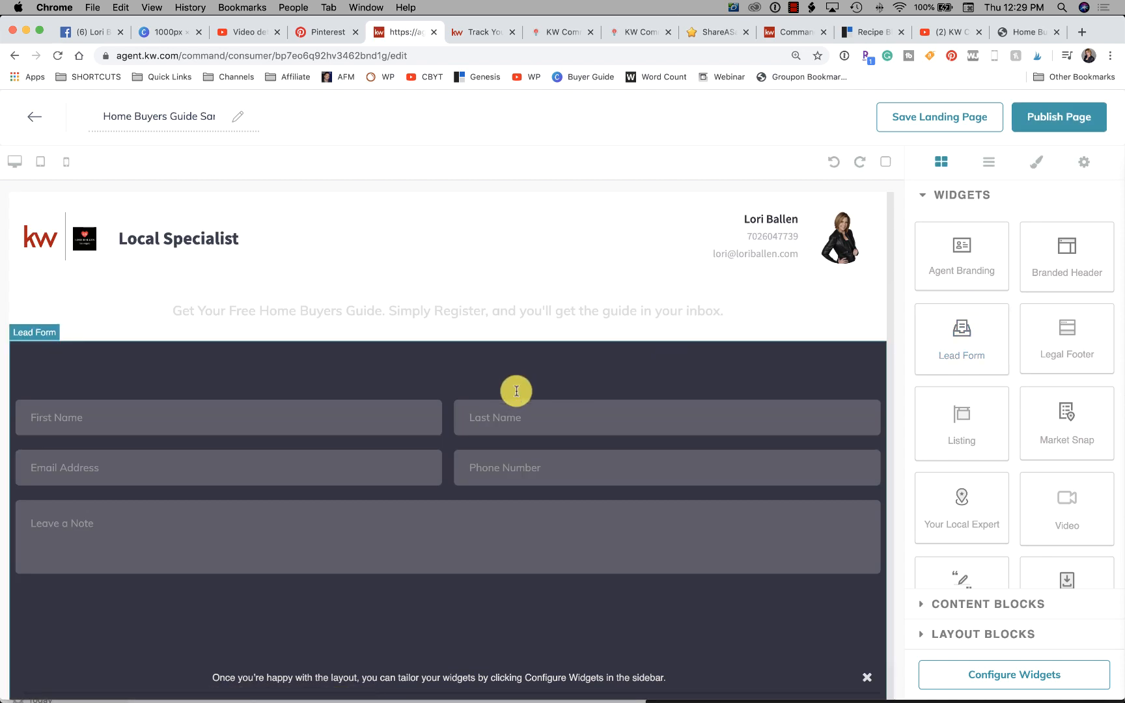
# - Add a Text content block between the branded header and the lead form
pyautogui.scroll(-2, 1016, 410)
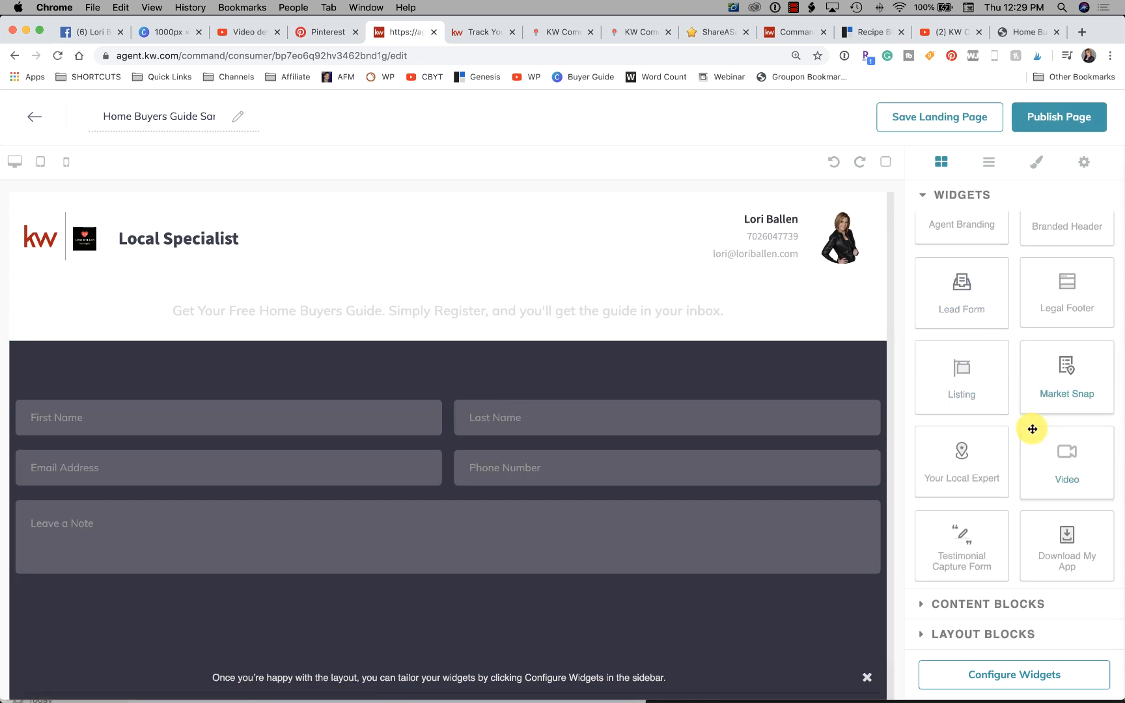
pyautogui.click(969, 603)
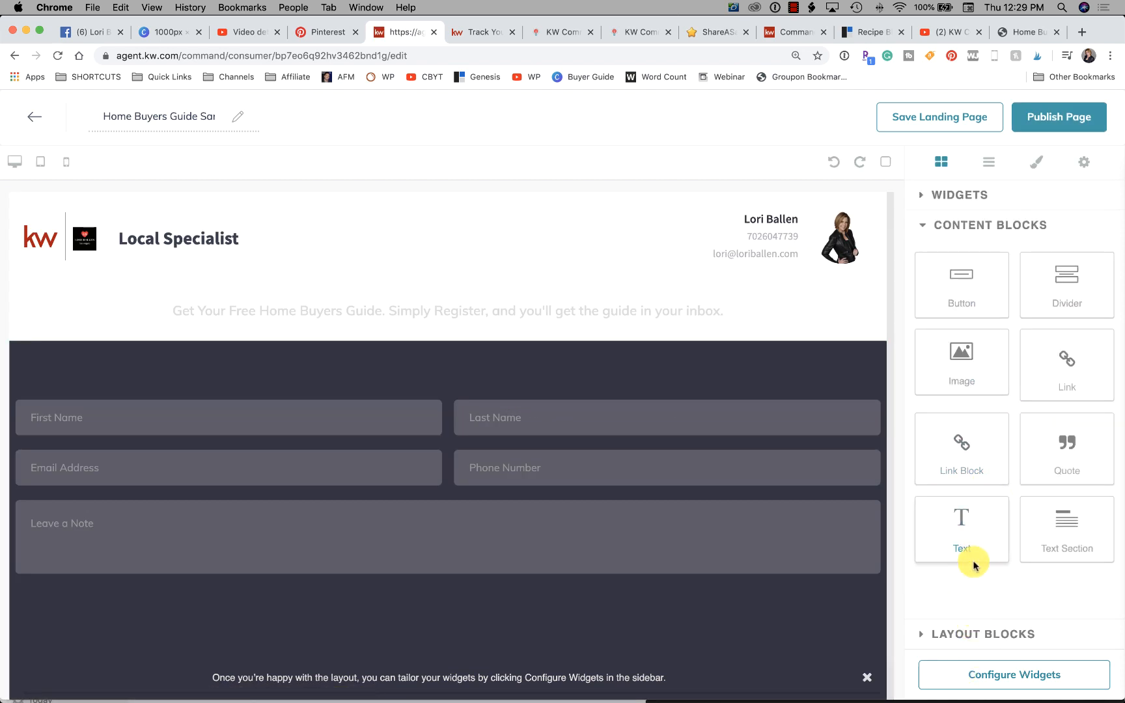
pyautogui.moveTo(975, 566); pyautogui.dragTo(519, 281)
pyautogui.click(124, 295)
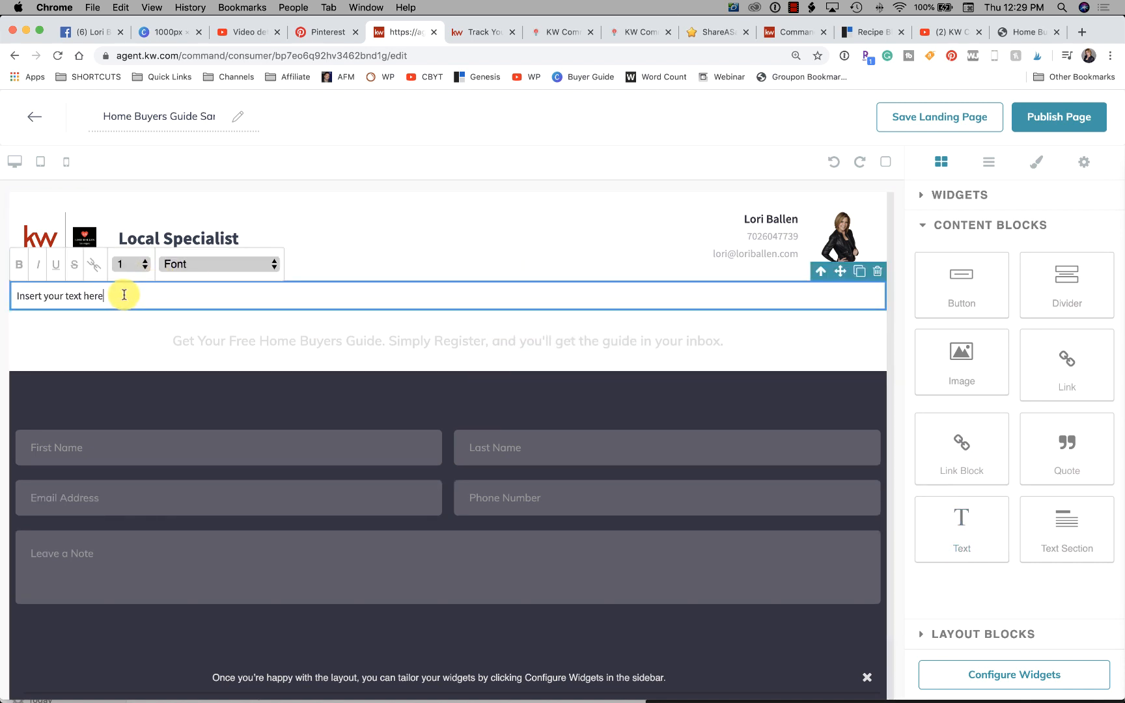
# - Replace the new text block's placeholder with "Get Your Free Home Buyers Guide"
pyautogui.moveTo(124, 295); pyautogui.dragTo(16, 294)
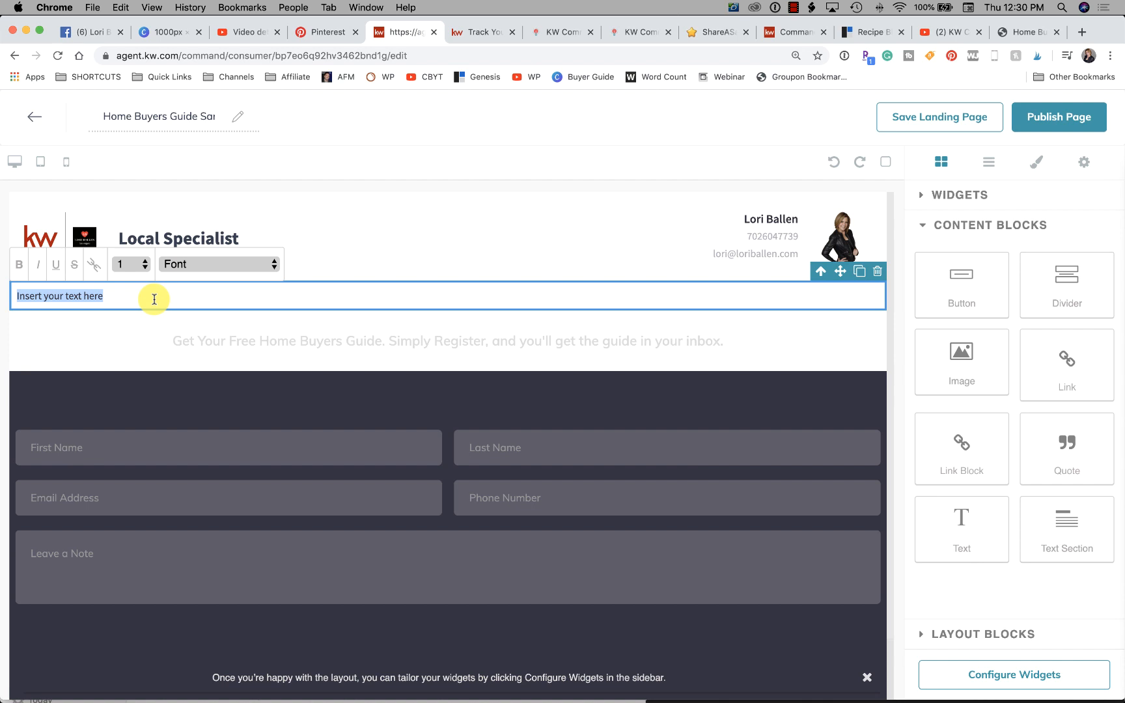
pyautogui.write('Get Youru Free ')
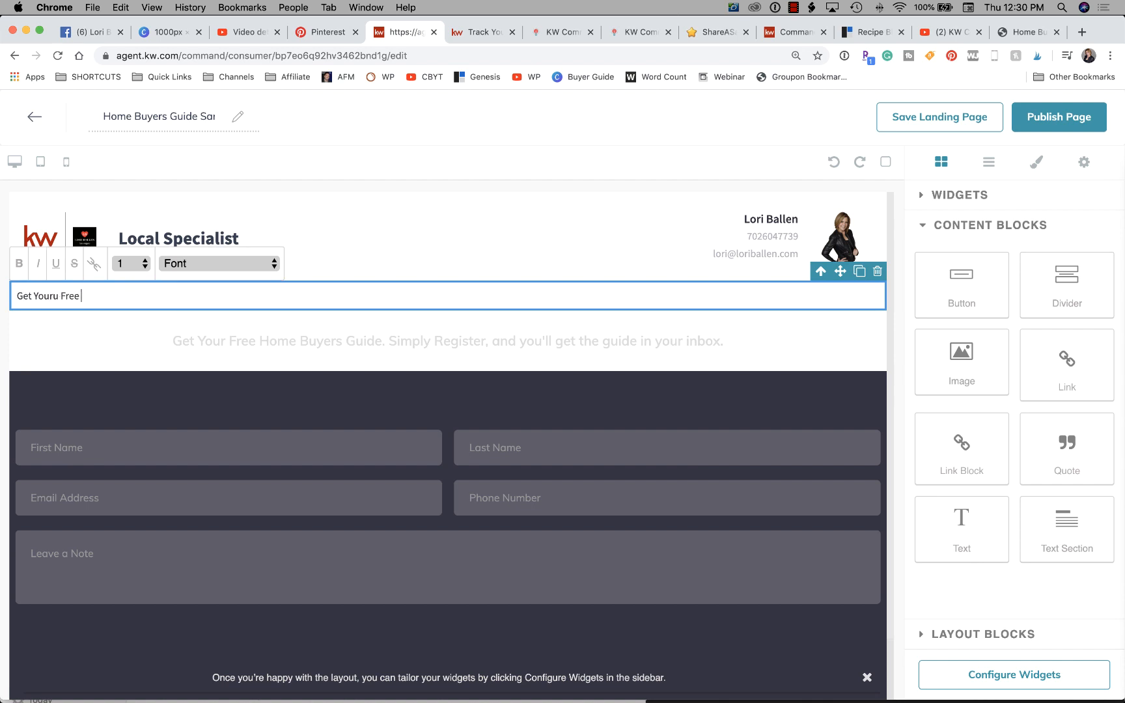
pyautogui.write('Home Bu')
pyautogui.press('BackSpace')
pyautogui.press('BackSpace')
pyautogui.press('BackSpace')
pyautogui.write('Buyers Guiude')
pyautogui.moveTo(204, 300); pyautogui.dragTo(10, 293)
pyautogui.write('GeeYour Free Home Buyers ')
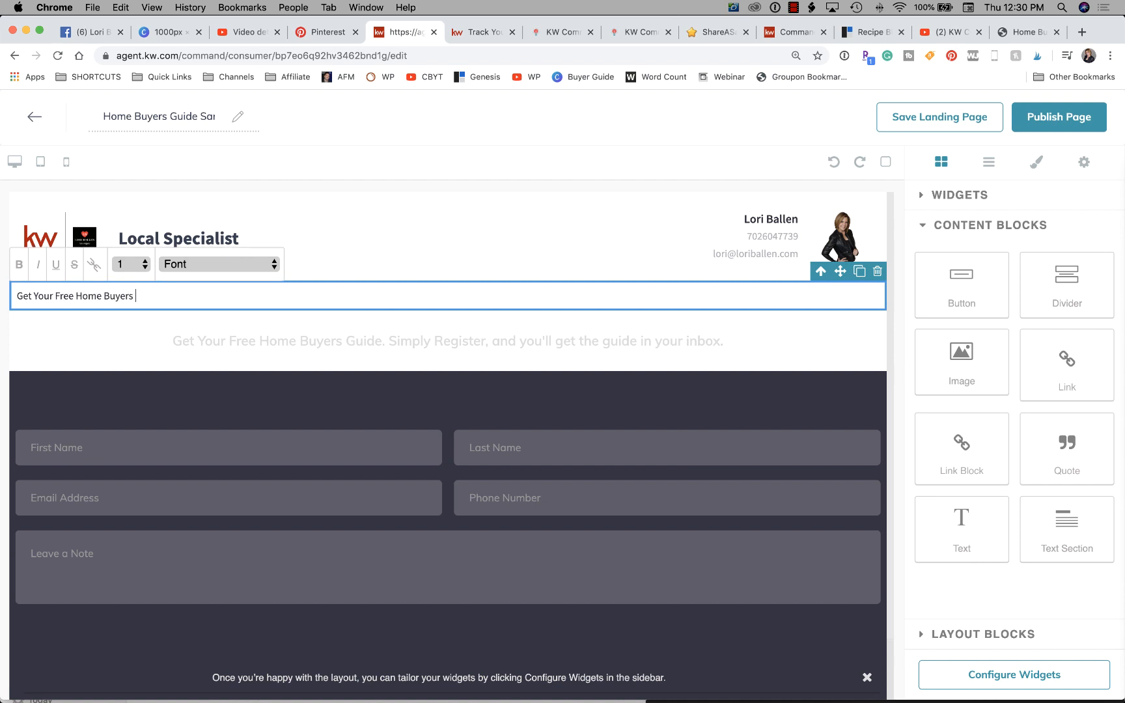
pyautogui.write('Guide')
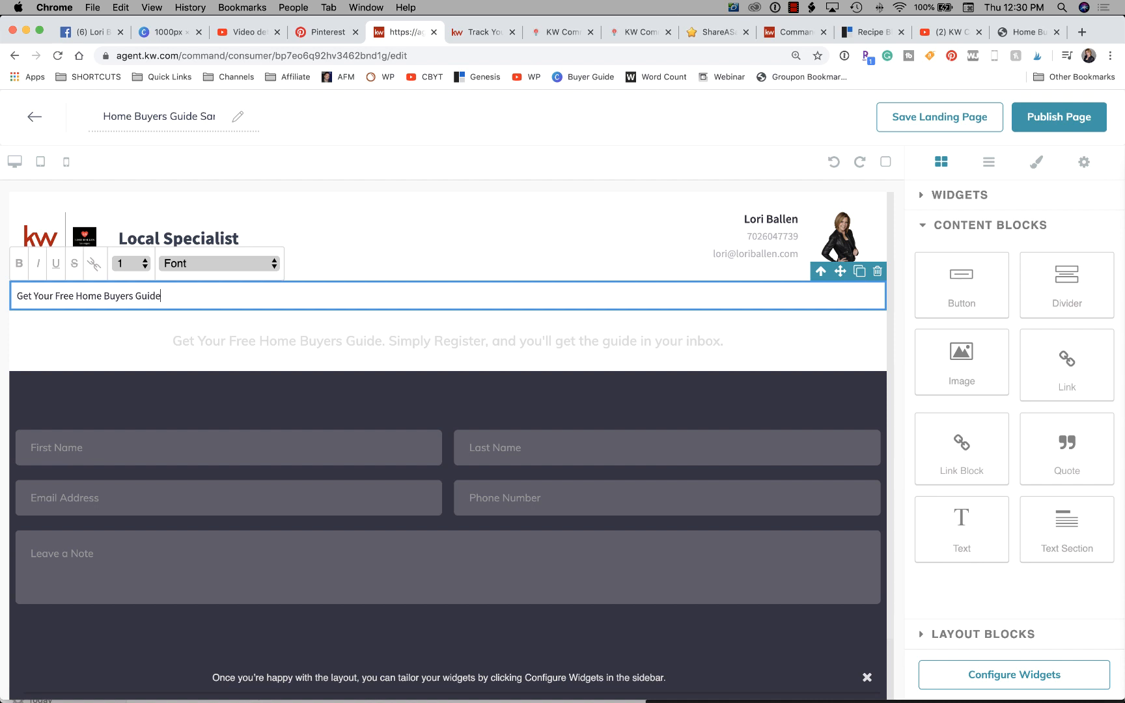
# - Set the "Get Your Free Home Buyers Guide" text to size 7 and make it bold and italic
pyautogui.click(128, 264)
pyautogui.click(133, 353)
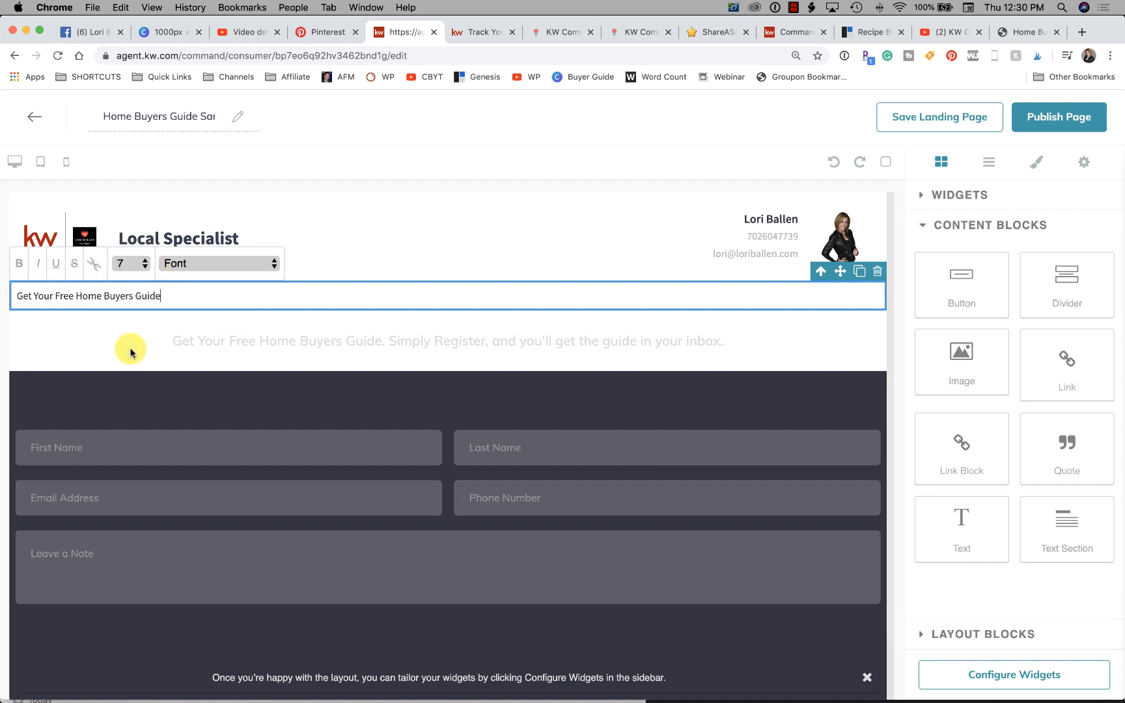
pyautogui.click(129, 268)
pyautogui.click(164, 297)
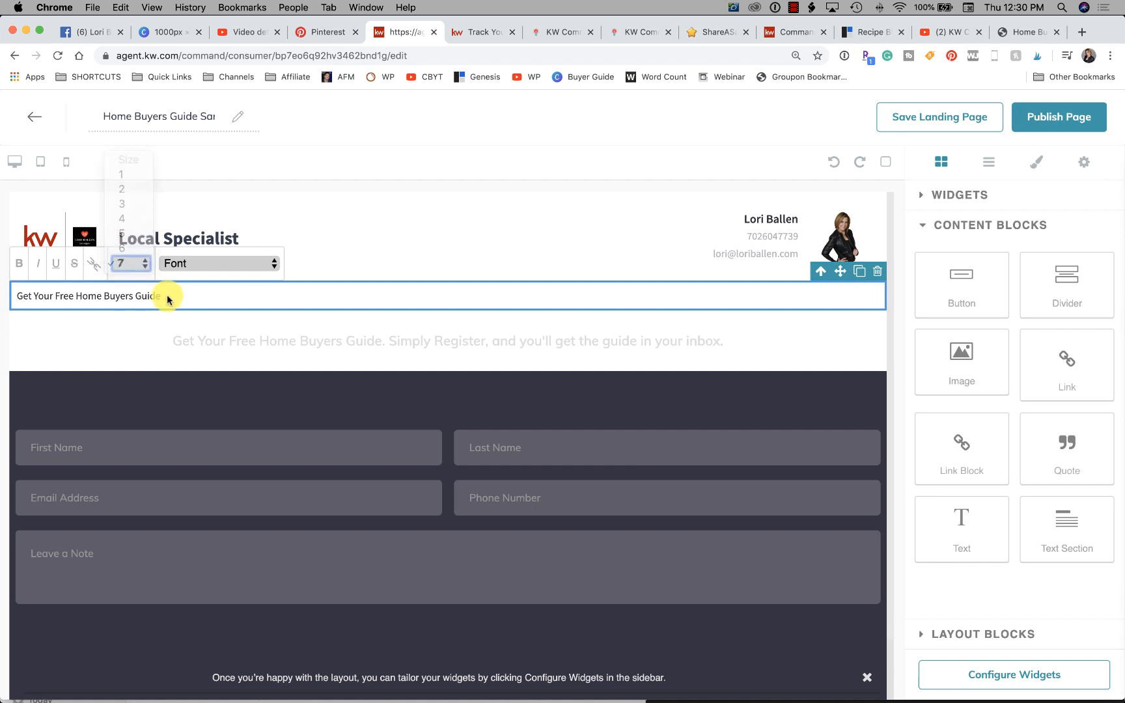
pyautogui.moveTo(165, 296); pyautogui.dragTo(13, 296)
pyautogui.click(120, 266)
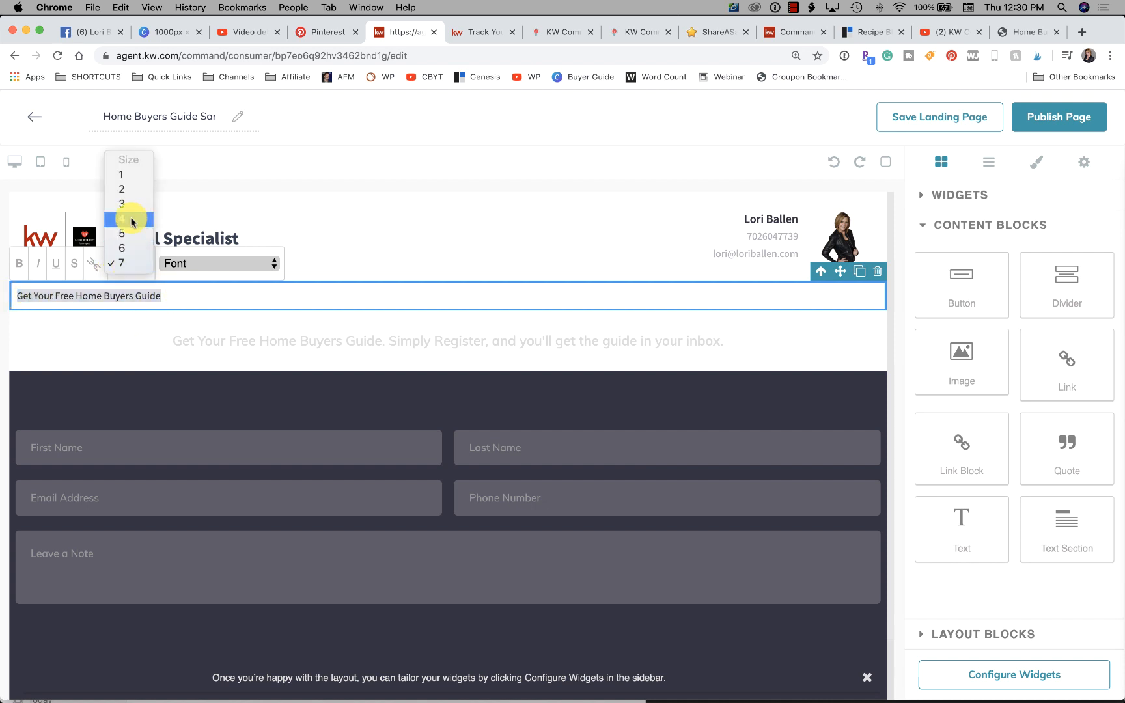
pyautogui.click(127, 220)
pyautogui.click(138, 266)
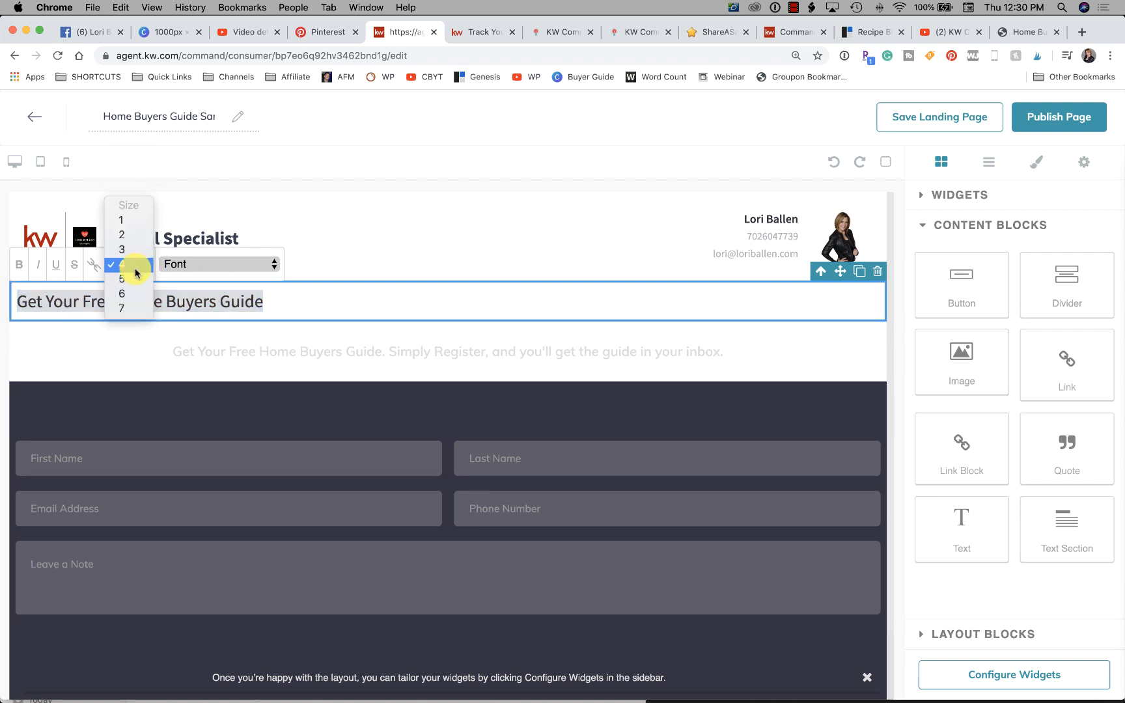
pyautogui.click(129, 282)
pyautogui.click(133, 262)
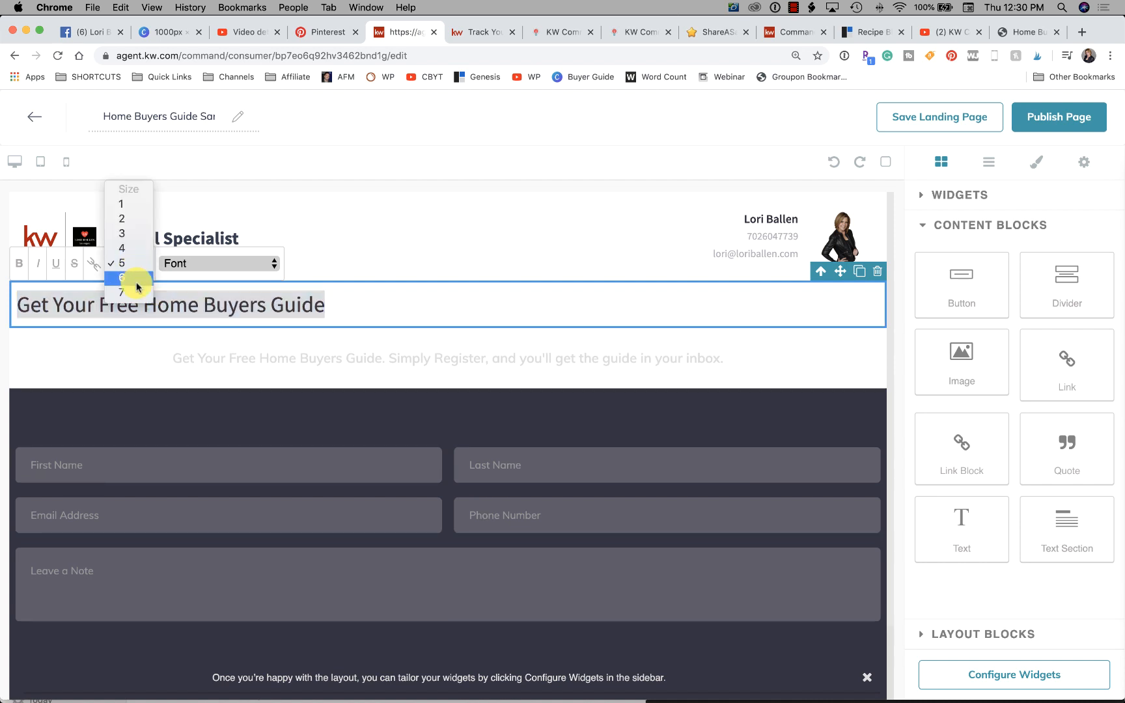
pyautogui.click(132, 282)
pyautogui.click(138, 263)
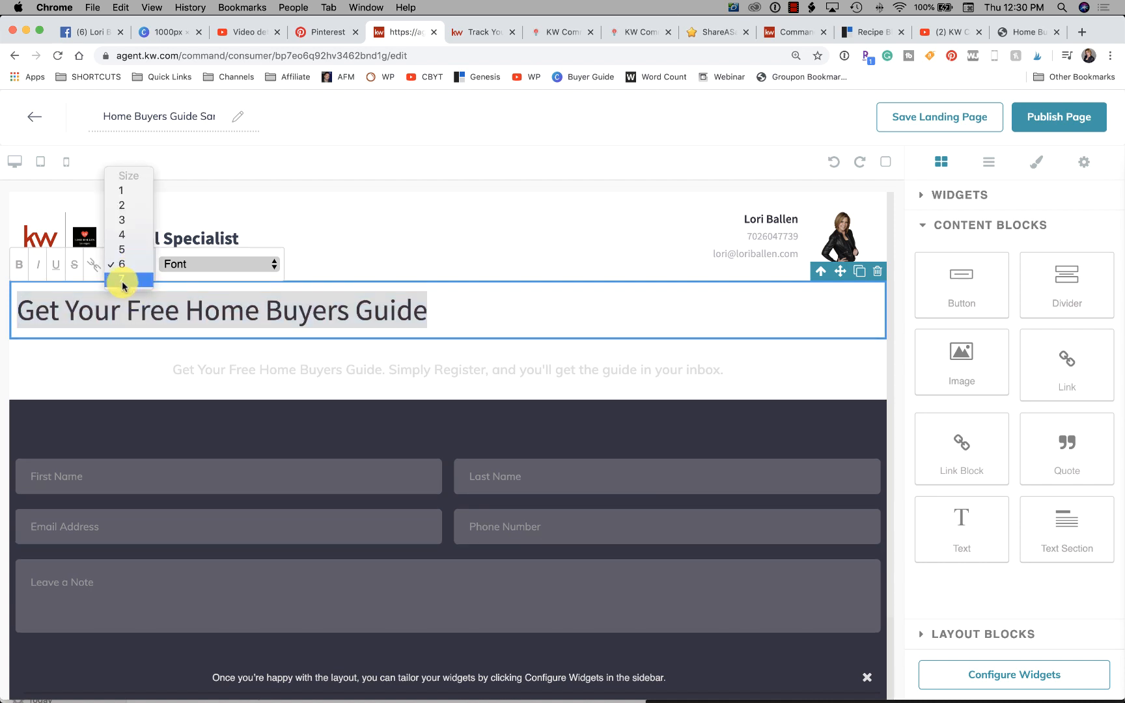
pyautogui.click(122, 280)
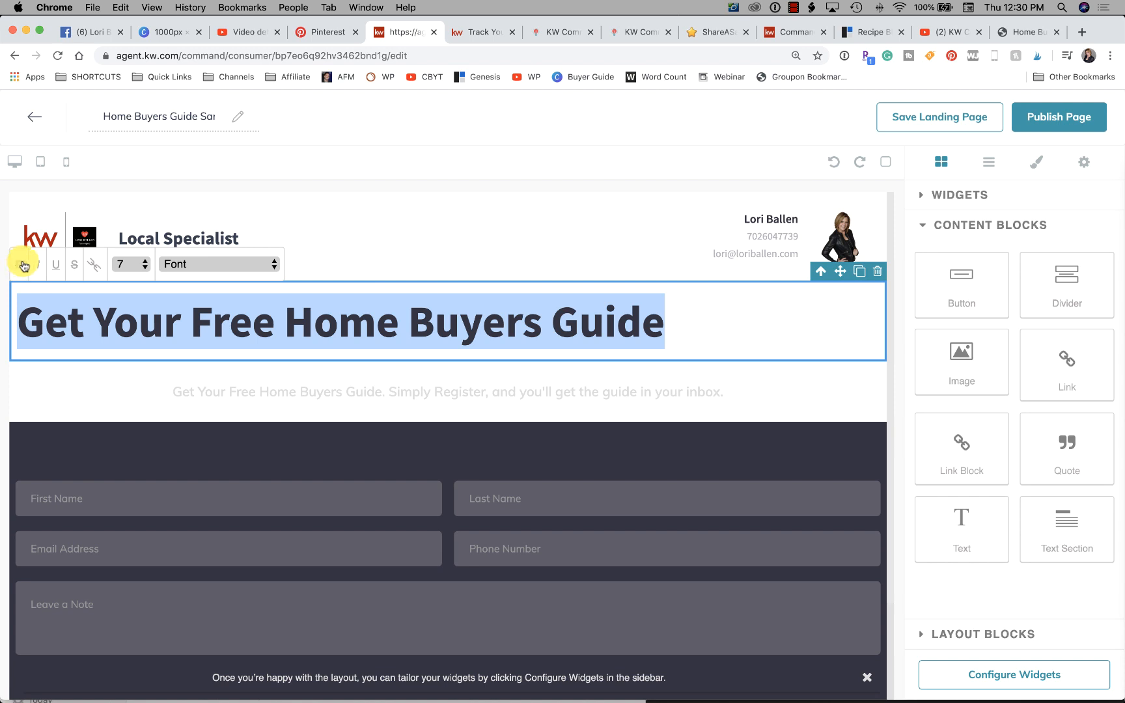
pyautogui.click(39, 267)
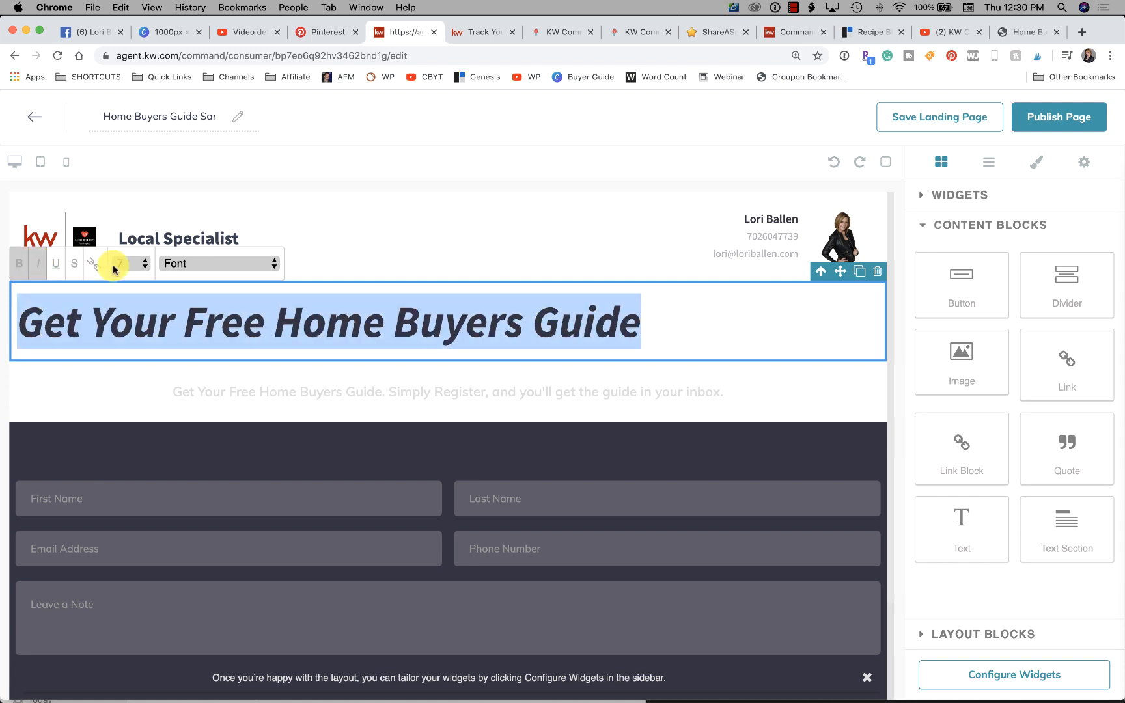
# - Check the heading in the mobile preview, return to the desktop view, and change the heading's font to Arial
pyautogui.click(65, 163)
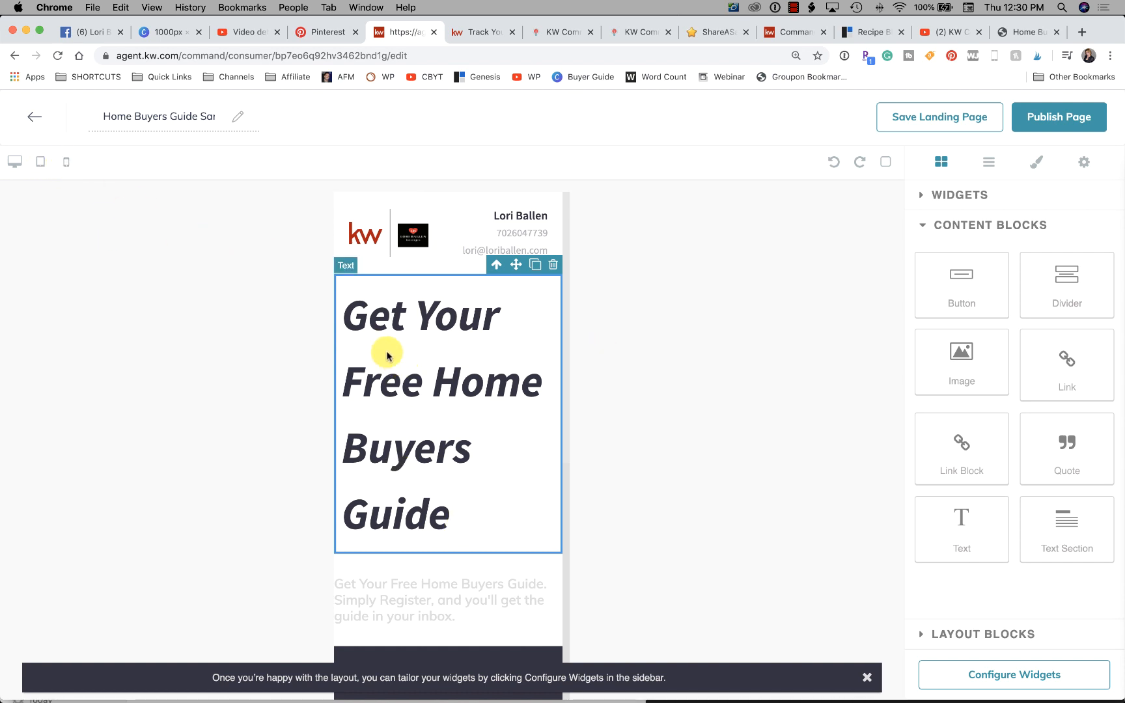
pyautogui.click(14, 161)
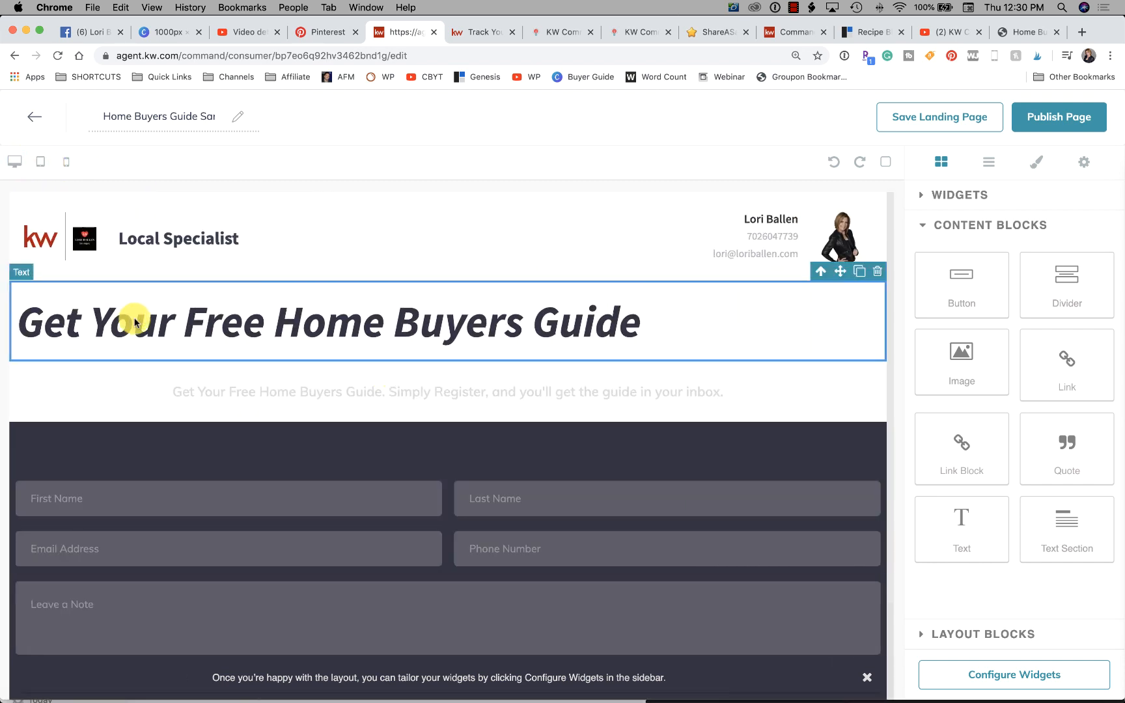
pyautogui.click(685, 325)
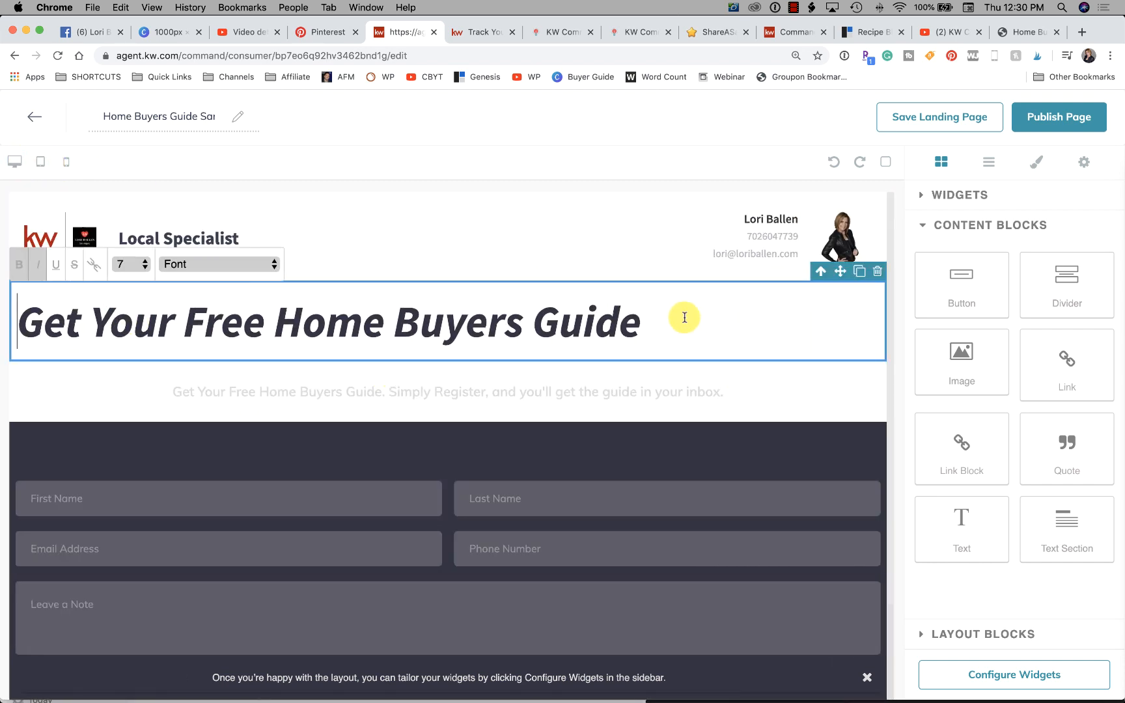
pyautogui.click(118, 259)
pyautogui.click(137, 222)
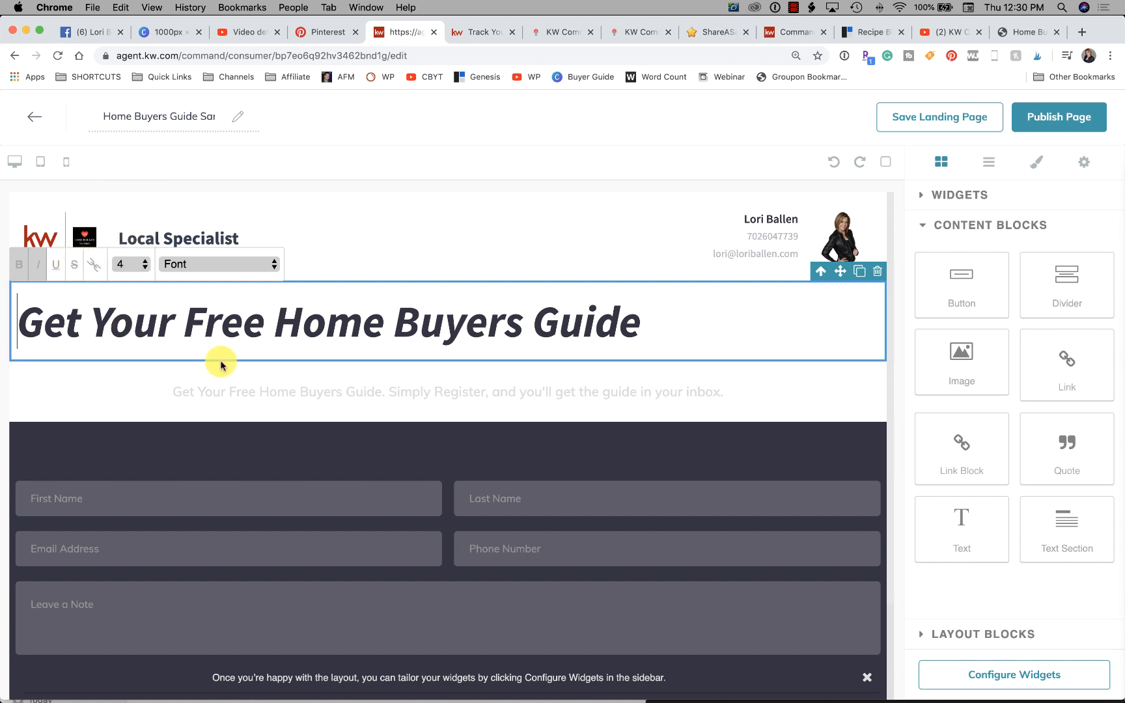
pyautogui.click(179, 267)
pyautogui.click(181, 278)
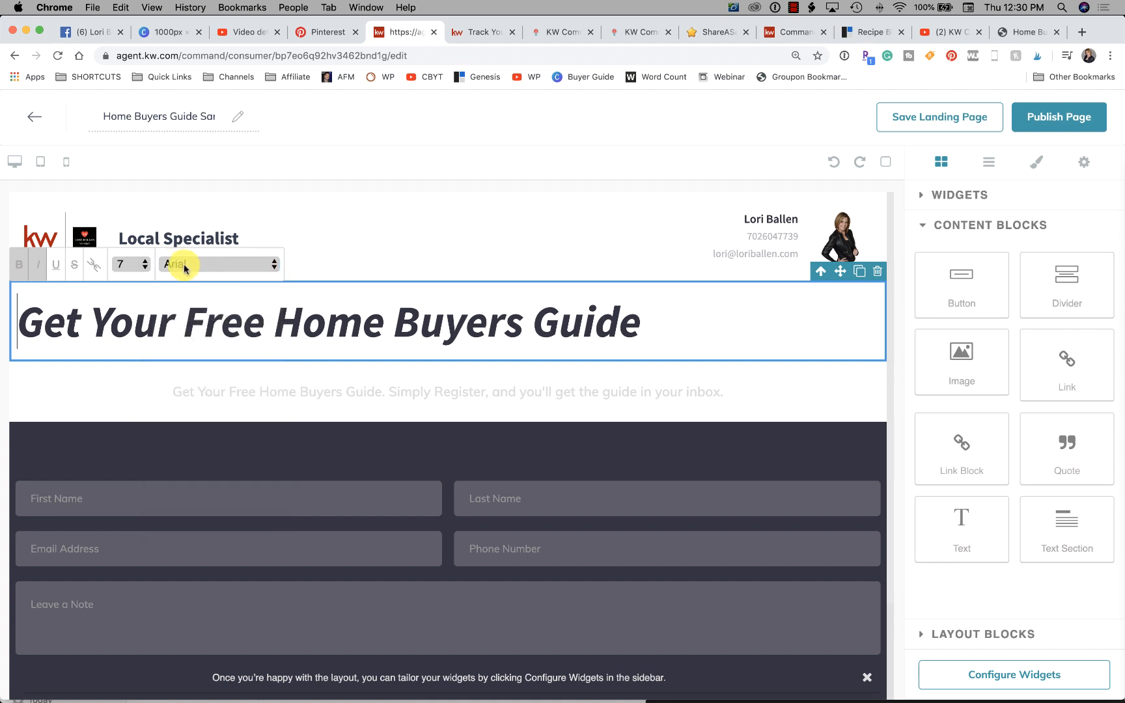
# - Set the whole "Get Your Free Home Buyers Guide" heading to size 4 and check it in the mobile preview
pyautogui.click(121, 265)
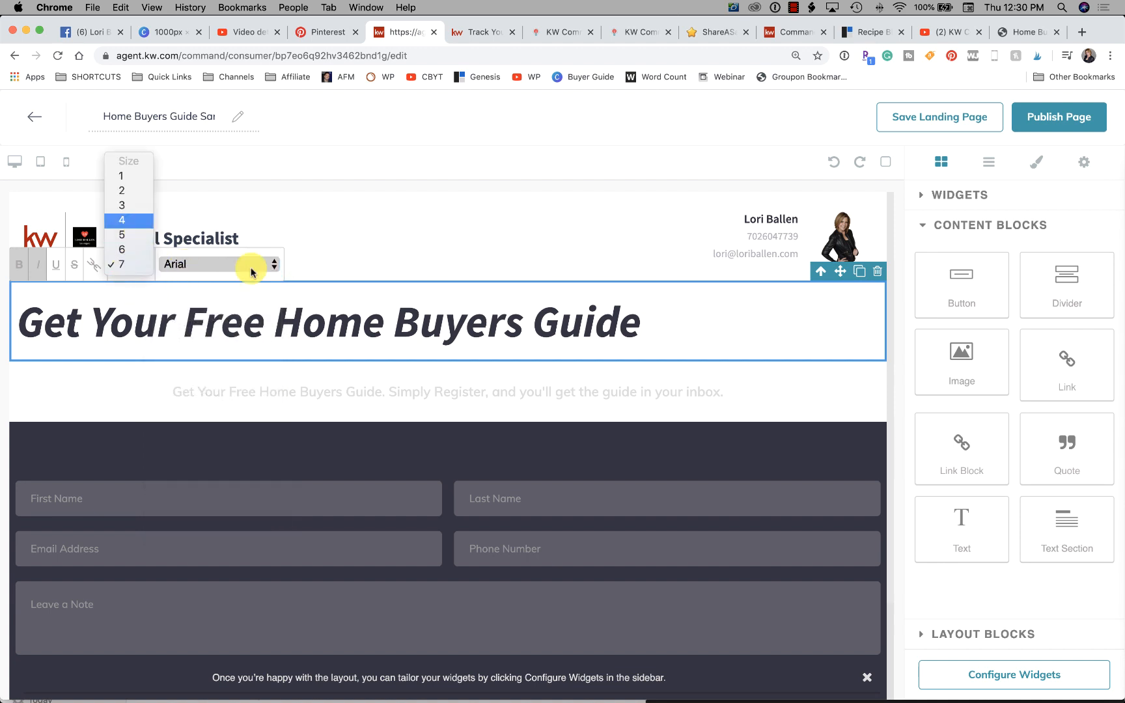
pyautogui.click(129, 224)
pyautogui.moveTo(658, 323); pyautogui.dragTo(12, 329)
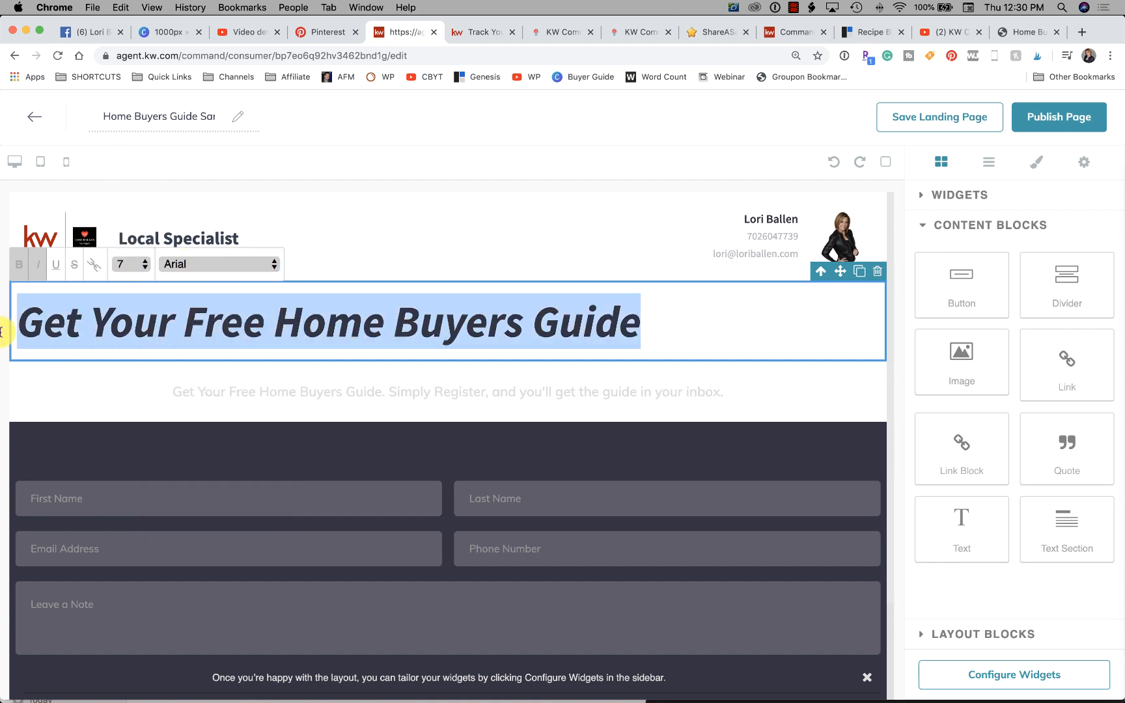
pyautogui.click(140, 272)
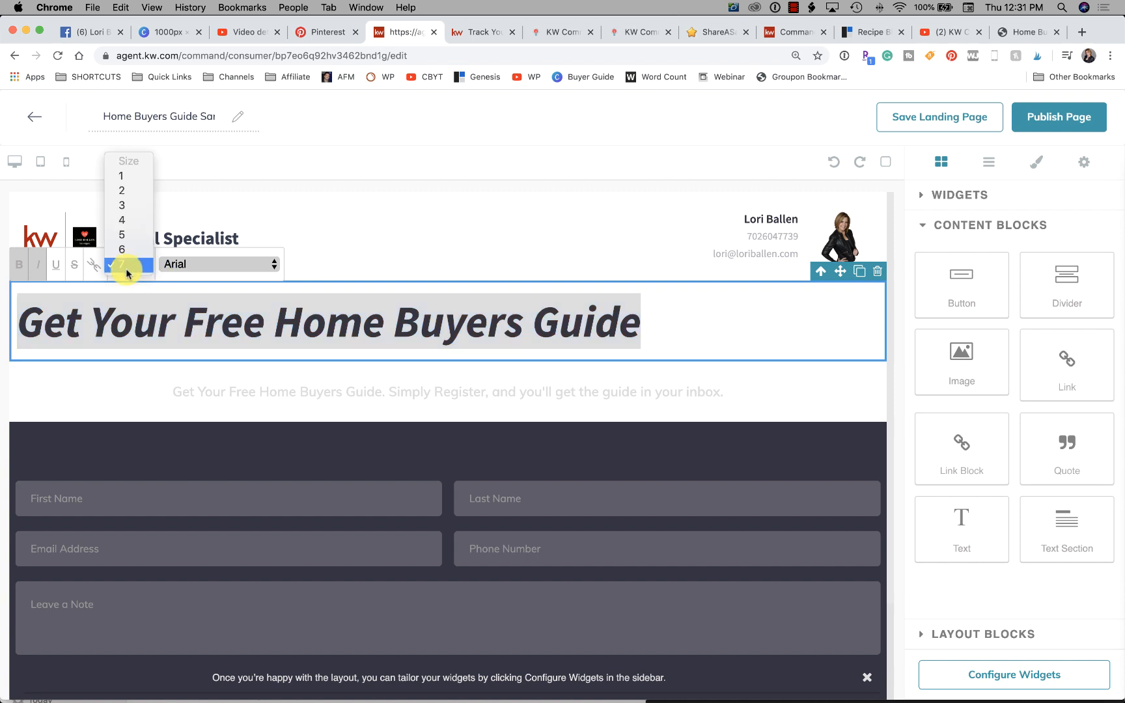
pyautogui.click(138, 225)
pyautogui.click(334, 226)
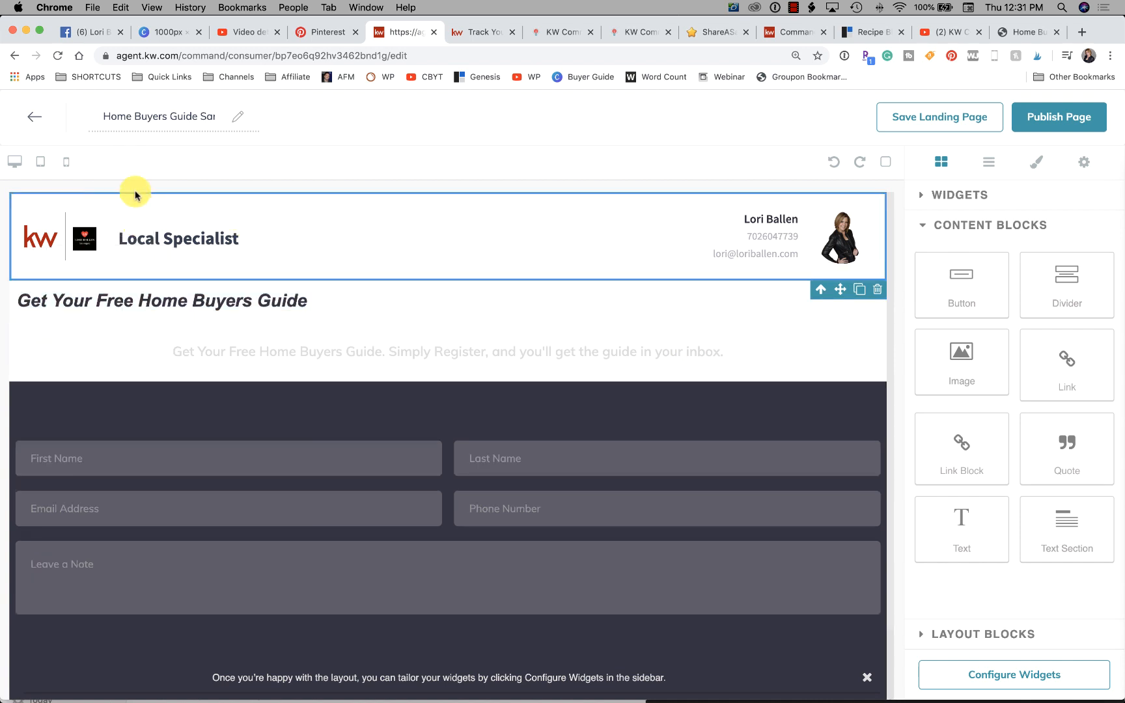
pyautogui.click(67, 163)
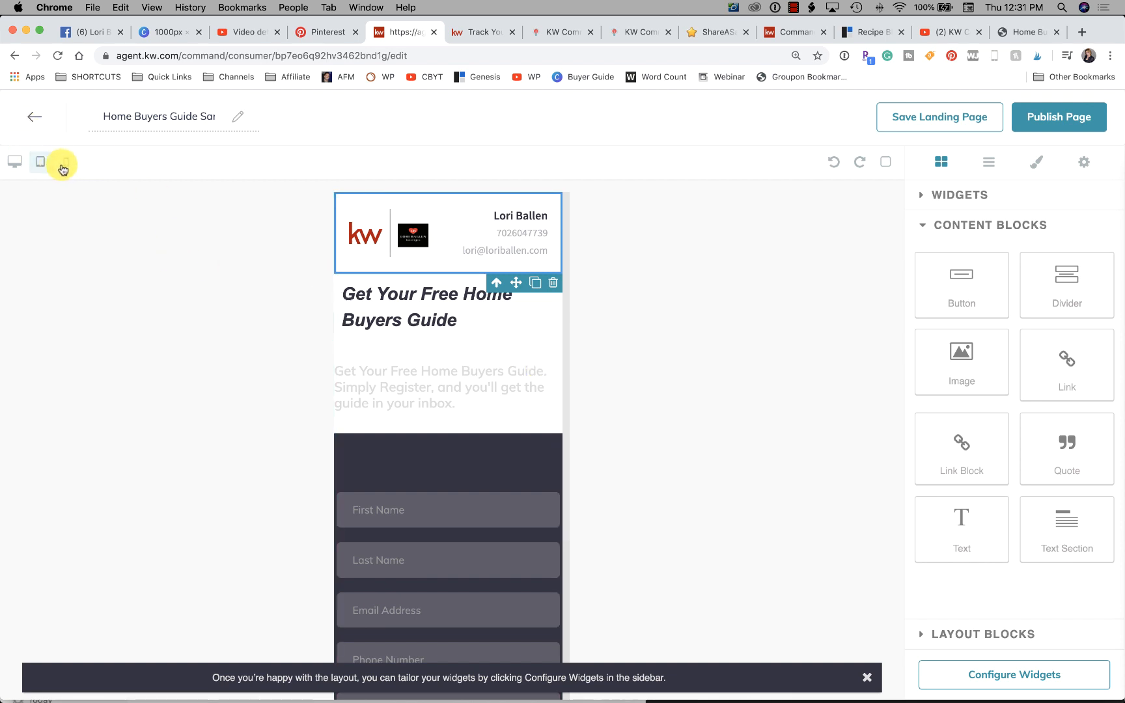
pyautogui.click(16, 162)
# - Set the whole "Get Your Free Home Buyers Guide" heading to size 5
pyautogui.click(182, 303)
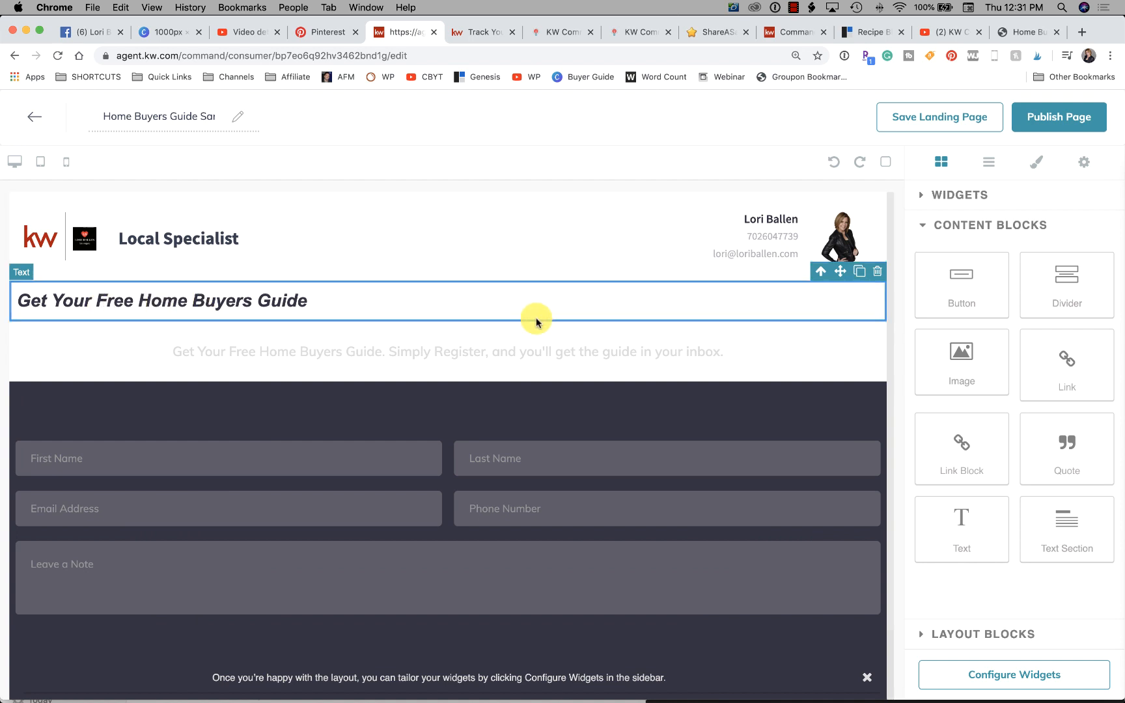
pyautogui.click(316, 299)
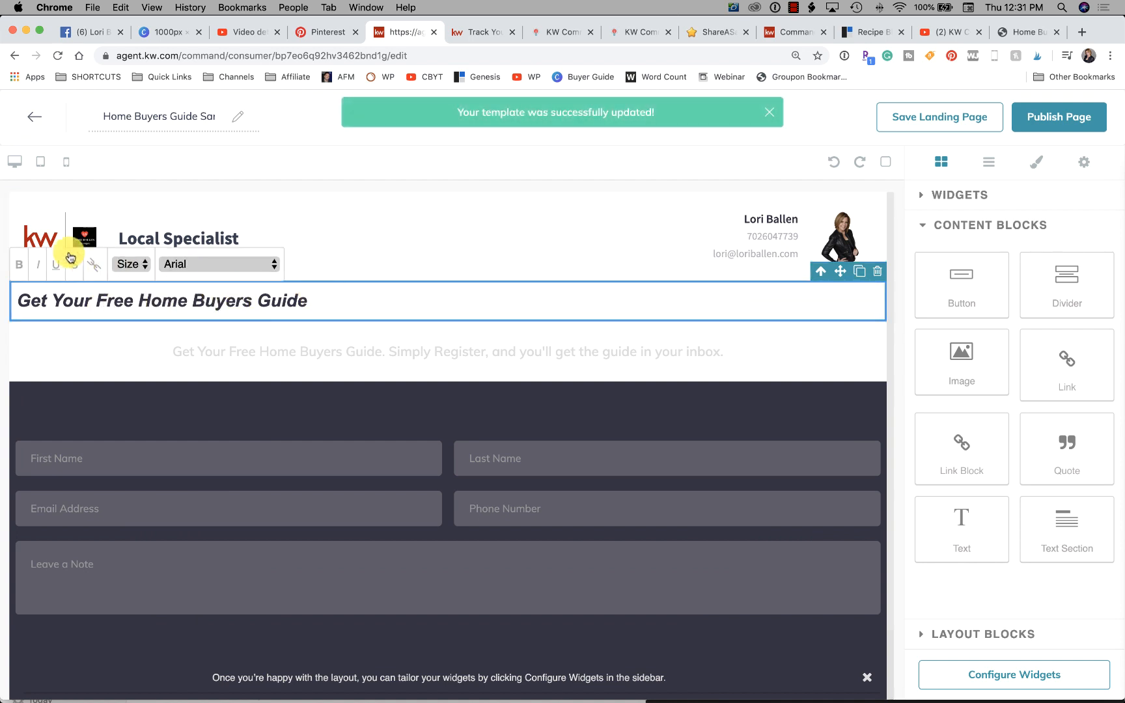
pyautogui.click(132, 265)
pyautogui.click(126, 326)
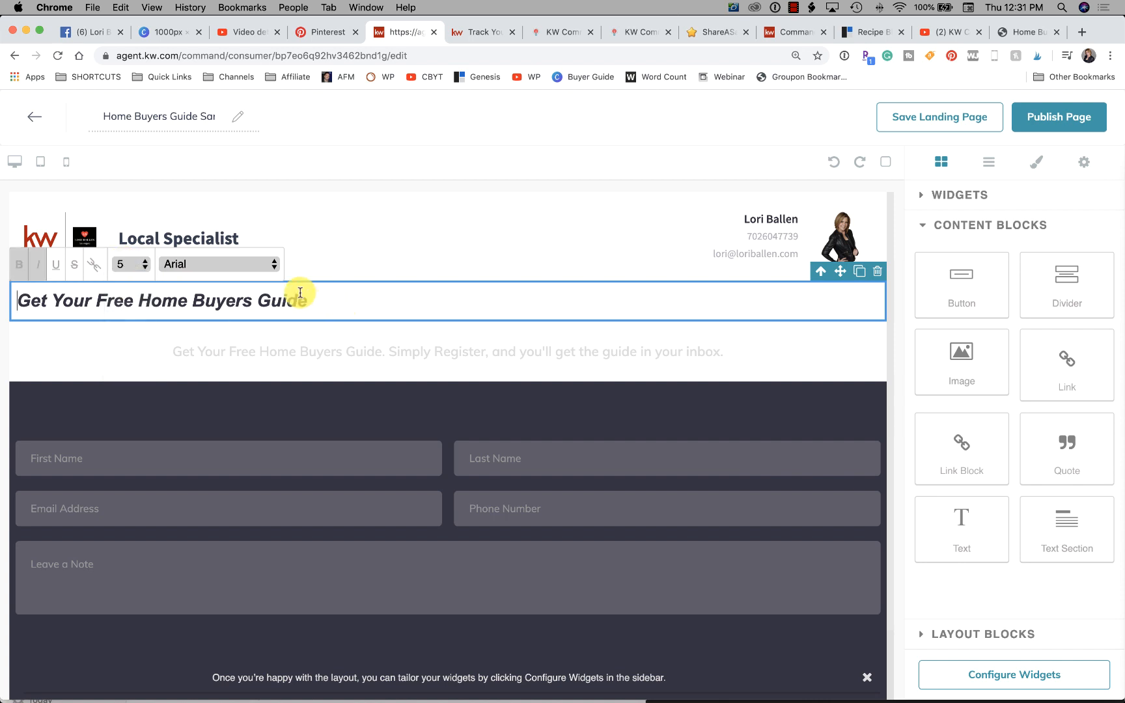
pyautogui.click(298, 300)
pyautogui.moveTo(326, 297); pyautogui.dragTo(5, 294)
pyautogui.click(130, 264)
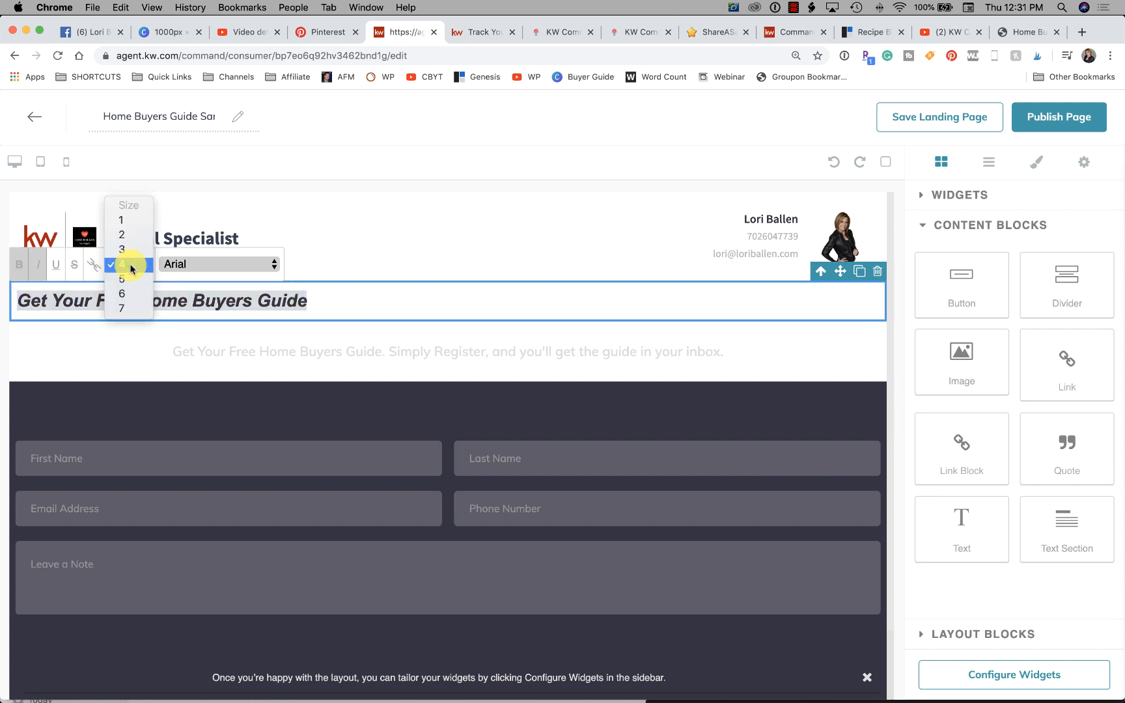
pyautogui.click(129, 280)
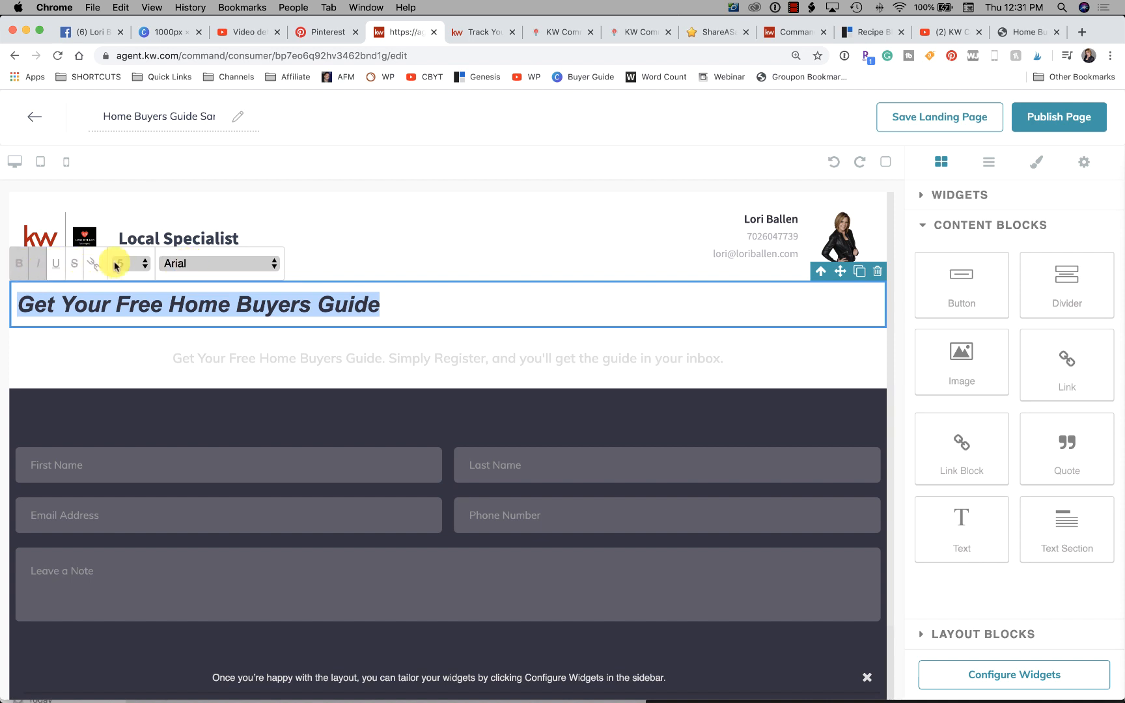
pyautogui.click(449, 301)
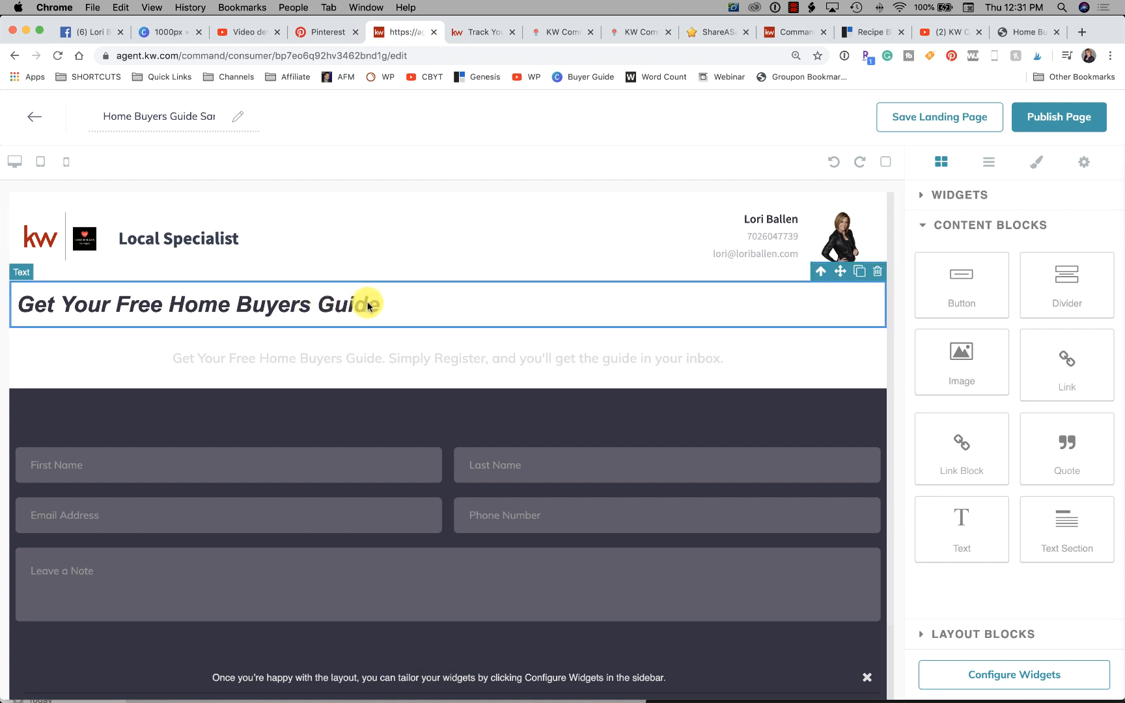
# - Try to turn the words "Home Buyers Guide" in the heading into a link
pyautogui.moveTo(417, 306); pyautogui.dragTo(179, 302)
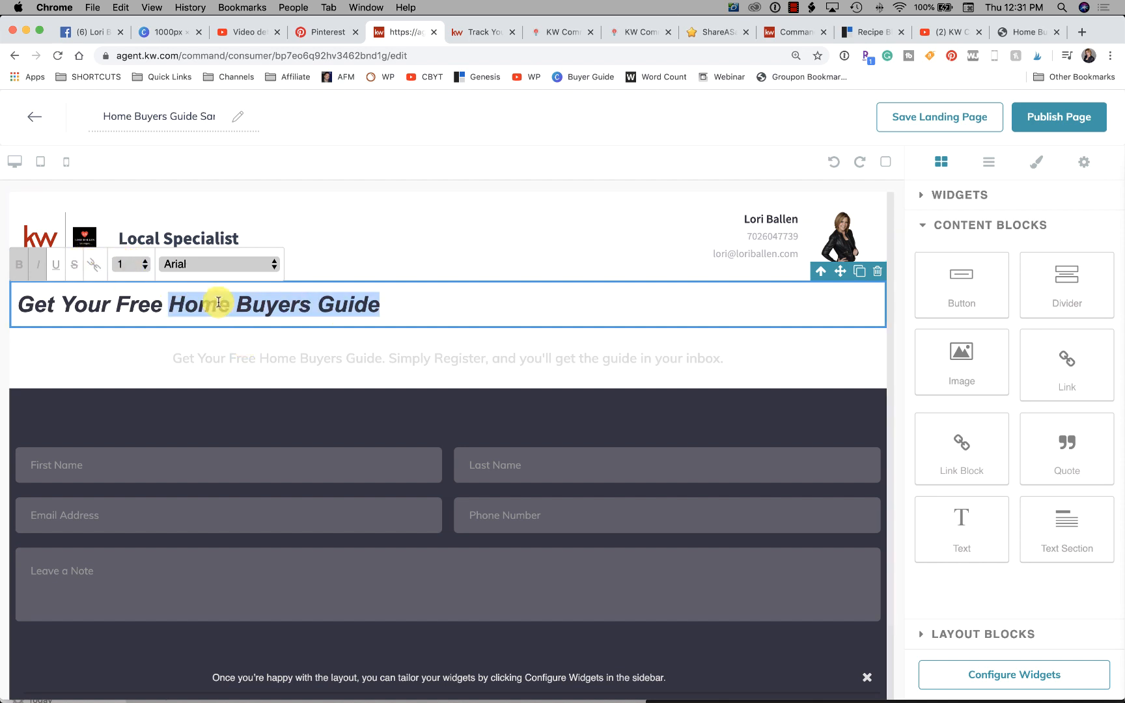
pyautogui.click(384, 304)
pyautogui.moveTo(384, 305); pyautogui.dragTo(168, 304)
pyautogui.click(122, 277)
pyautogui.click(96, 264)
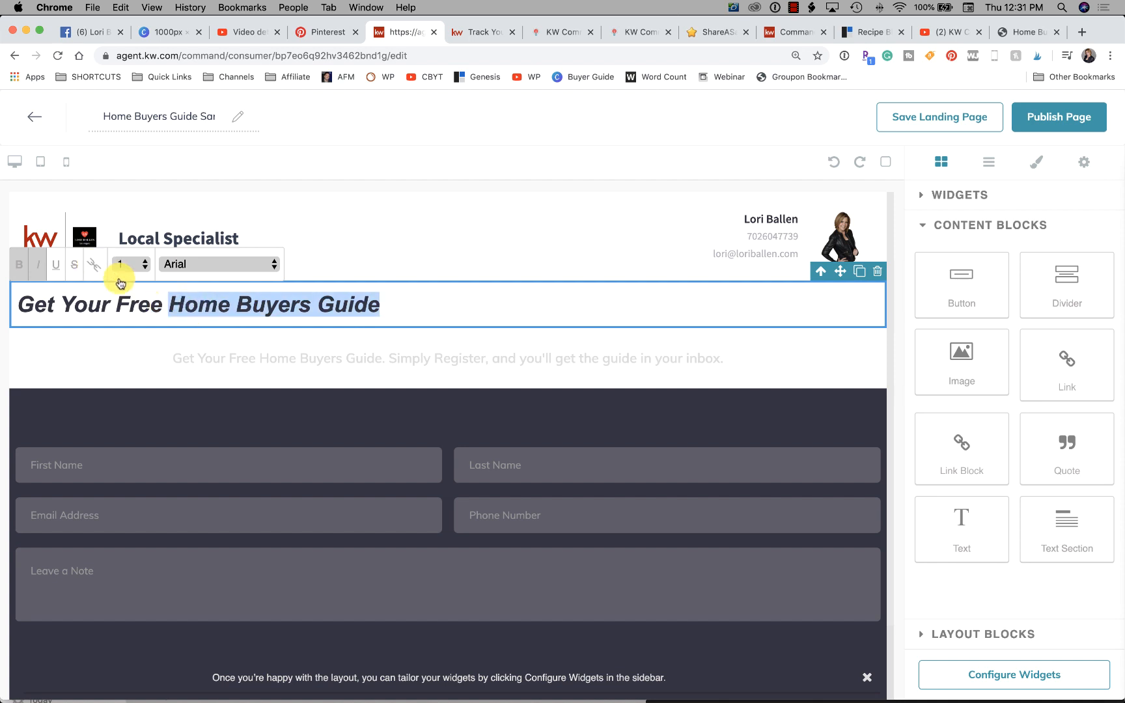
pyautogui.click(120, 278)
pyautogui.click(97, 264)
pyautogui.click(515, 308)
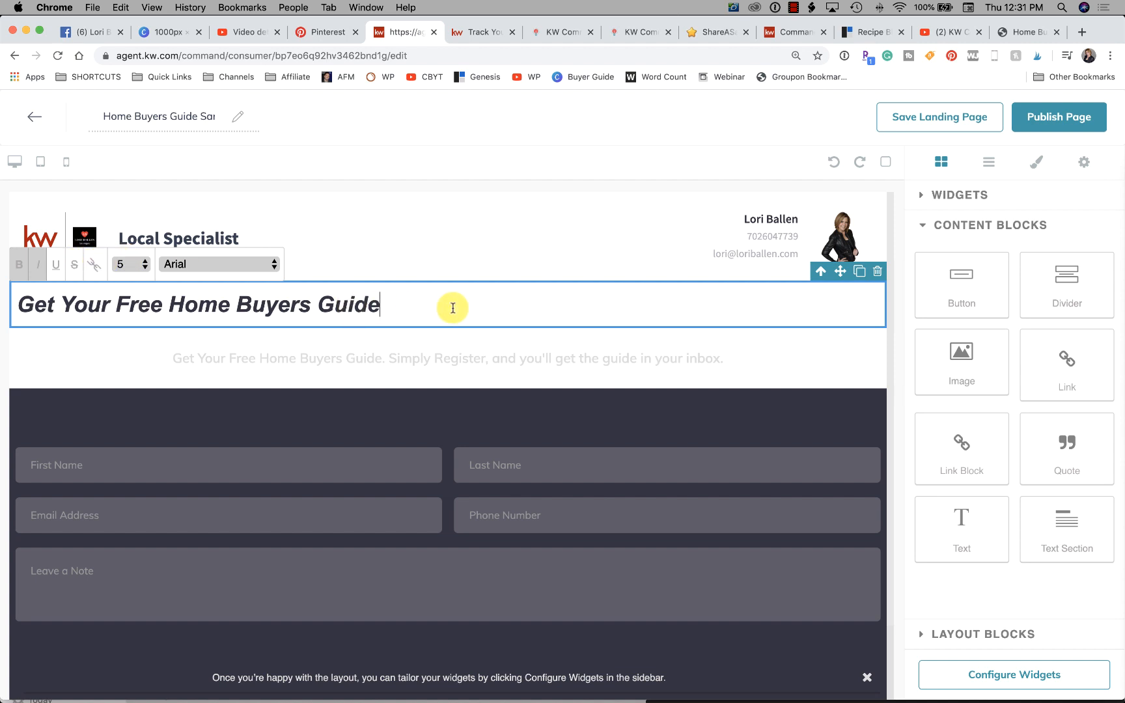
pyautogui.click(457, 251)
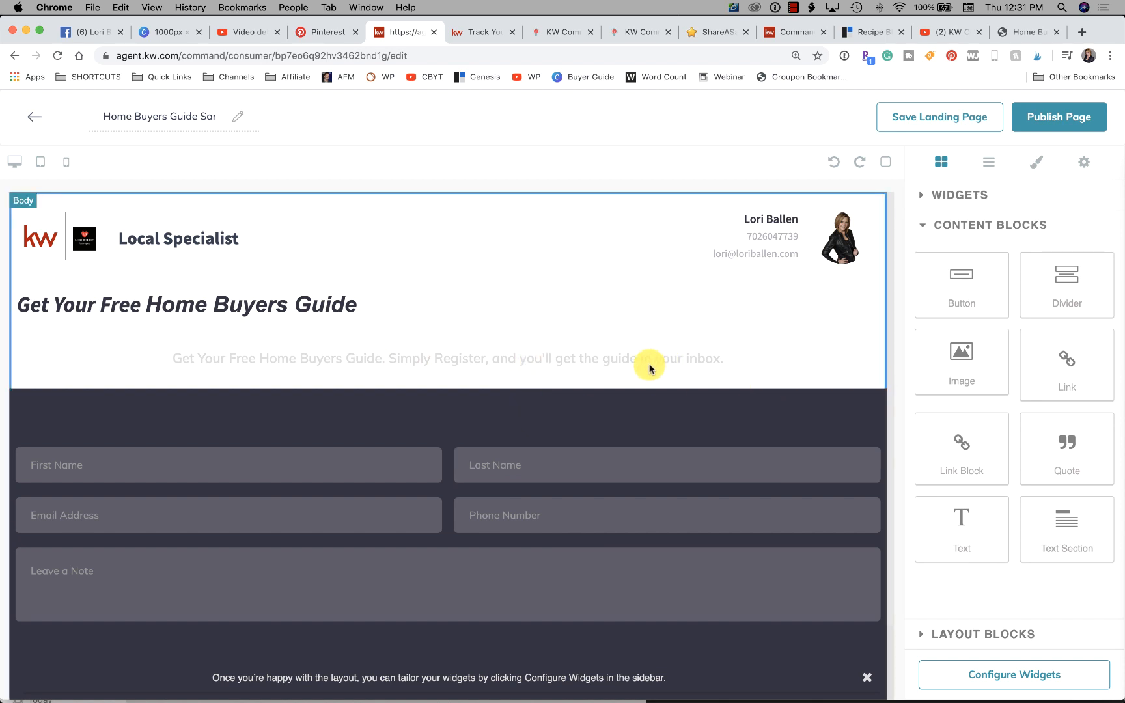
# - Replace the lead form's header text with "Or Call" followed by the agent's phone number and apply it
pyautogui.click(992, 674)
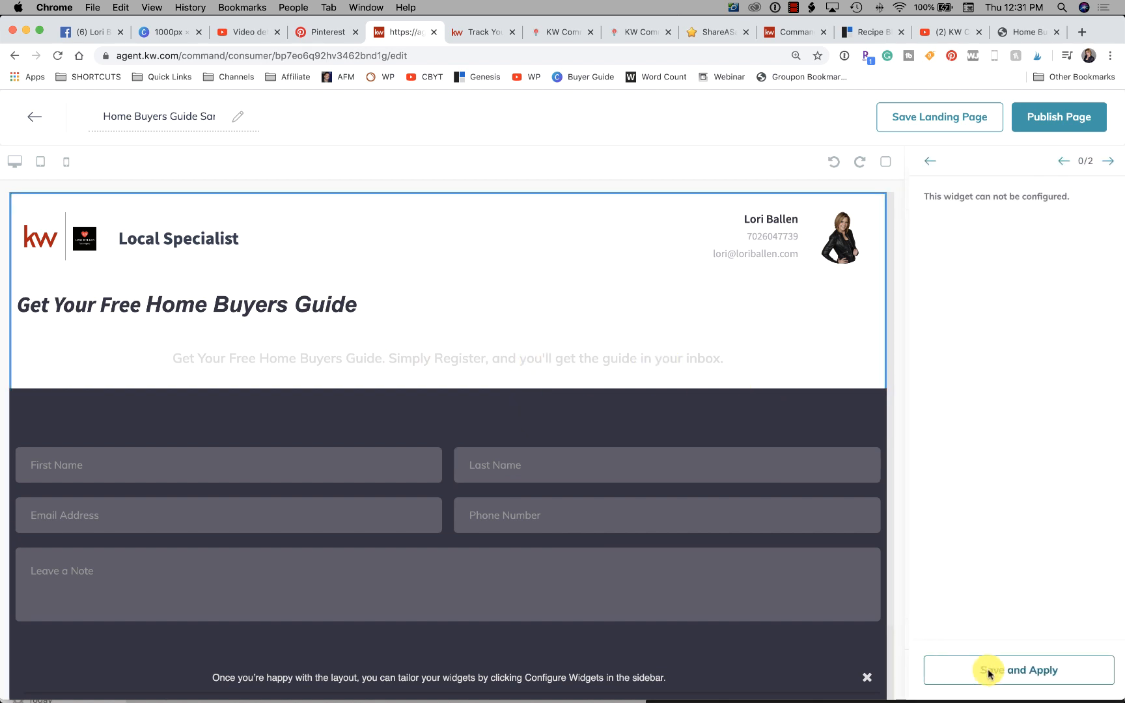
pyautogui.click(759, 659)
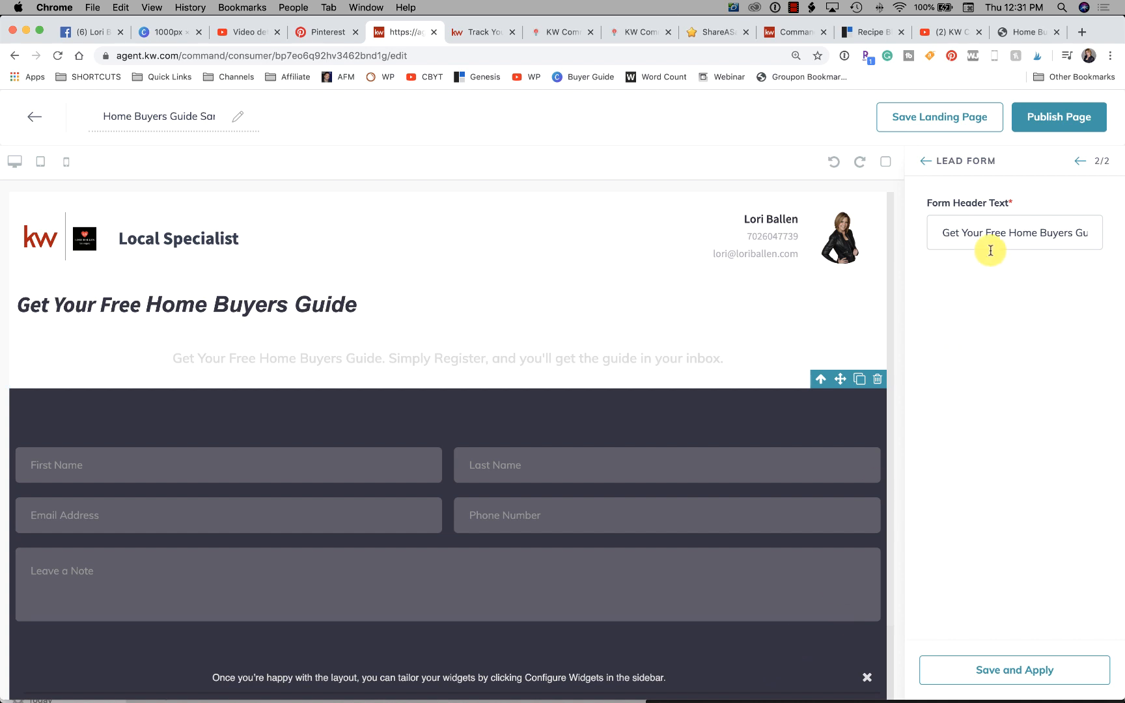
pyautogui.click(995, 228)
pyautogui.moveTo(934, 228); pyautogui.dragTo(1123, 233)
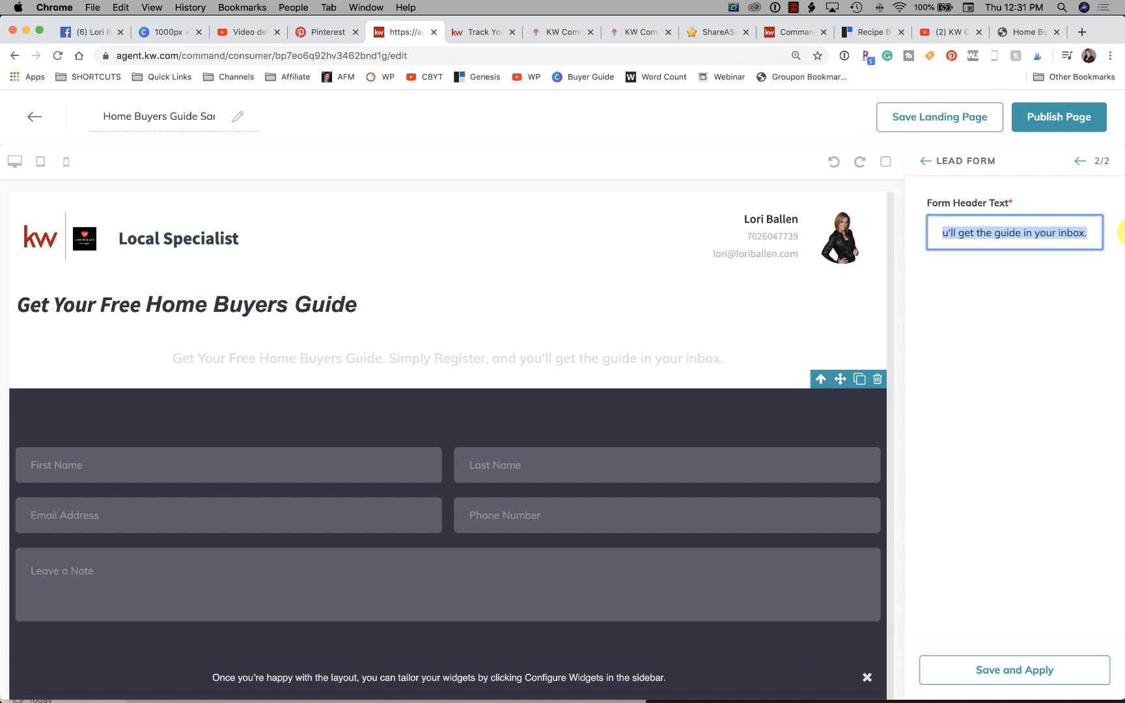
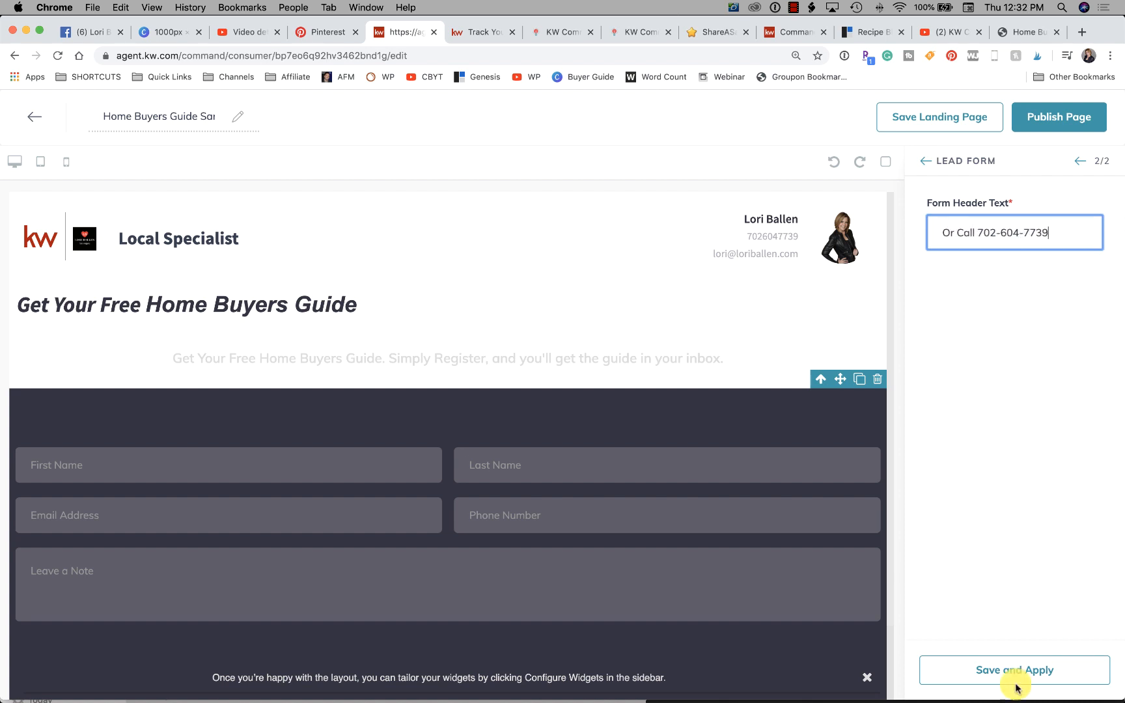
pyautogui.click(1016, 684)
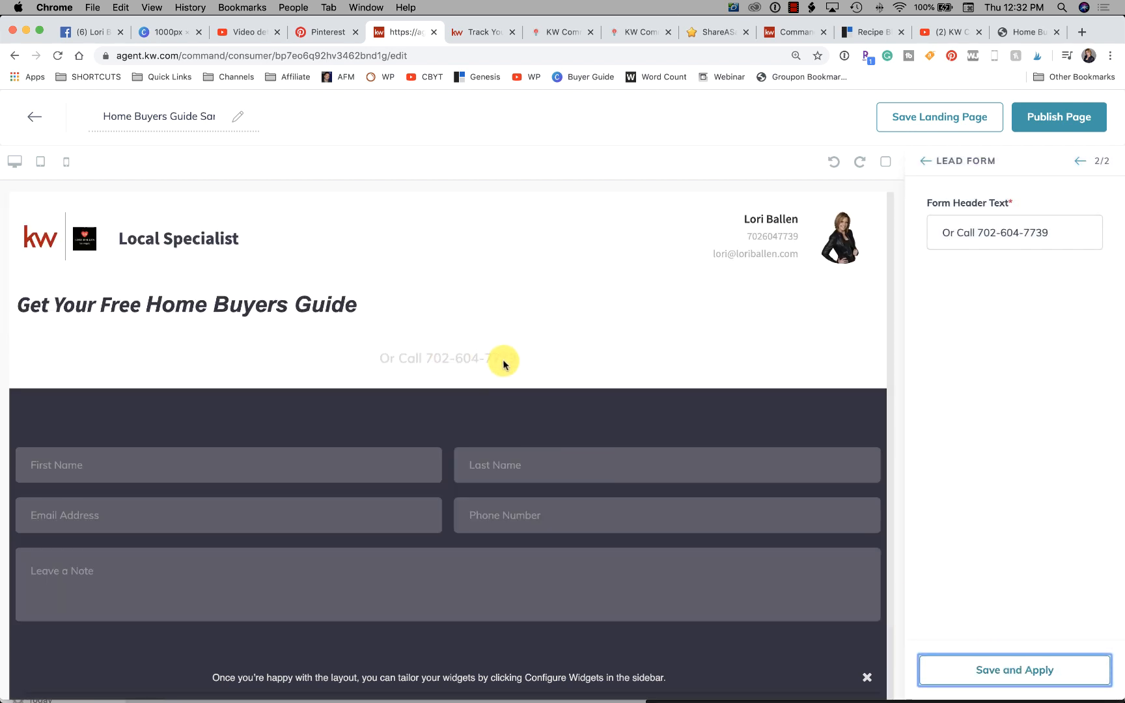
# - Review the updated page, reapply the lead form settings, and publish the landing page
pyautogui.scroll(-2, 531, 343)
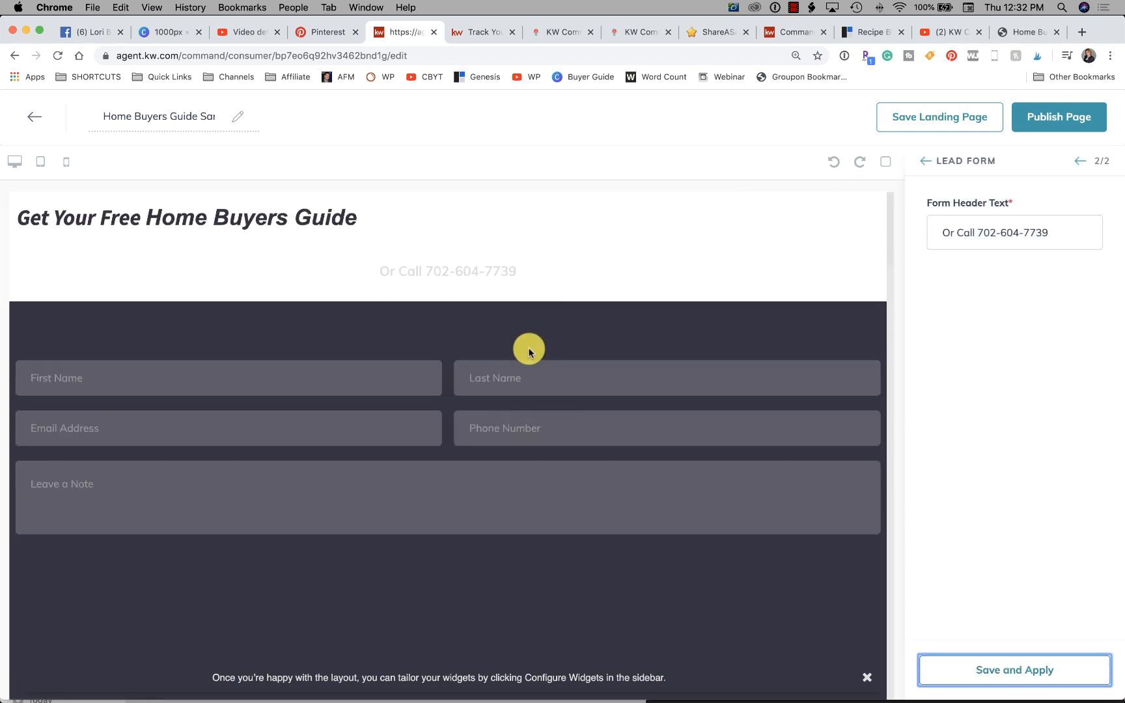
pyautogui.scroll(2, 524, 351)
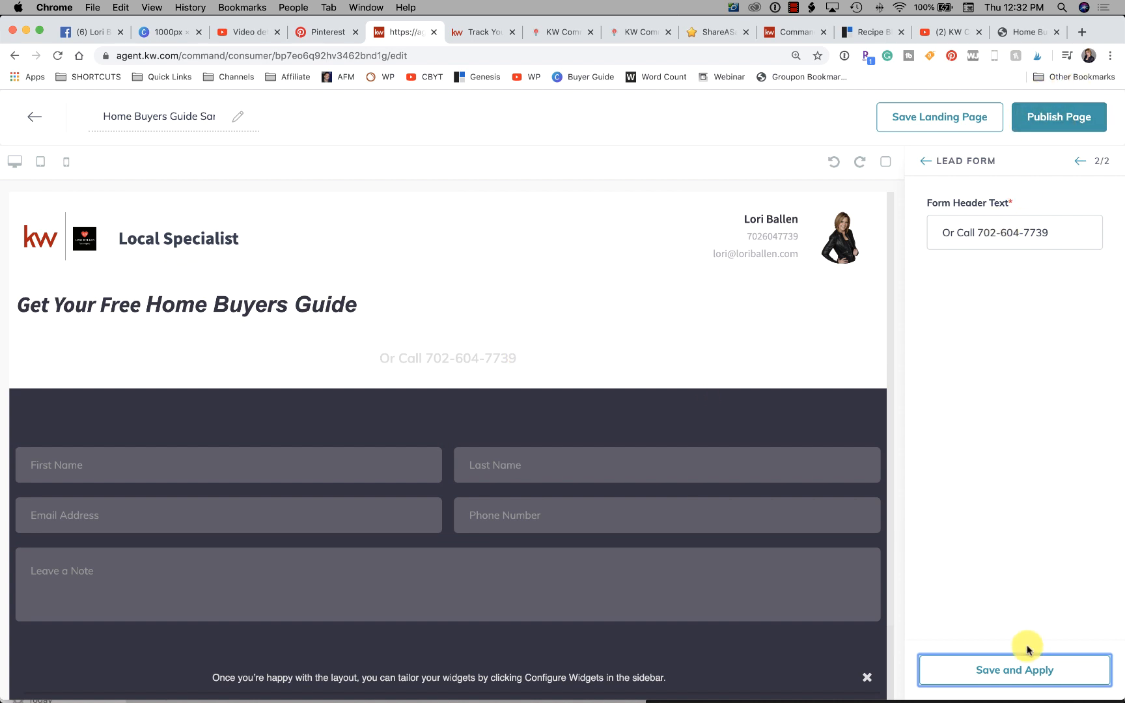
pyautogui.click(1020, 671)
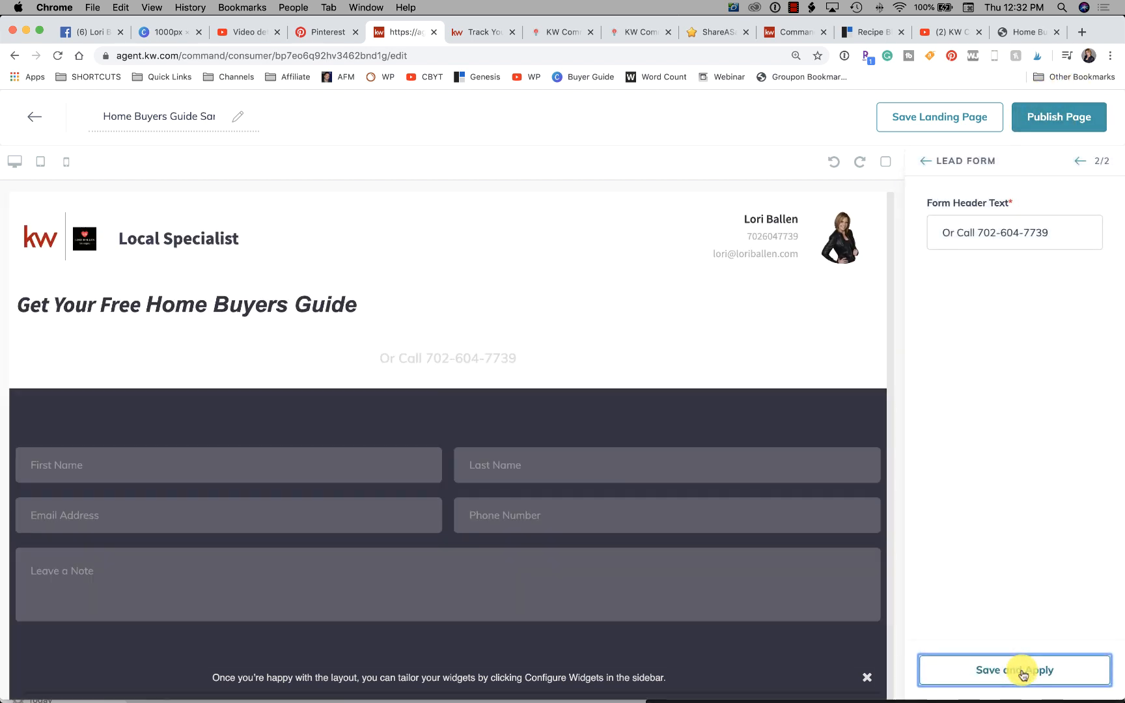
pyautogui.click(1048, 118)
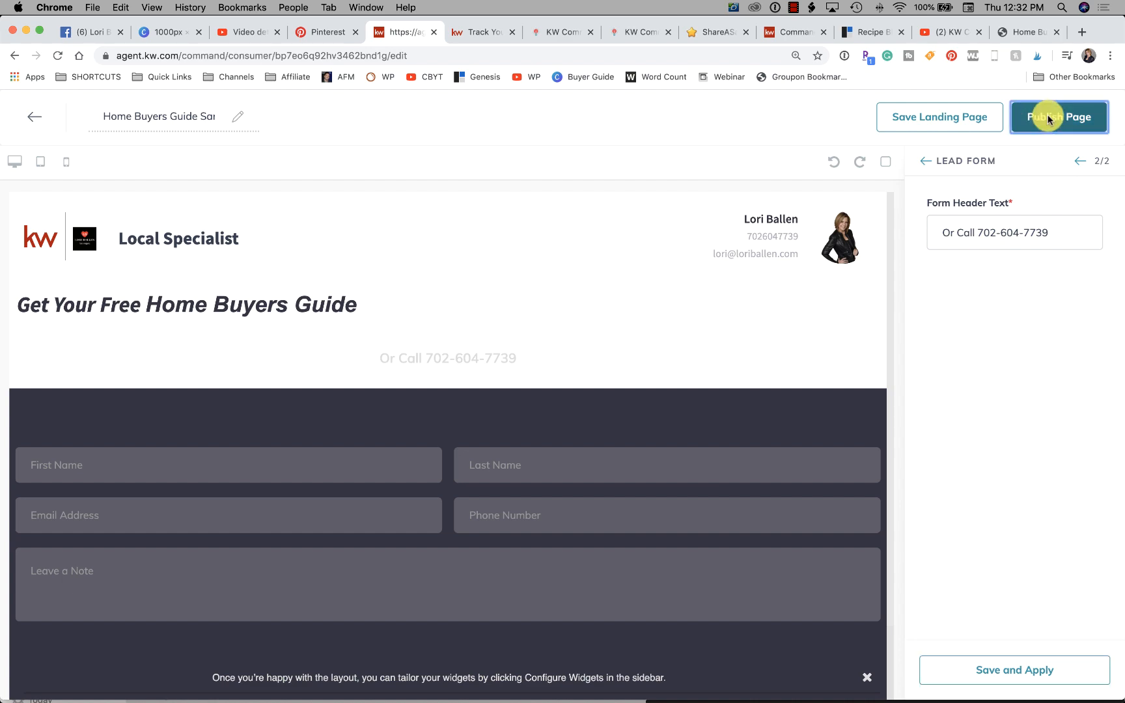
pyautogui.click(628, 485)
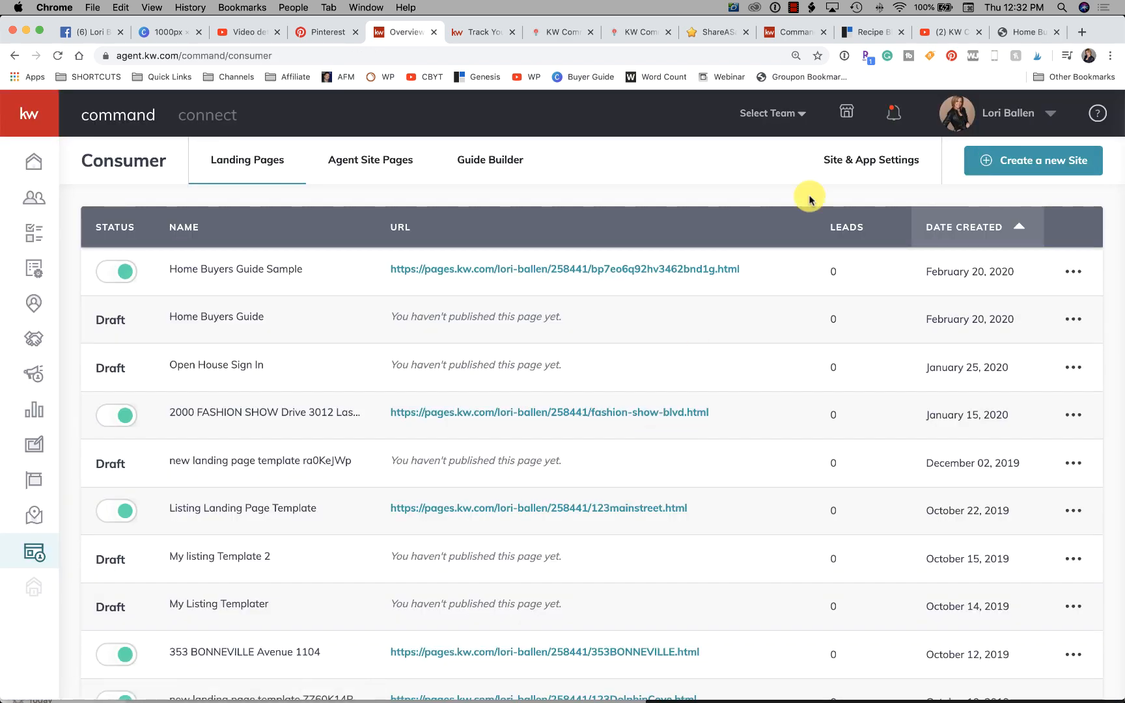
# - Customize the Home Buyers Guide Sample page's URL ending to "home-buyers-guide"
pyautogui.click(1074, 271)
pyautogui.click(979, 339)
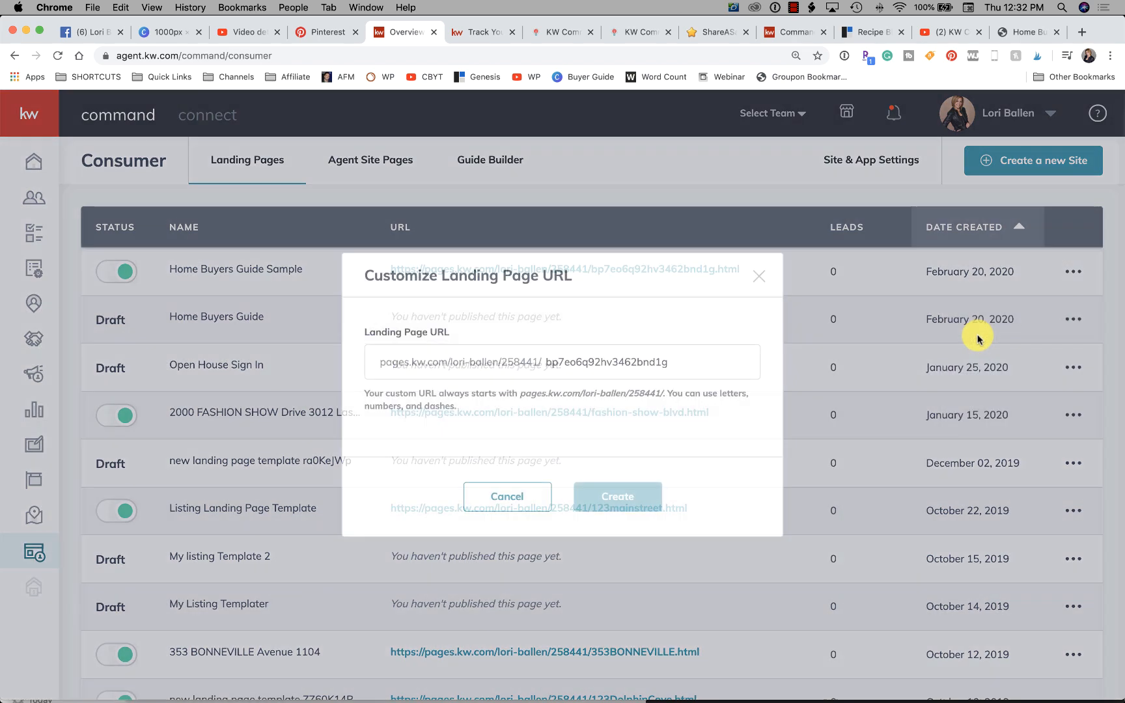
pyautogui.moveTo(678, 368); pyautogui.dragTo(541, 366)
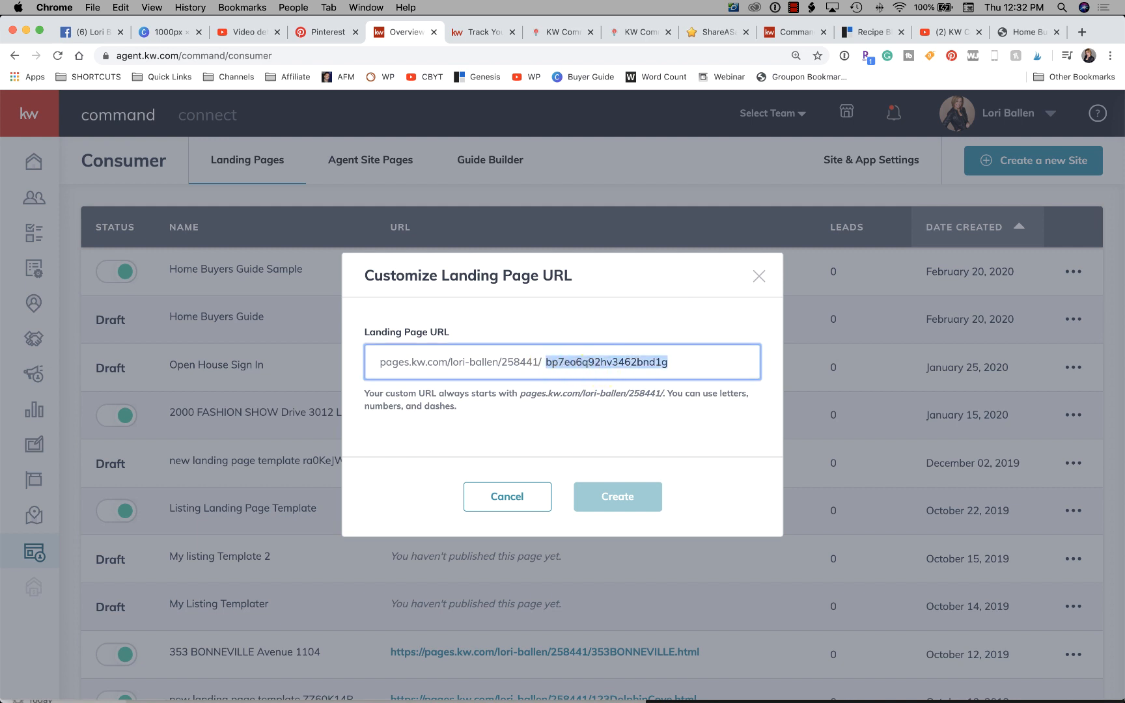
pyautogui.press('BackSpace')
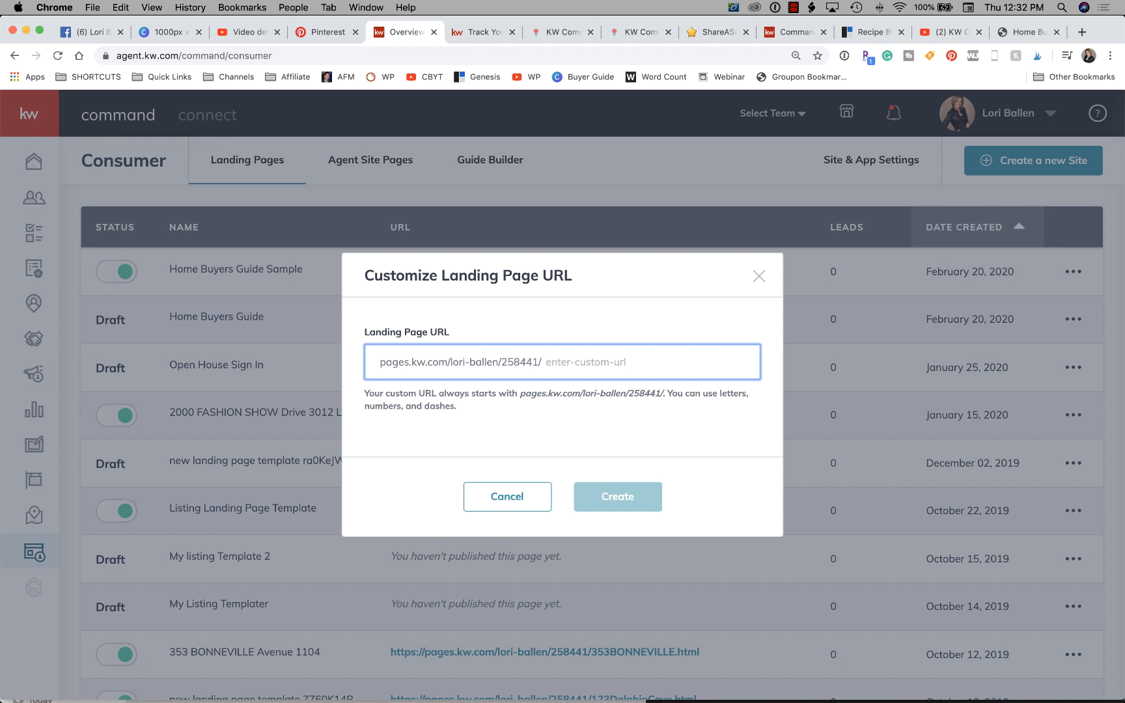
pyautogui.write('home-buyers-guide')
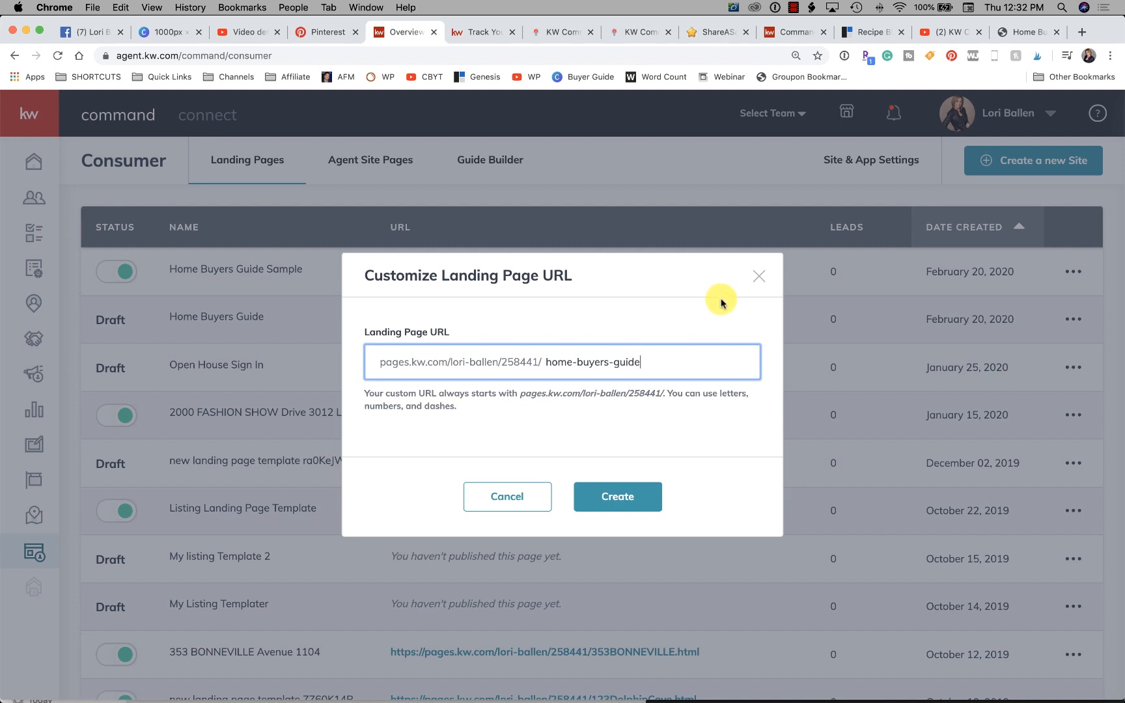
pyautogui.click(631, 496)
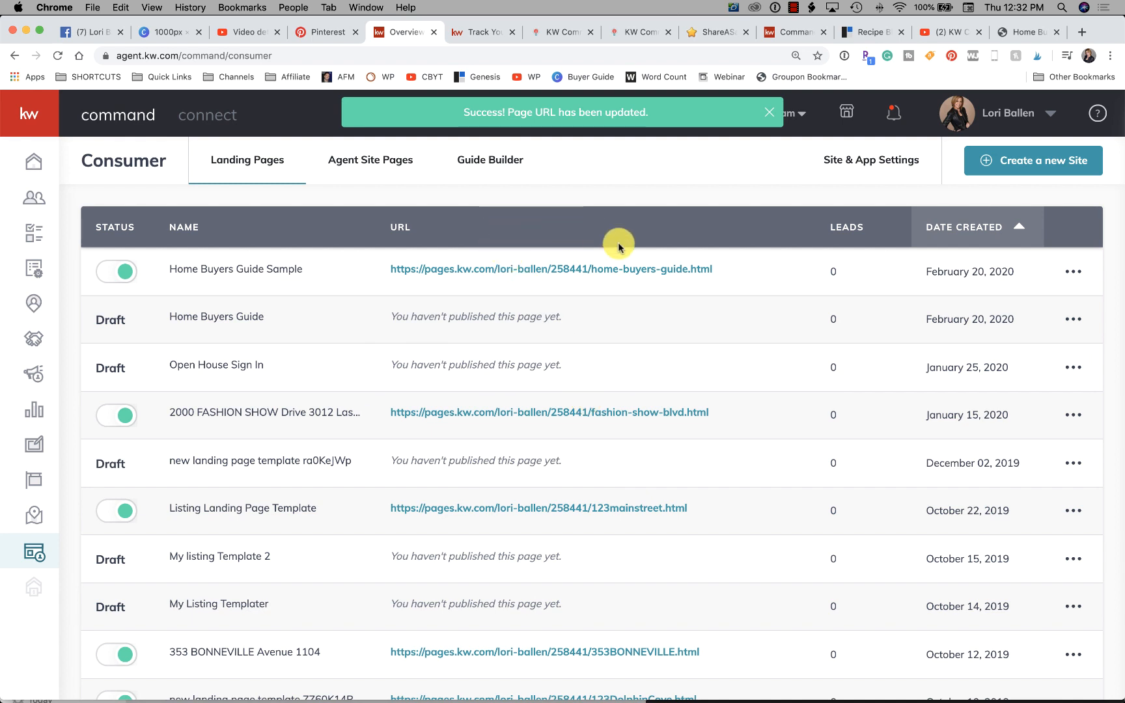
# - Open the published Home Buyers Guide Sample page and enter the visitor's first and last name in its lead form
pyautogui.click(1074, 271)
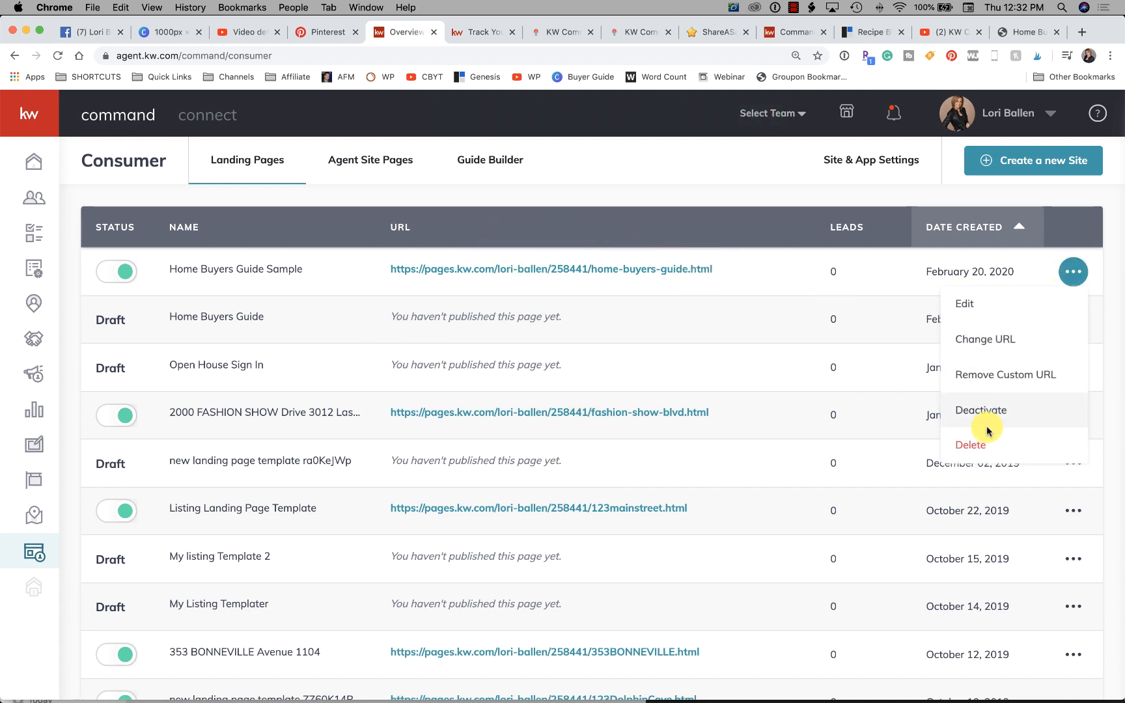
pyautogui.click(546, 271)
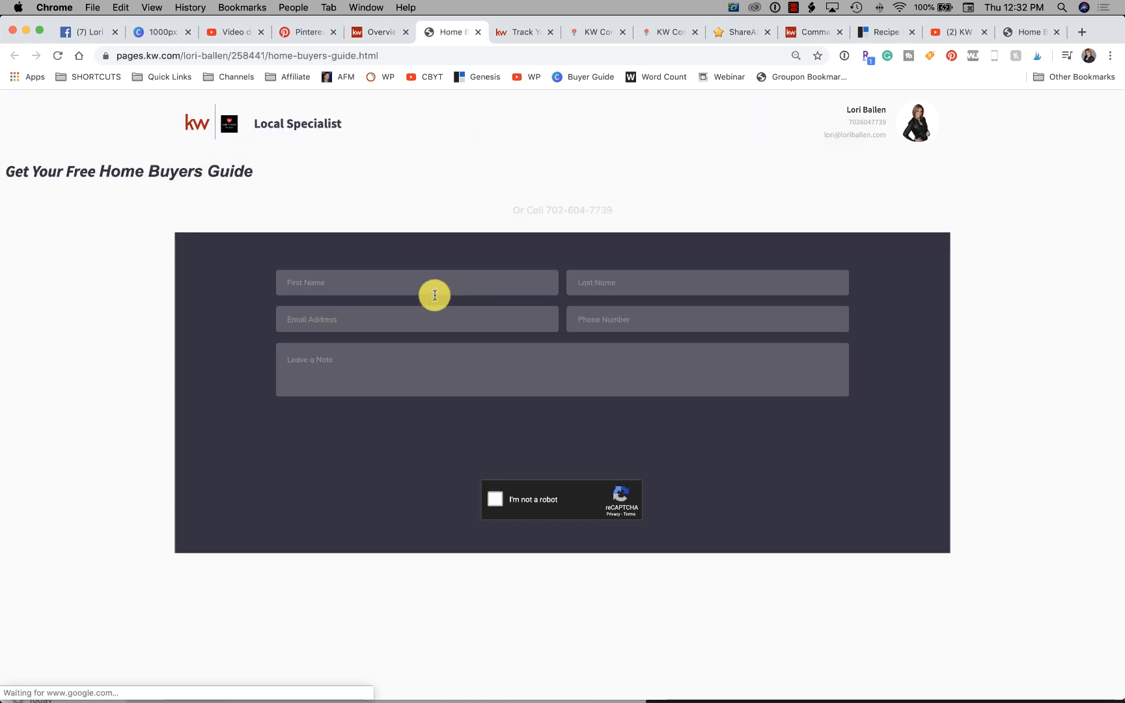
pyautogui.click(437, 282)
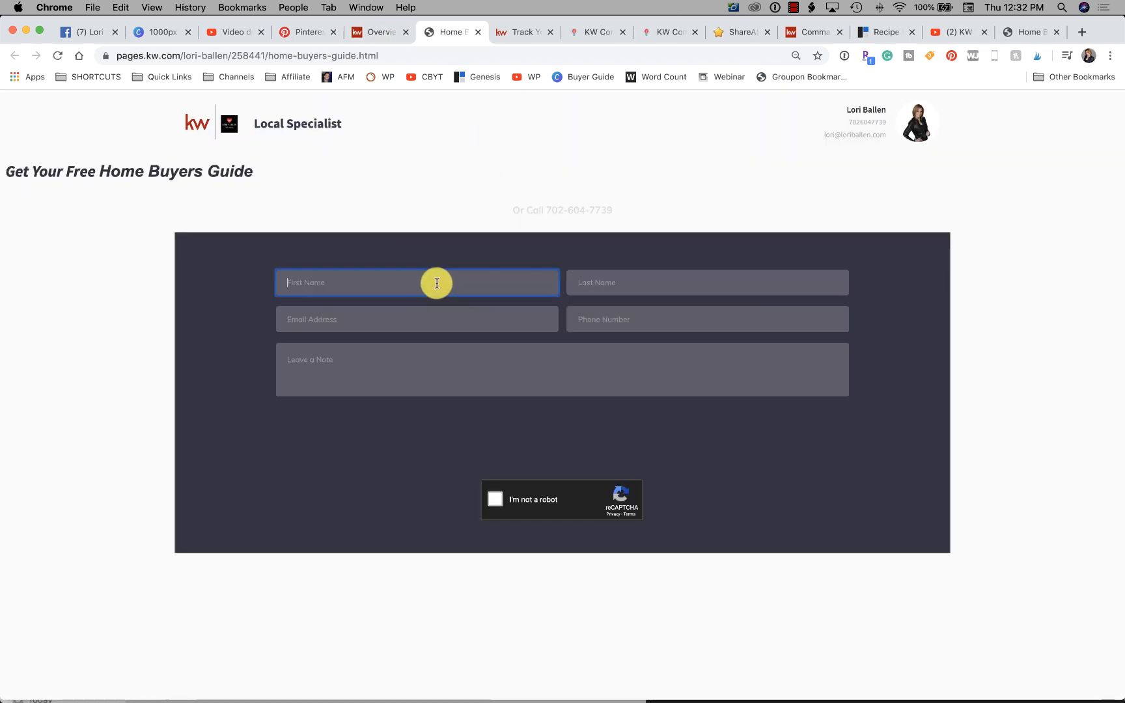
pyautogui.write('Lori')
pyautogui.press('Tab')
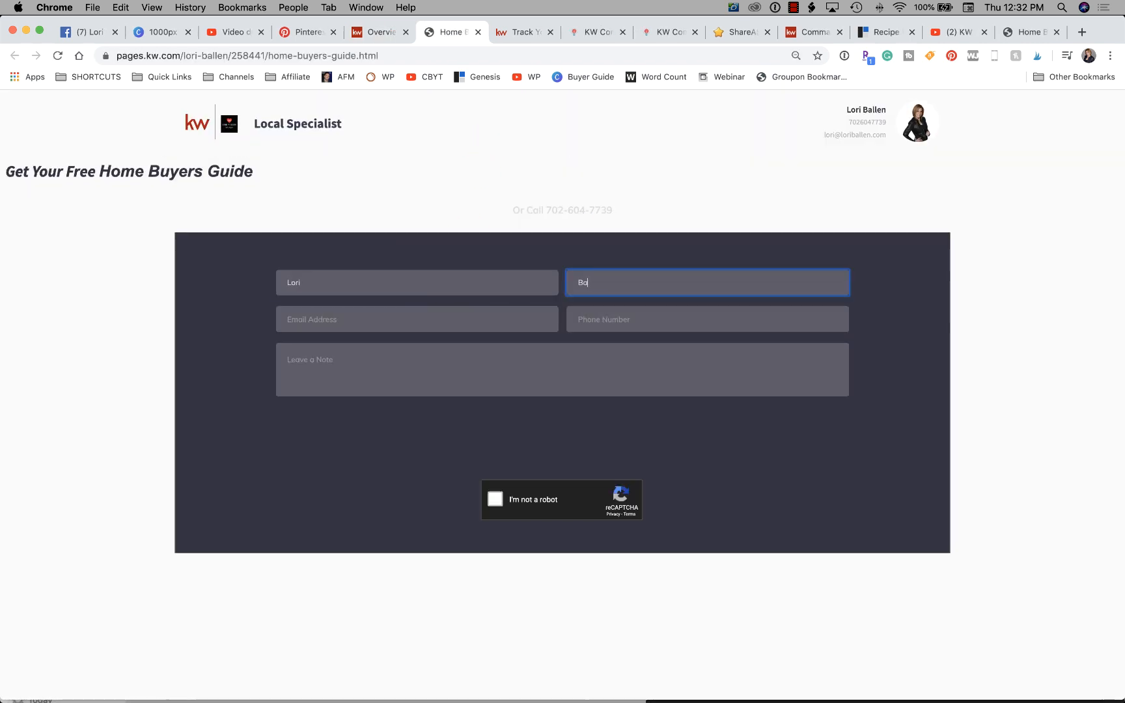
pyautogui.press('Tab')
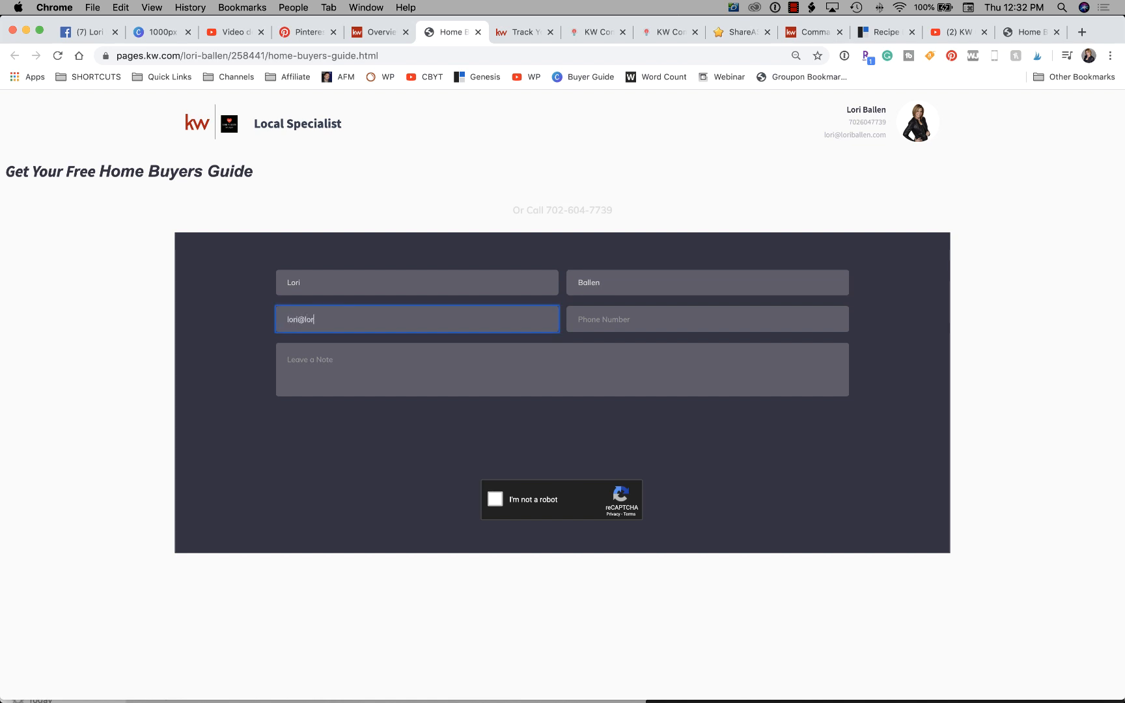
# - Fill in the visitor's e-mail, hyphenated phone number and the note "Hi!", pass the robot check, and try to send the form
pyautogui.press('Tab')
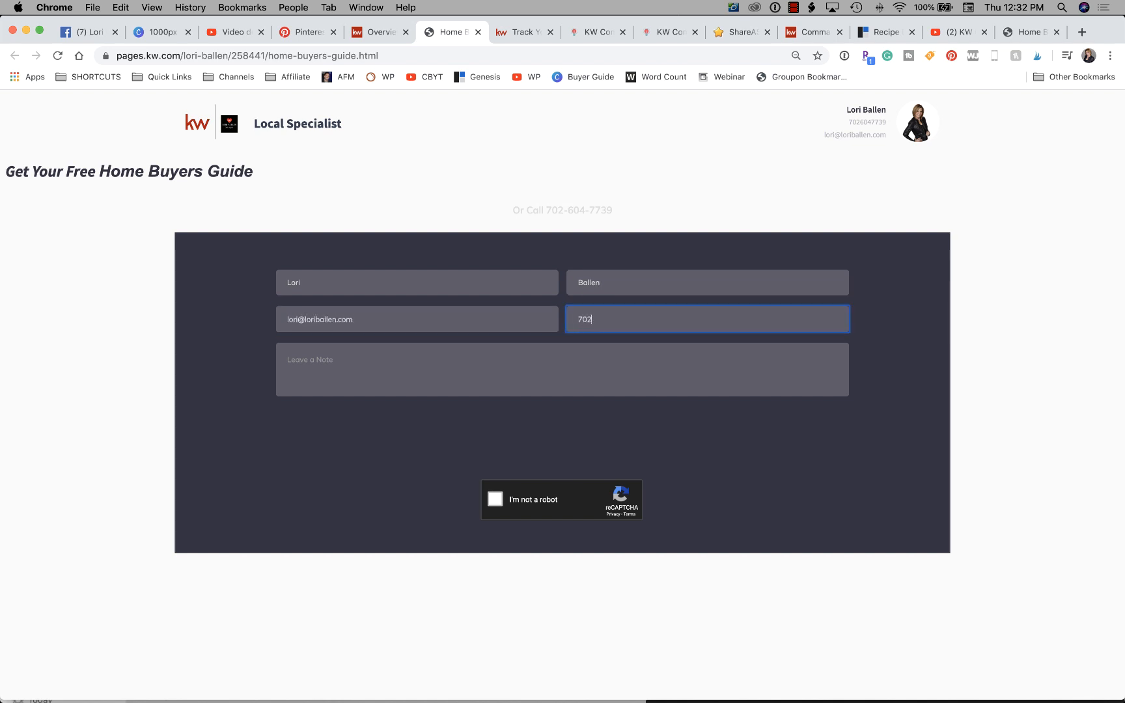
pyautogui.write('702-555-5555')
pyautogui.press('Tab')
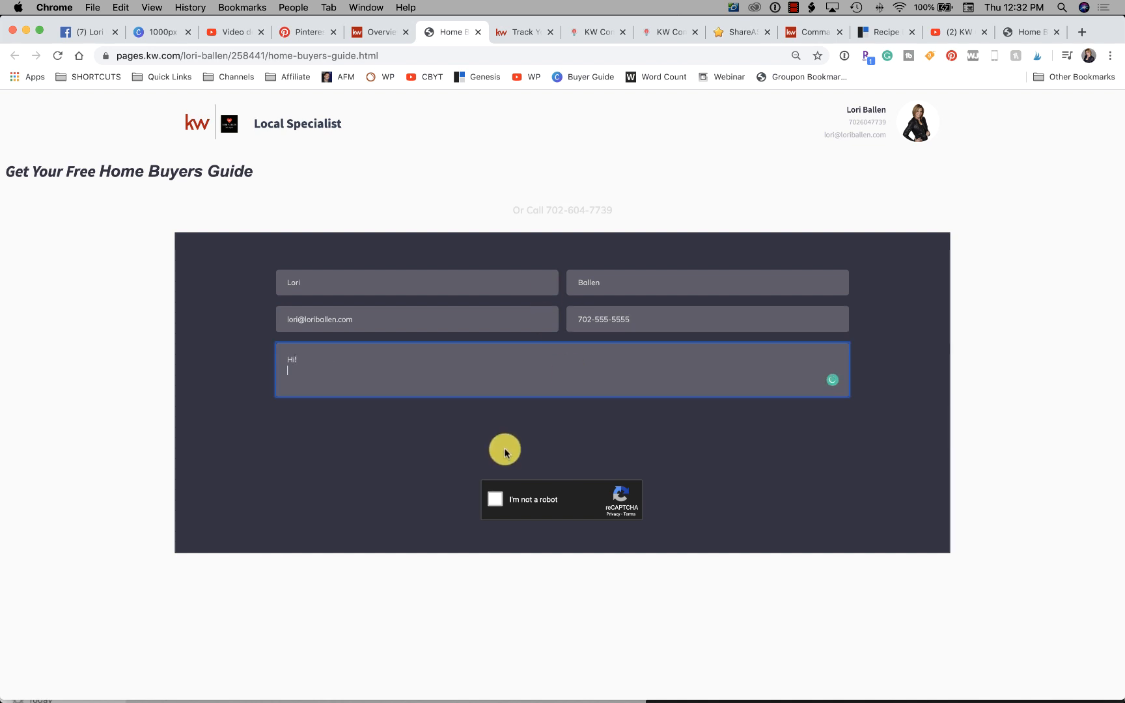
pyautogui.click(495, 500)
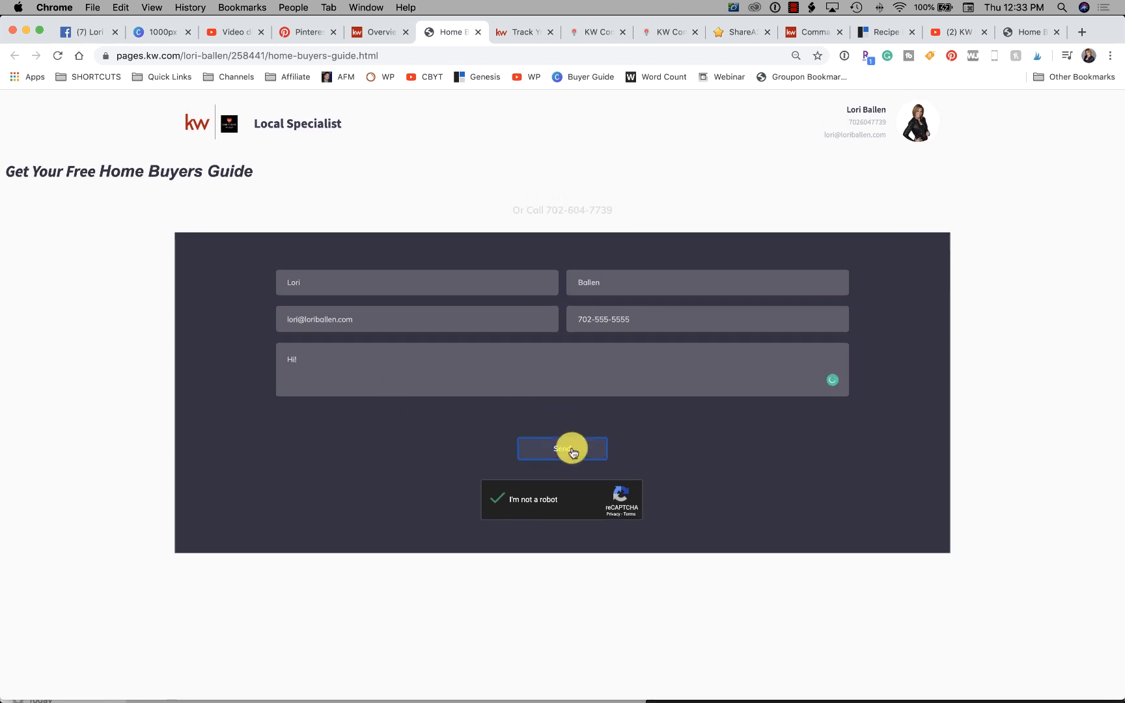
pyautogui.click(573, 450)
# - Re-enter the lead form's phone number without hyphens and try to send the form again
pyautogui.click(375, 359)
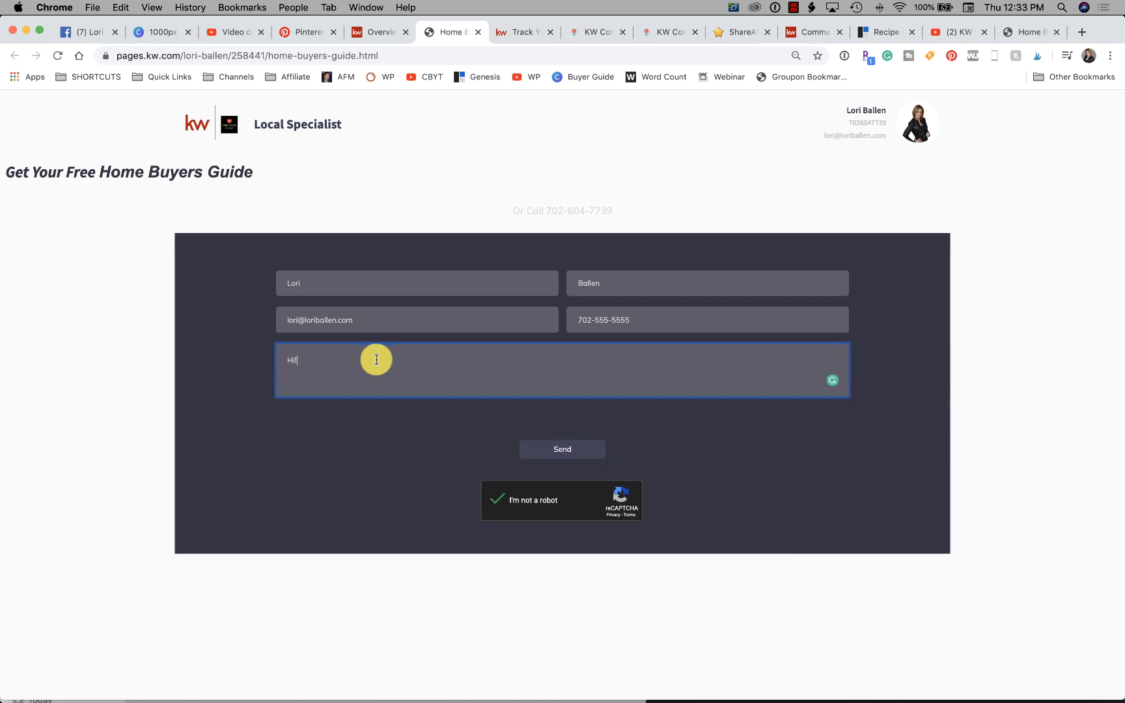
pyautogui.click(659, 325)
pyautogui.moveTo(649, 327); pyautogui.dragTo(528, 305)
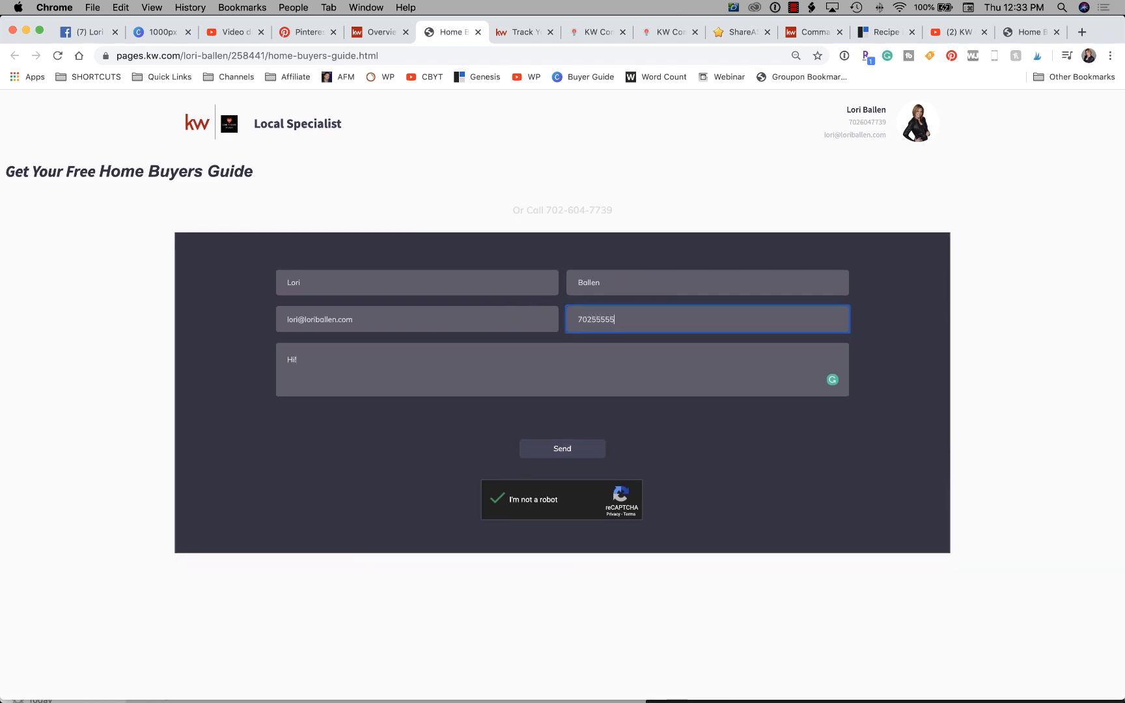
pyautogui.click(563, 451)
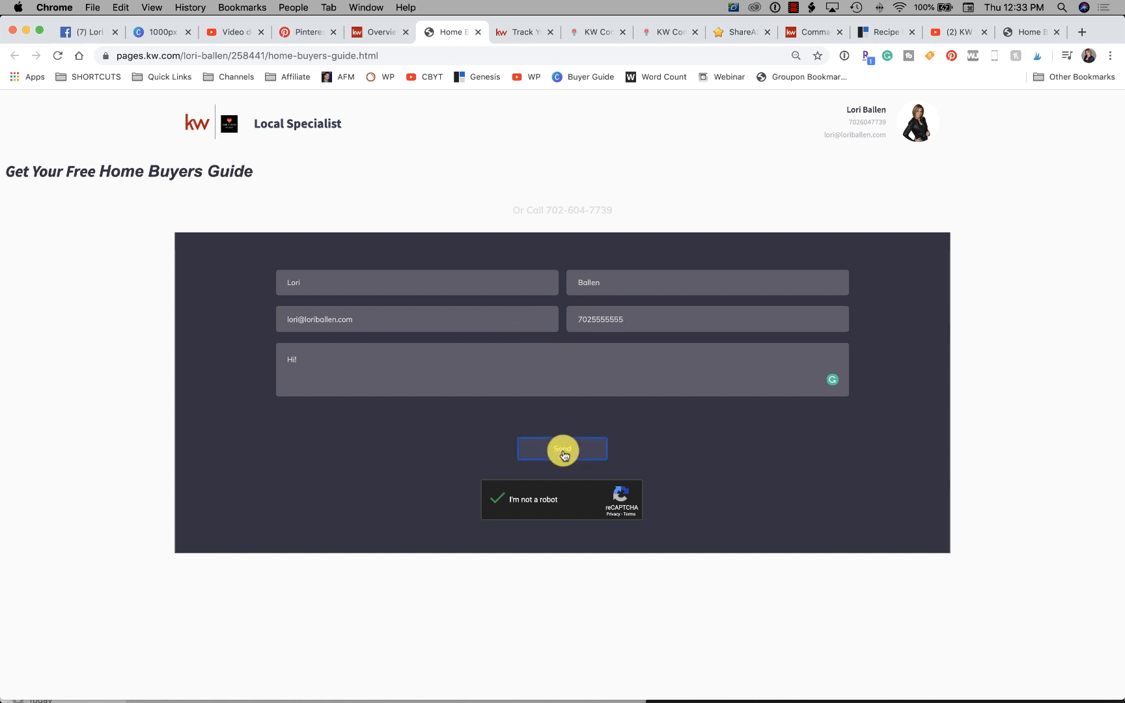
# - Retype the phone number in the lead form and retry sending it with the robot check completed
pyautogui.moveTo(628, 319); pyautogui.dragTo(552, 313)
pyautogui.write('7025')
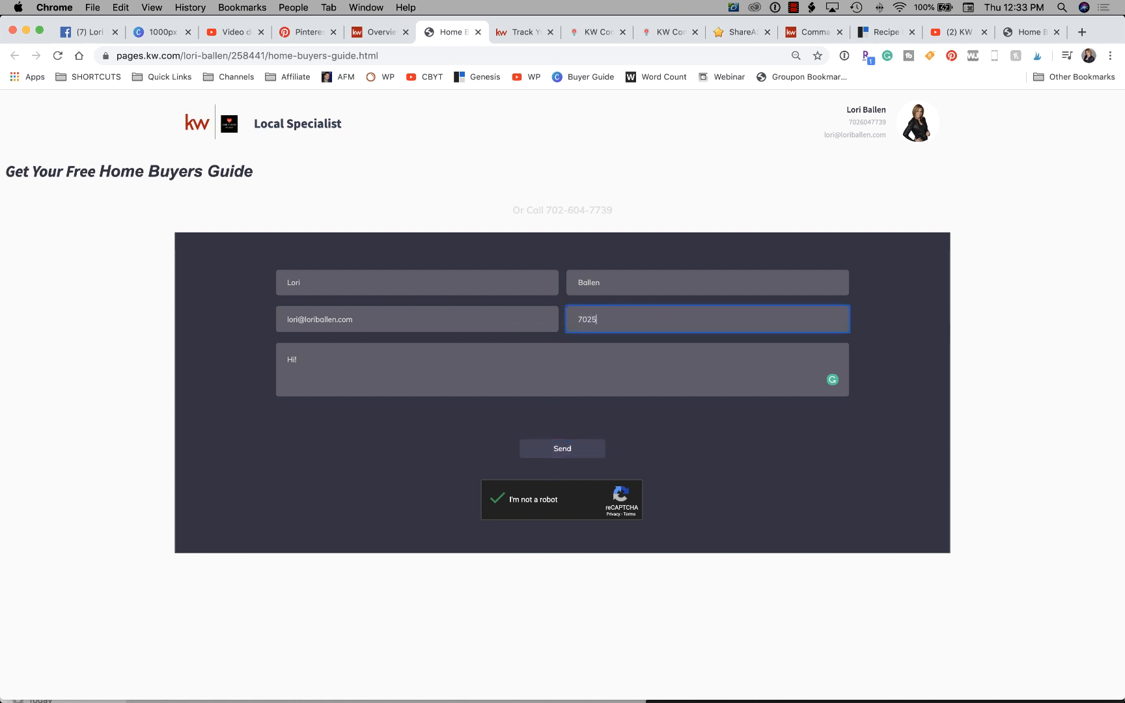
pyautogui.write('555555')
pyautogui.click(458, 365)
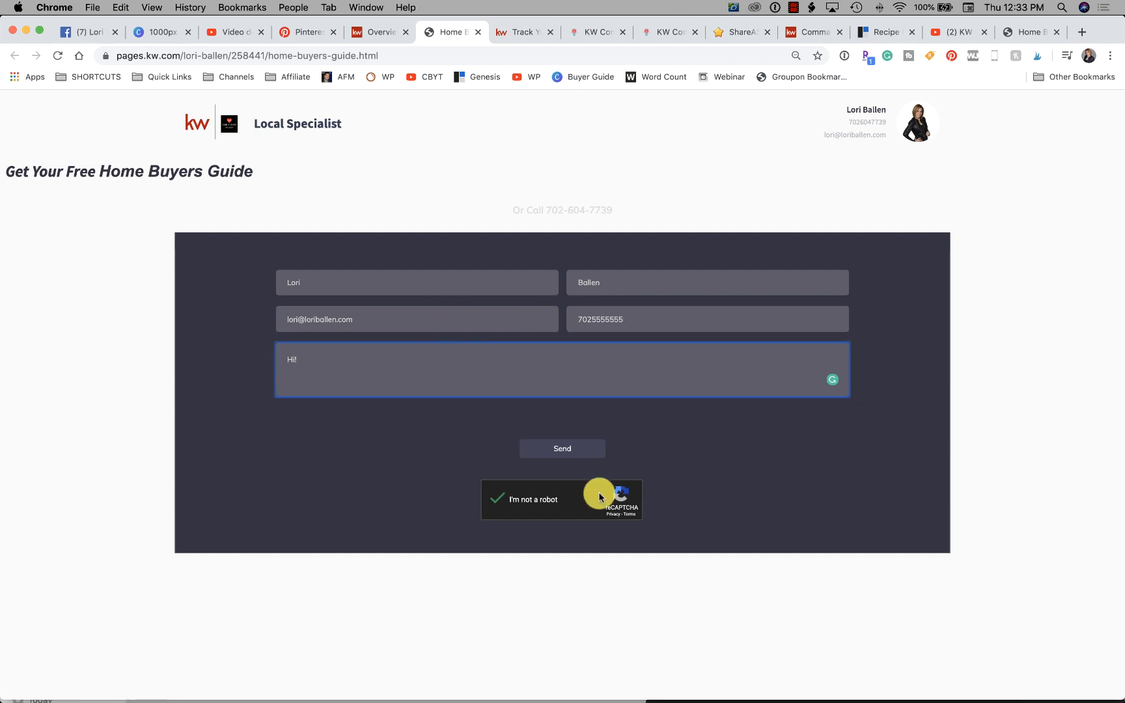
pyautogui.click(562, 449)
pyautogui.click(494, 501)
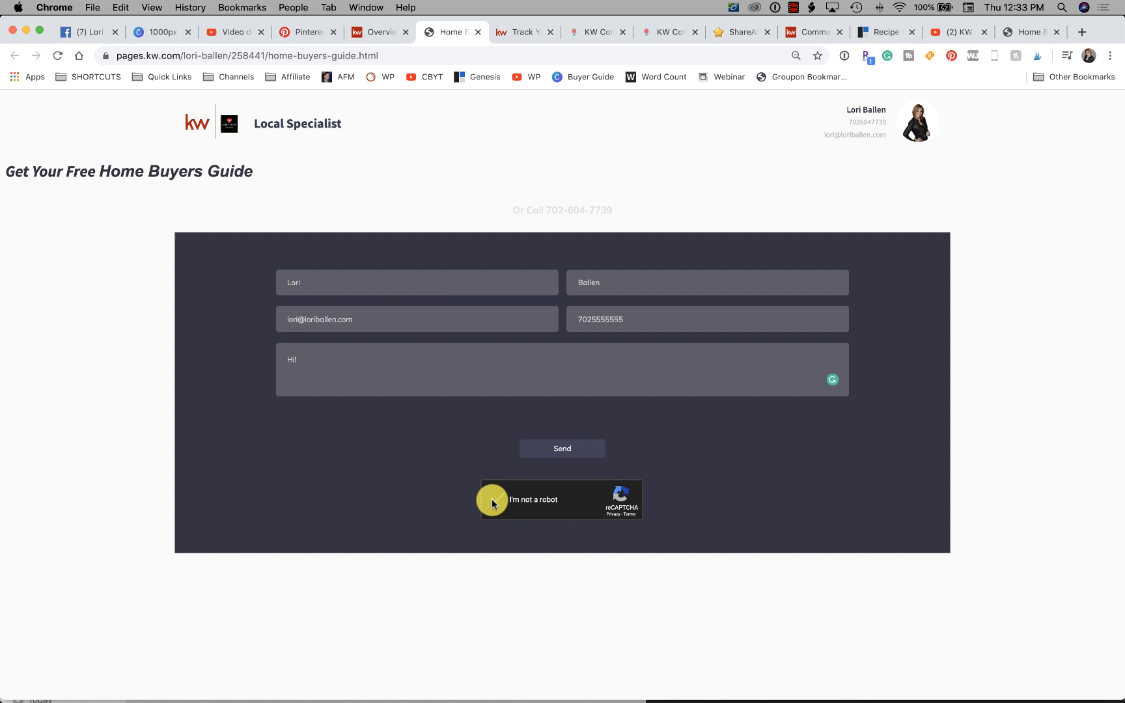
pyautogui.click(555, 453)
pyautogui.scroll(1, 548, 437)
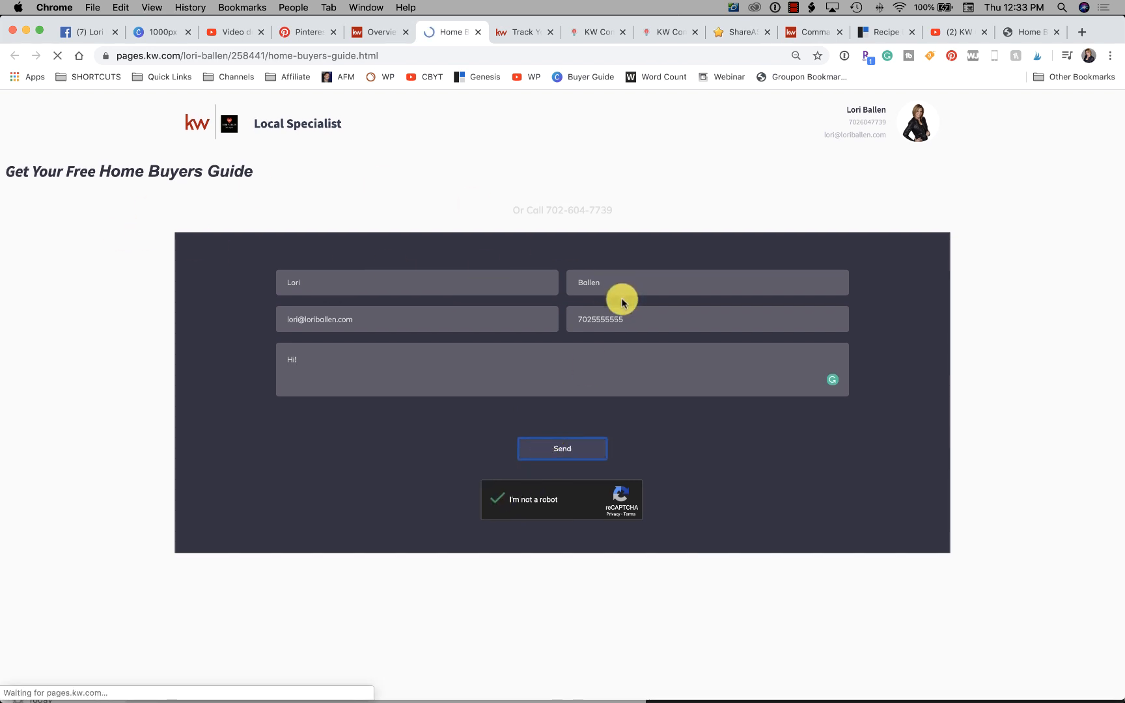
# - Fill in the blank lead form again with first and last name initials, the visitor's e-mail and an unhyphenated phone number
pyautogui.click(384, 282)
pyautogui.write('L')
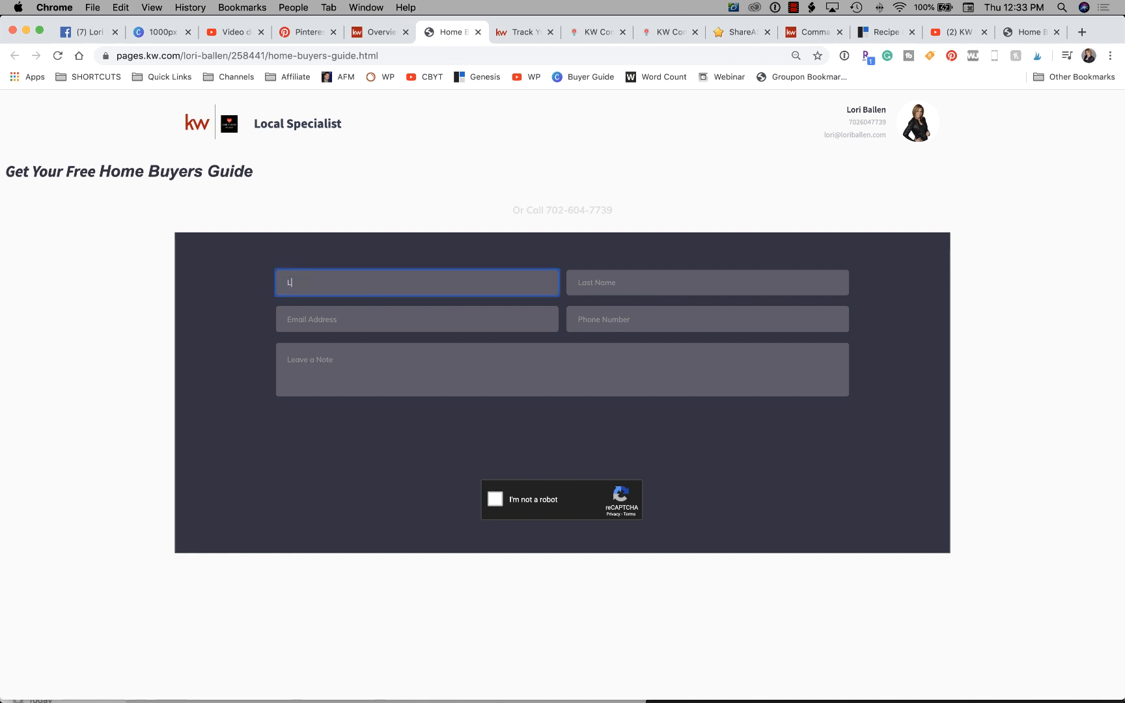
pyautogui.press('Tab')
pyautogui.write('B')
pyautogui.press('Tab')
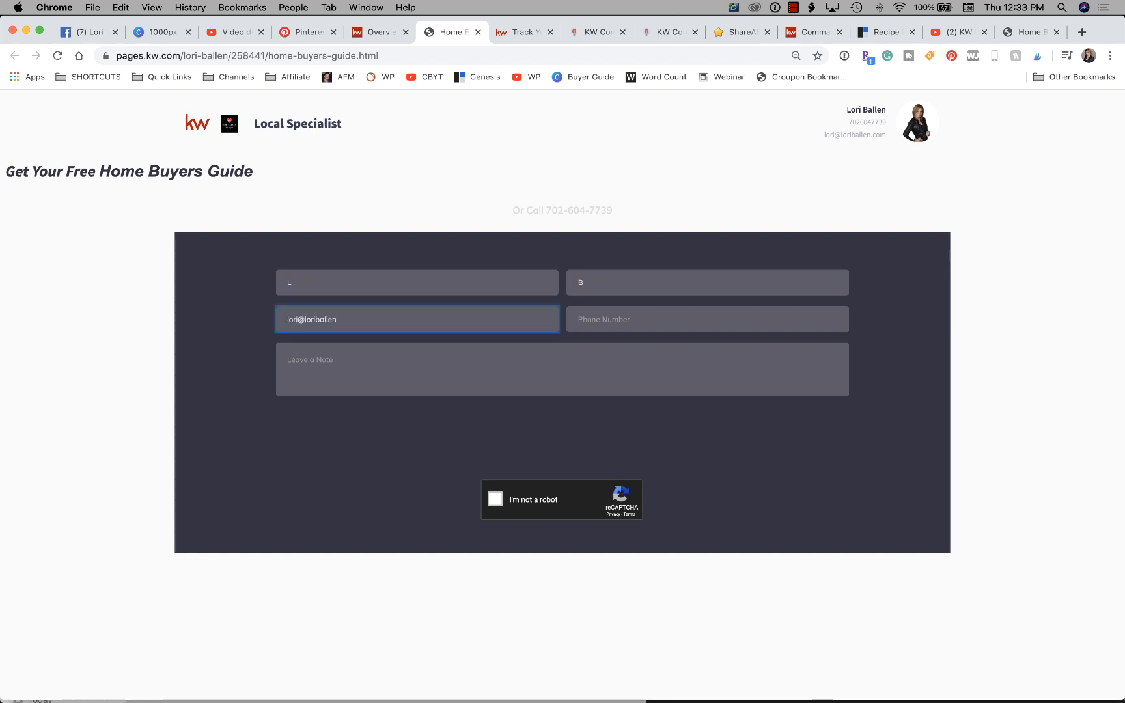
pyautogui.click(650, 315)
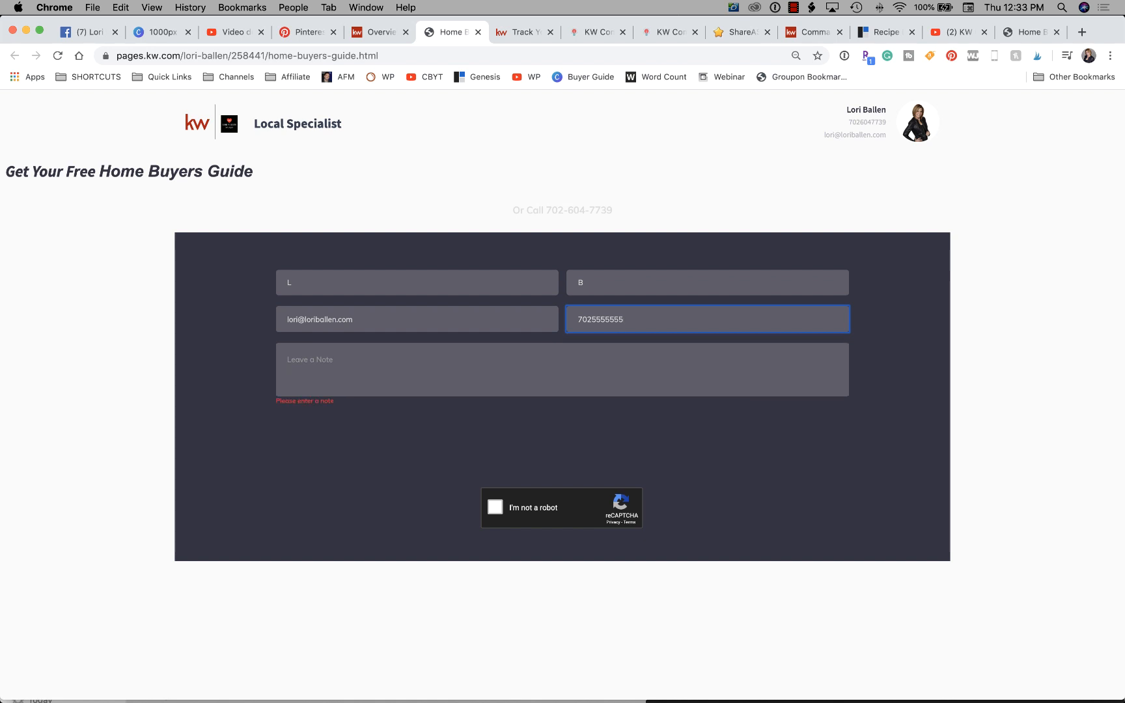
# - Enter the note "Hi How Are You, I'm find thank you", complete the robot check, and send the lead form
pyautogui.click(447, 362)
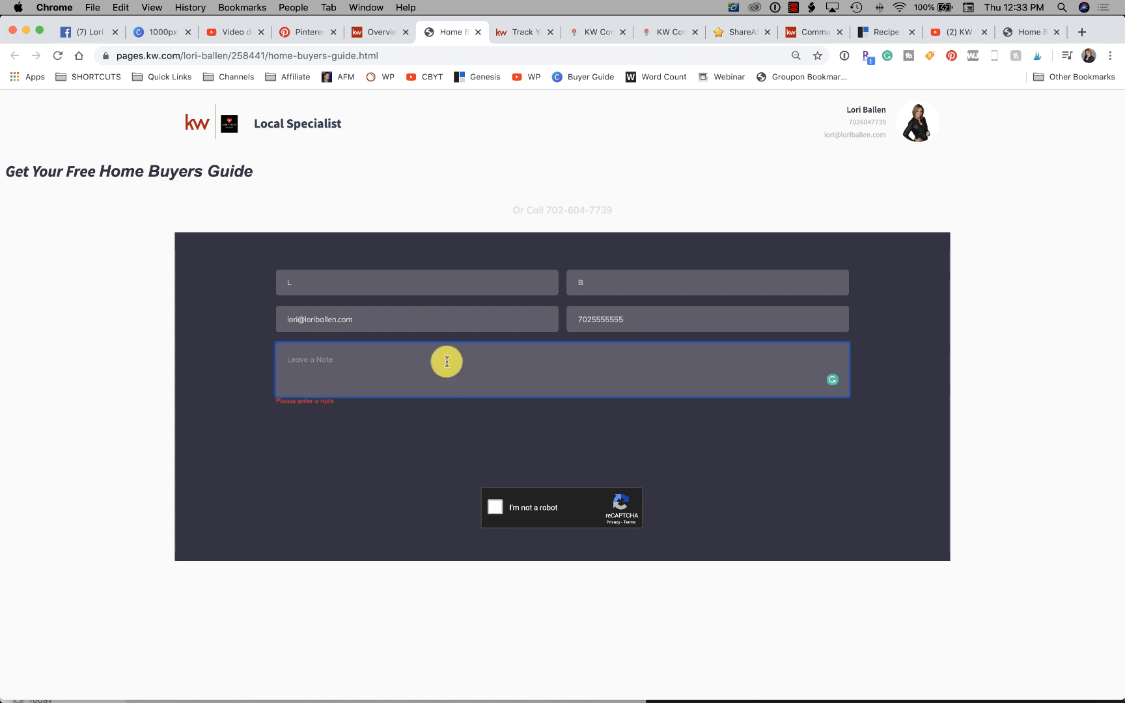
pyautogui.write('test')
pyautogui.press('Return')
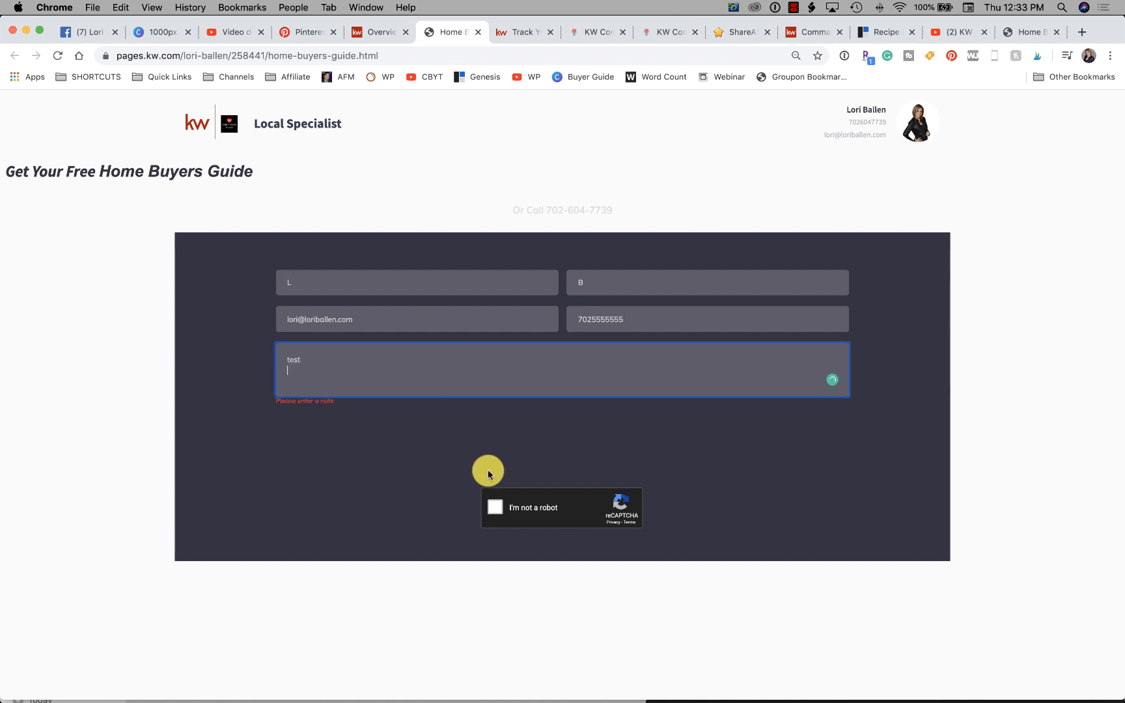
pyautogui.click(463, 490)
pyautogui.click(376, 360)
pyautogui.moveTo(357, 365); pyautogui.dragTo(251, 349)
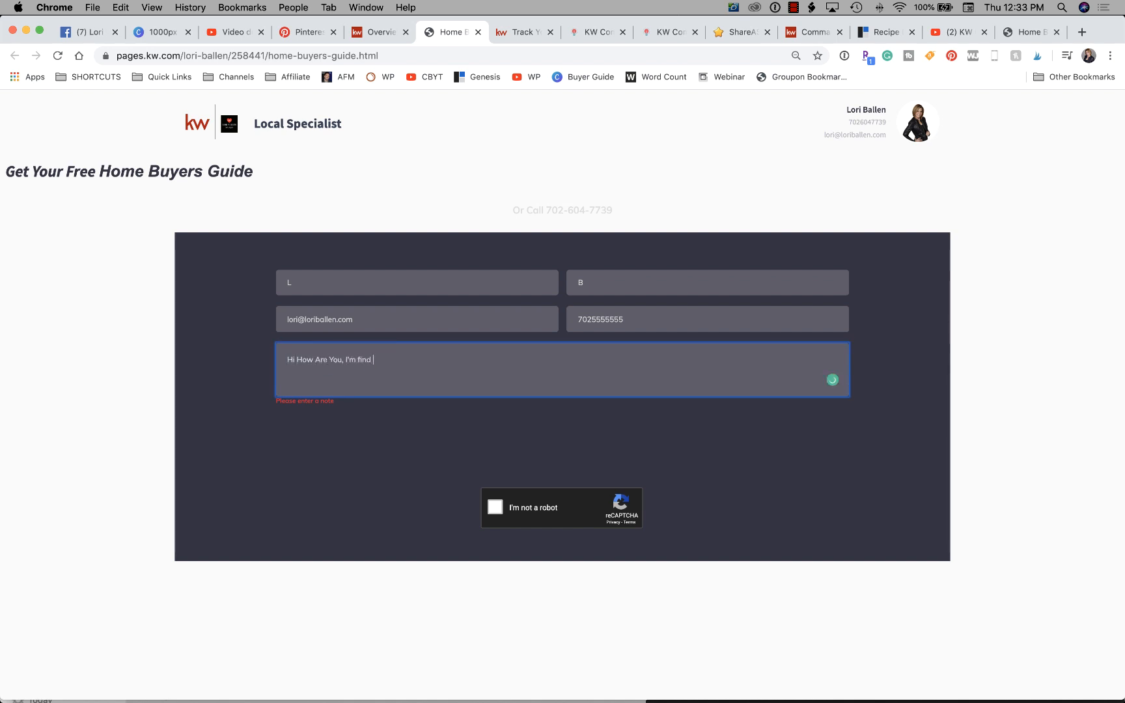
pyautogui.click(502, 521)
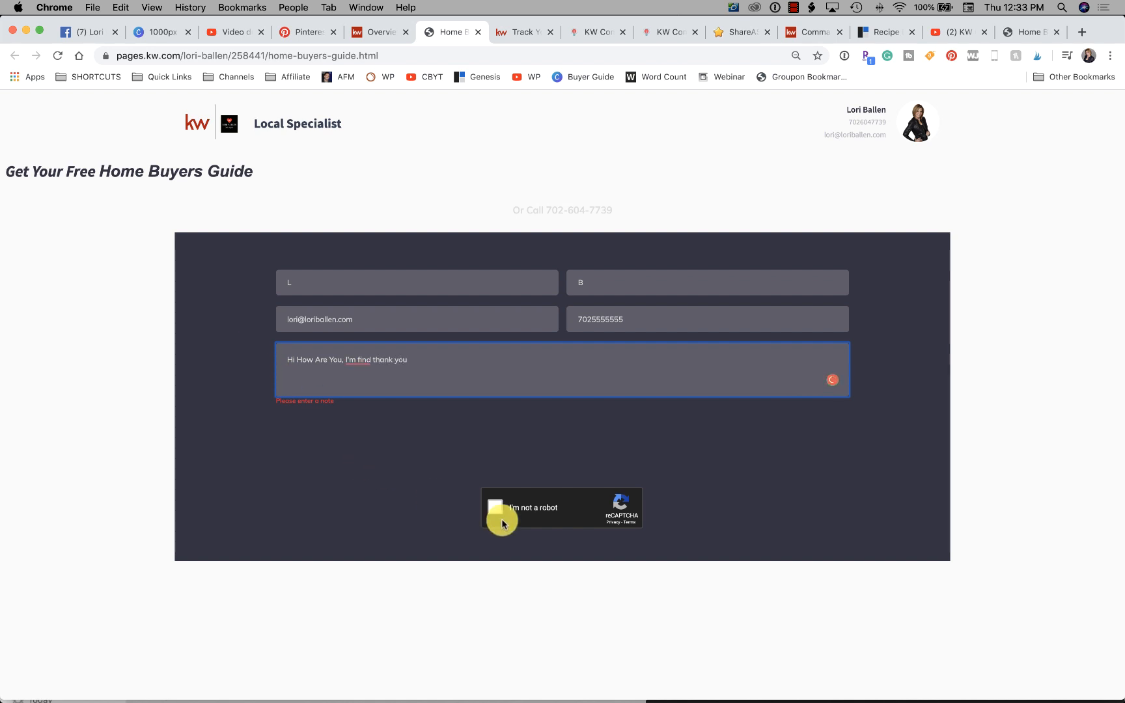
pyautogui.click(495, 514)
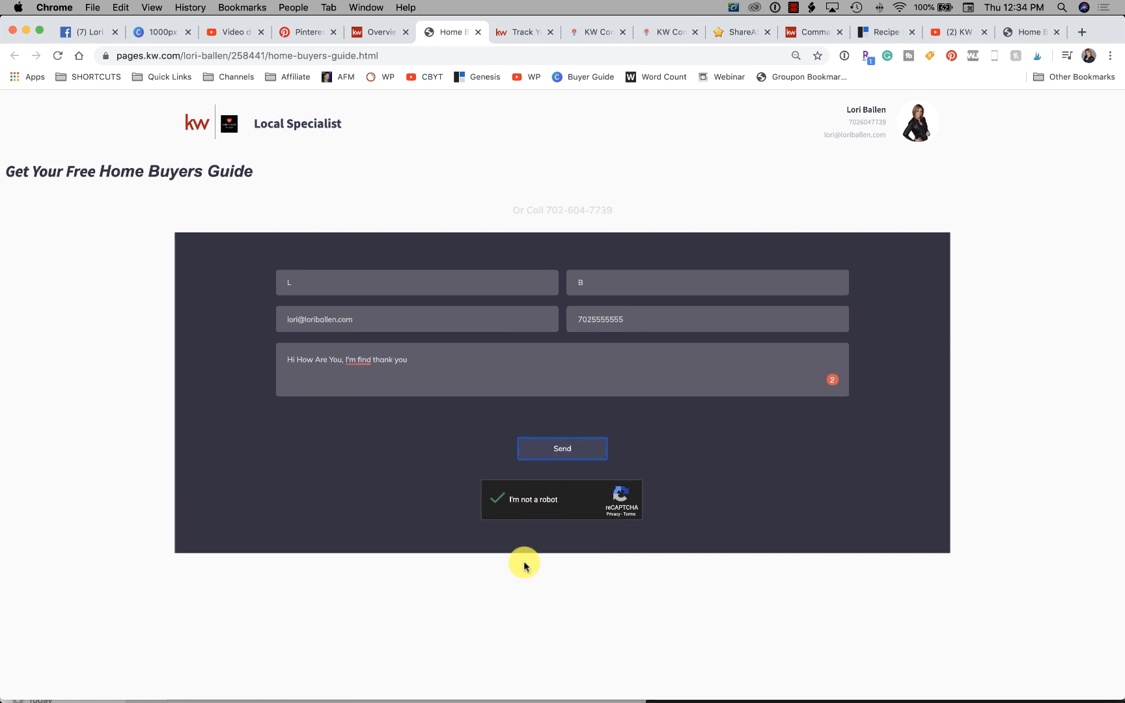
# - Load the KW Command home page at agent.kw.com in place of the landing page
pyautogui.moveTo(505, 701)
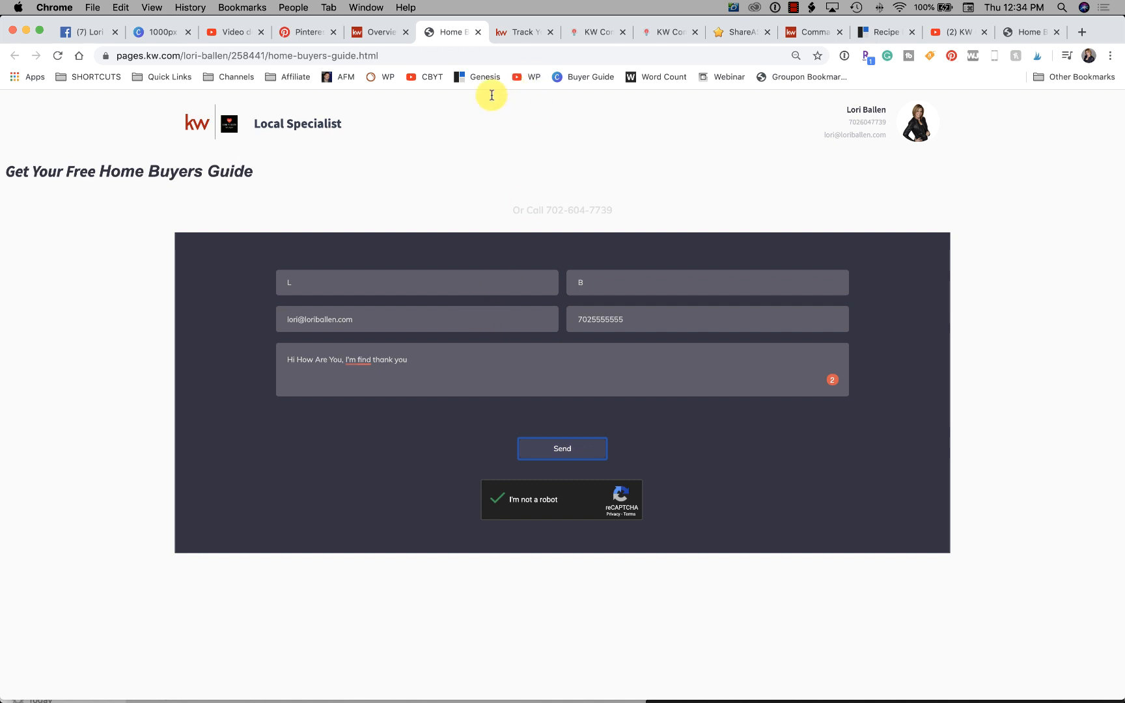
pyautogui.click(524, 32)
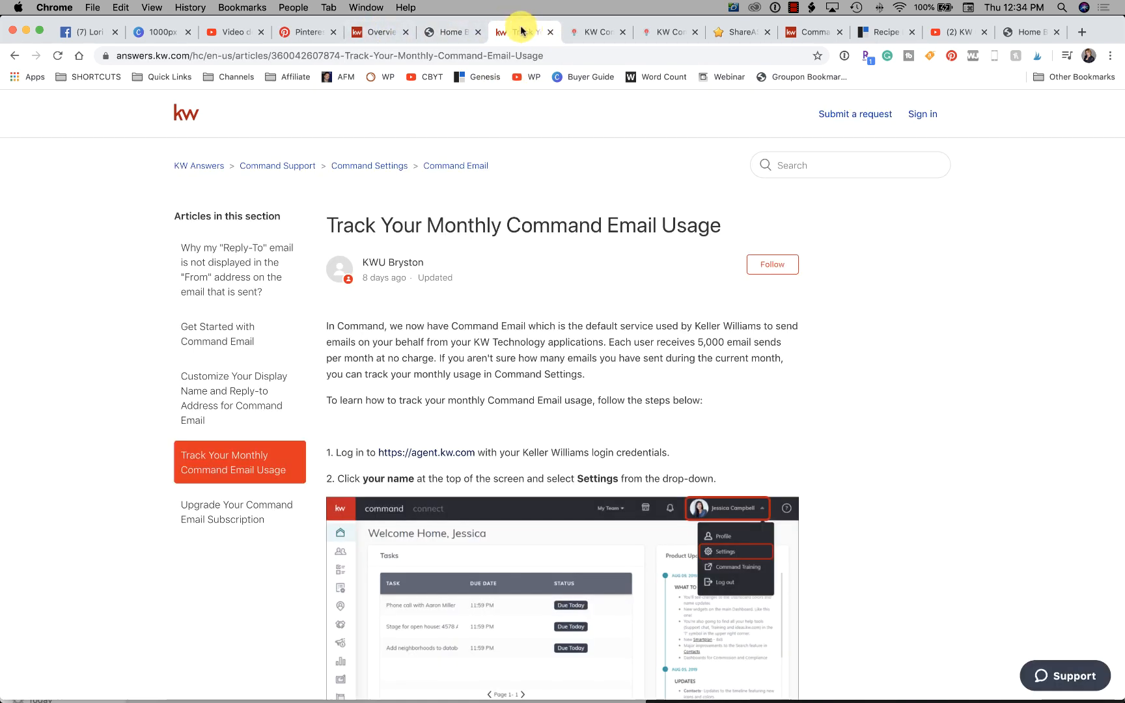
pyautogui.click(452, 31)
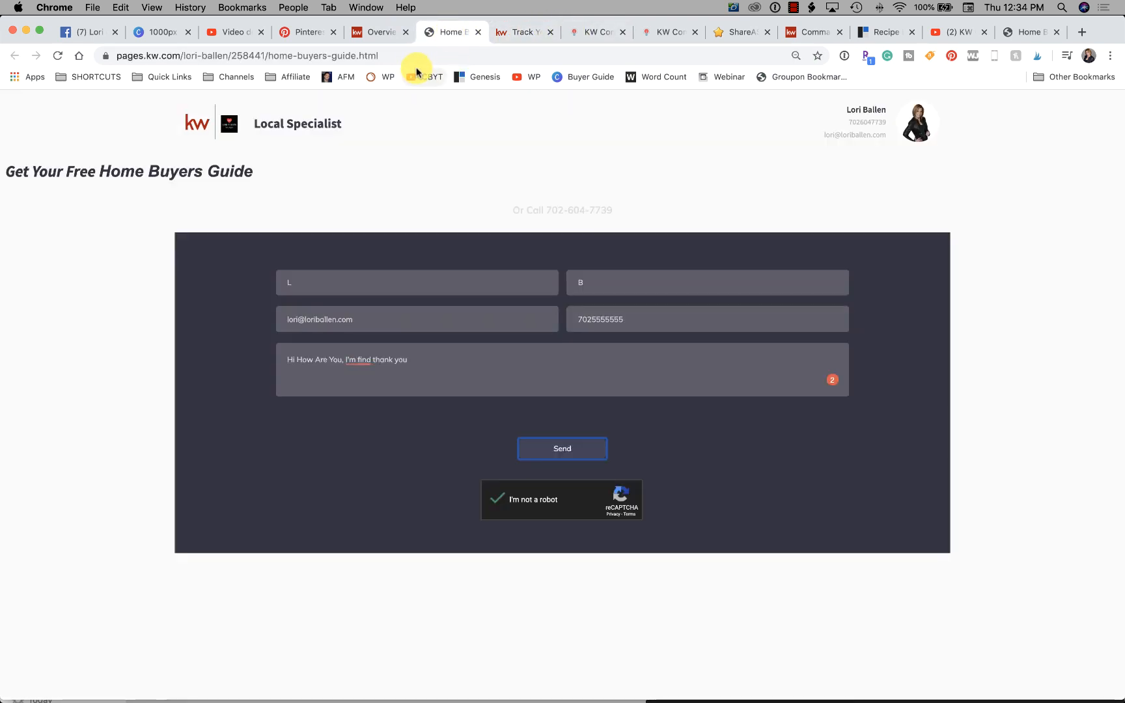
pyautogui.click(413, 59)
pyautogui.write('ageent')
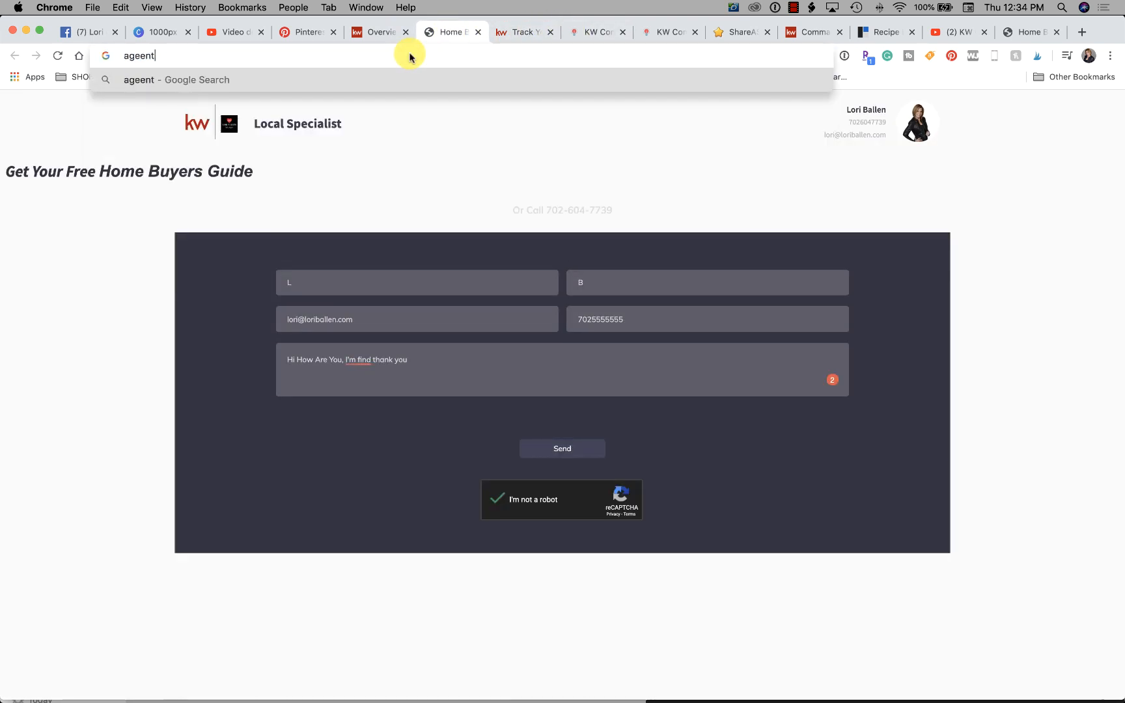
pyautogui.press('BackSpace')
pyautogui.press('BackSpace')
pyautogui.write('nt')
pyautogui.press('Return')
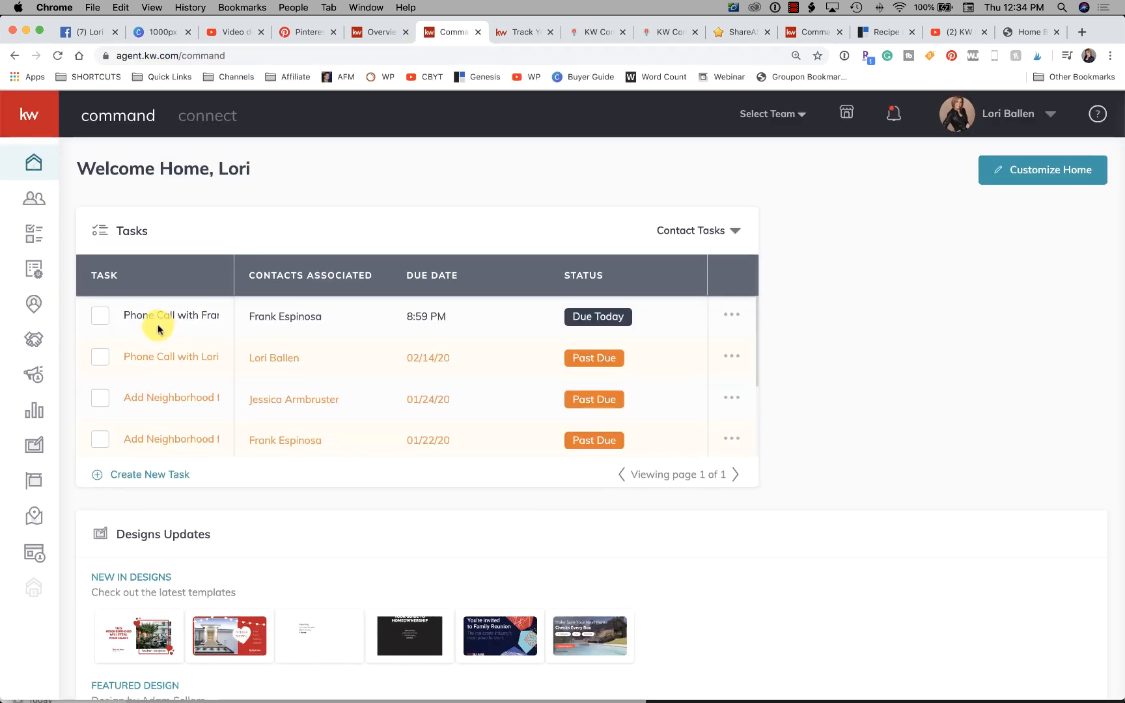
# - Open the Contacts list and search everything for the test lead's full name
pyautogui.click(35, 197)
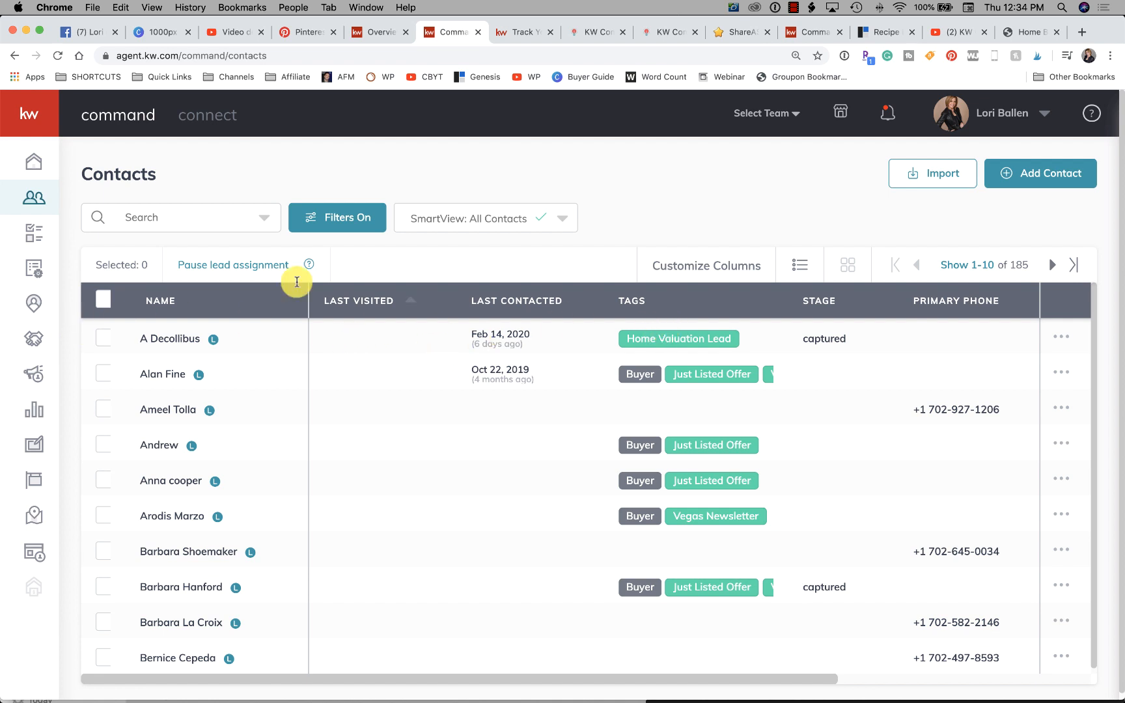
pyautogui.click(159, 214)
pyautogui.write('lori ')
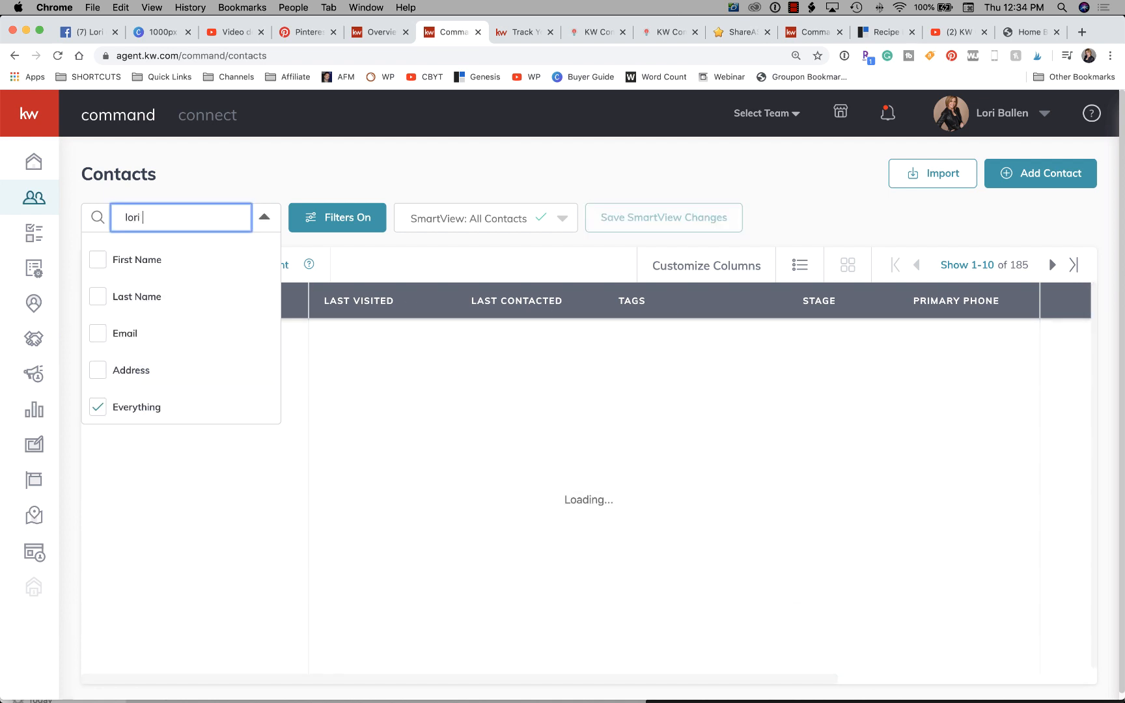
pyautogui.write('ballen')
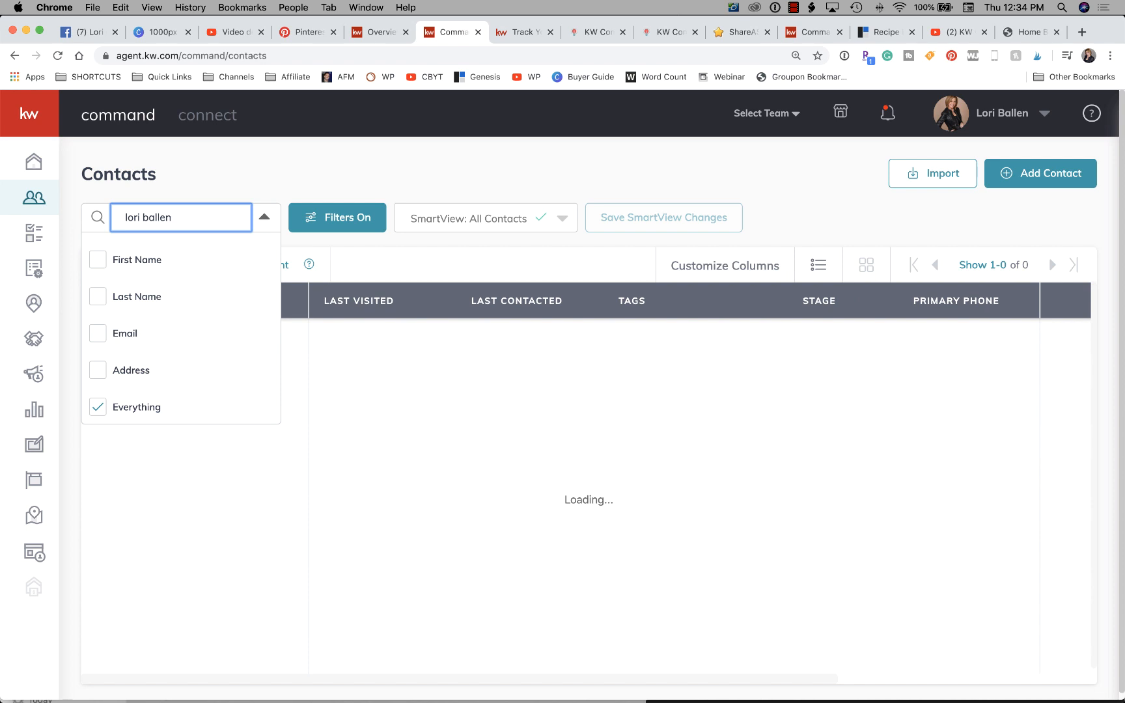
pyautogui.click(117, 296)
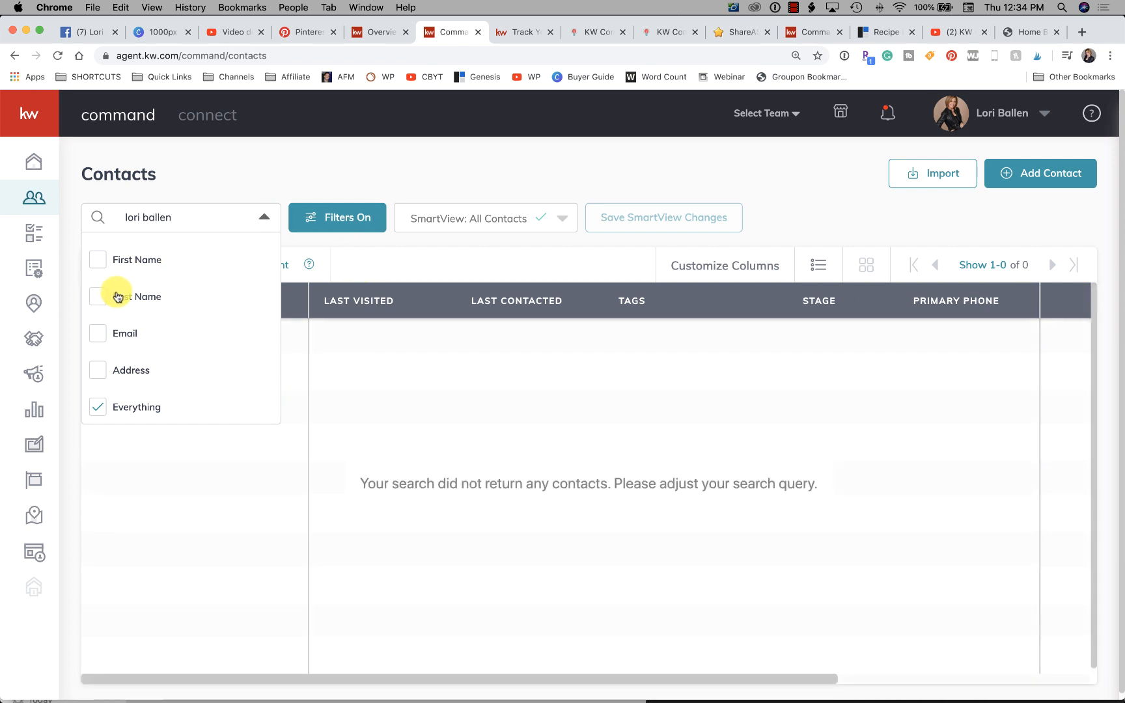
# - Search the contacts by the test lead's last name only and open the contact filters
pyautogui.click(151, 216)
pyautogui.press('super+a')
pyautogui.write('ball')
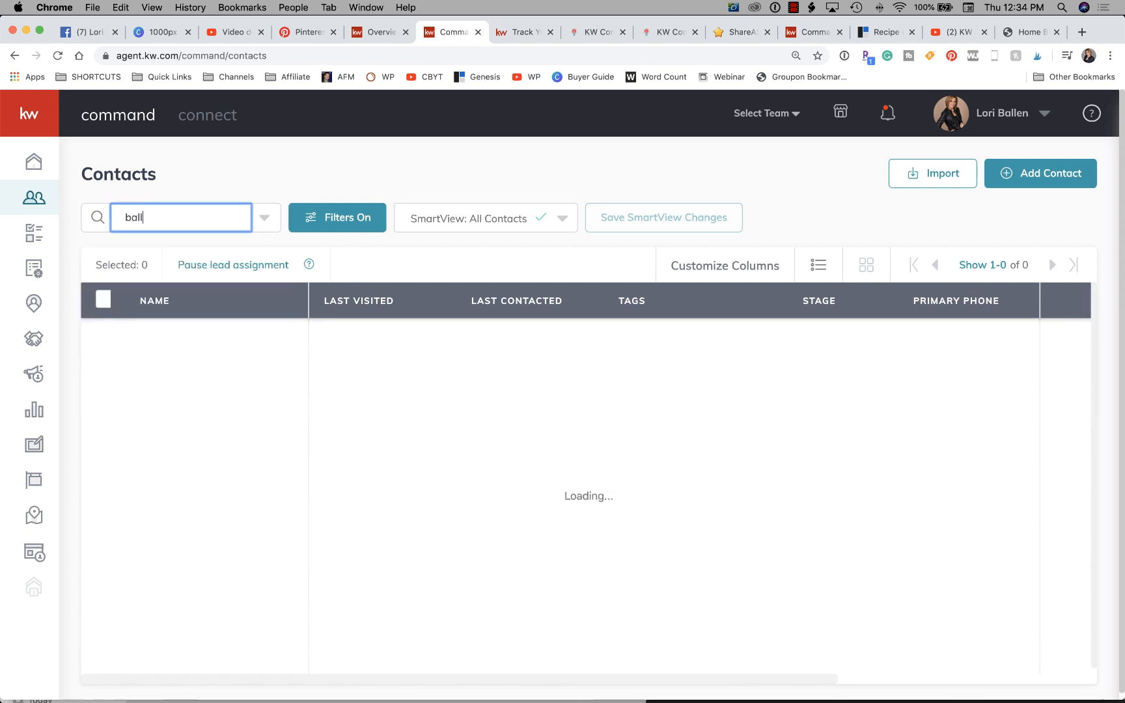
pyautogui.write('en')
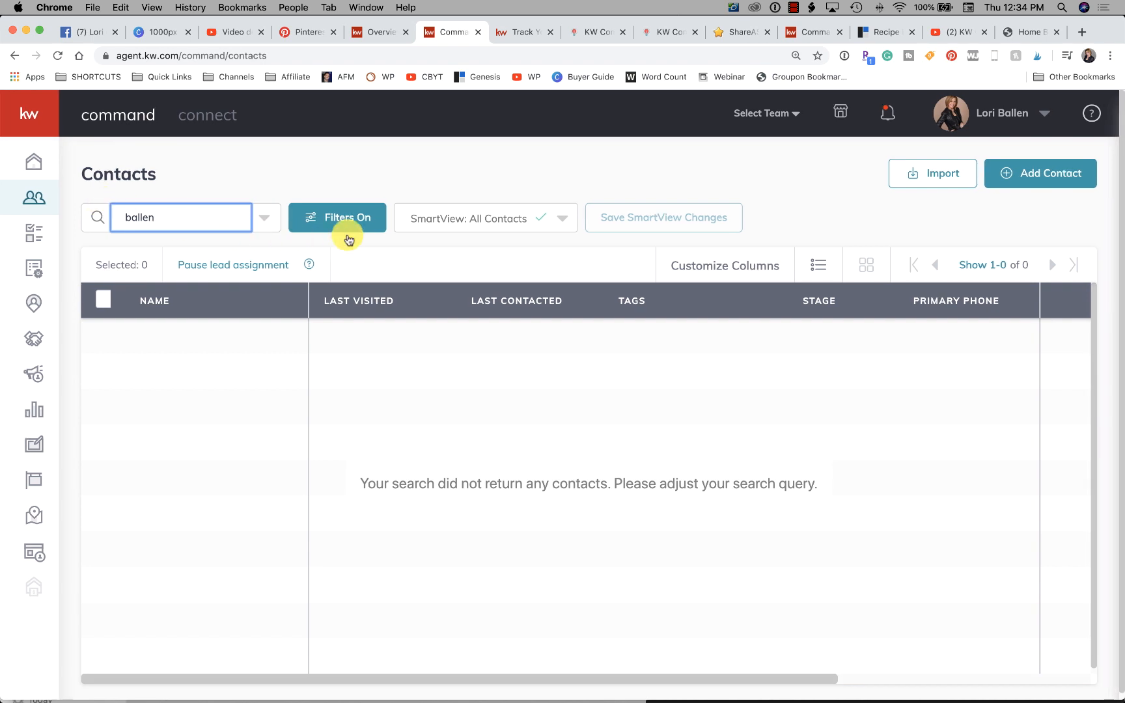
pyautogui.click(351, 213)
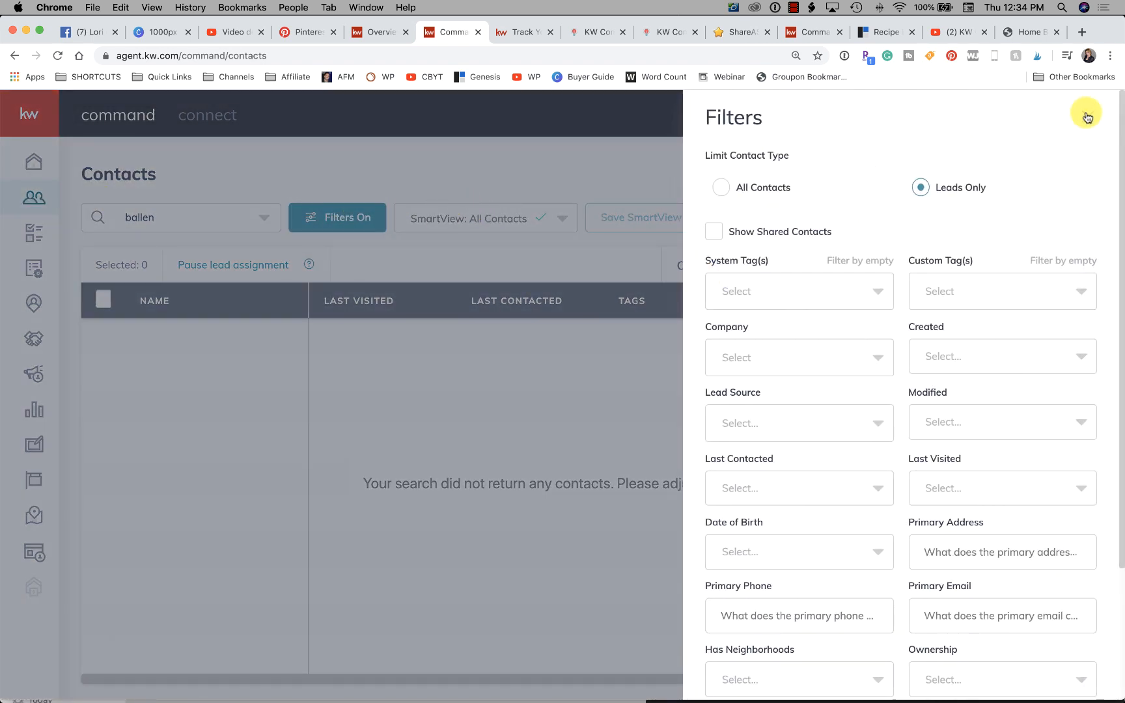
# - Set the contact filters to include All Contacts instead of leads only and apply them to the last-name search
pyautogui.click(1086, 117)
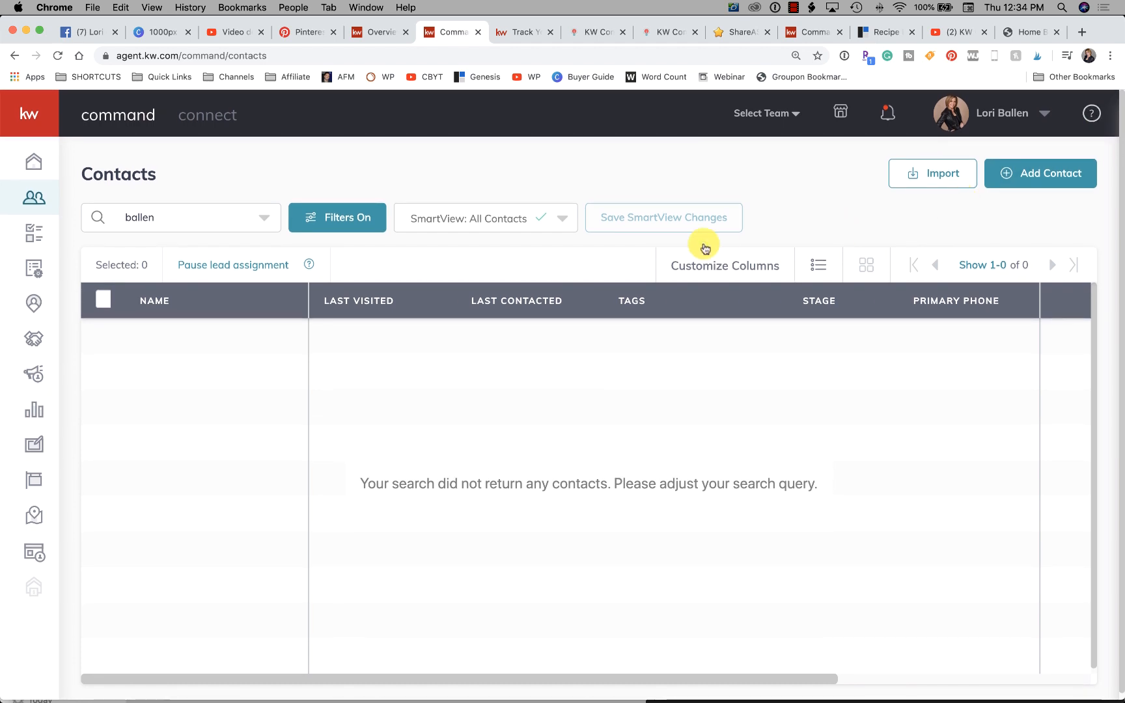
pyautogui.click(329, 215)
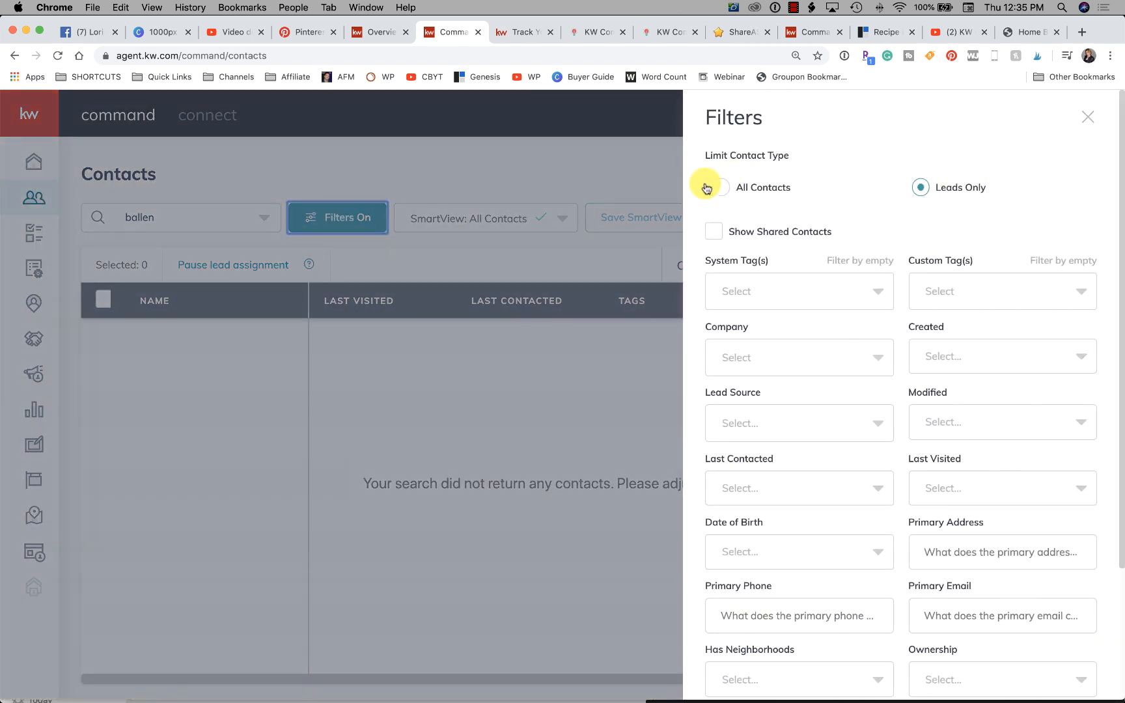
pyautogui.click(707, 188)
pyautogui.scroll(-3, 899, 306)
pyautogui.click(1050, 671)
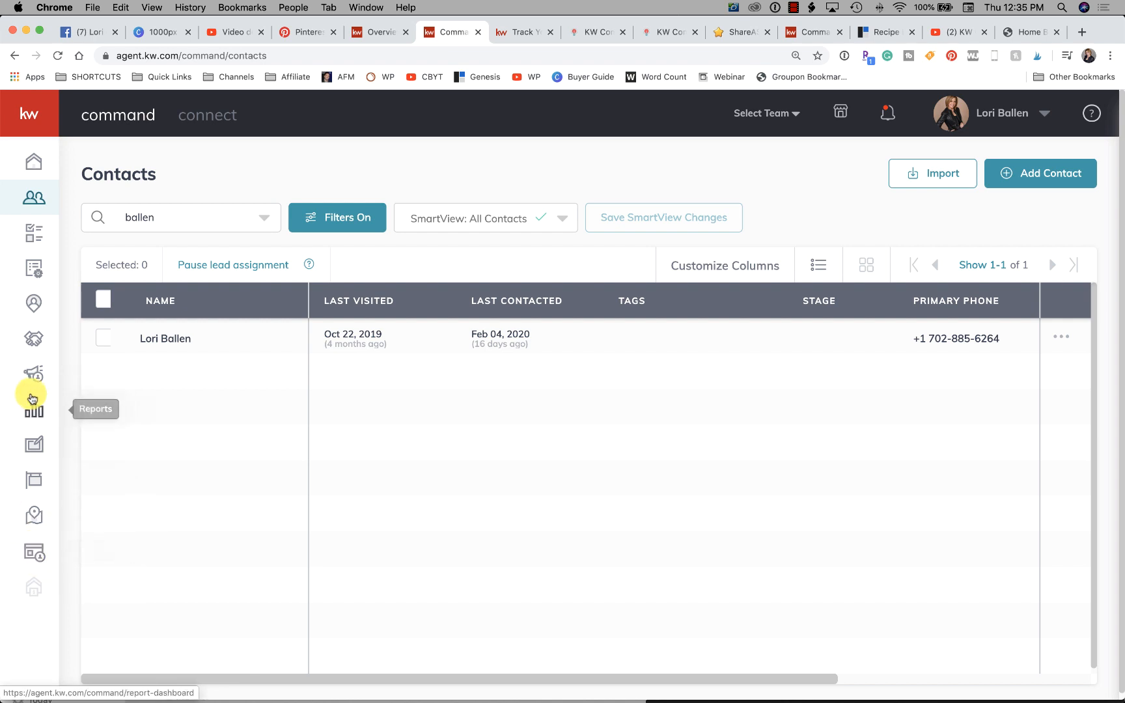
# - Open the SmartPlans page in a separate browser tab, keeping the Contacts list open
pyautogui.rightClick(34, 269)
pyautogui.click(384, 138)
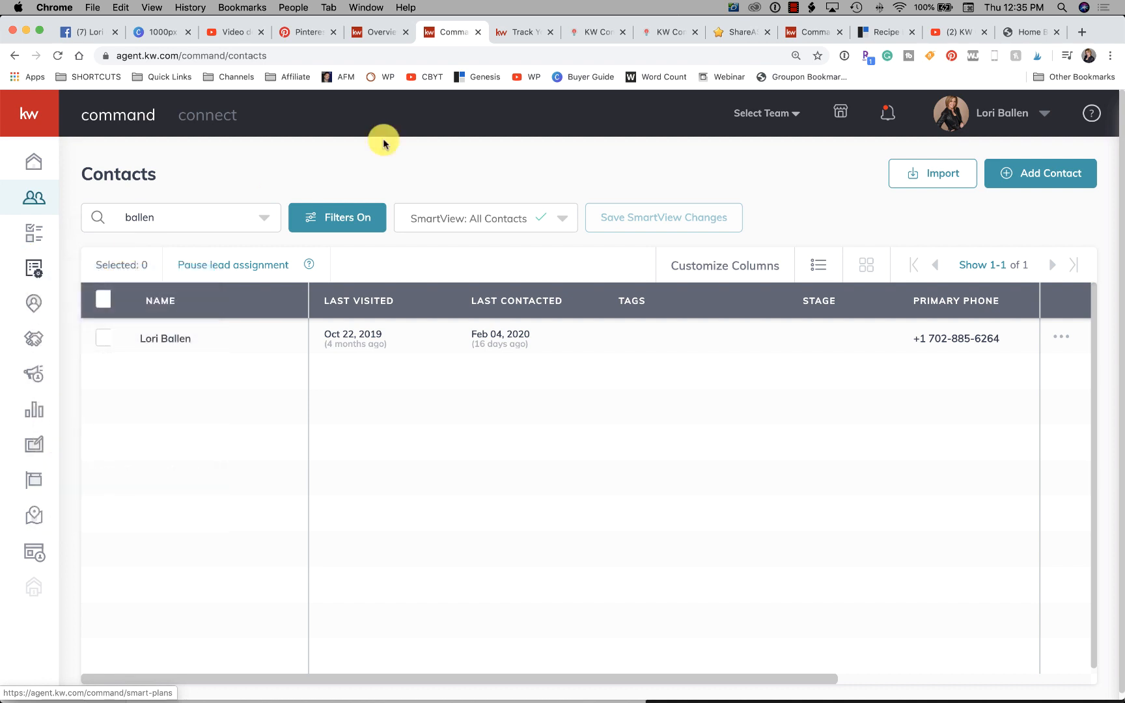
pyautogui.click(495, 30)
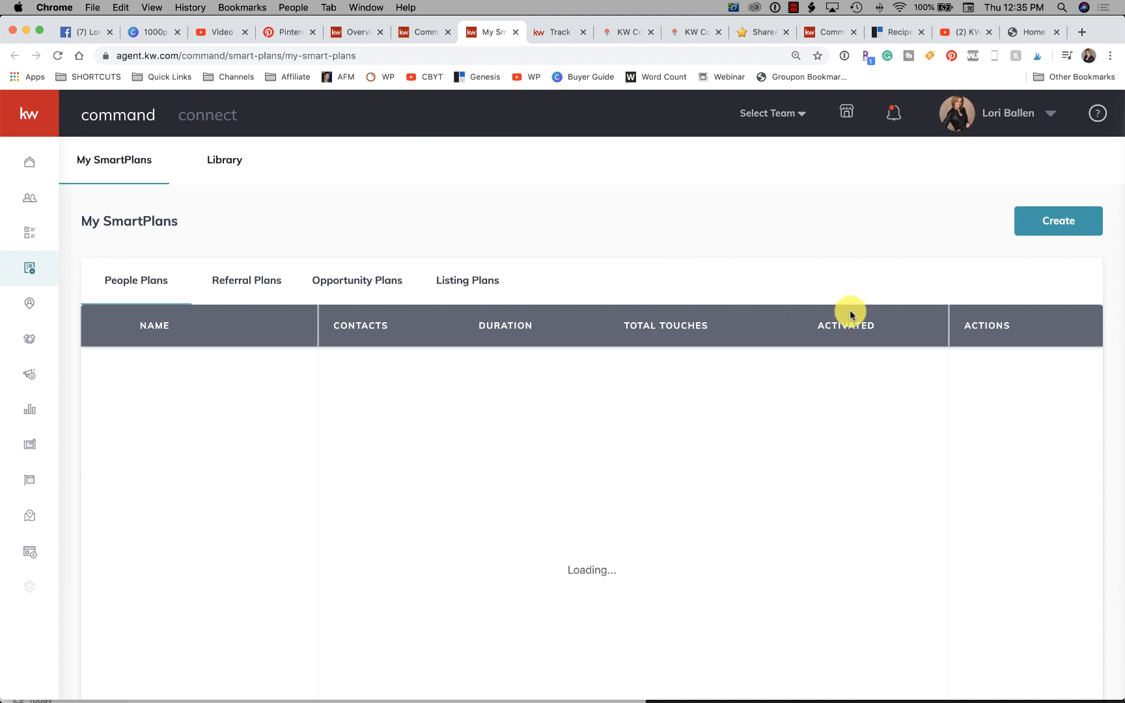
# - Create a new SmartPlan named Home Buyers Guide in the Contacts category with the Manual Add trigger event
pyautogui.click(1064, 225)
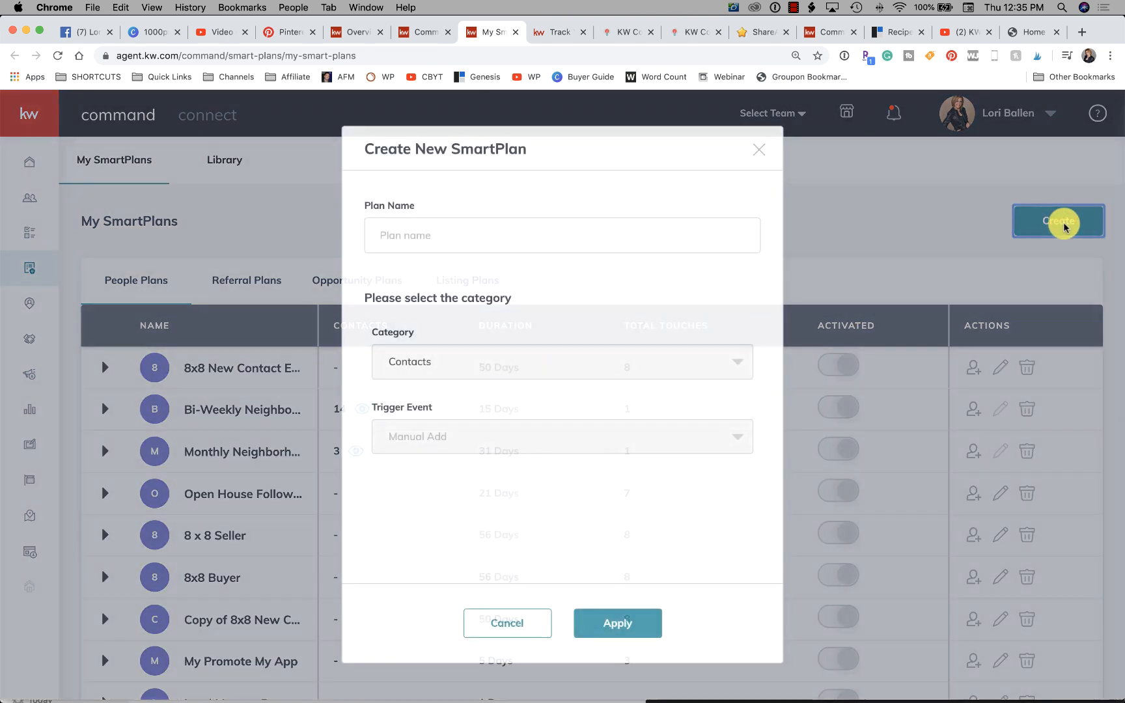
pyautogui.click(465, 241)
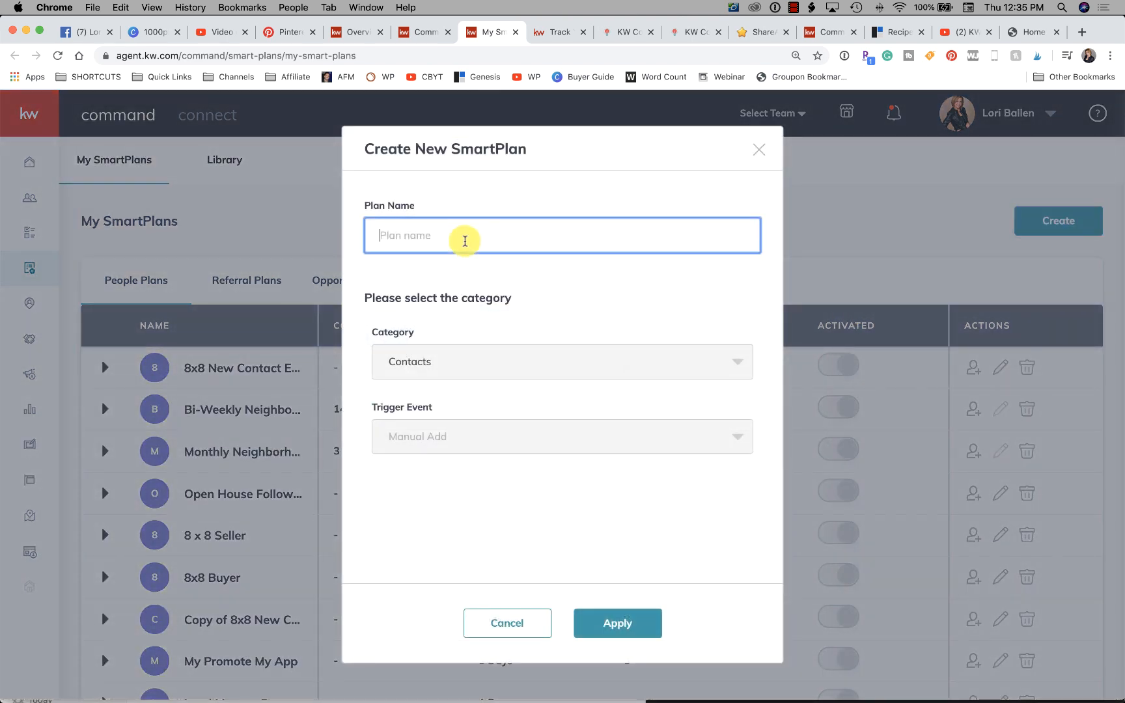
pyautogui.write('Home B')
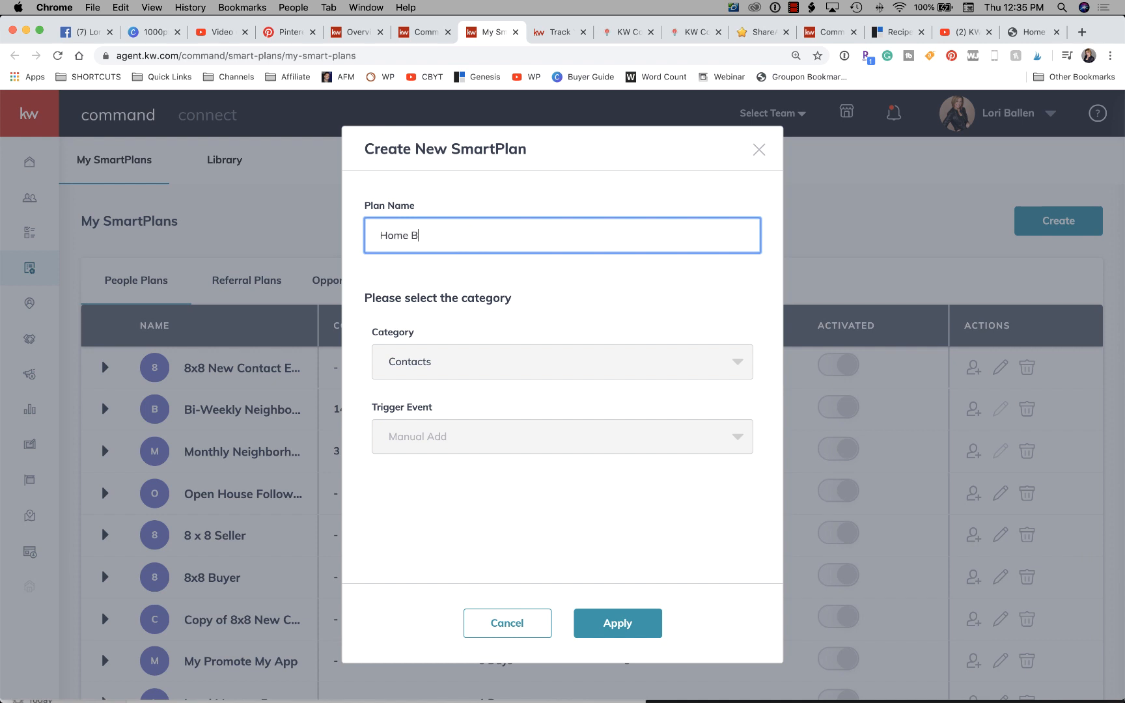
pyautogui.write('uyers Guide')
pyautogui.click(540, 353)
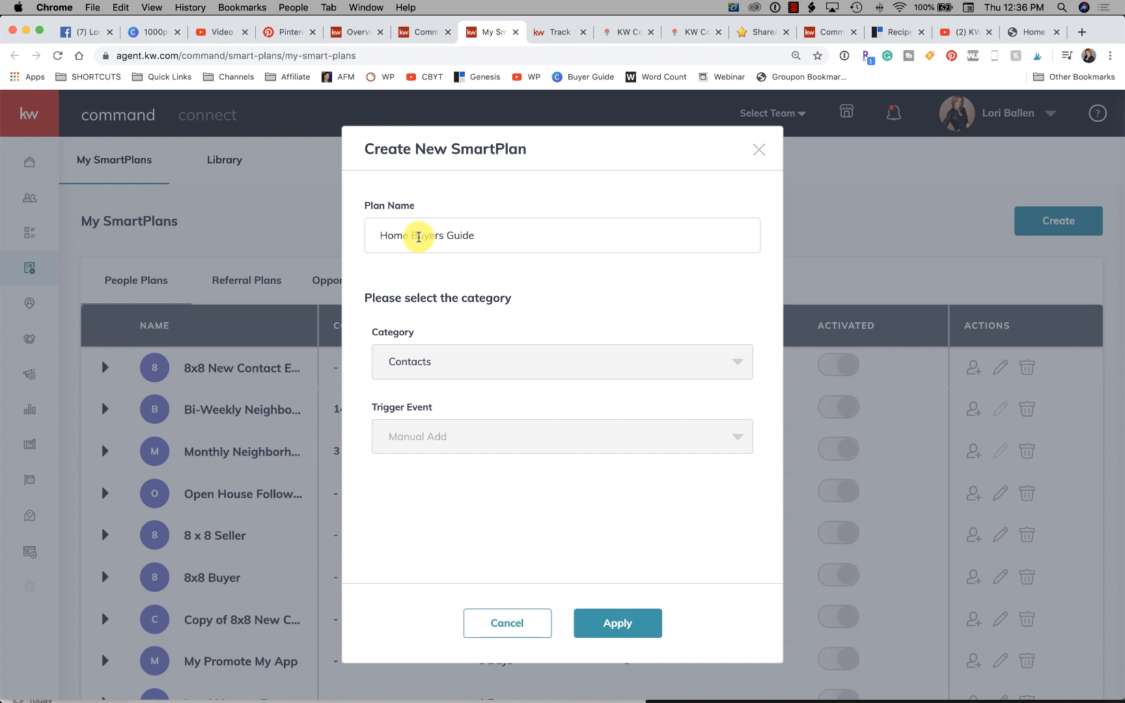
pyautogui.click(626, 629)
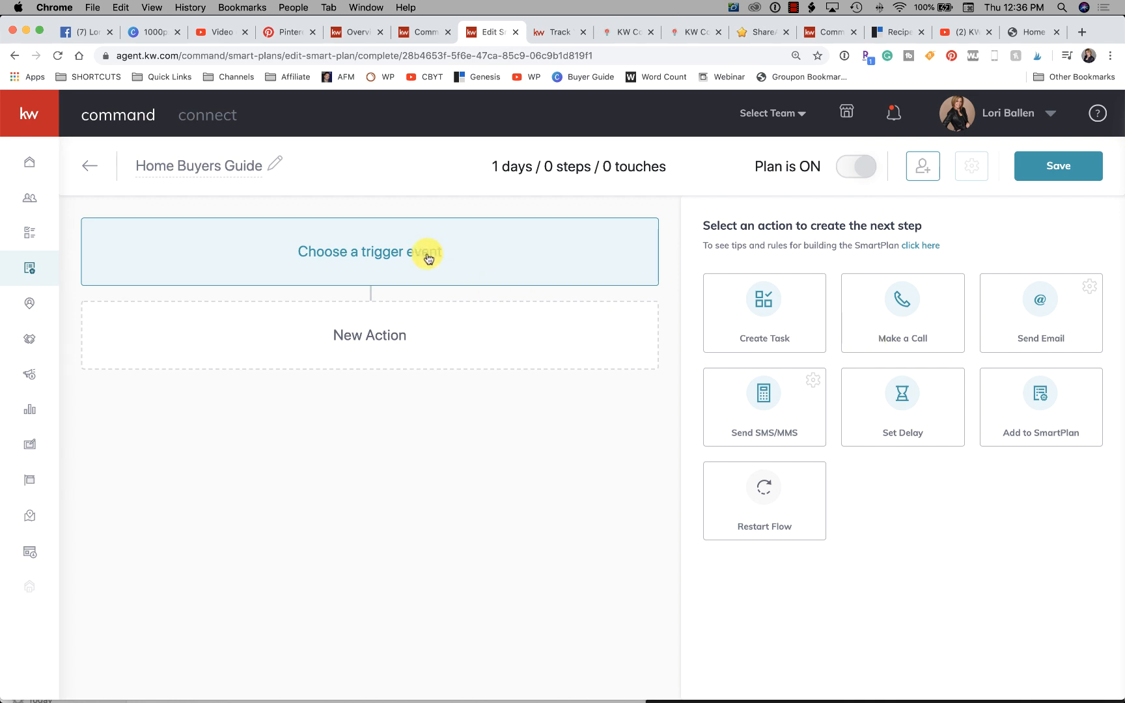
# - Look at the plan's trigger event settings without changing them, and add a Send SMS/MMS action as its first step
pyautogui.click(391, 258)
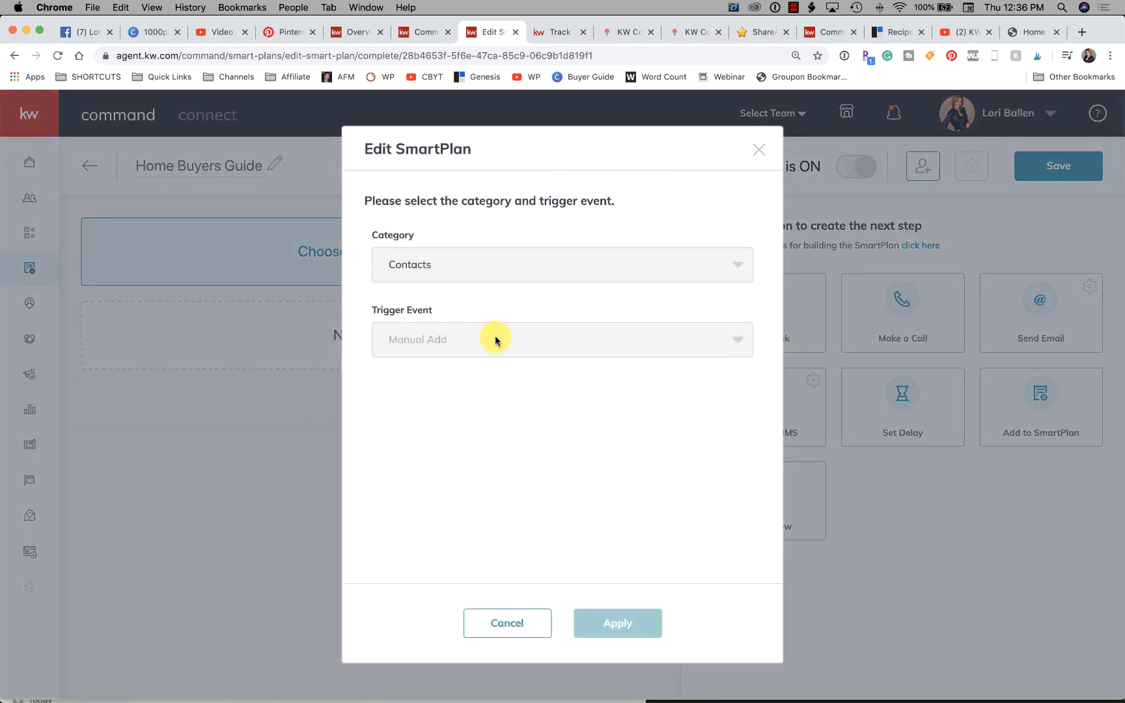
pyautogui.click(757, 151)
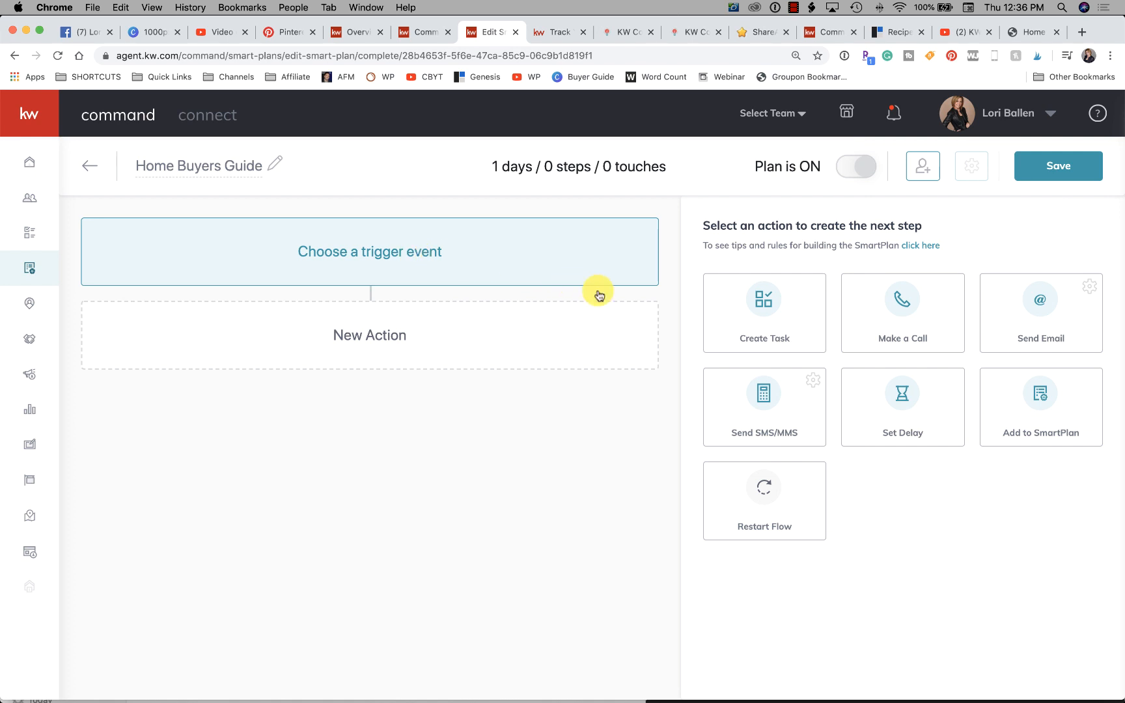
pyautogui.moveTo(767, 400)
pyautogui.mouseDown()
pyautogui.moveTo(490, 326)
pyautogui.moveTo(376, 337)
pyautogui.moveTo(763, 399)
pyautogui.mouseUp()
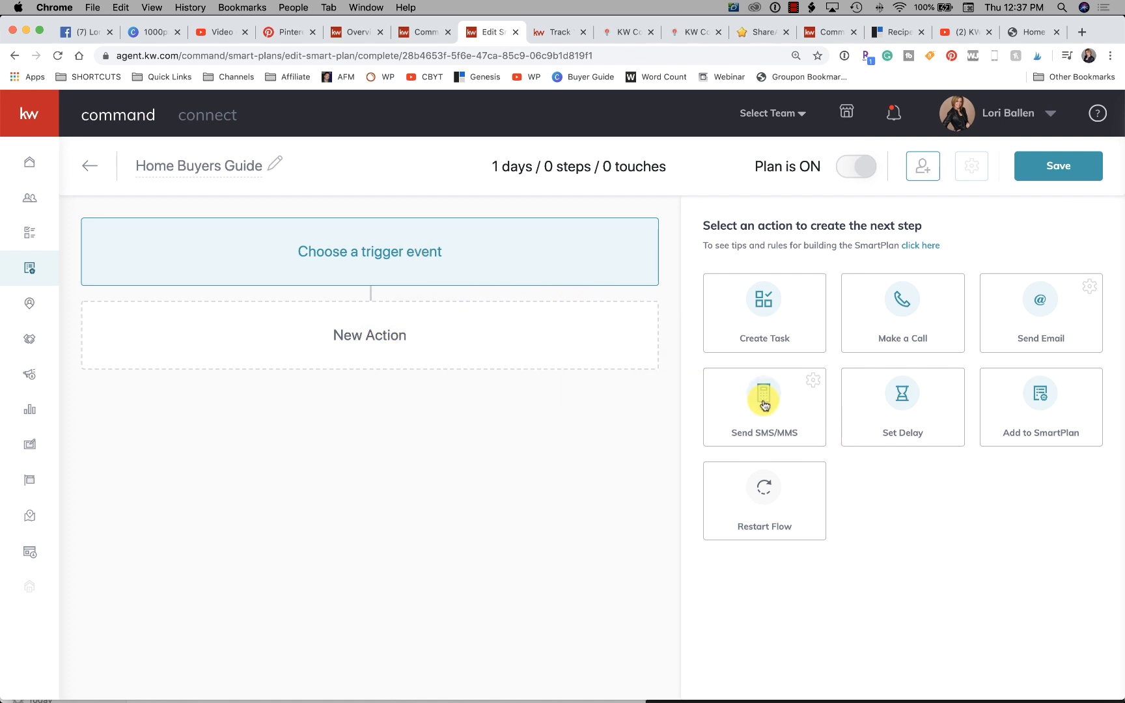
pyautogui.click(763, 401)
# - Begin the text message with "Hi" followed by the contact.first.name merge field
pyautogui.scroll(-1, 301, 346)
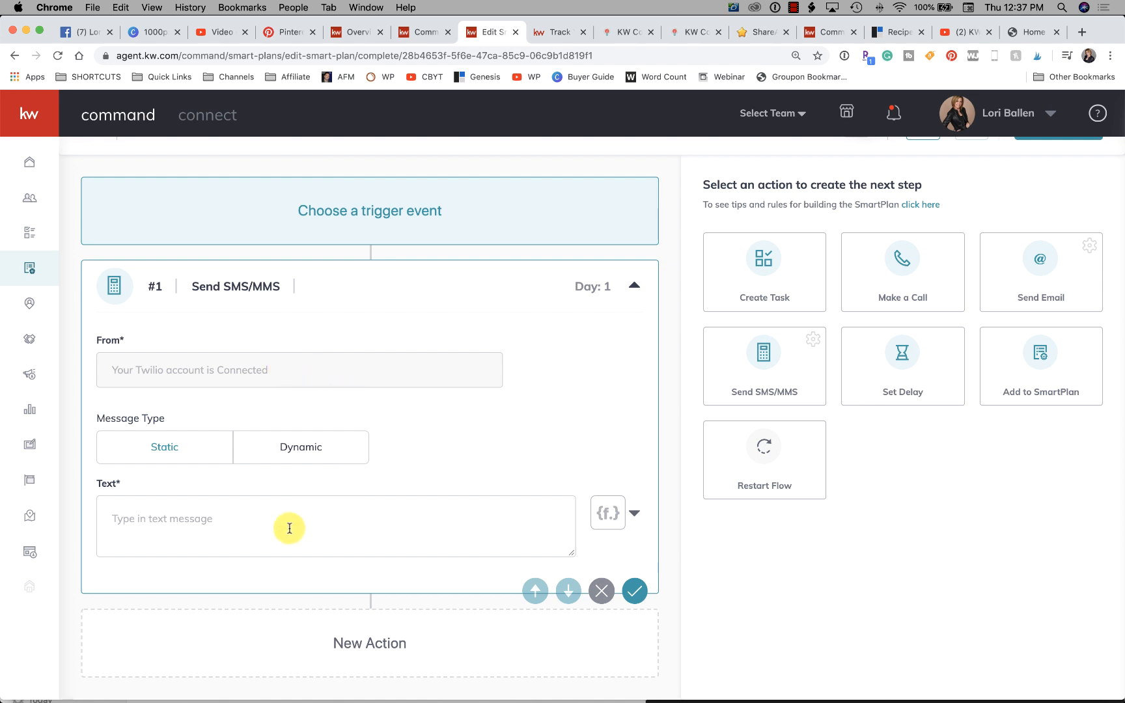
pyautogui.click(242, 503)
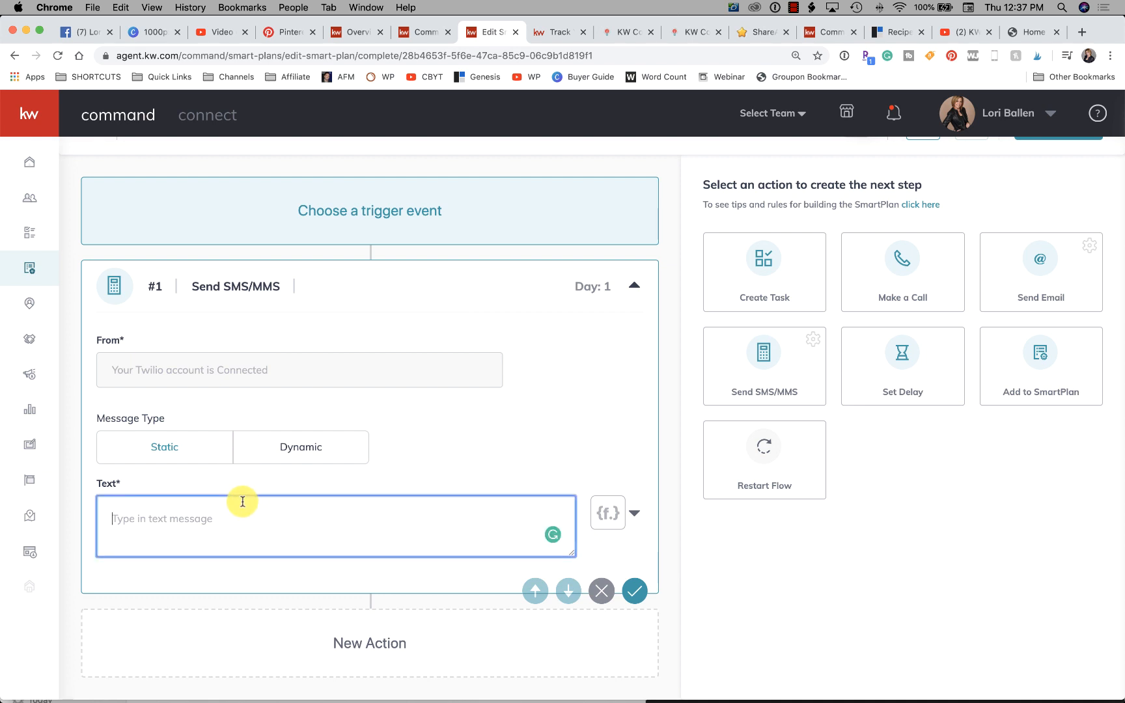
pyautogui.write('Hi')
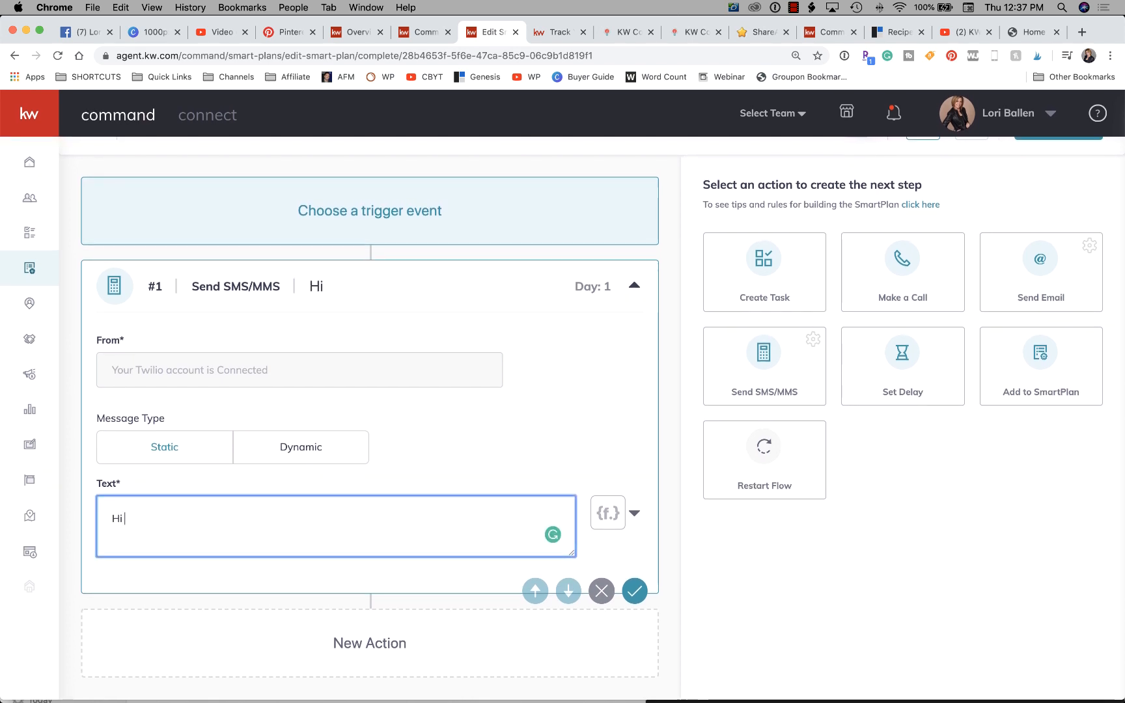
pyautogui.click(607, 515)
pyautogui.click(607, 516)
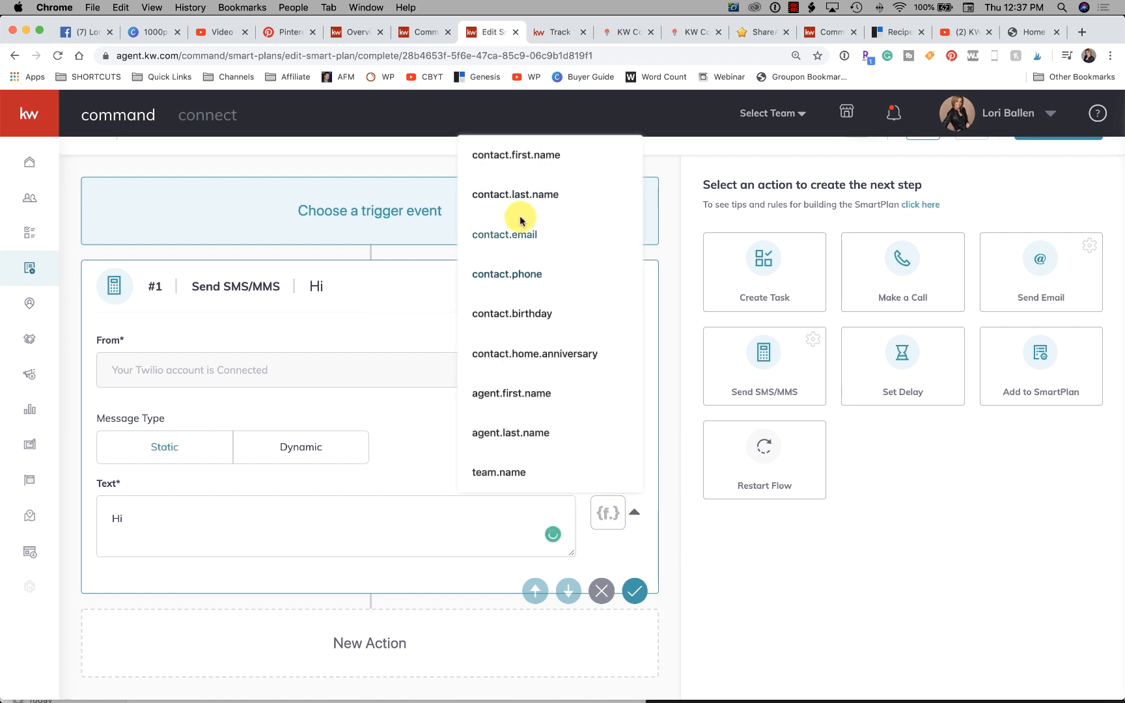
pyautogui.scroll(2, 514, 218)
pyautogui.click(518, 196)
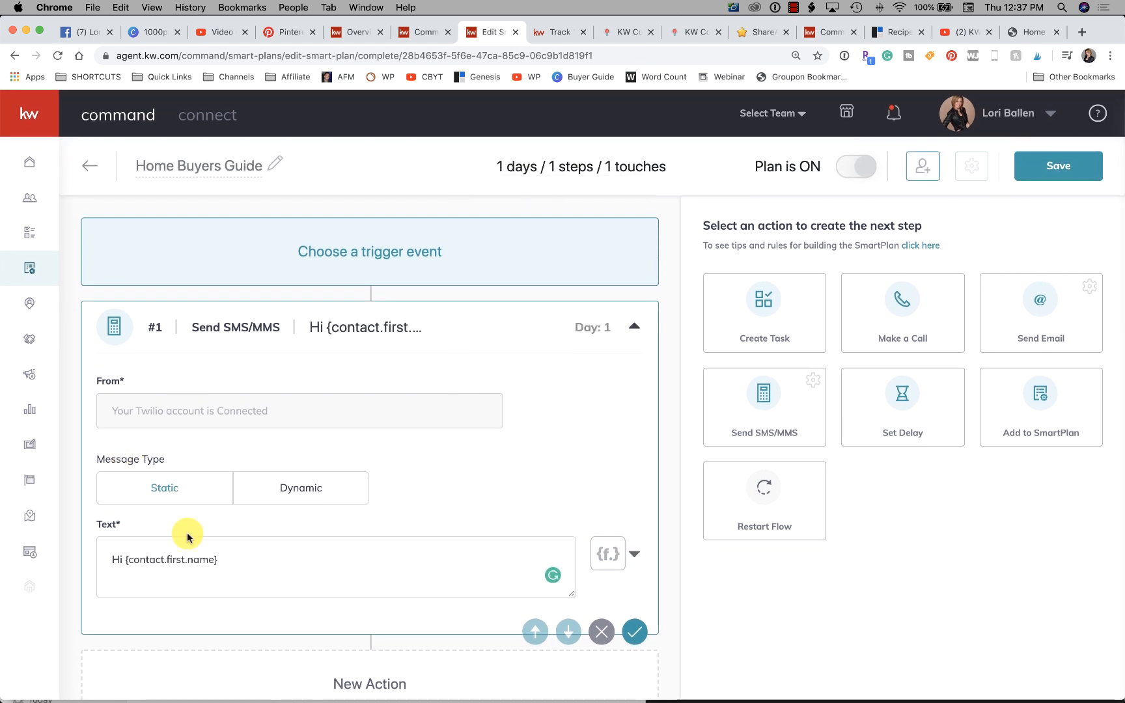
# - Continue the text message after the merge field with ", Here is the home buyers guide you requested." and correct the misspelled "home"
pyautogui.click(257, 561)
pyautogui.write(', Heere')
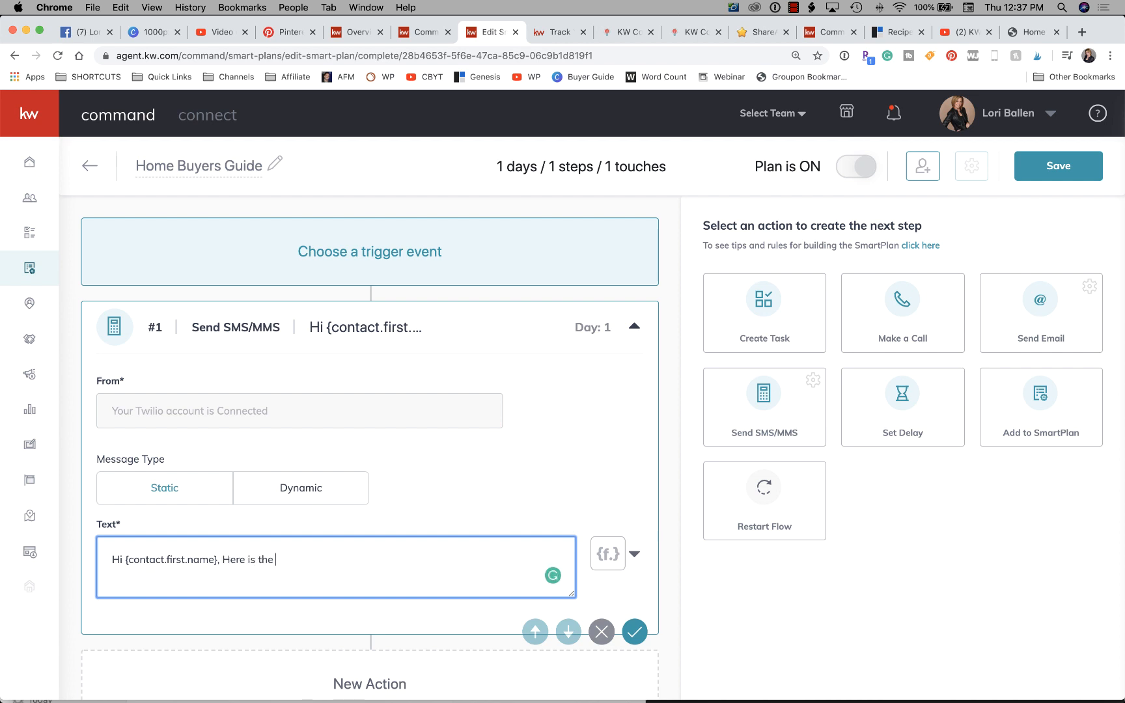
pyautogui.write(' is the homee buyers guide you requested.')
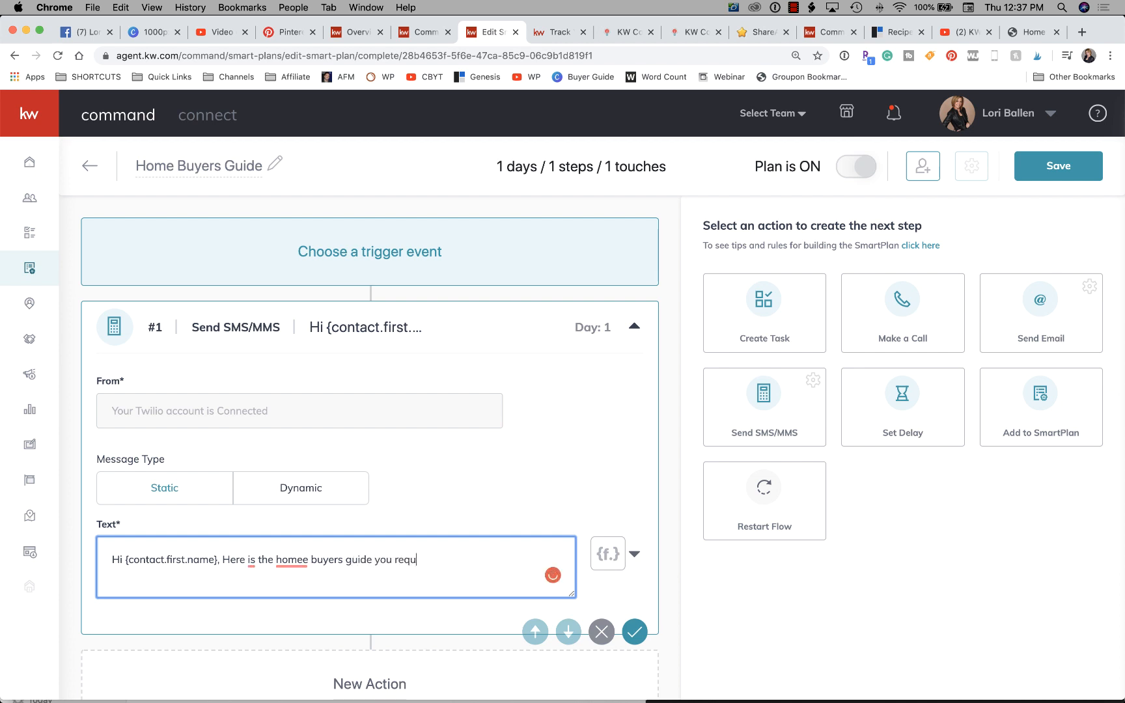
pyautogui.click(294, 583)
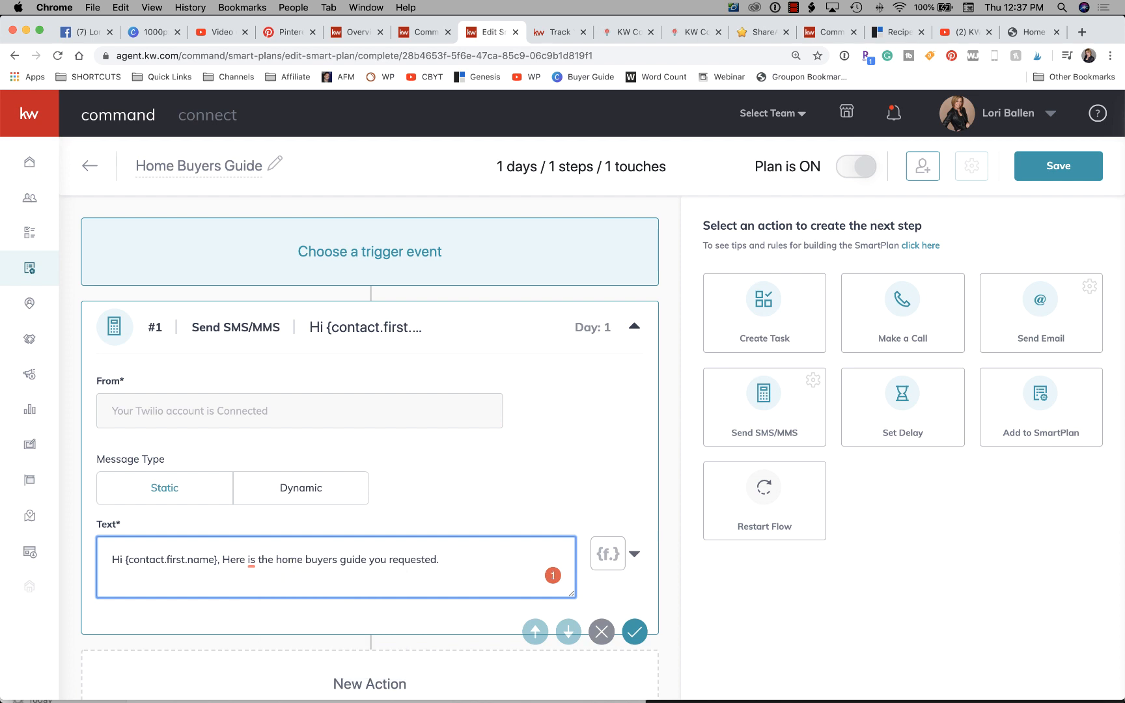
pyautogui.click(443, 559)
# - Examine the merge fields available for the text message and review the message wording
pyautogui.scroll(-1, 440, 558)
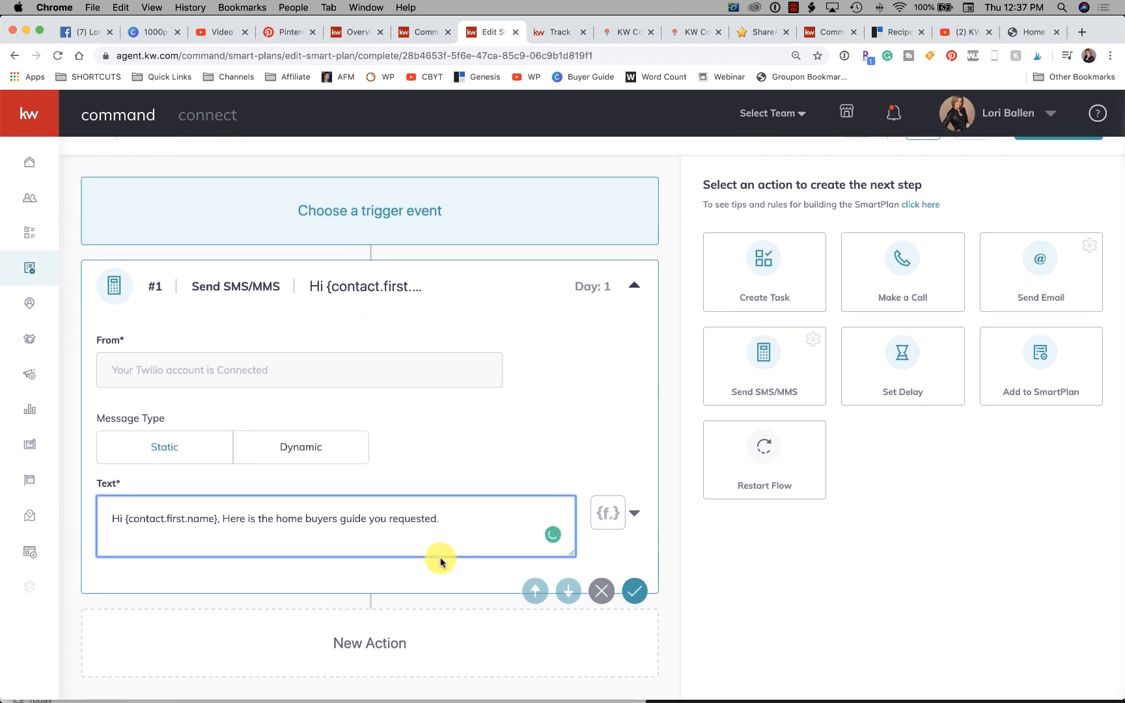
pyautogui.click(634, 514)
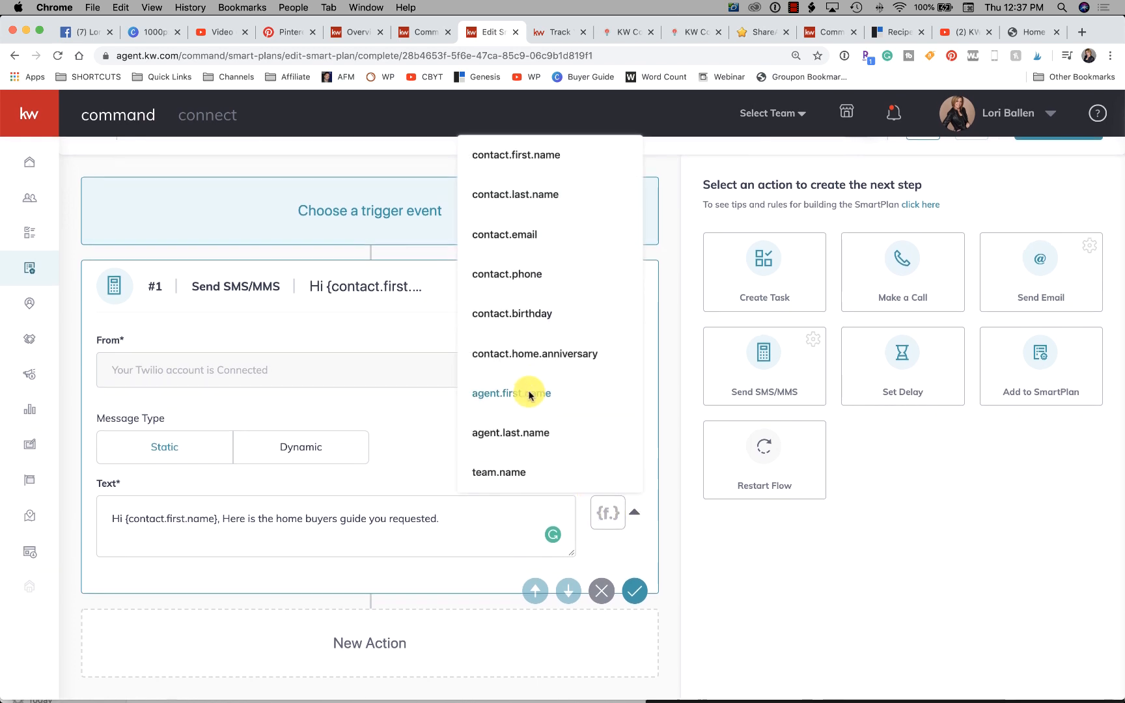
pyautogui.scroll(1, 528, 391)
pyautogui.click(463, 573)
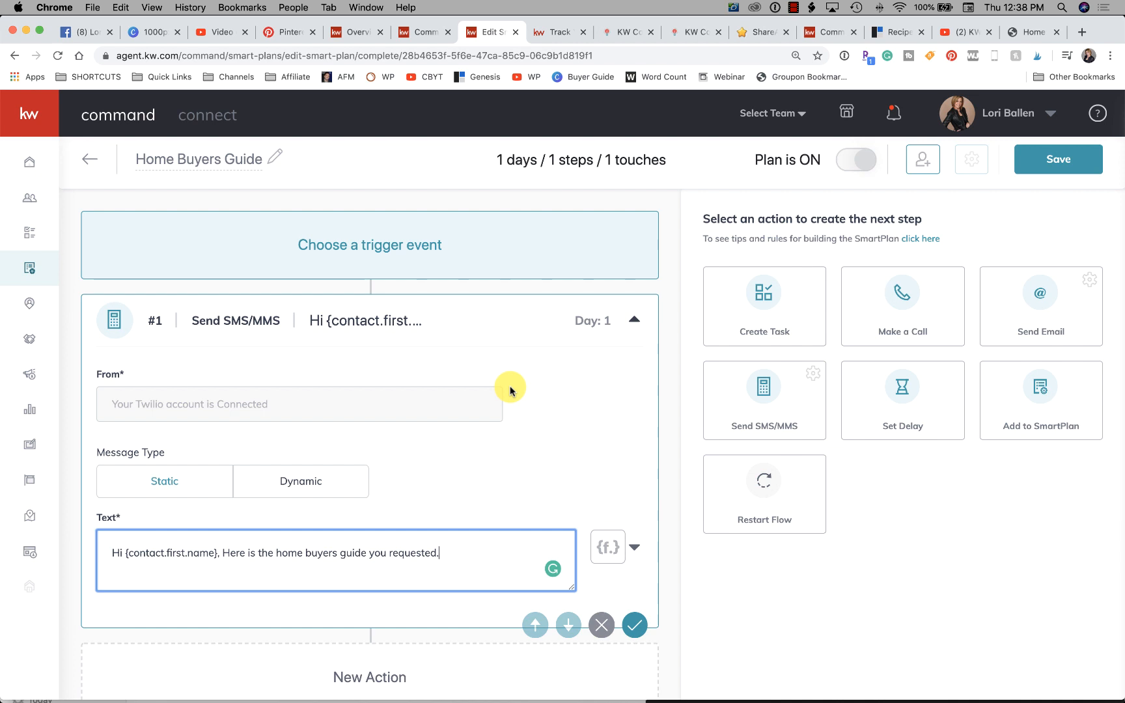
pyautogui.scroll(-1, 511, 502)
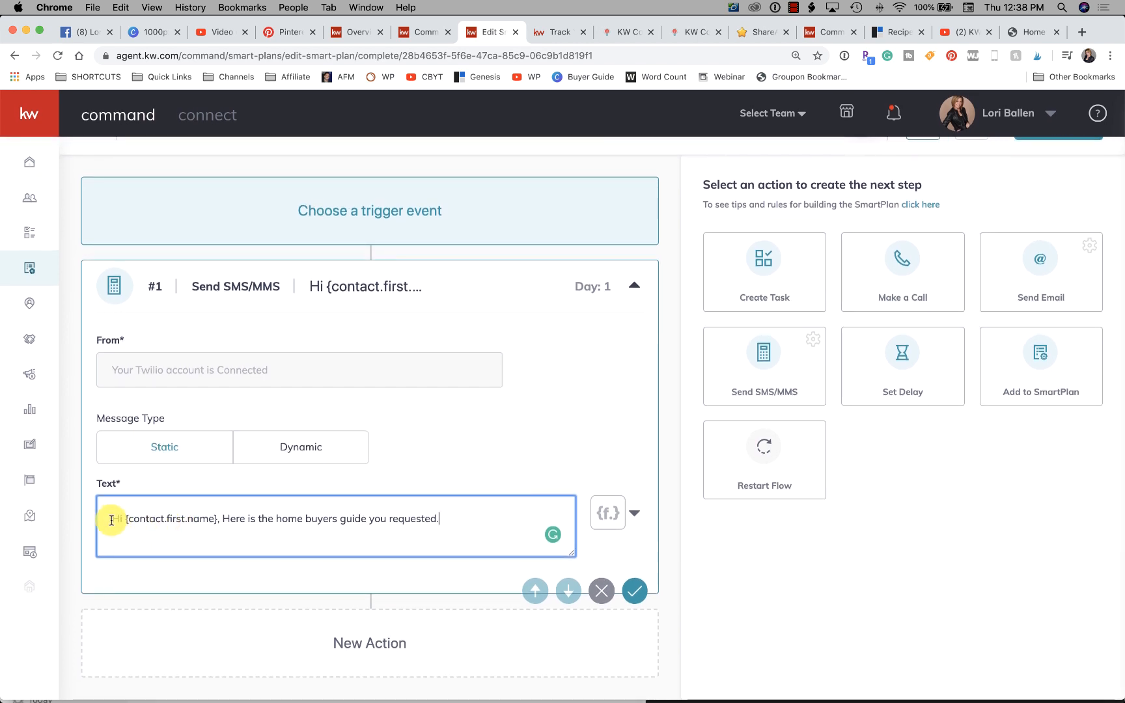
pyautogui.moveTo(112, 519); pyautogui.dragTo(458, 521)
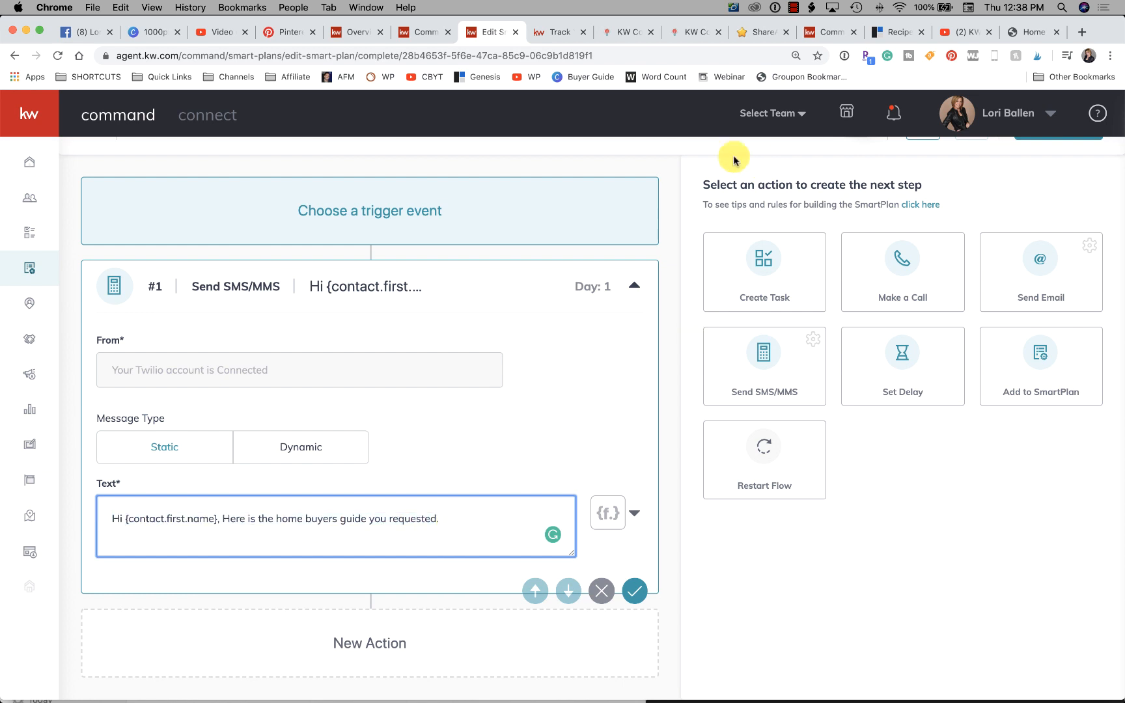
# - Load bit.ly in the browser tab showing the KW Command blog category to reach the Bitly links dashboard
pyautogui.click(552, 33)
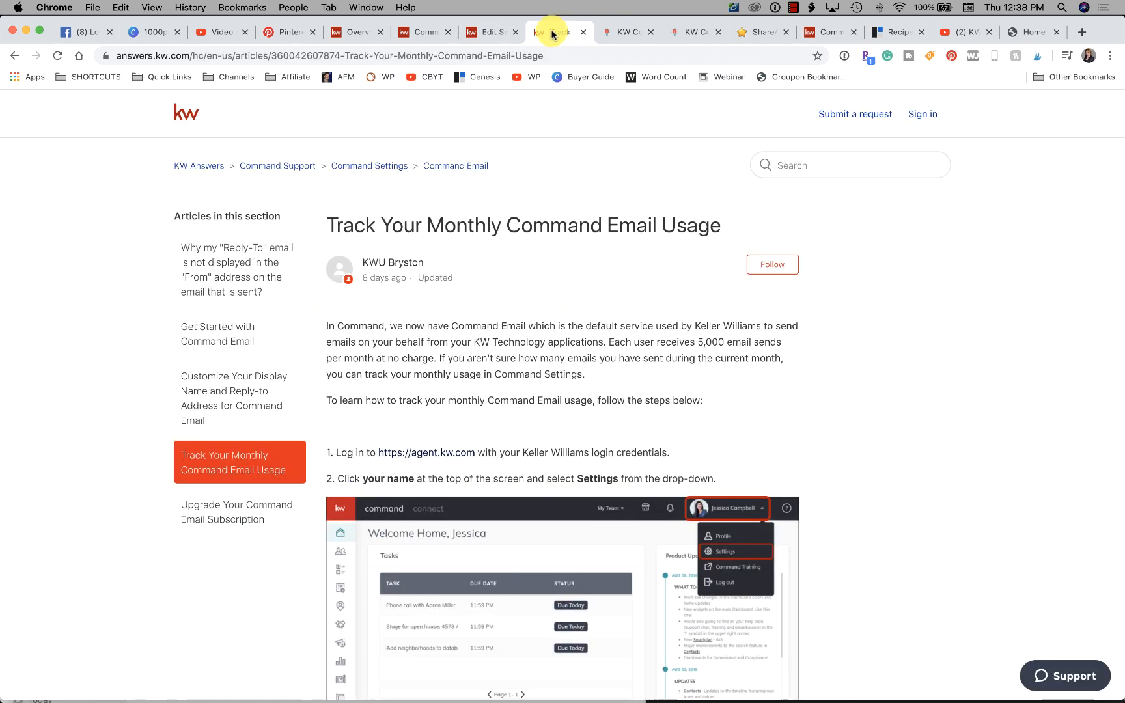
pyautogui.click(615, 32)
pyautogui.click(590, 56)
pyautogui.write('bit.ly')
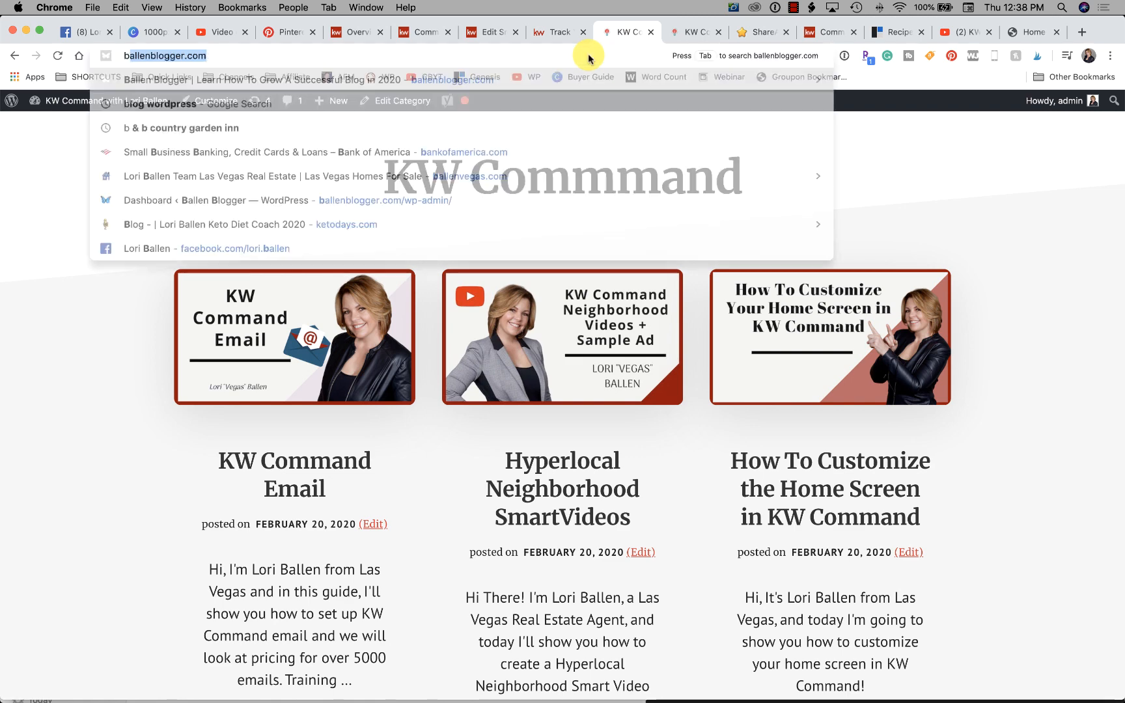
pyautogui.press('Return')
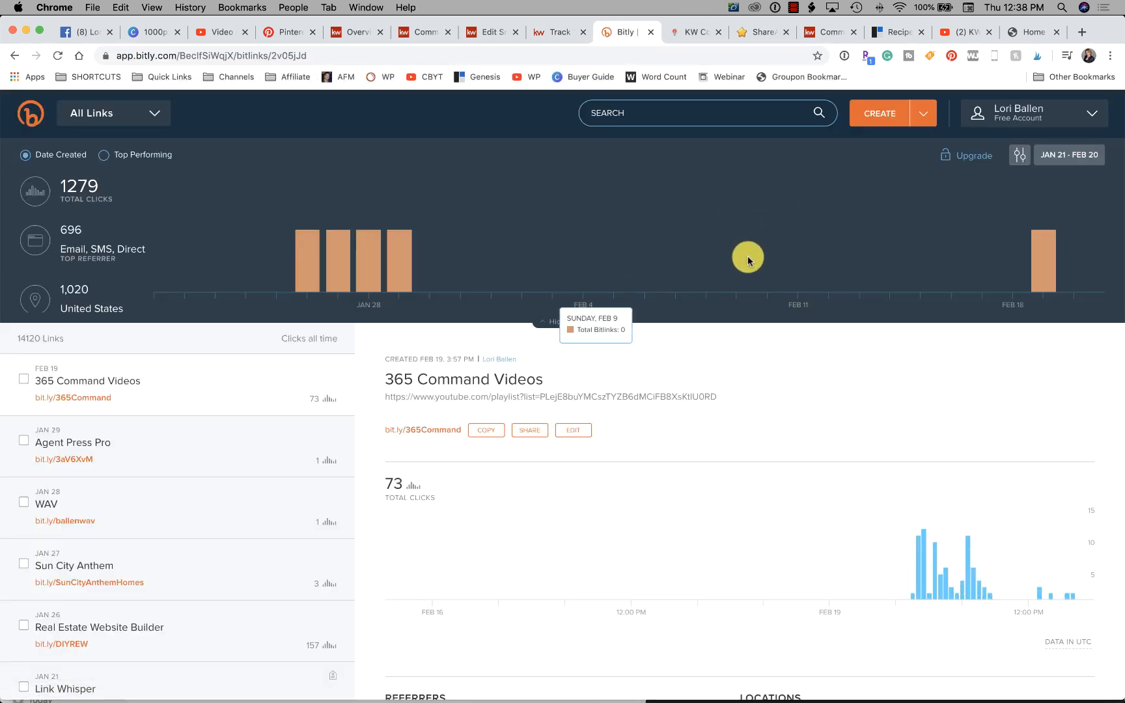
# - Copy the 365 Command Videos short link in Bitly and switch back to the Home Buyers Guide SmartPlan editor in KW Command
pyautogui.scroll(-3, 625, 488)
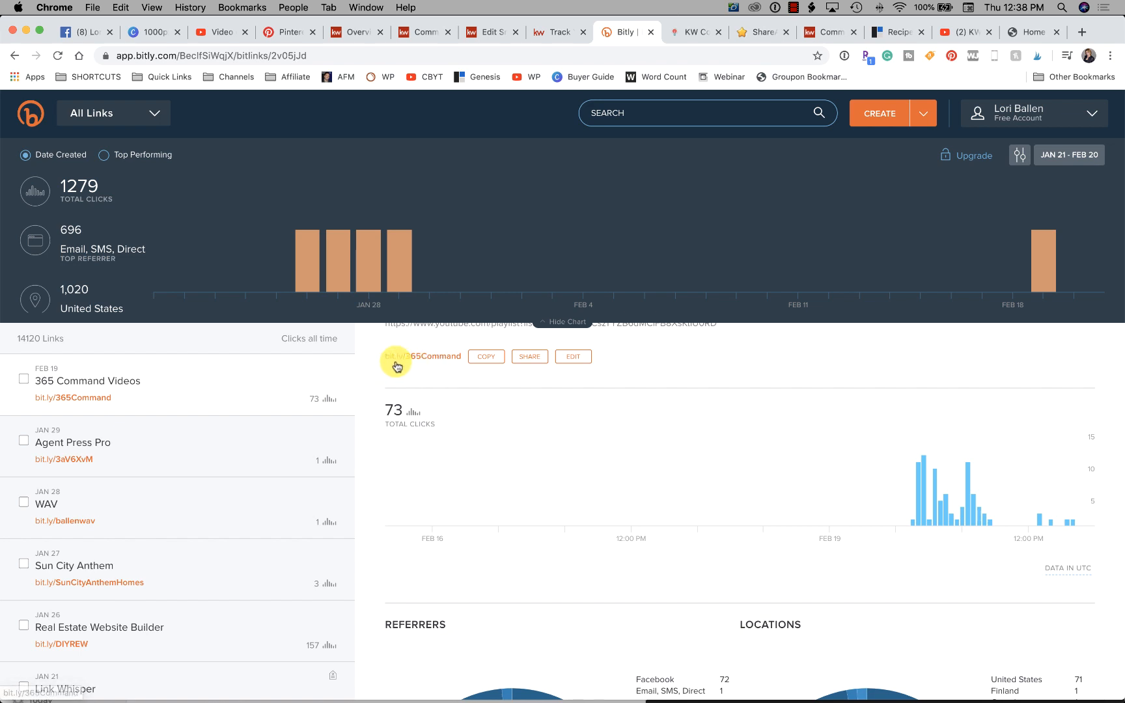
pyautogui.scroll(1, 417, 376)
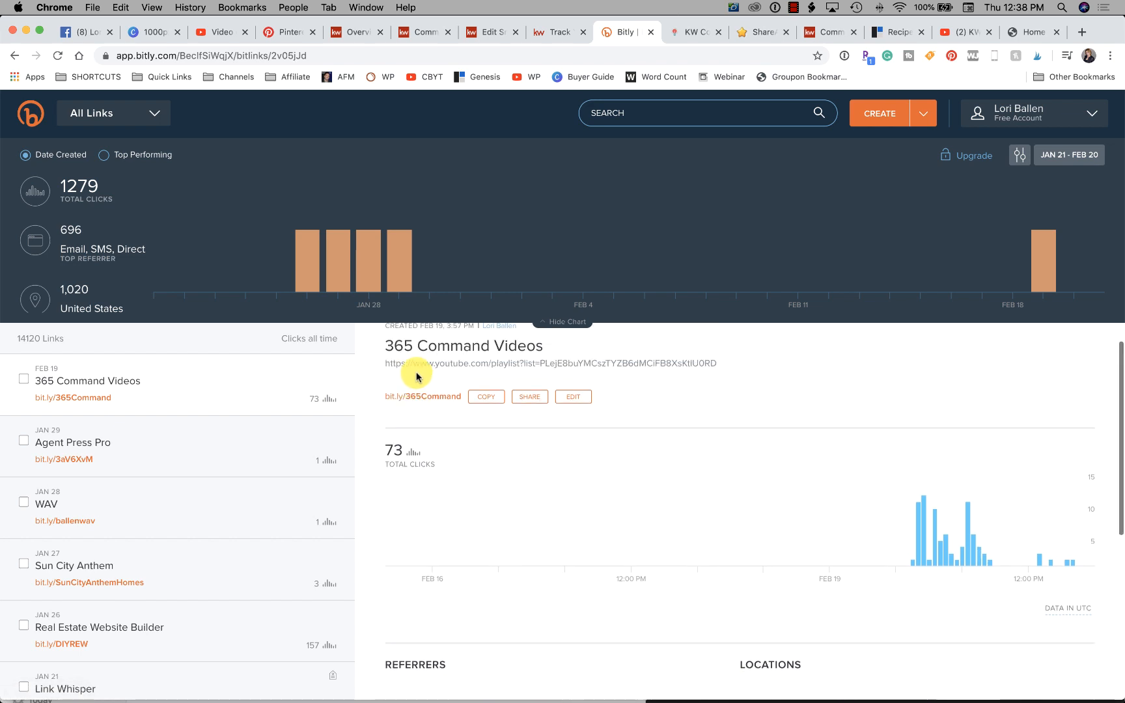
pyautogui.scroll(1, 500, 404)
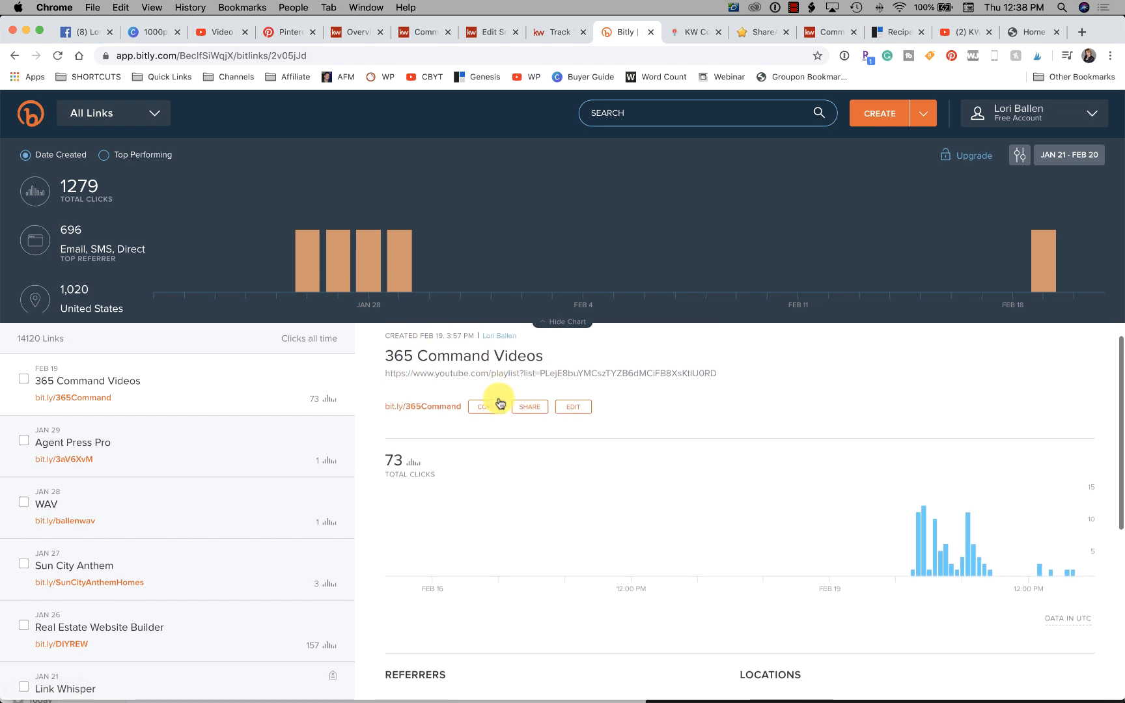
pyautogui.scroll(-1, 500, 403)
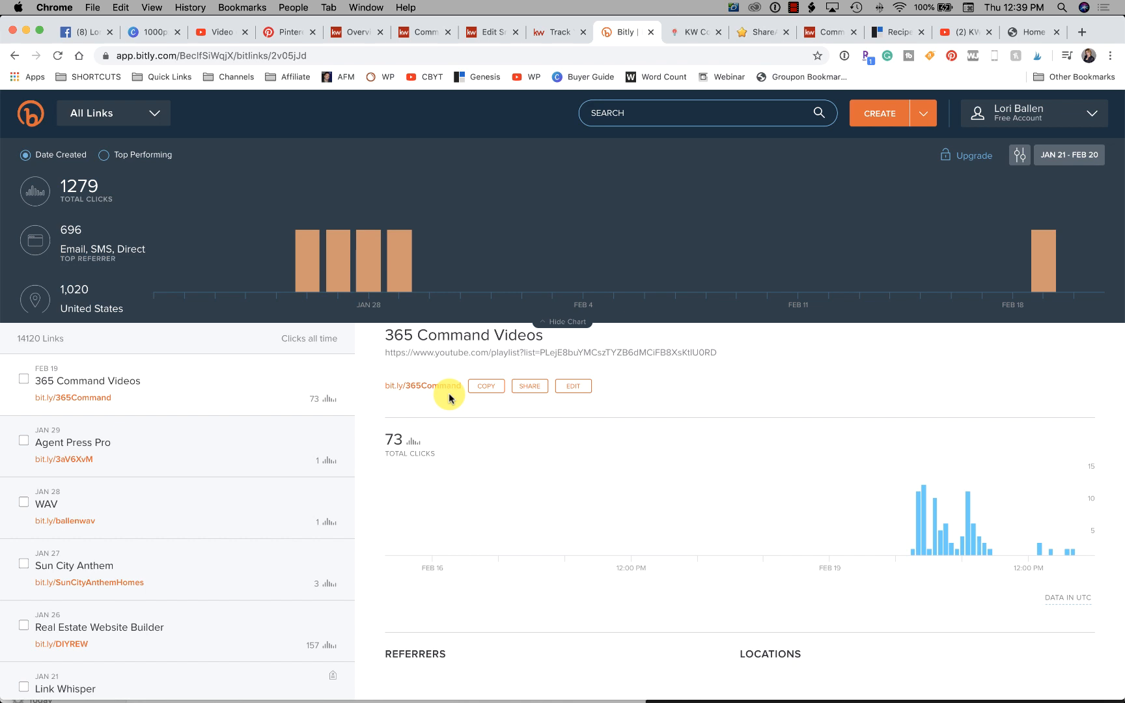
pyautogui.click(486, 388)
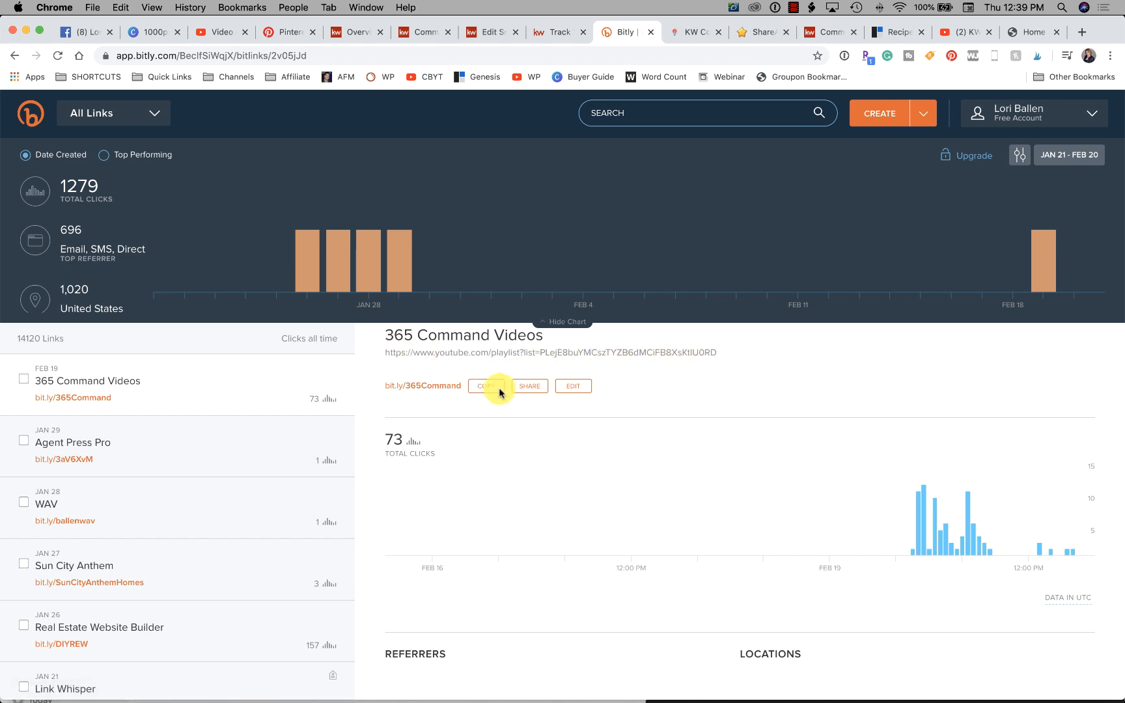
pyautogui.click(565, 32)
pyautogui.click(478, 32)
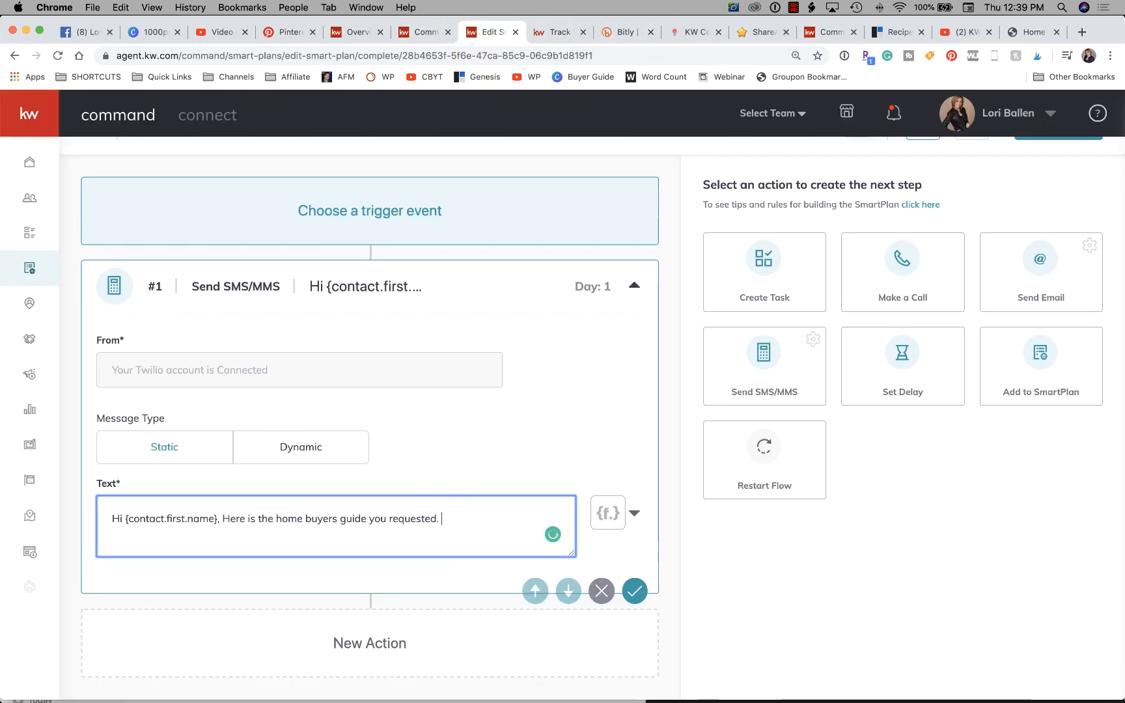
pyautogui.write('Get the Guide Here:')
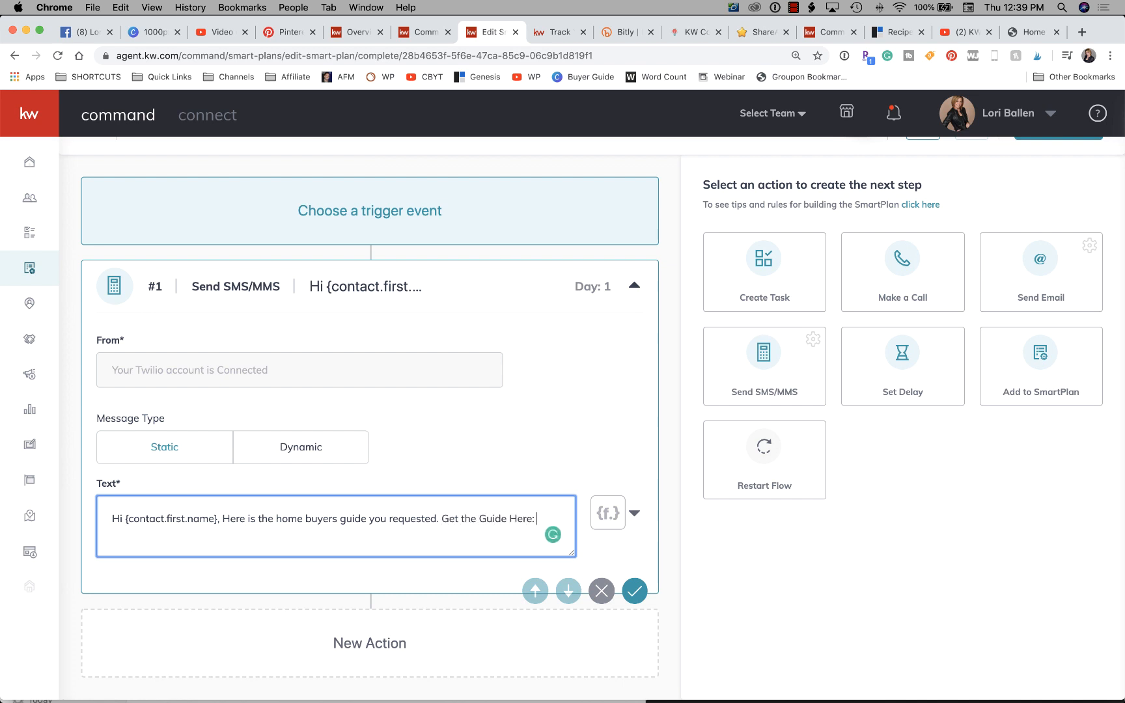
pyautogui.press('super+v')
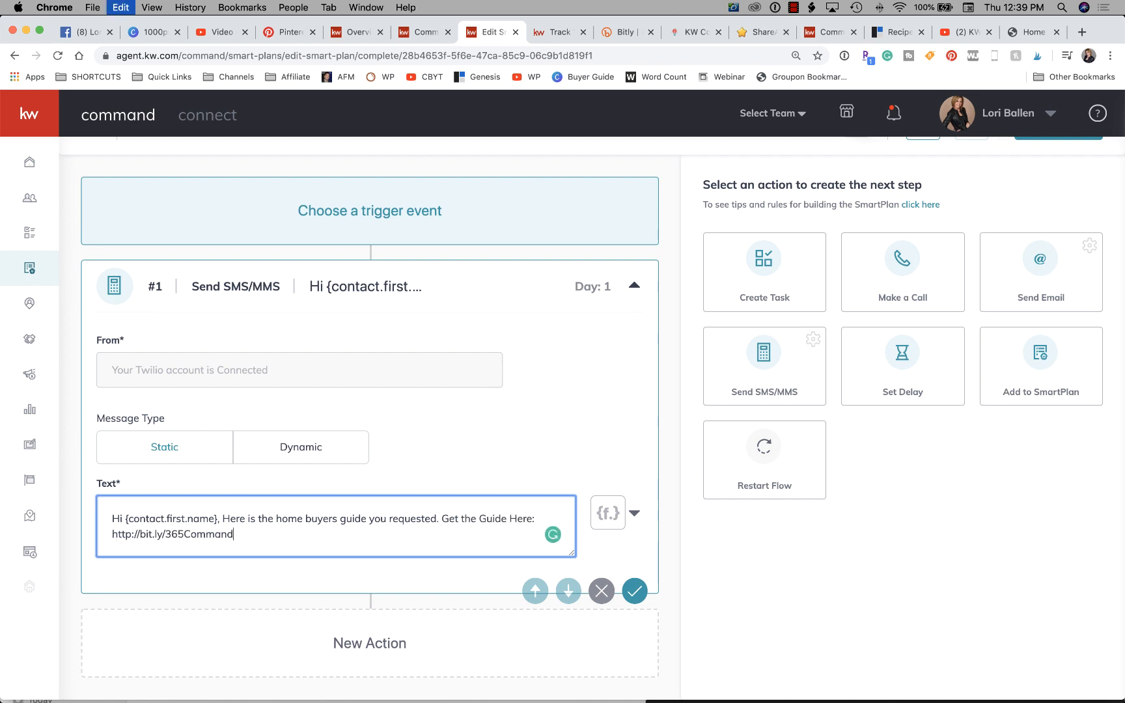
pyautogui.scroll(1, 454, 519)
pyautogui.scroll(-1, 454, 519)
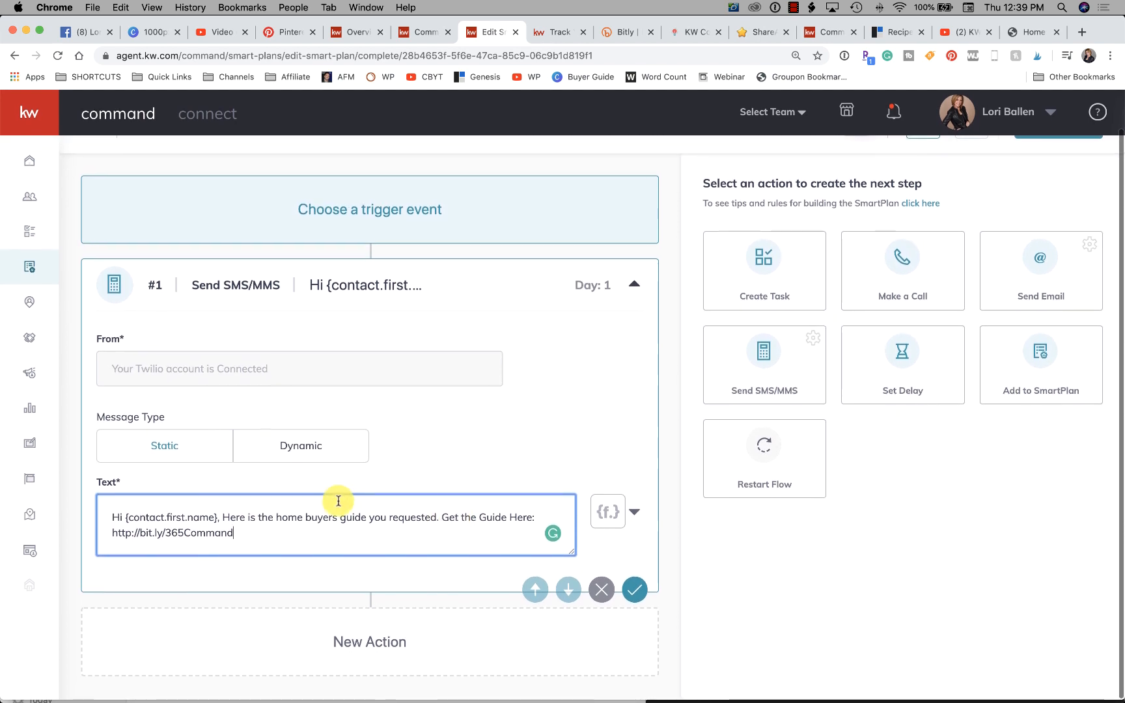
# - Extend the text message after the link with "Call me when ready to shop" and the agent's phone number
pyautogui.write('- Lori Bal')
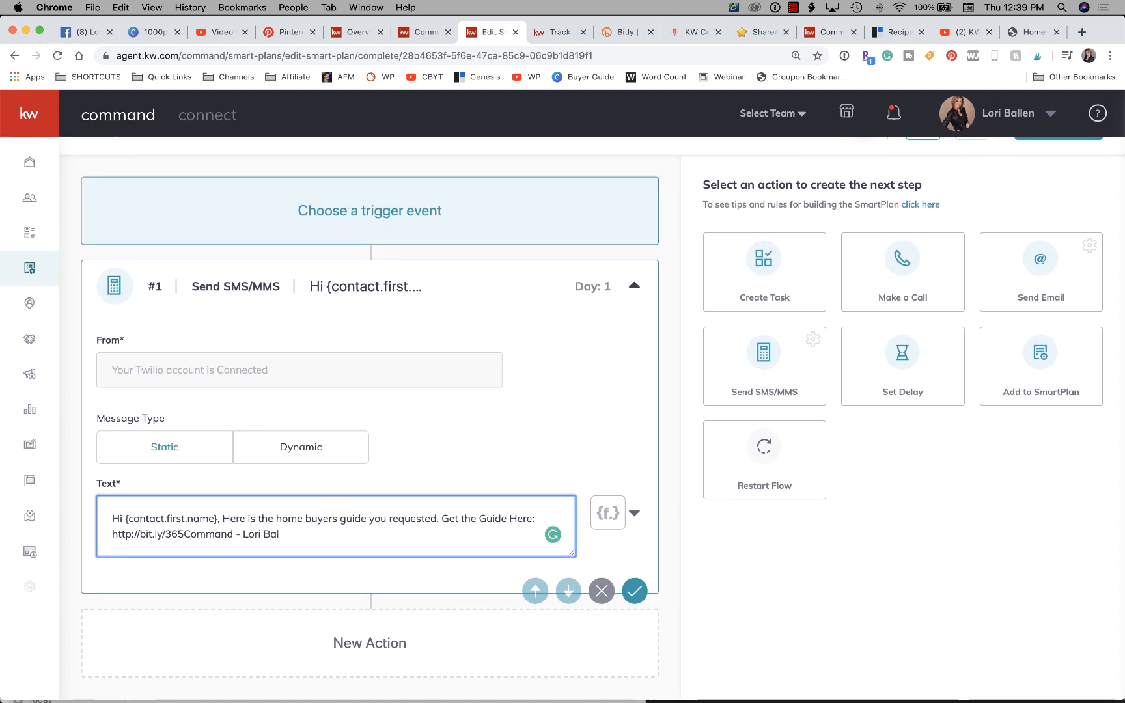
pyautogui.write('leen')
pyautogui.press('BackSpace')
pyautogui.press('BackSpace')
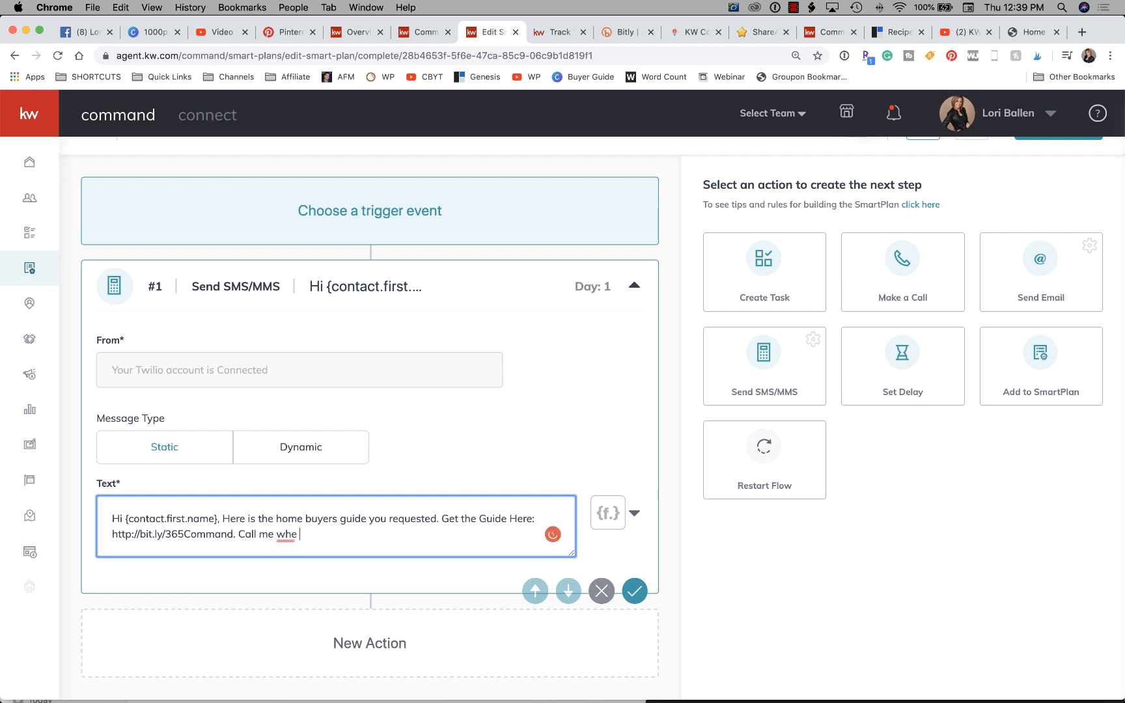
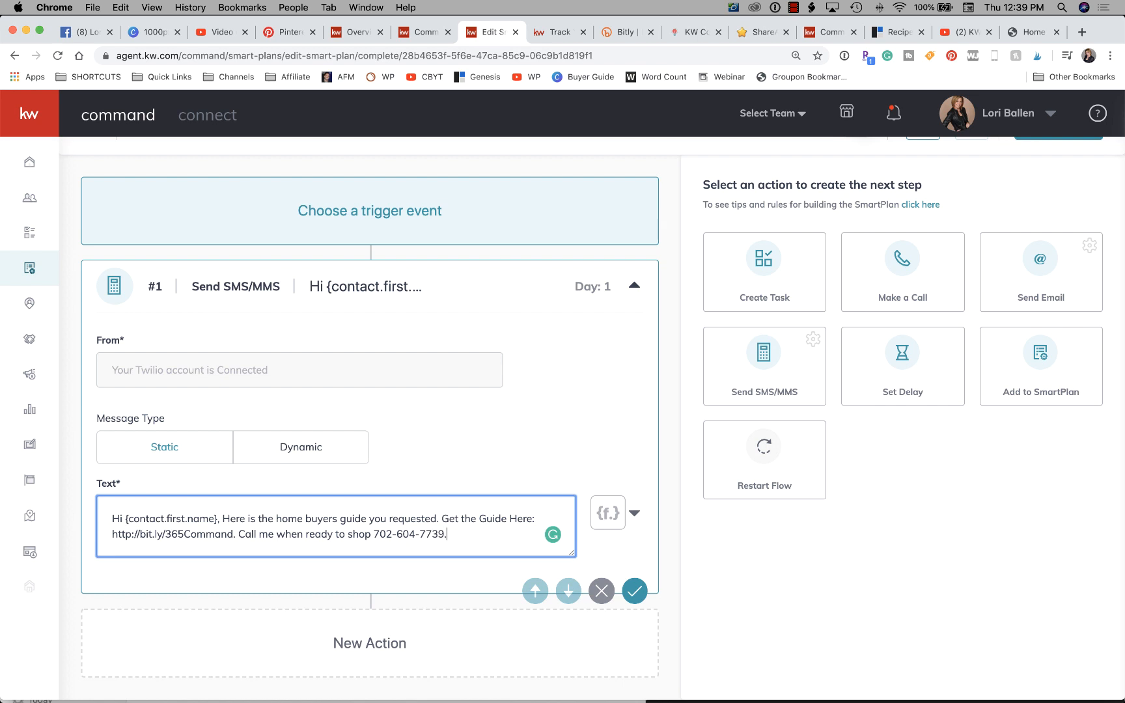
# - Replace the call-me sentence with "Save Me in Your Contacts and Text Me with Questions.", sign with the agent's name and confirm the SMS action
pyautogui.moveTo(447, 534); pyautogui.dragTo(242, 525)
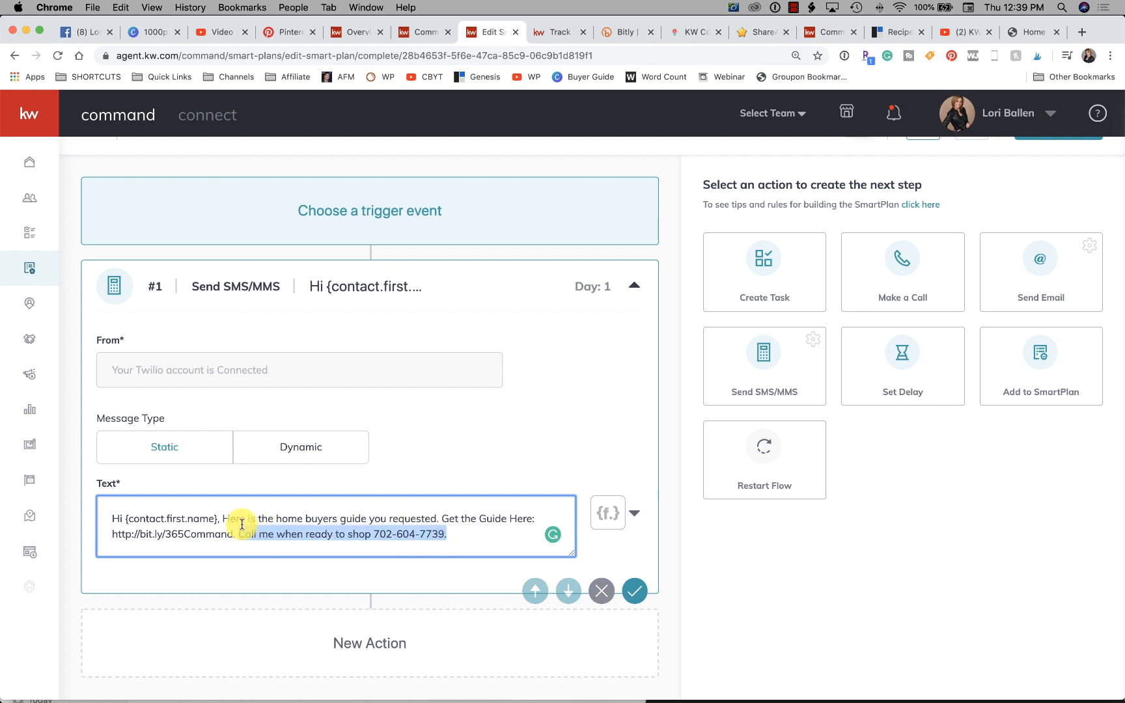
pyautogui.write('Save This')
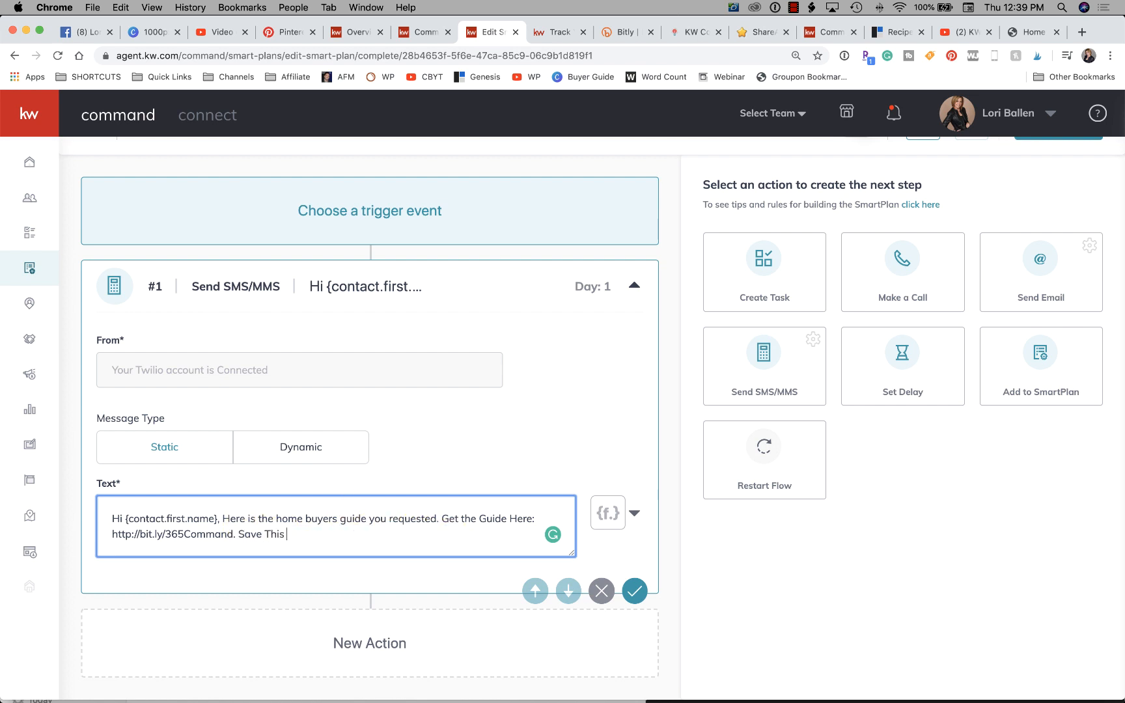
pyautogui.press('BackSpace')
pyautogui.press('BackSpace')
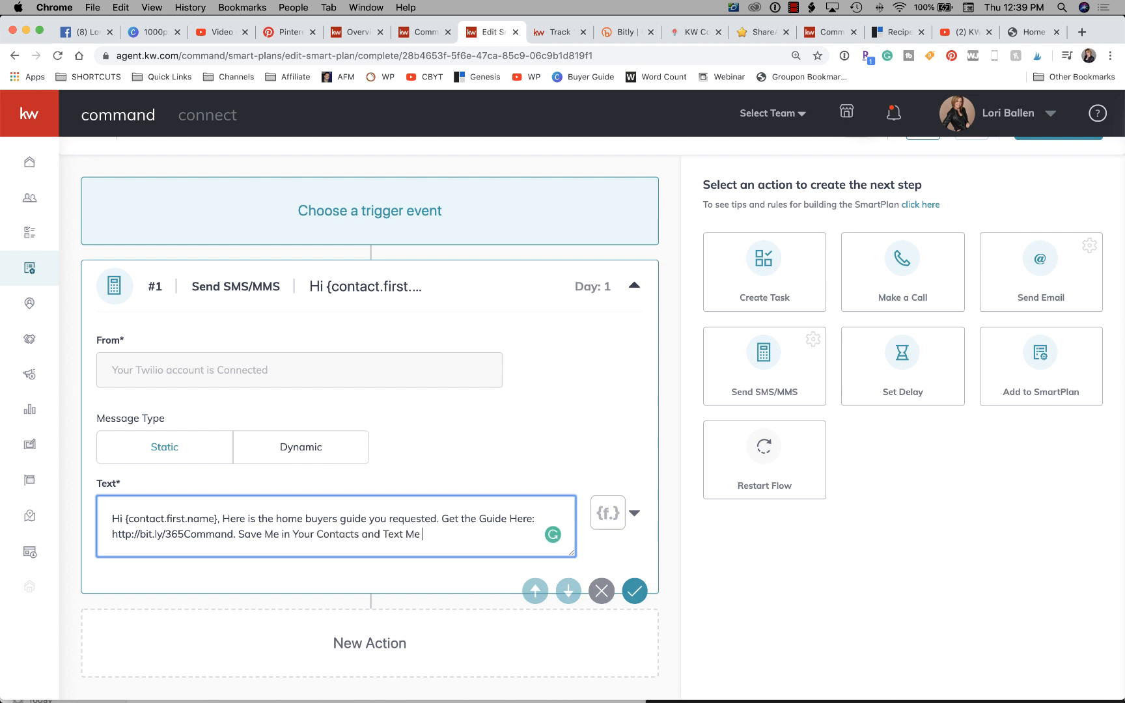
pyautogui.write('with Questions. Lori Balle')
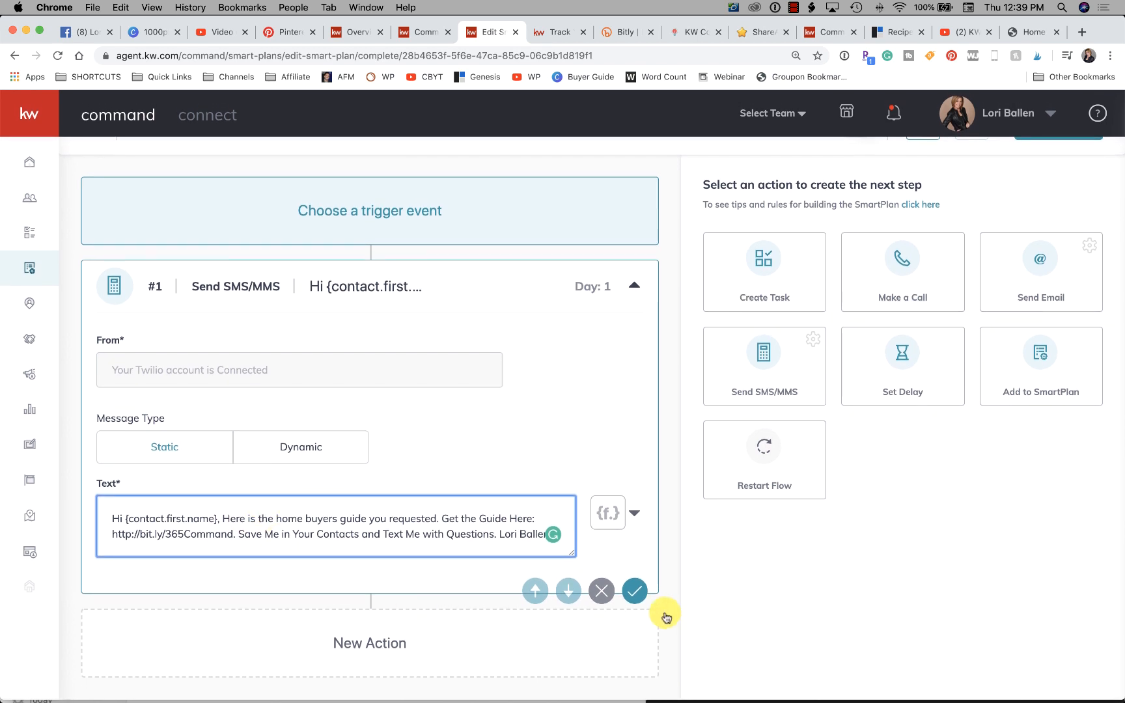
pyautogui.click(635, 593)
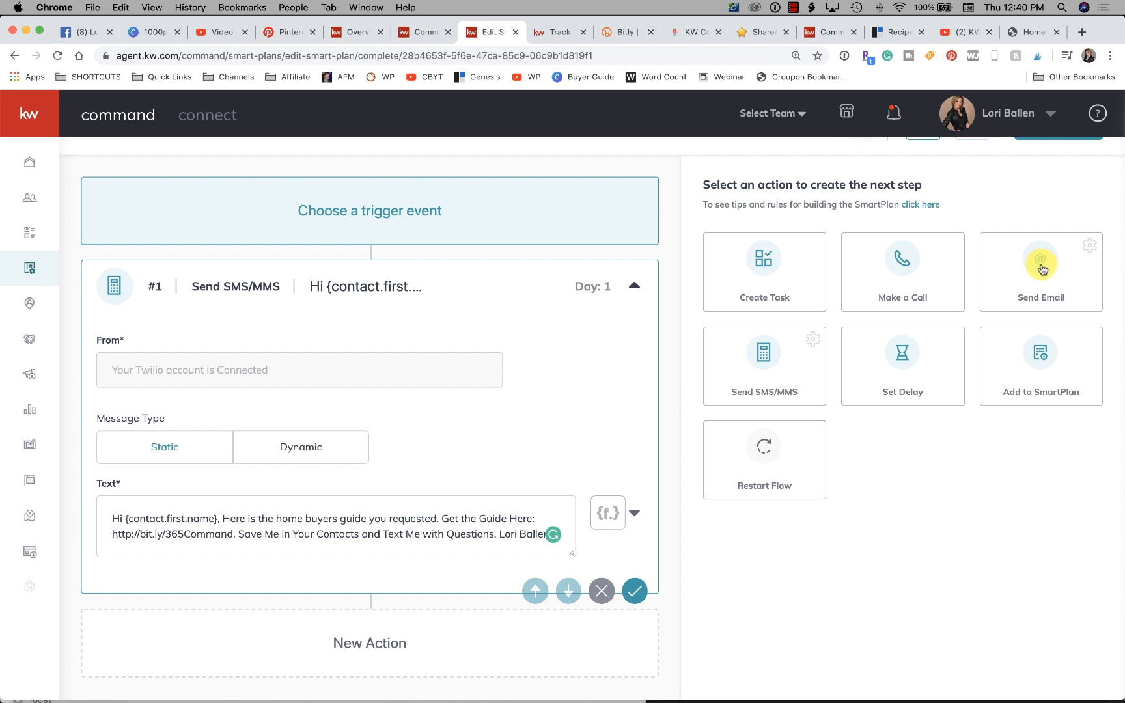
# - Add a Send Email action to the SmartPlan with the subject "The Home Buyers Guide You Requested"
pyautogui.click(1041, 265)
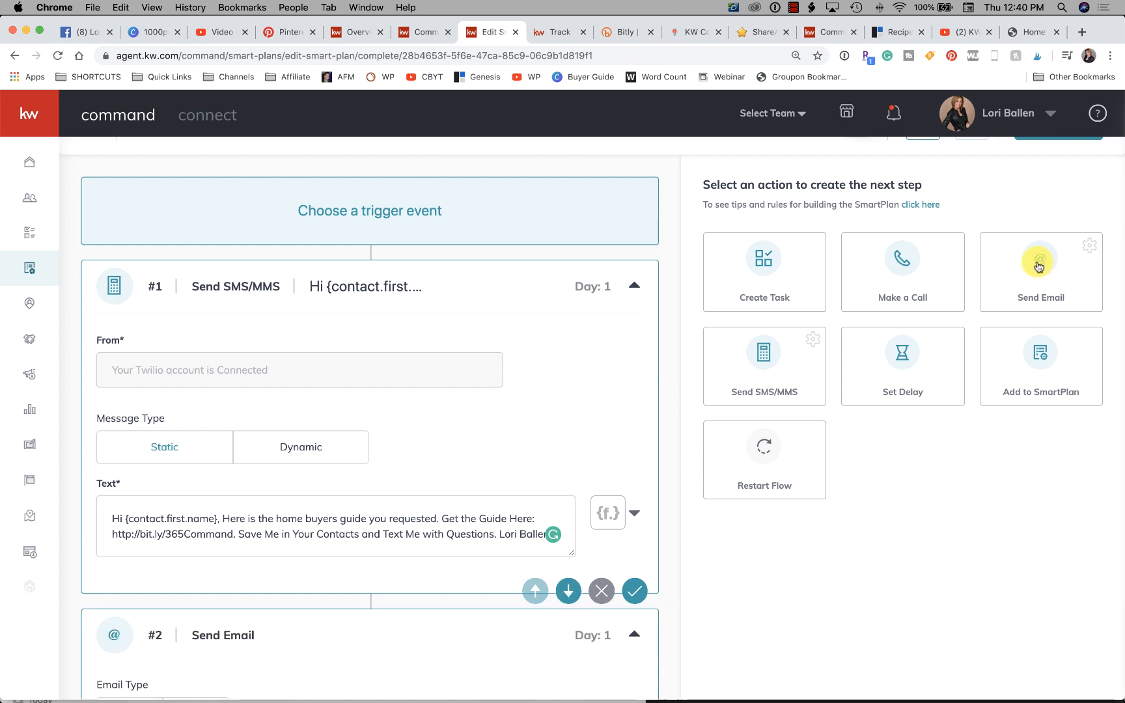
pyautogui.scroll(-7, 571, 316)
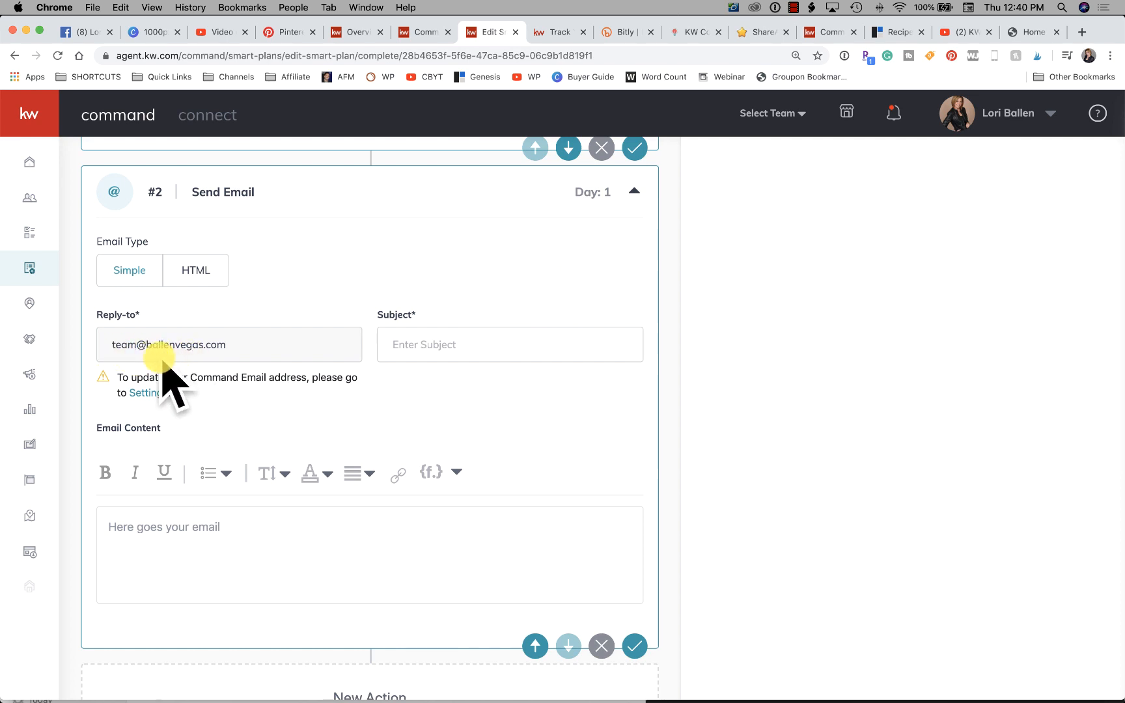
pyautogui.click(419, 350)
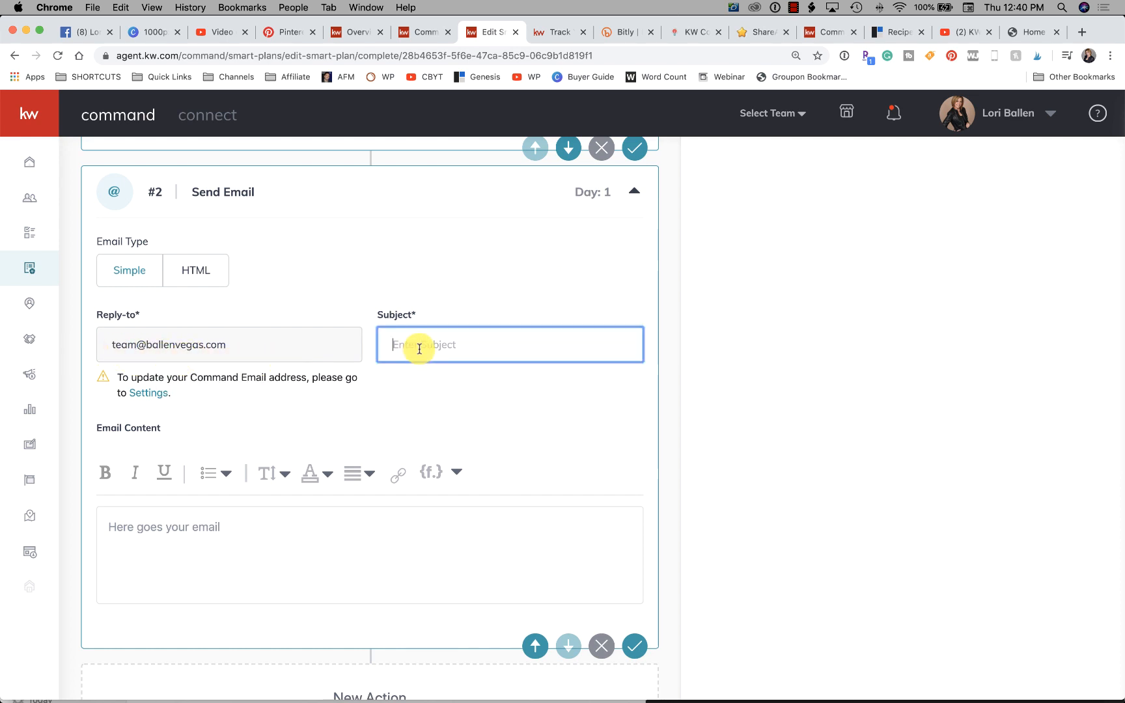
pyautogui.write('The Home ')
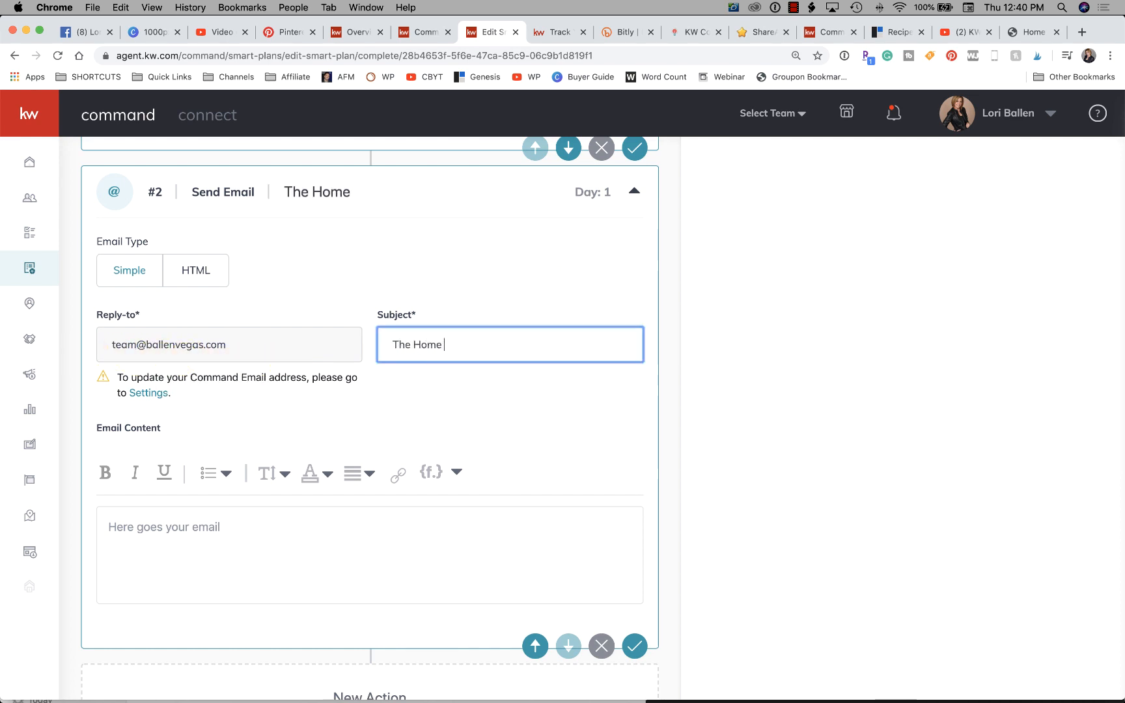
pyautogui.write('Buyers Guide You Request')
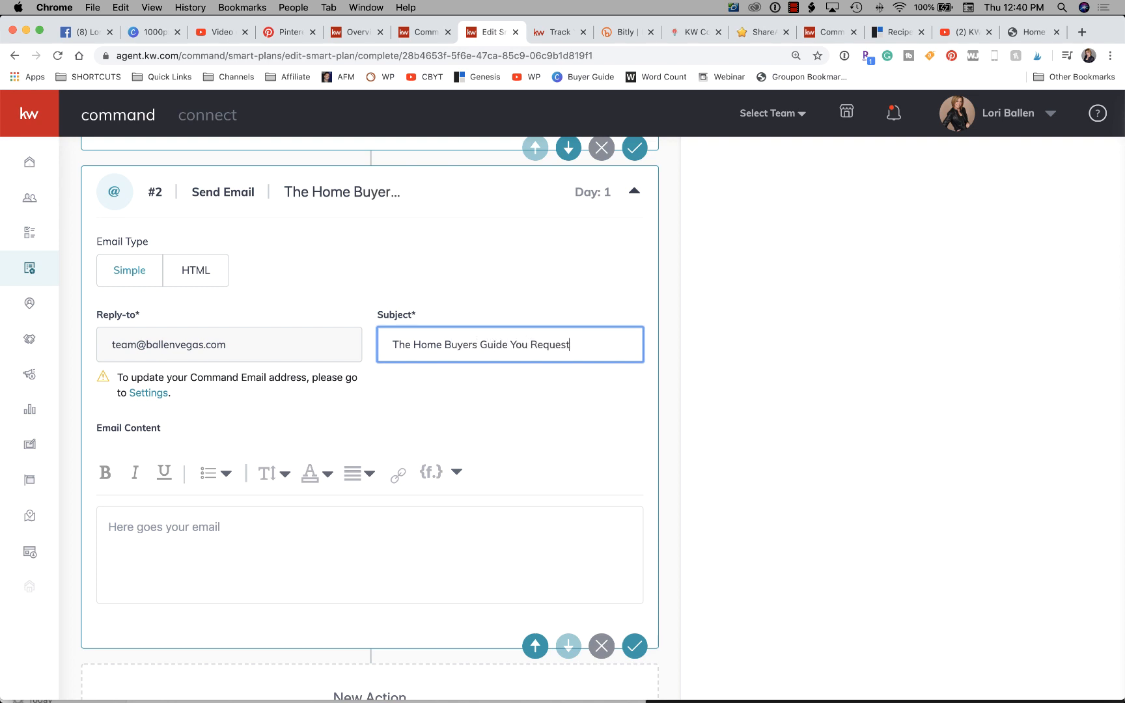
pyautogui.write('ed')
# - Copy the full text of the SMS message into the email content of action #2
pyautogui.click(261, 539)
pyautogui.scroll(5, 258, 536)
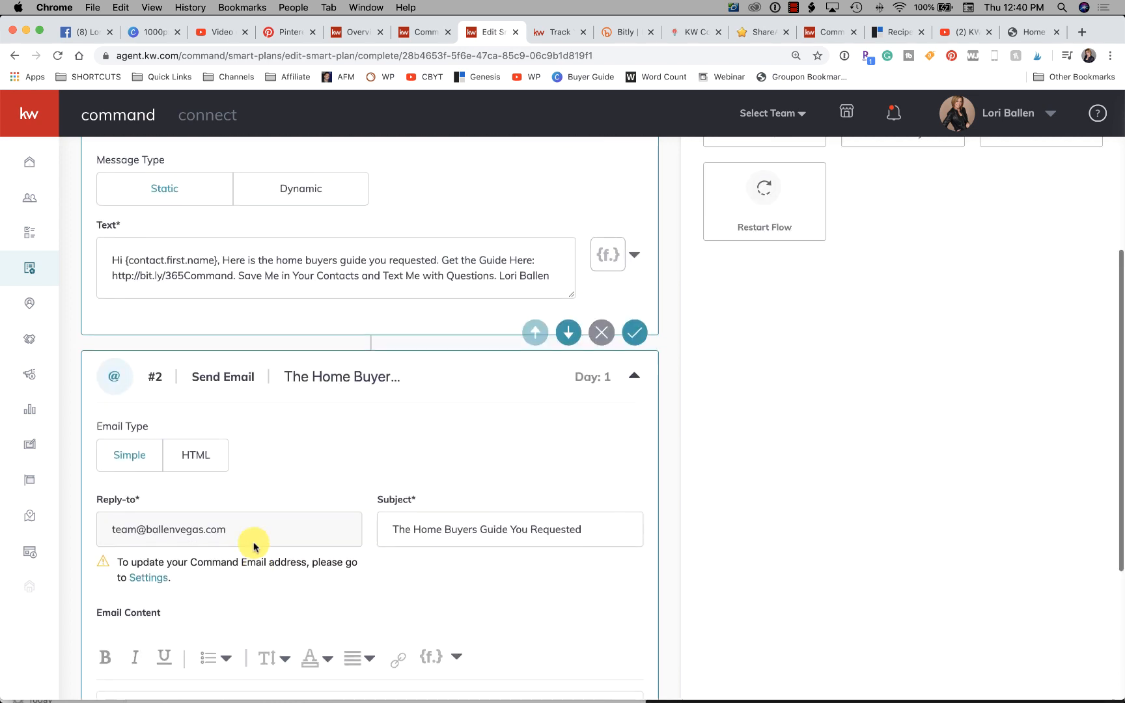
pyautogui.click(389, 377)
pyautogui.press('super+a')
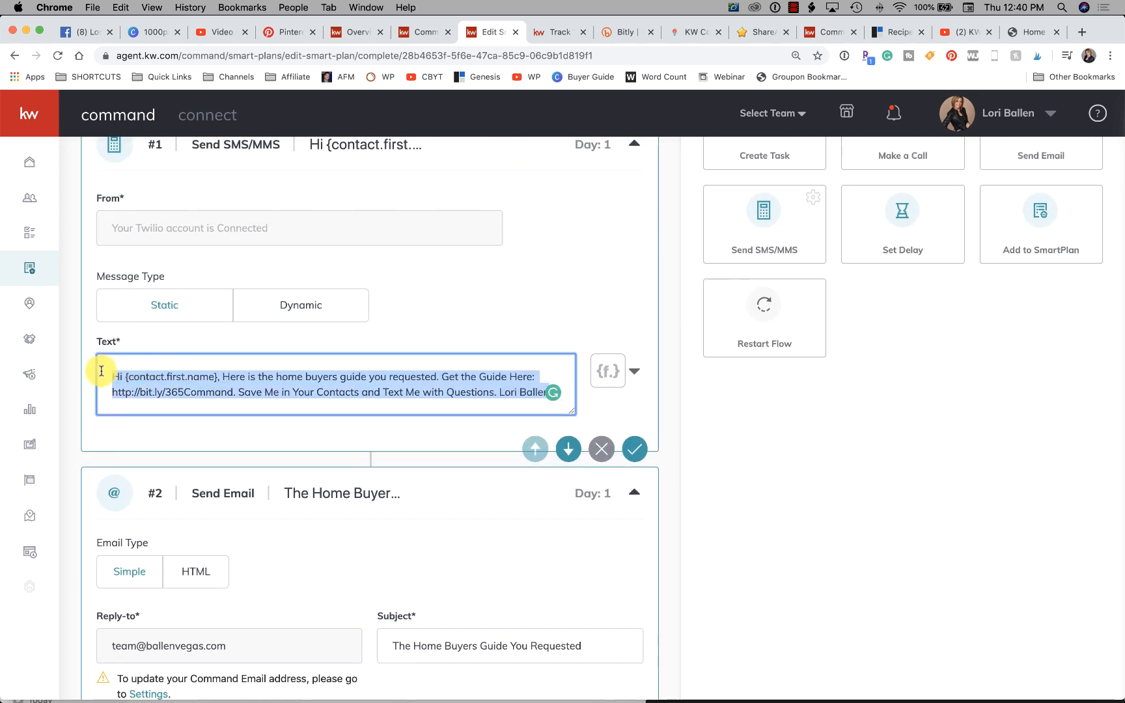
pyautogui.press('super+c')
pyautogui.scroll(-5, 131, 372)
pyautogui.click(198, 477)
pyautogui.press('super+v')
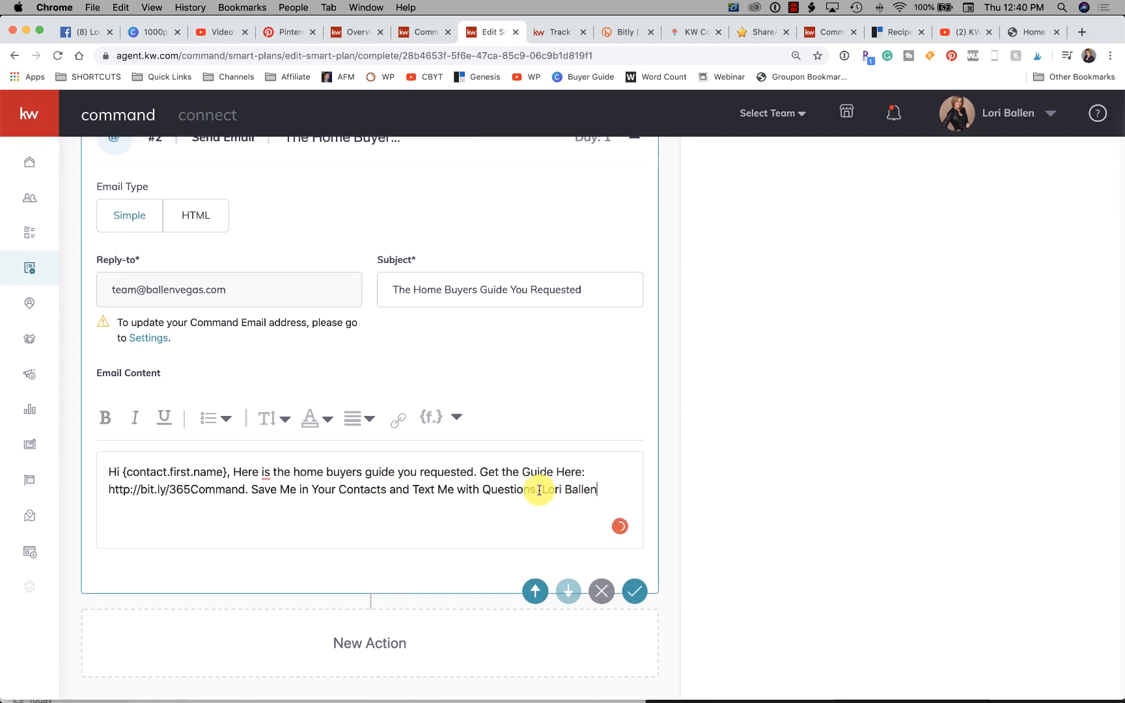
# - Split the email content into paragraphs separated by blank lines: greeting, guide sentence, guide link, and contact sentence
pyautogui.click(233, 472)
pyautogui.press('Return')
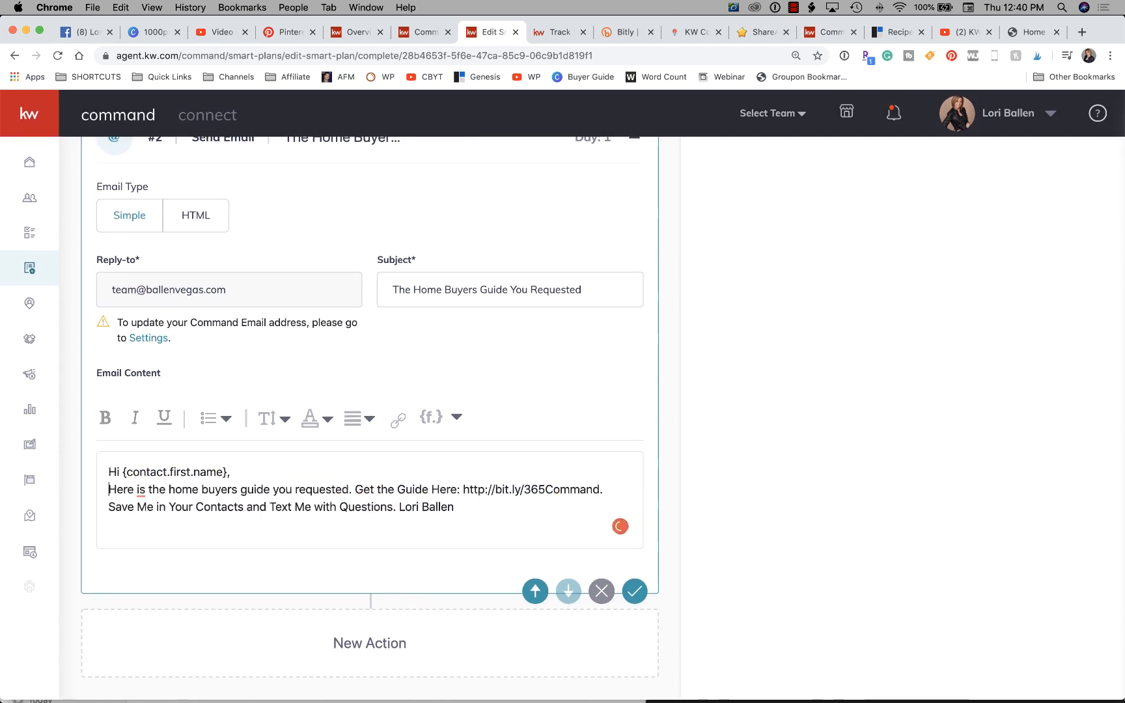
pyautogui.click(355, 489)
pyautogui.press('Return')
pyautogui.press('Return')
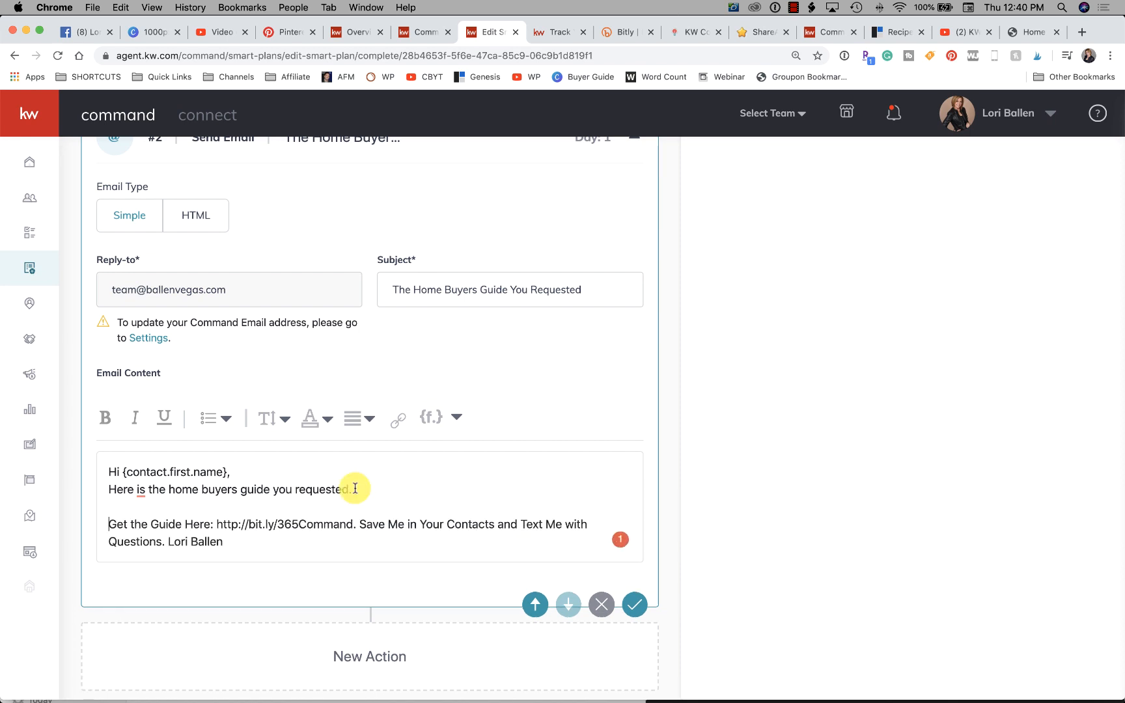
pyautogui.click(279, 472)
pyautogui.press('Return')
pyautogui.scroll(-1, 294, 502)
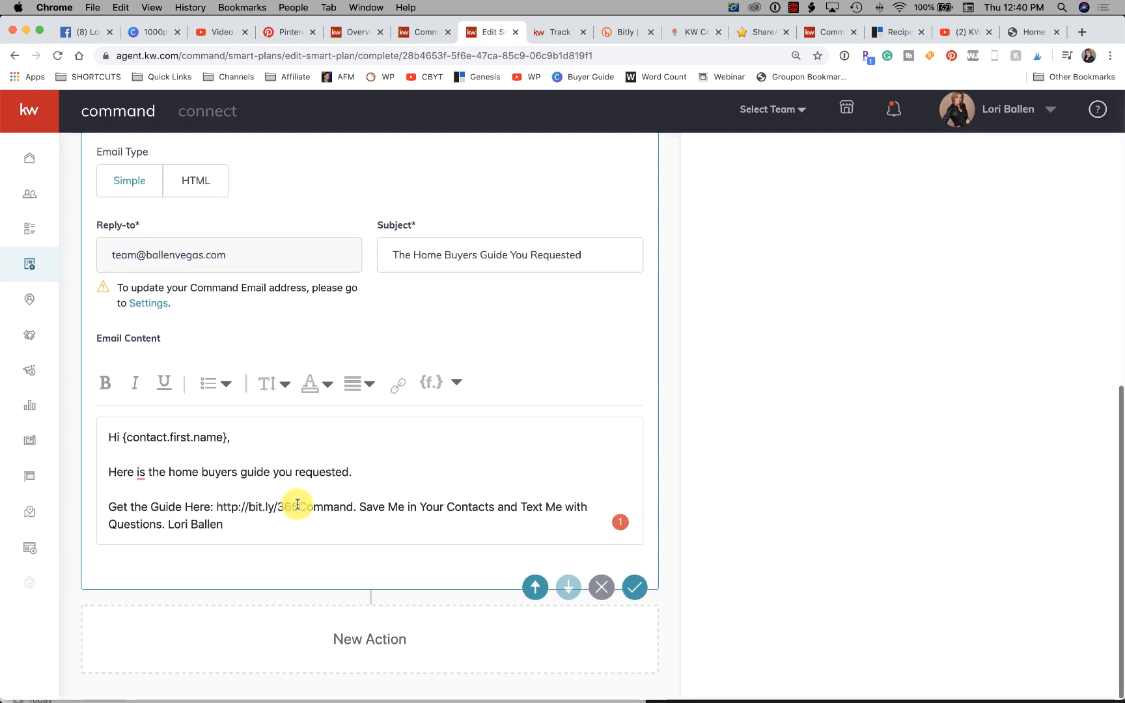
pyautogui.click(358, 510)
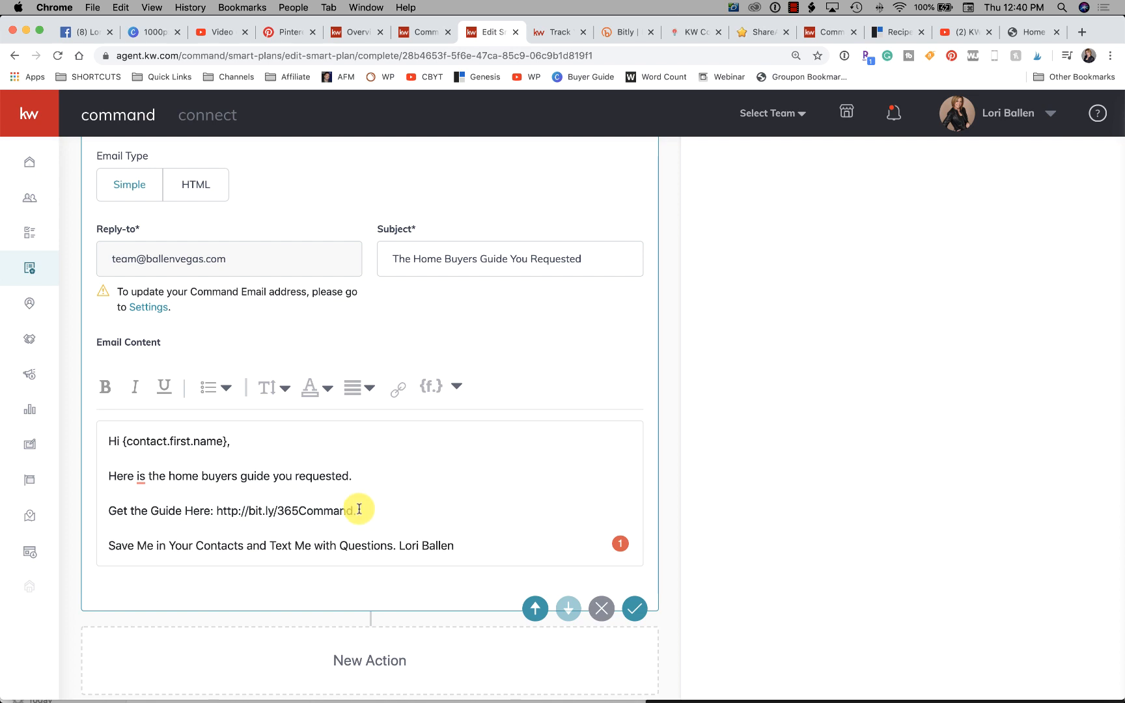
pyautogui.scroll(-1, 359, 509)
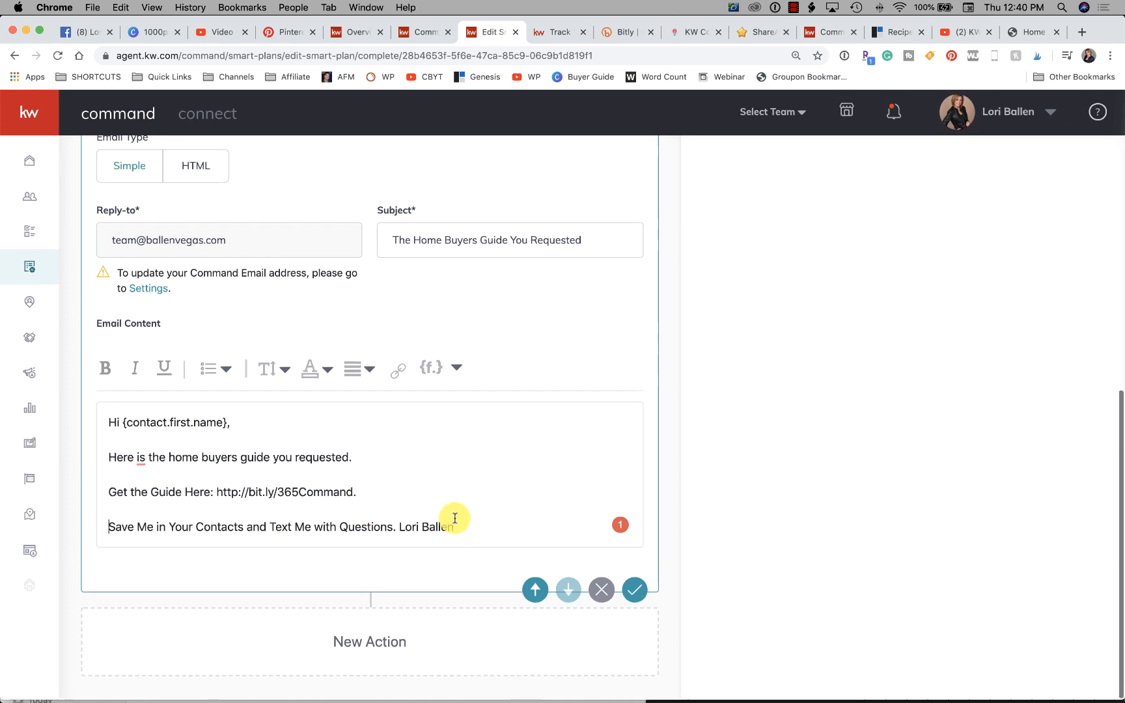
# - Insert the agent's phone number in parentheses after "Save Me in Your Contacts" in the email content
pyautogui.click(247, 528)
pyautogui.write('(7920')
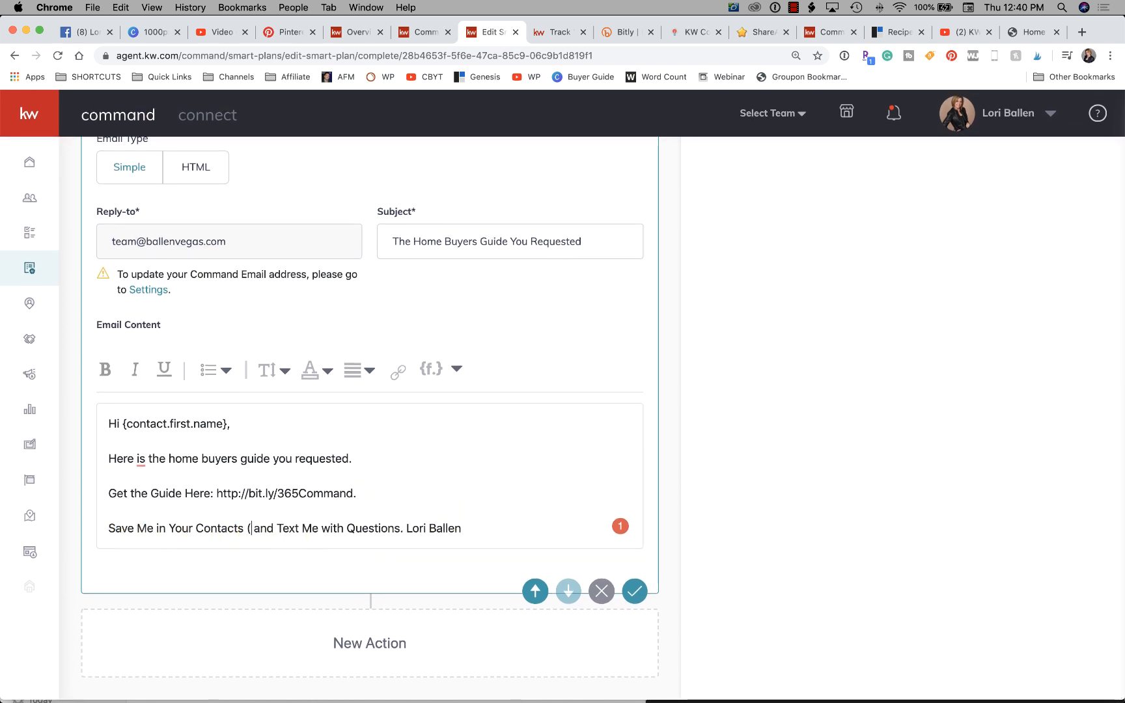
pyautogui.press('BackSpace')
pyautogui.press('BackSpace')
pyautogui.press('BackSpace')
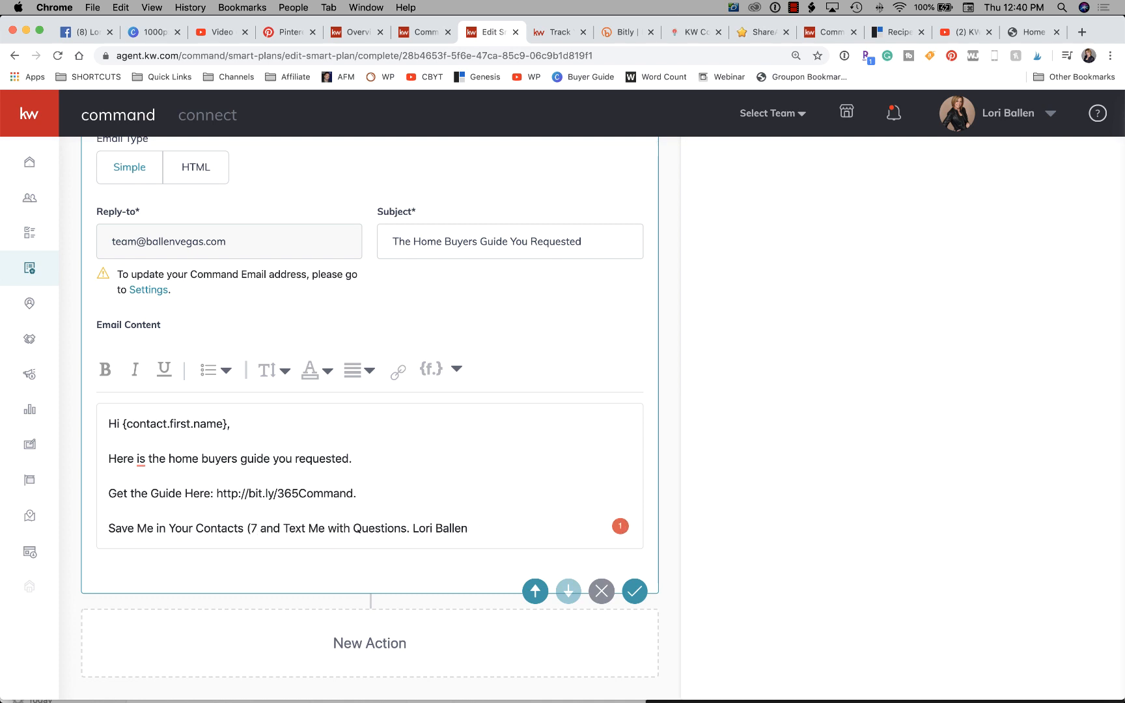
pyautogui.write('02')
pyautogui.press('BackSpace')
pyautogui.press('BackSpace')
pyautogui.press('BackSpace')
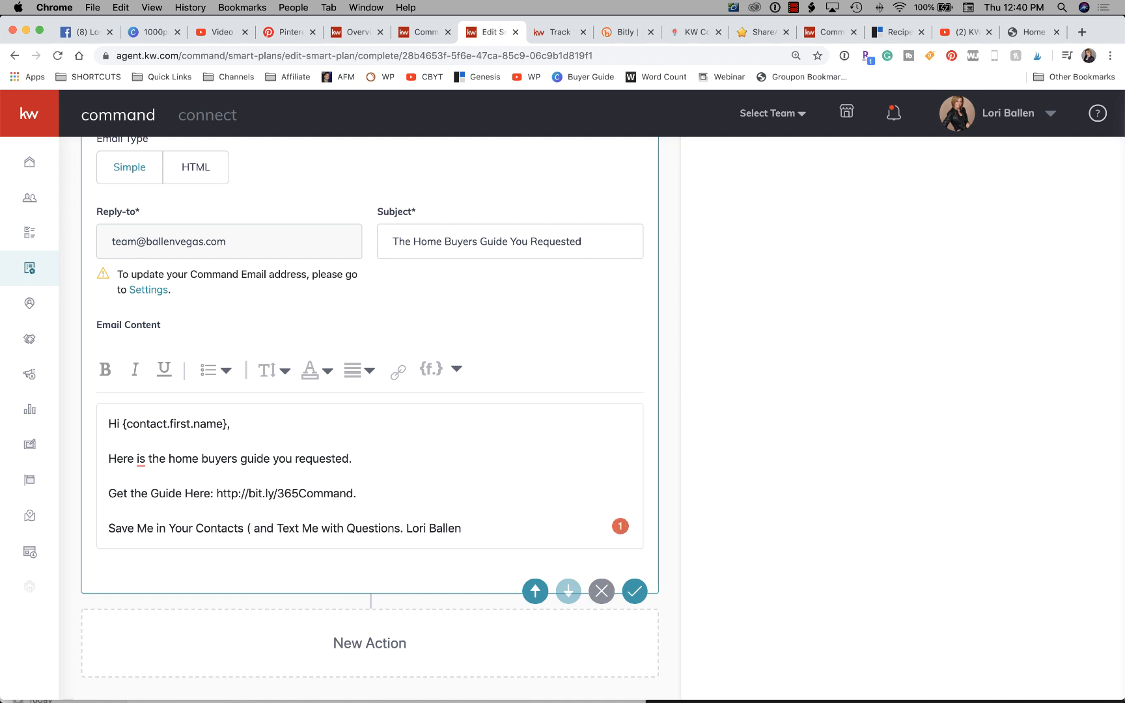
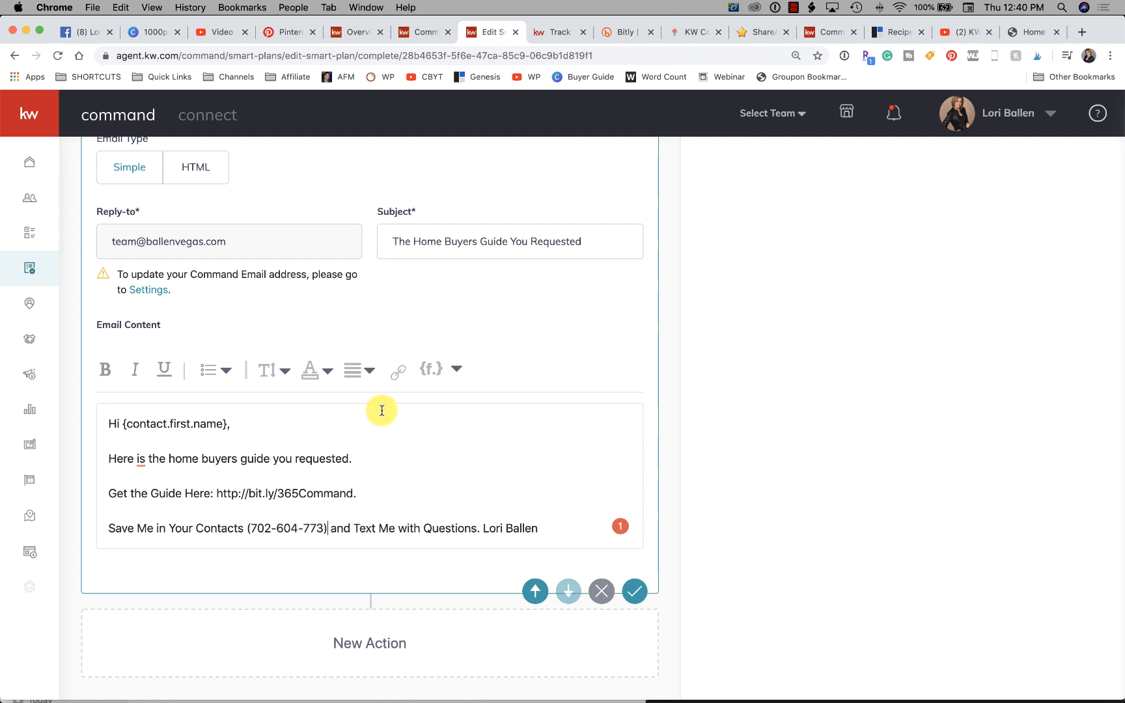
# - Examine the merge fields available for the email content
pyautogui.click(456, 369)
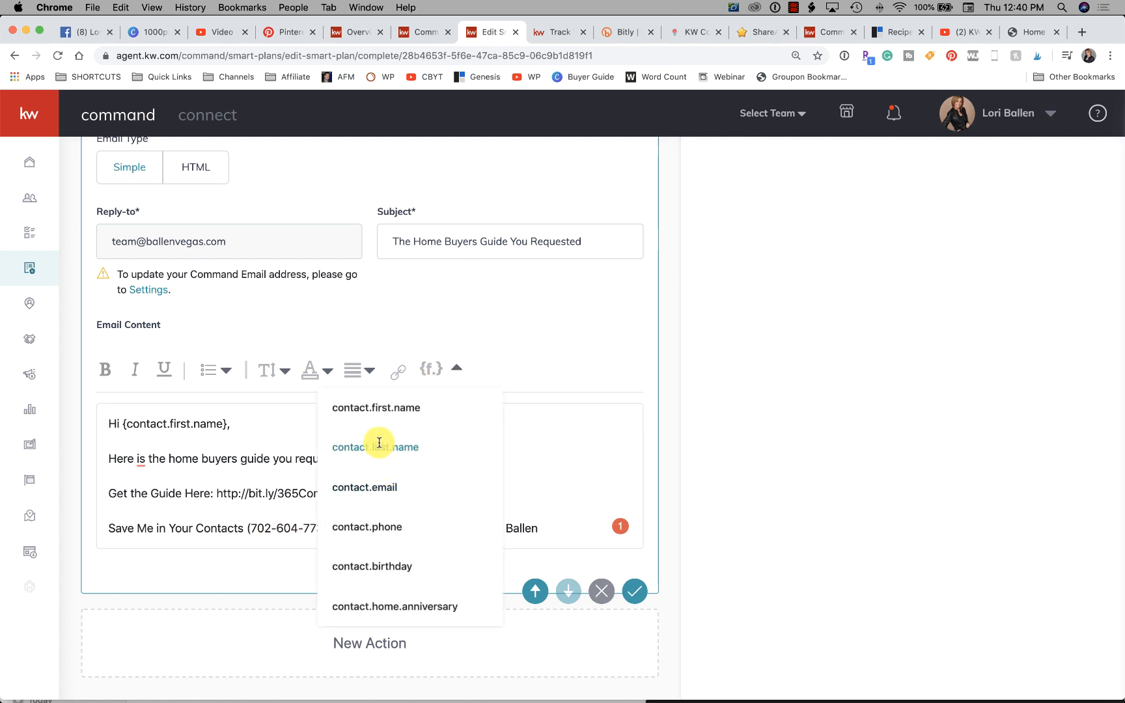
pyautogui.scroll(-1, 381, 452)
pyautogui.scroll(1, 384, 465)
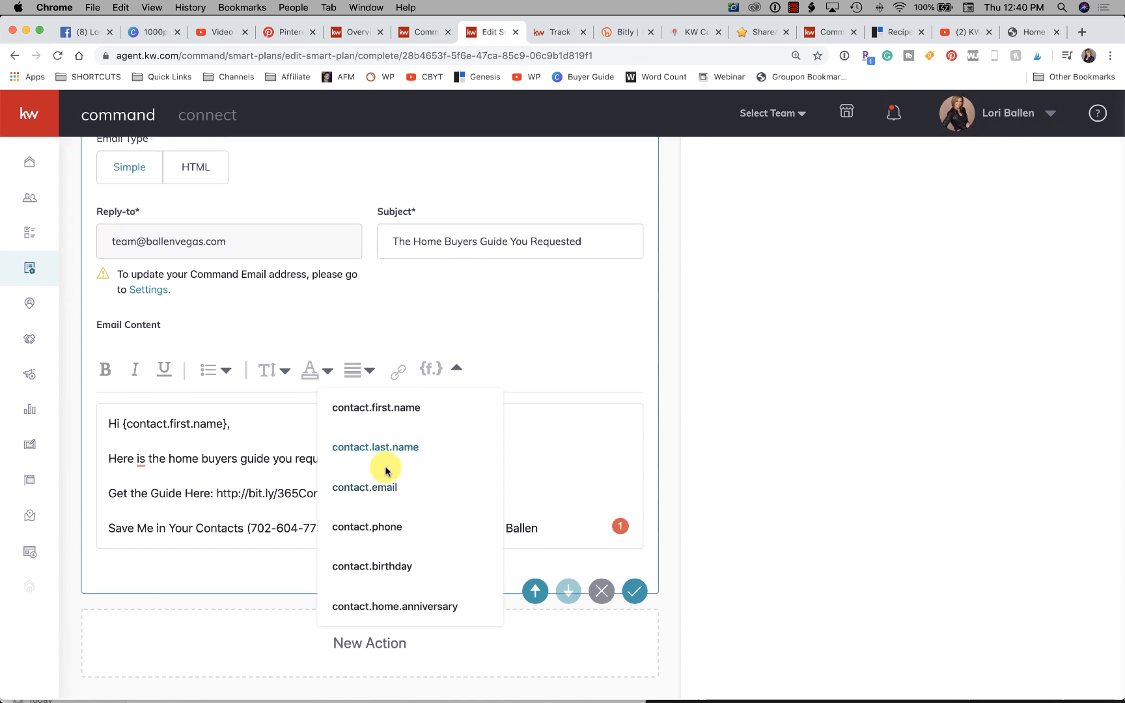
pyautogui.scroll(-1, 413, 544)
pyautogui.scroll(1, 414, 543)
pyautogui.scroll(-1, 414, 544)
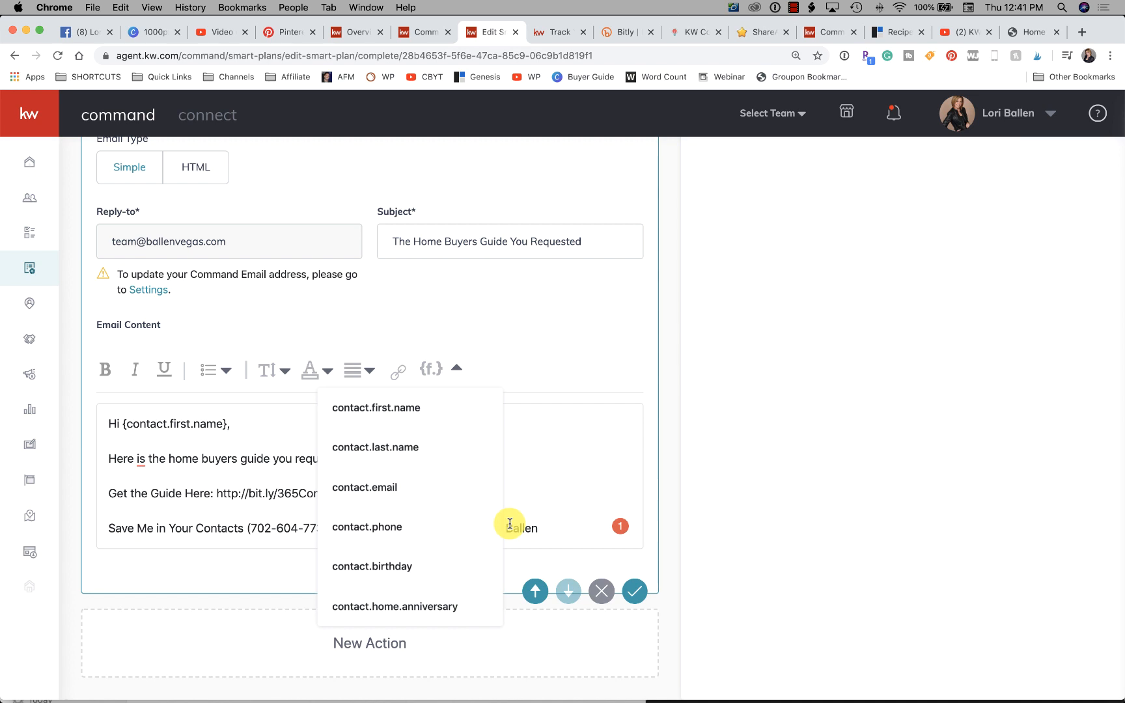
pyautogui.click(576, 443)
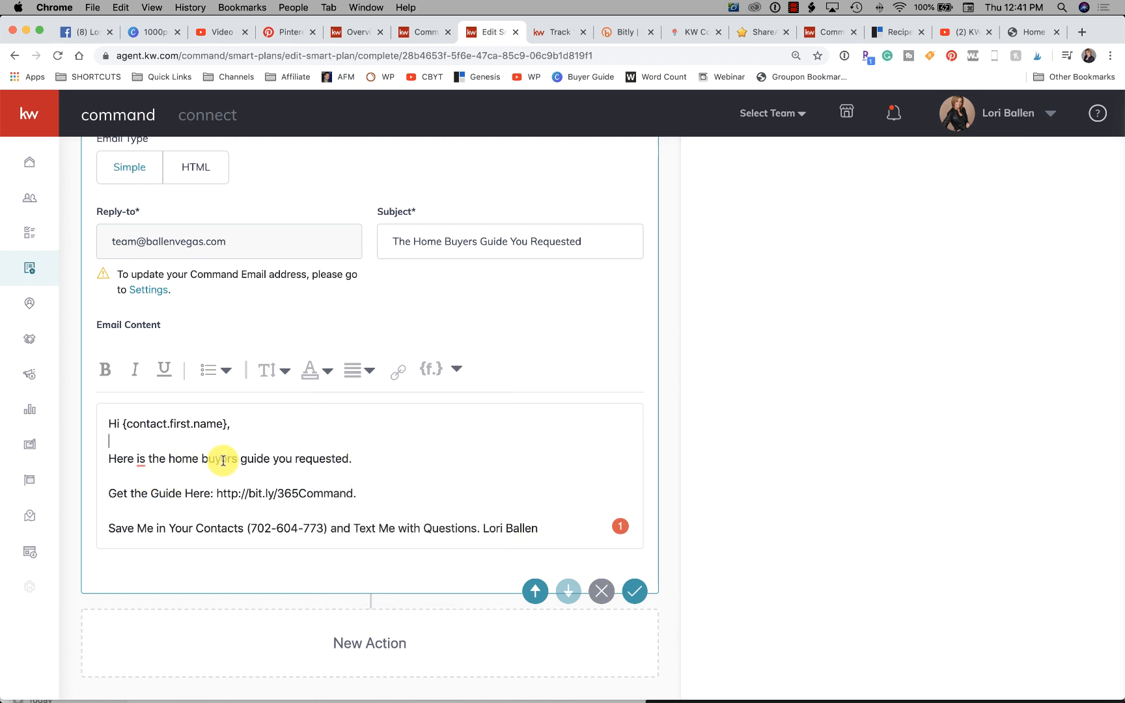
# - Make "home buyers guide" in the email bold, italic and underlined, and add an extra line below that sentence
pyautogui.moveTo(166, 459); pyautogui.dragTo(279, 458)
pyautogui.click(107, 371)
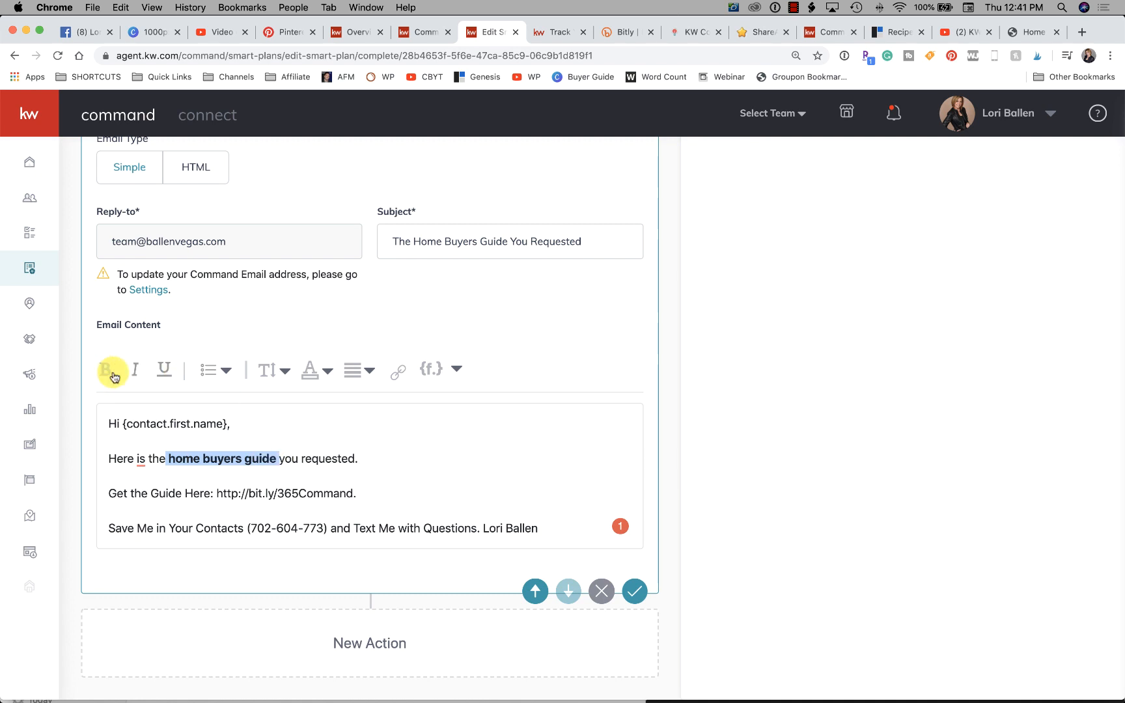
pyautogui.click(161, 369)
pyautogui.click(382, 459)
pyautogui.press('Return')
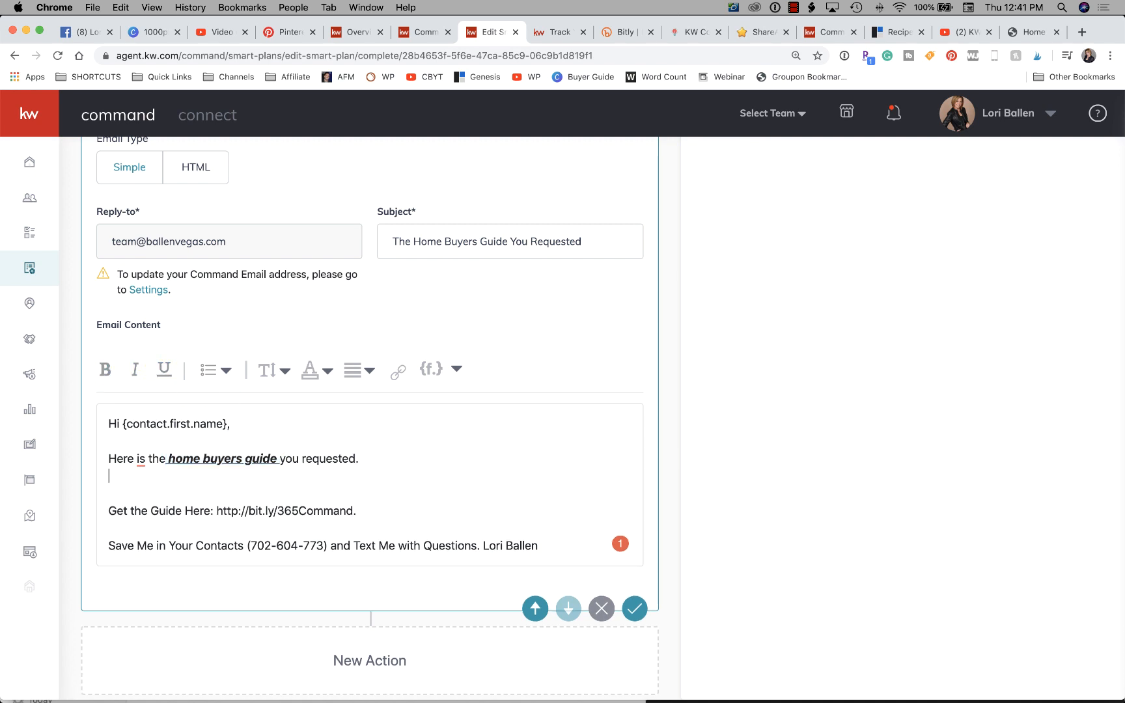
# - Try a bullet on the empty line below the guide sentence, and remove both the bullet and the extra line
pyautogui.click(225, 402)
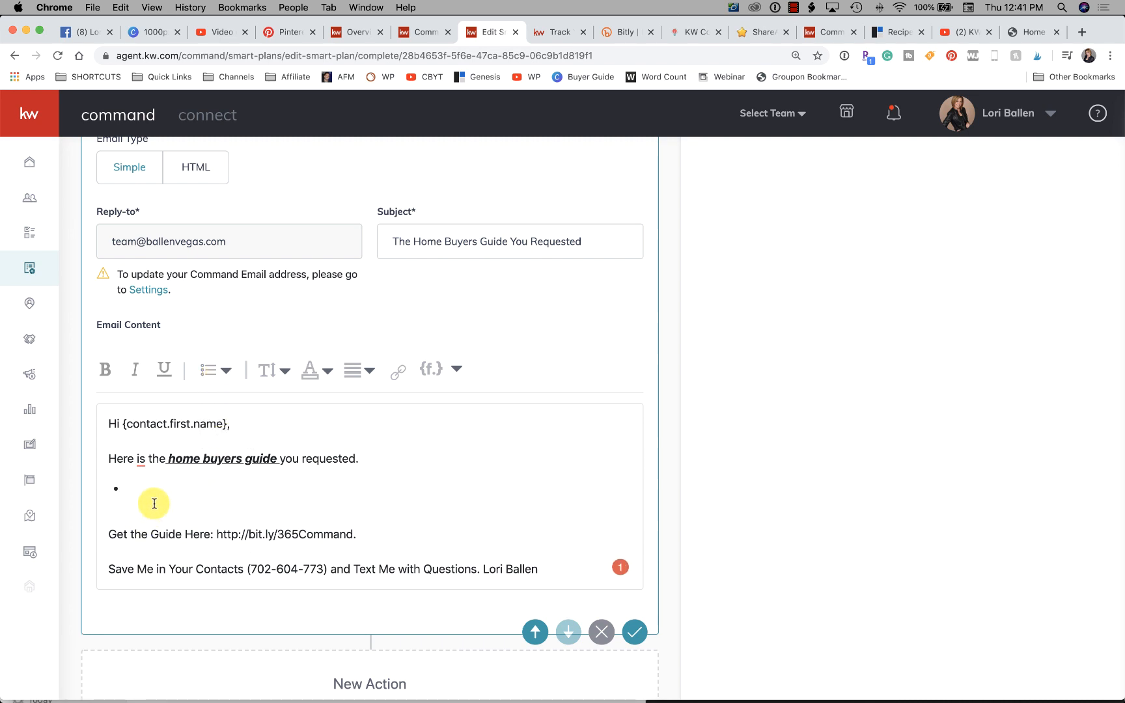
pyautogui.press('BackSpace')
pyautogui.press('BackSpace')
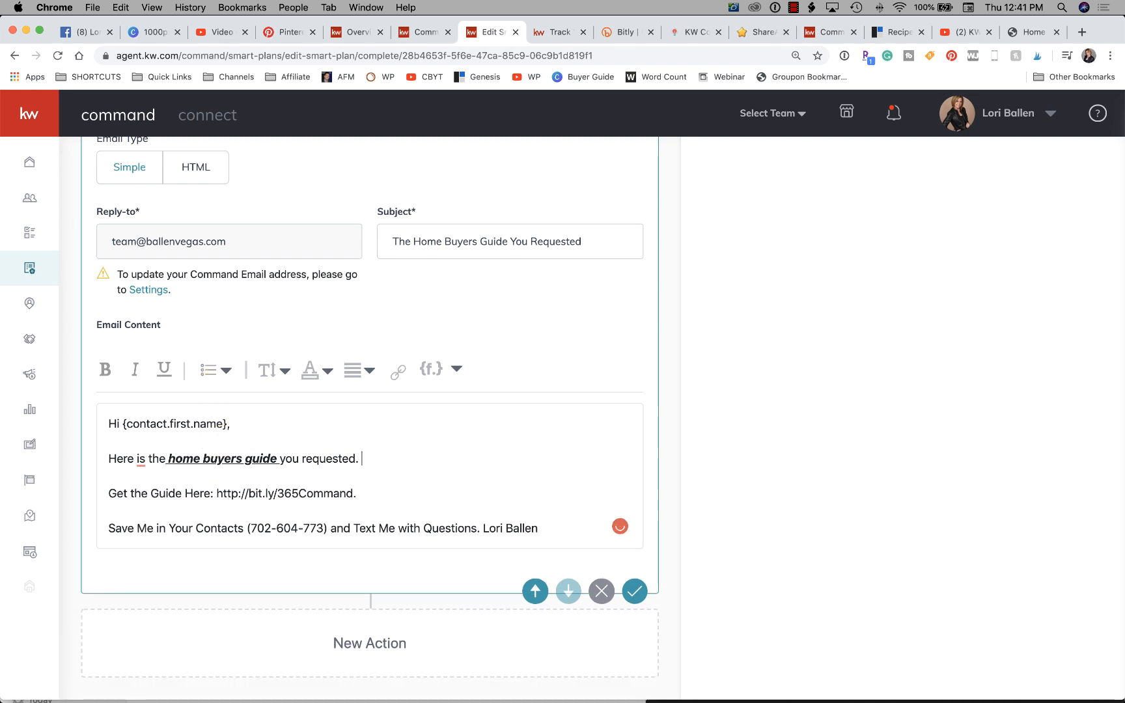
# - Browse the text colours and font sizes, and try centring the whole email text before restoring left alignment
pyautogui.click(311, 371)
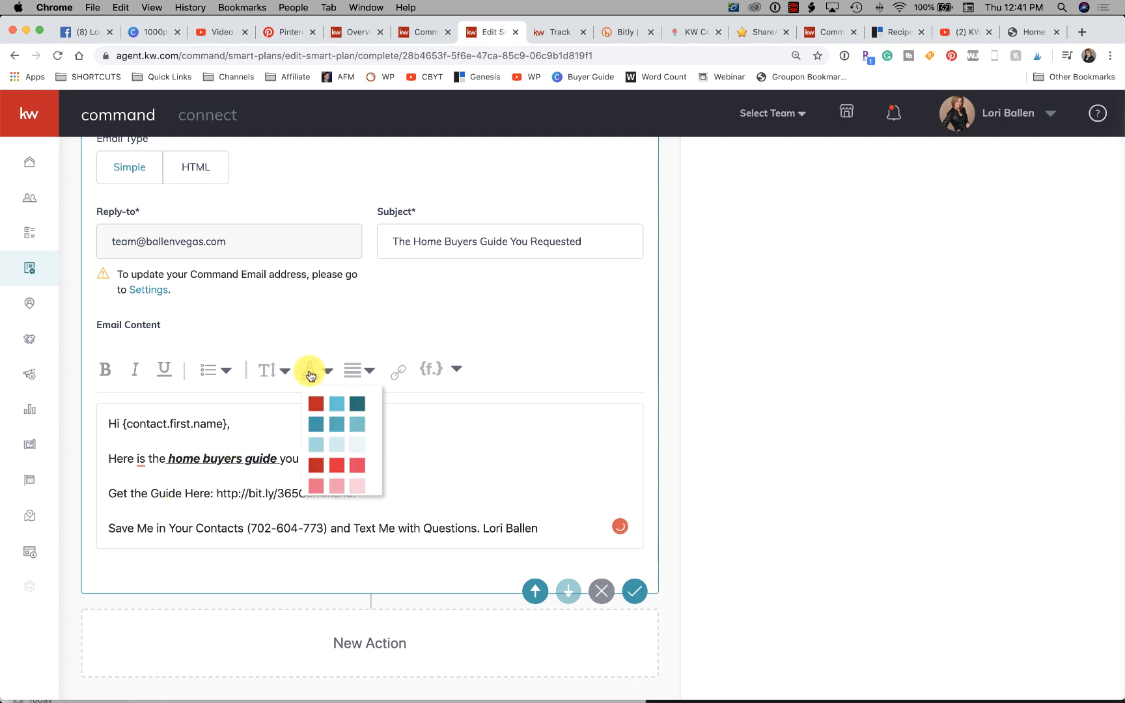
pyautogui.click(273, 372)
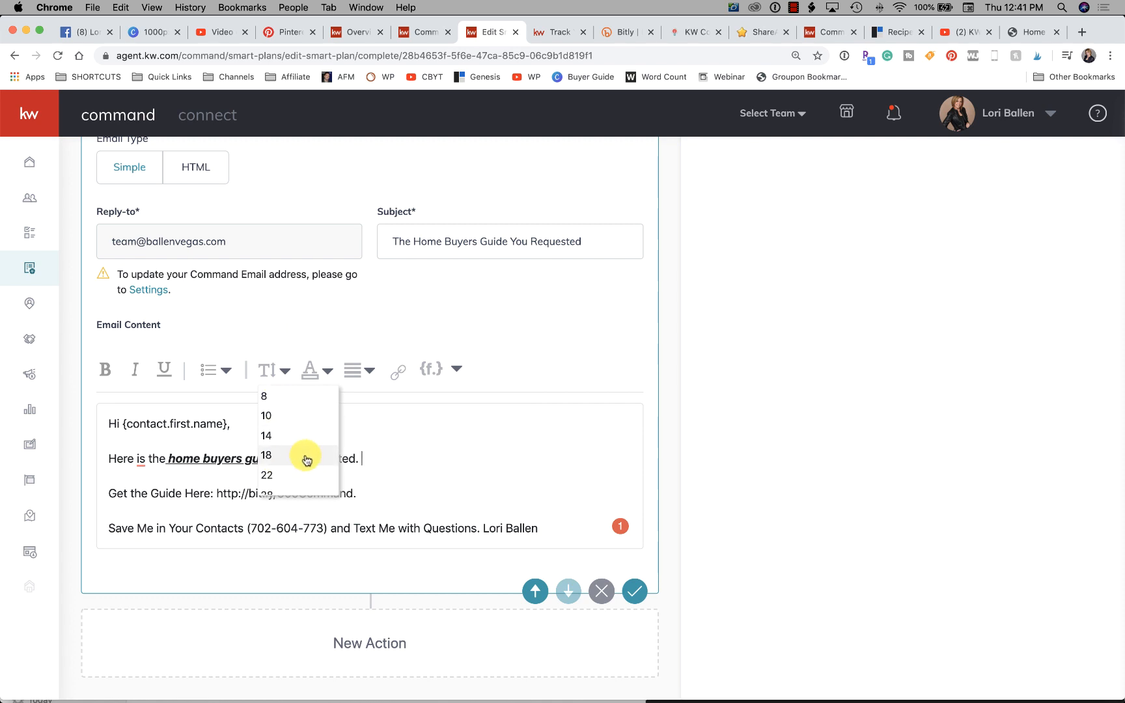
pyautogui.press('super+a')
pyautogui.click(359, 371)
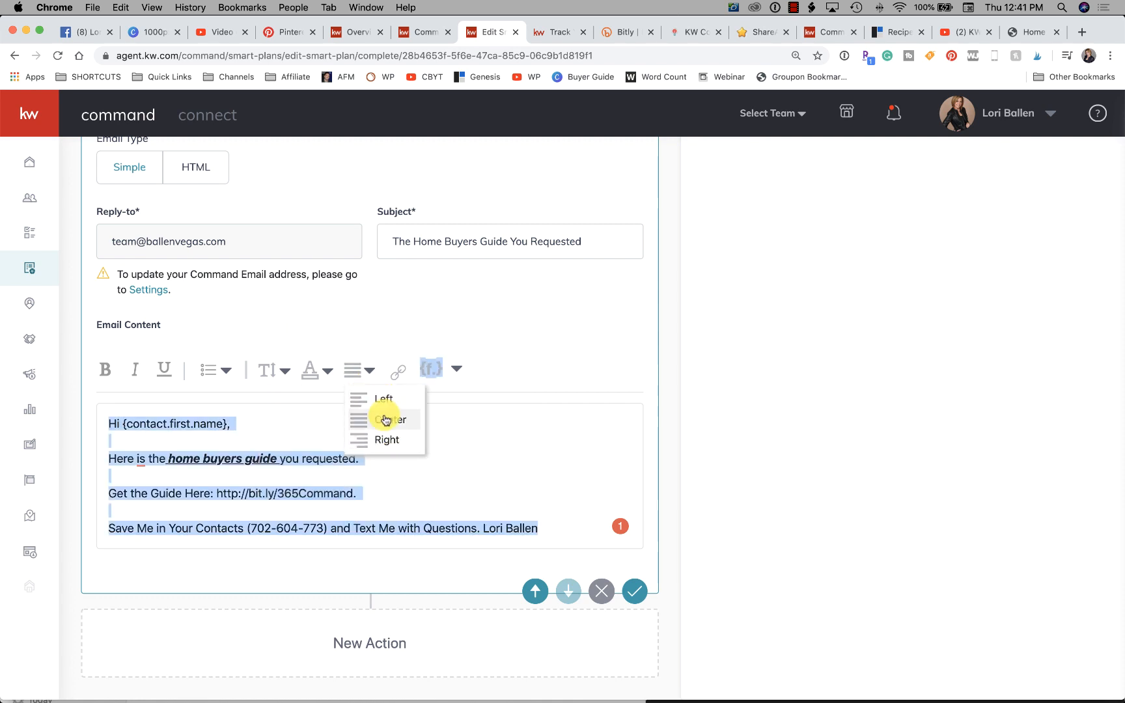
pyautogui.click(386, 419)
pyautogui.click(359, 371)
pyautogui.click(387, 398)
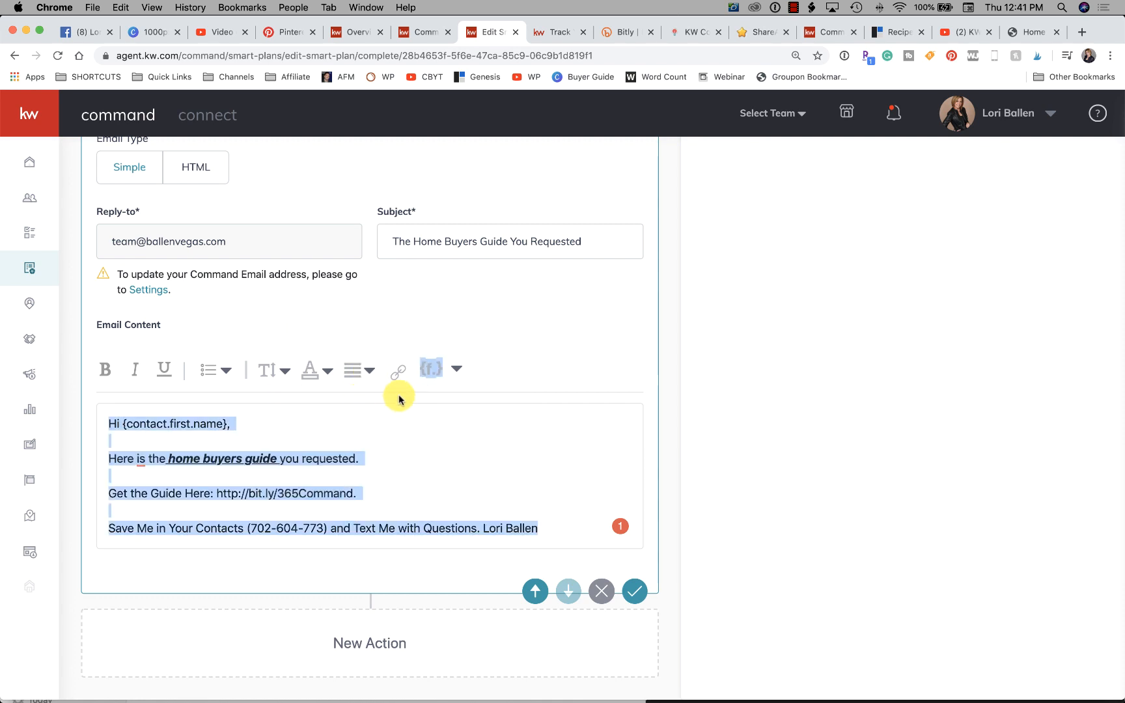
pyautogui.click(475, 439)
# - Try the HTML email type for the Send Email step with the Happy Birthday template
pyautogui.scroll(1, 475, 444)
pyautogui.scroll(2, 475, 443)
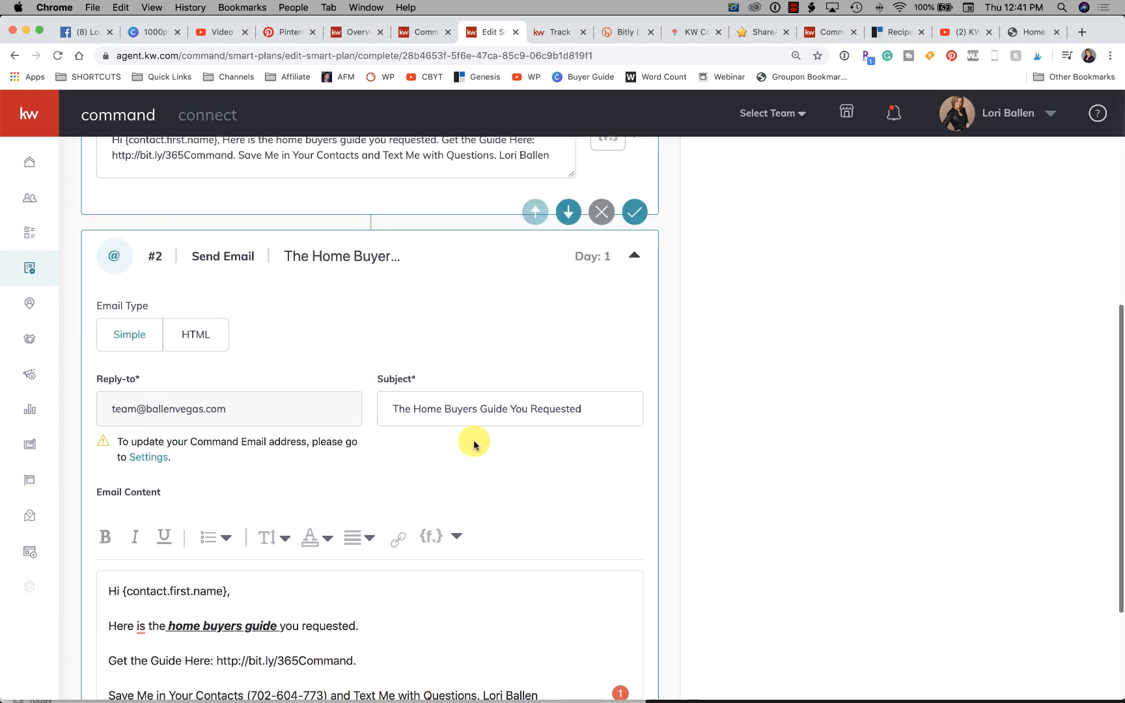
pyautogui.scroll(-3, 471, 444)
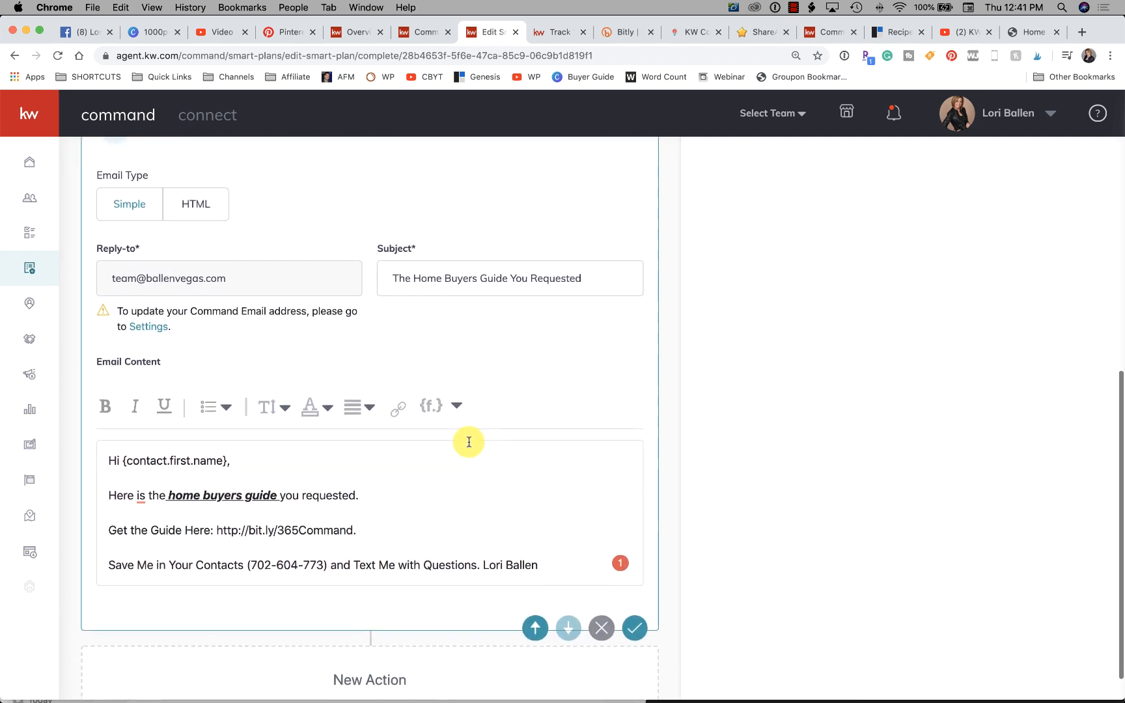
pyautogui.scroll(1, 391, 417)
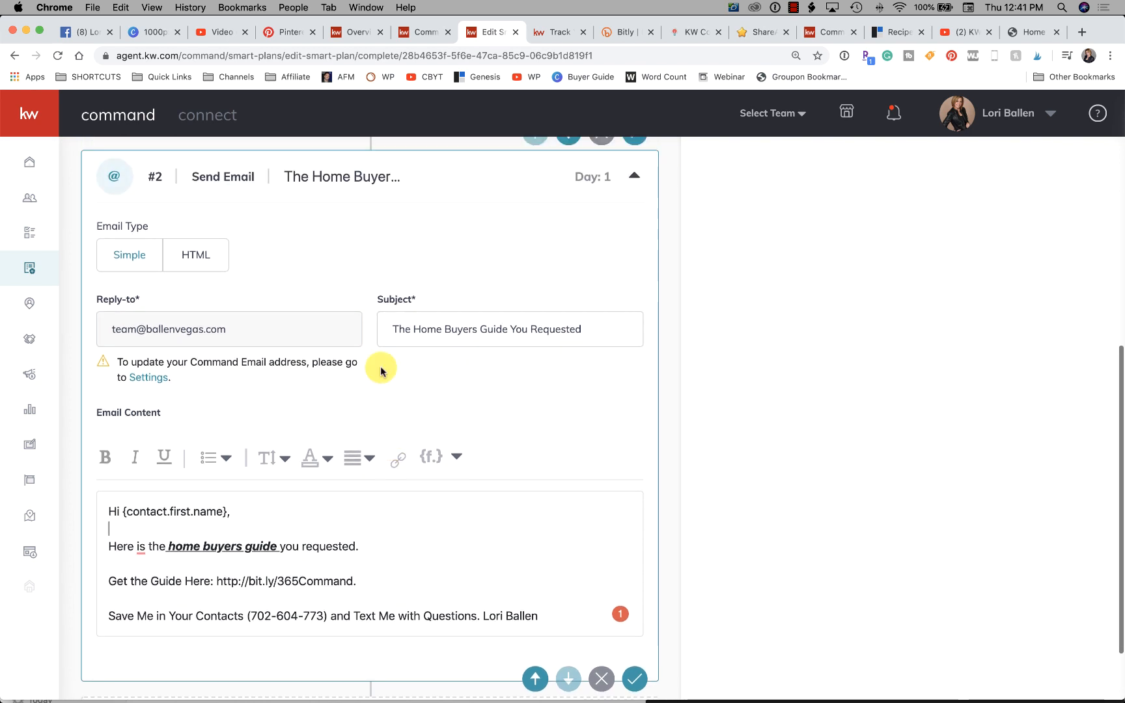
pyautogui.click(209, 252)
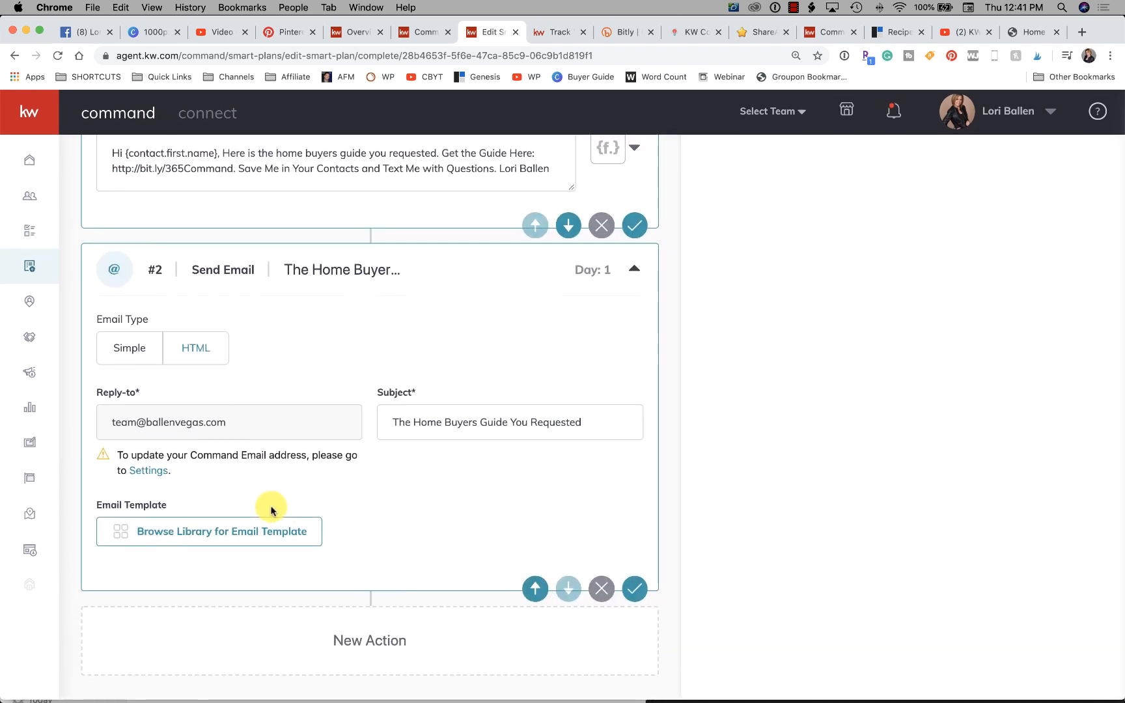
pyautogui.click(207, 539)
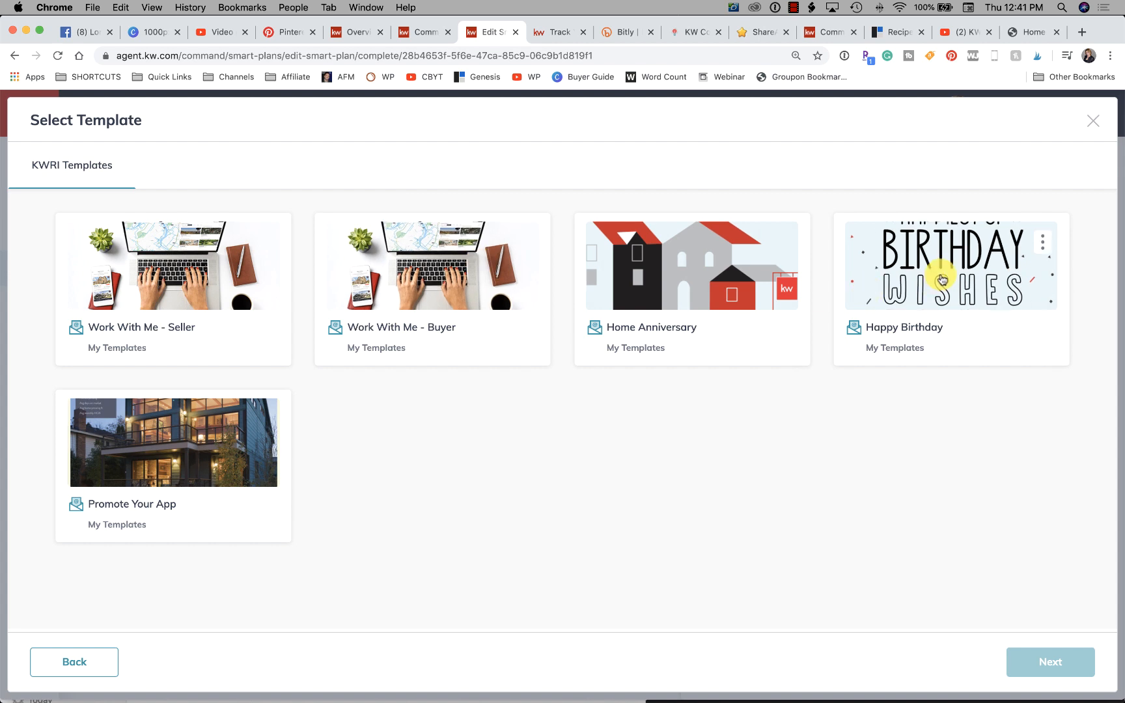
pyautogui.click(942, 280)
pyautogui.click(1052, 666)
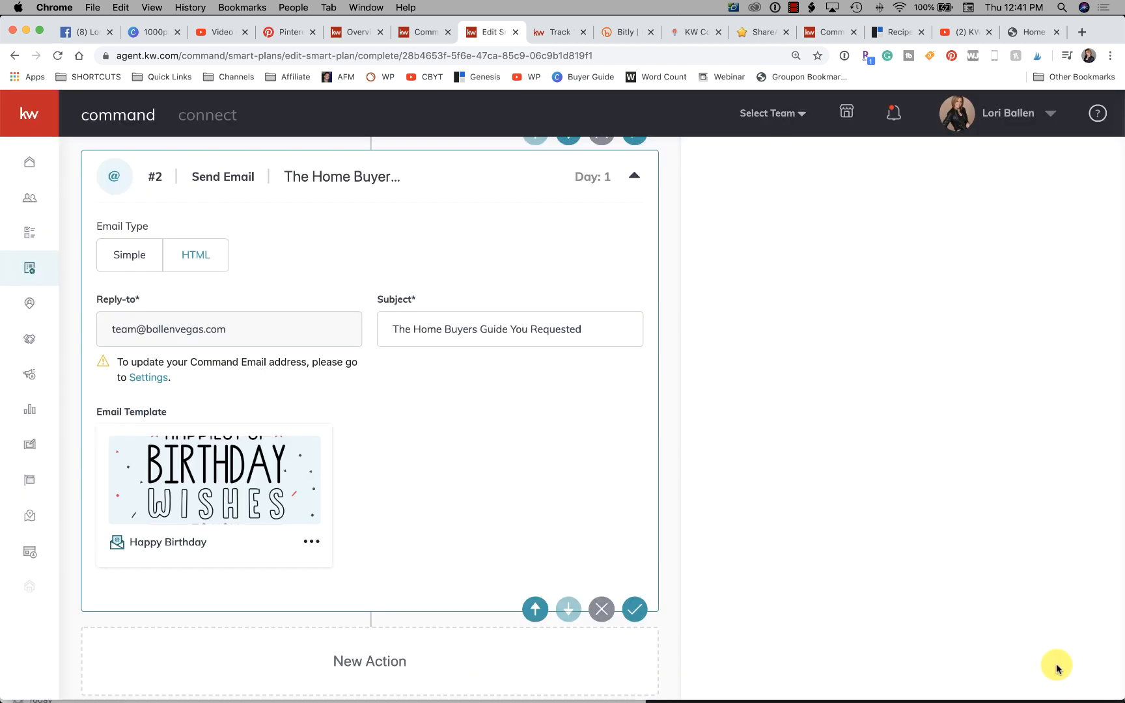
# - Look at the options for changing or previewing the email template, and return the email type to Simple
pyautogui.click(312, 544)
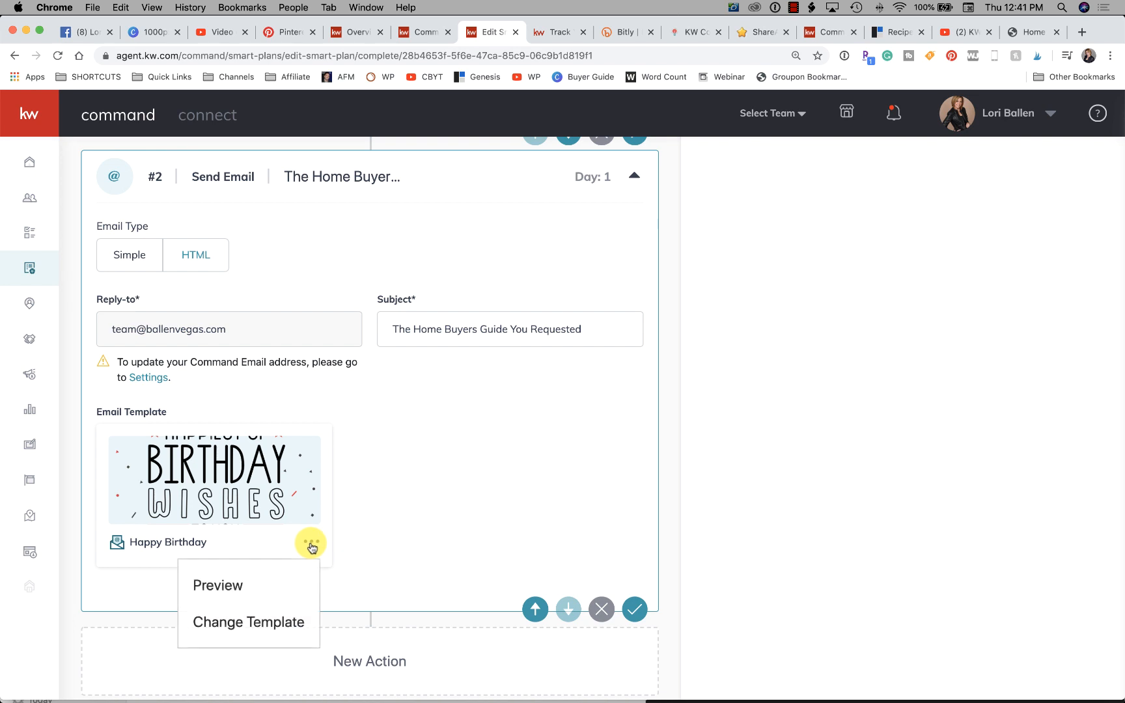
pyautogui.click(295, 624)
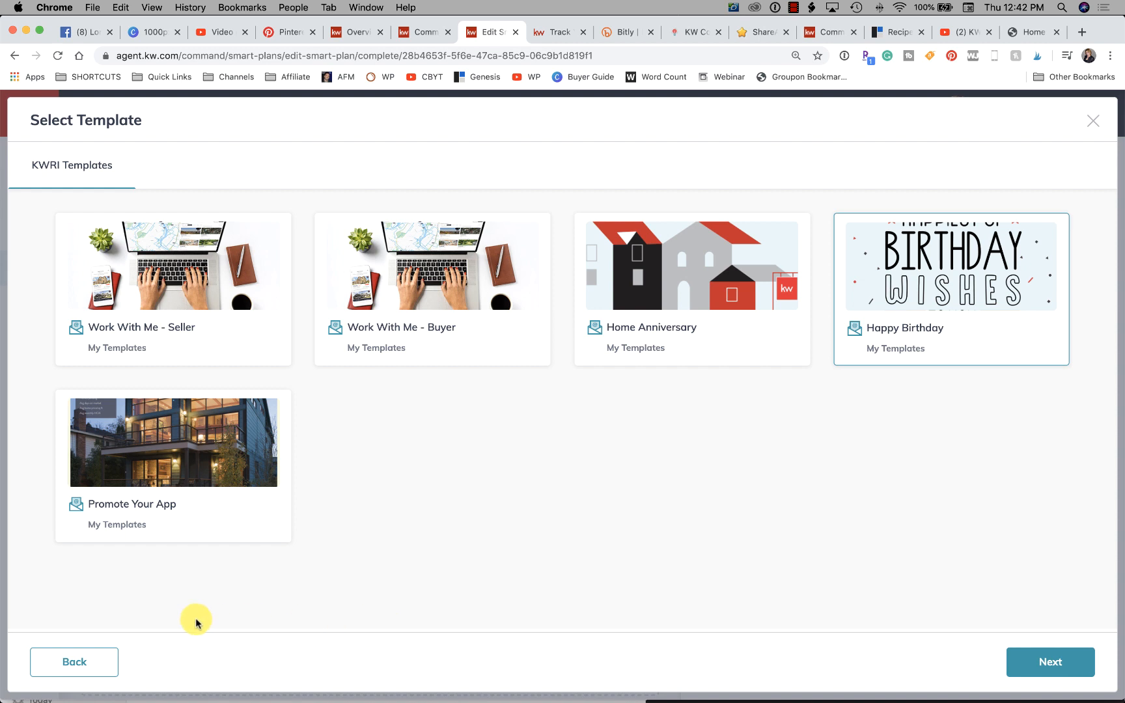
pyautogui.click(56, 662)
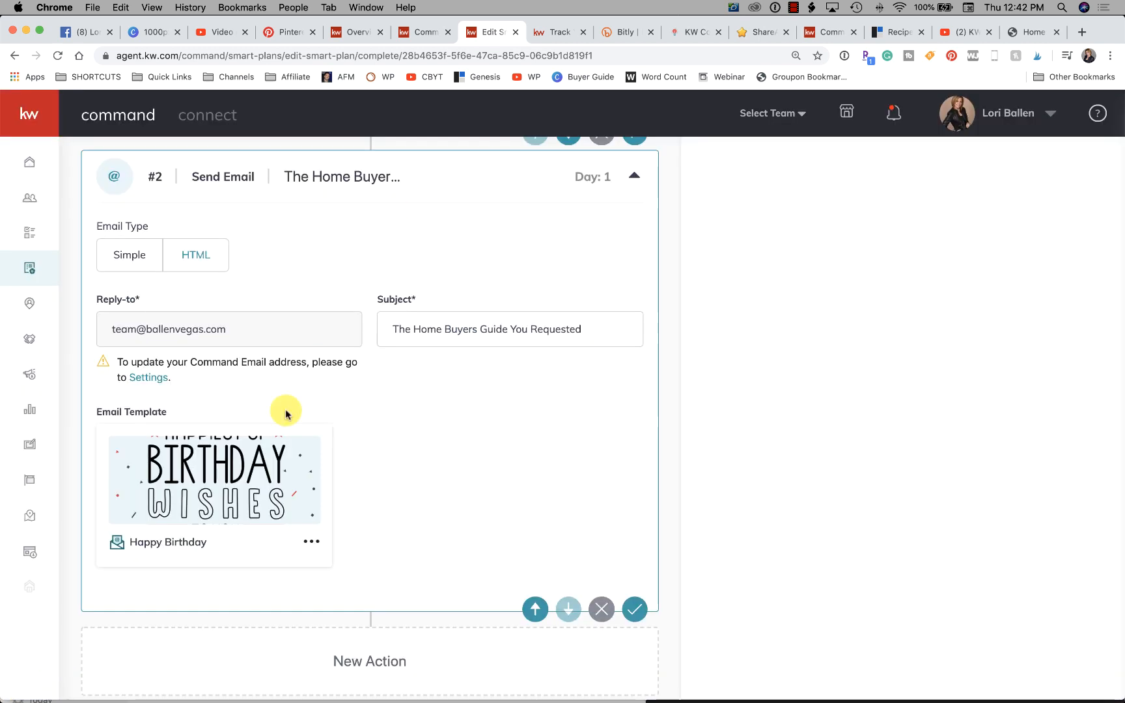
pyautogui.click(312, 545)
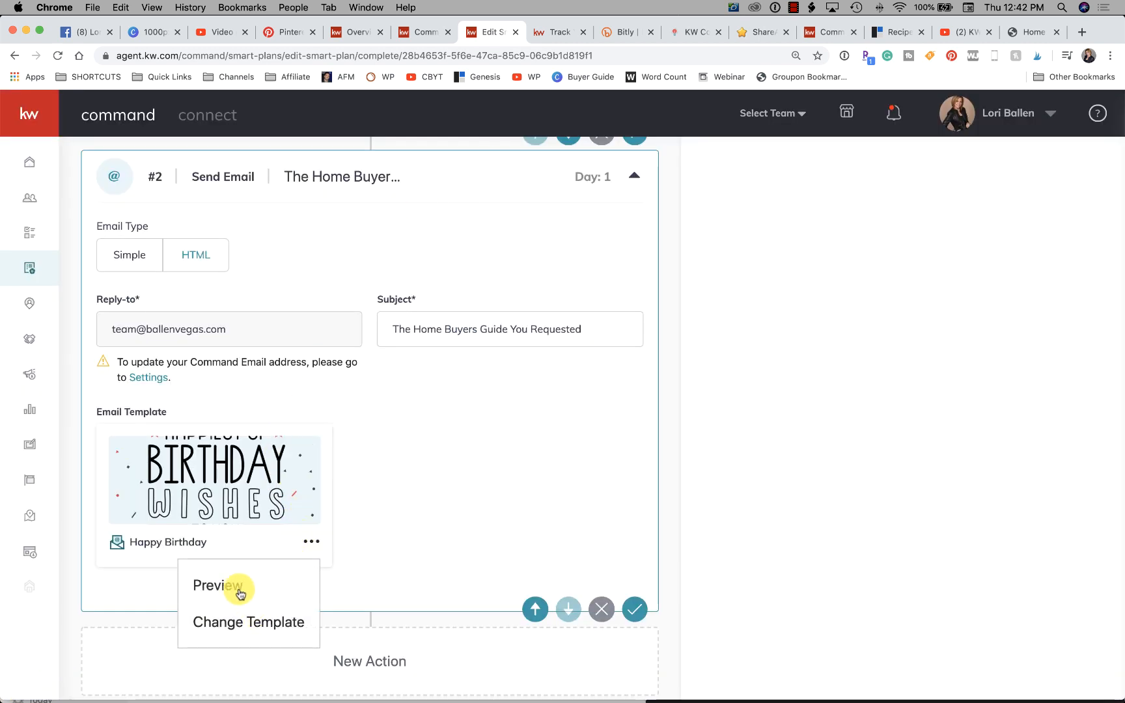
pyautogui.scroll(-1, 373, 562)
pyautogui.click(126, 240)
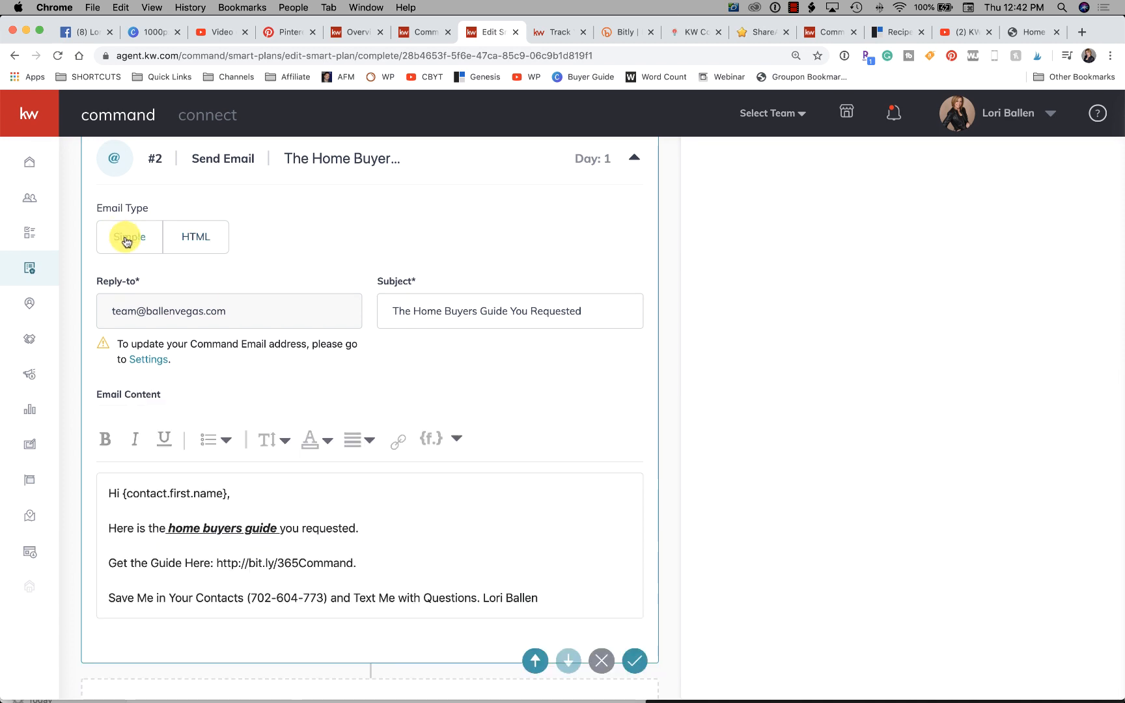
# - Review the contents of the SmartPlan's text message and email steps
pyautogui.scroll(-1, 458, 555)
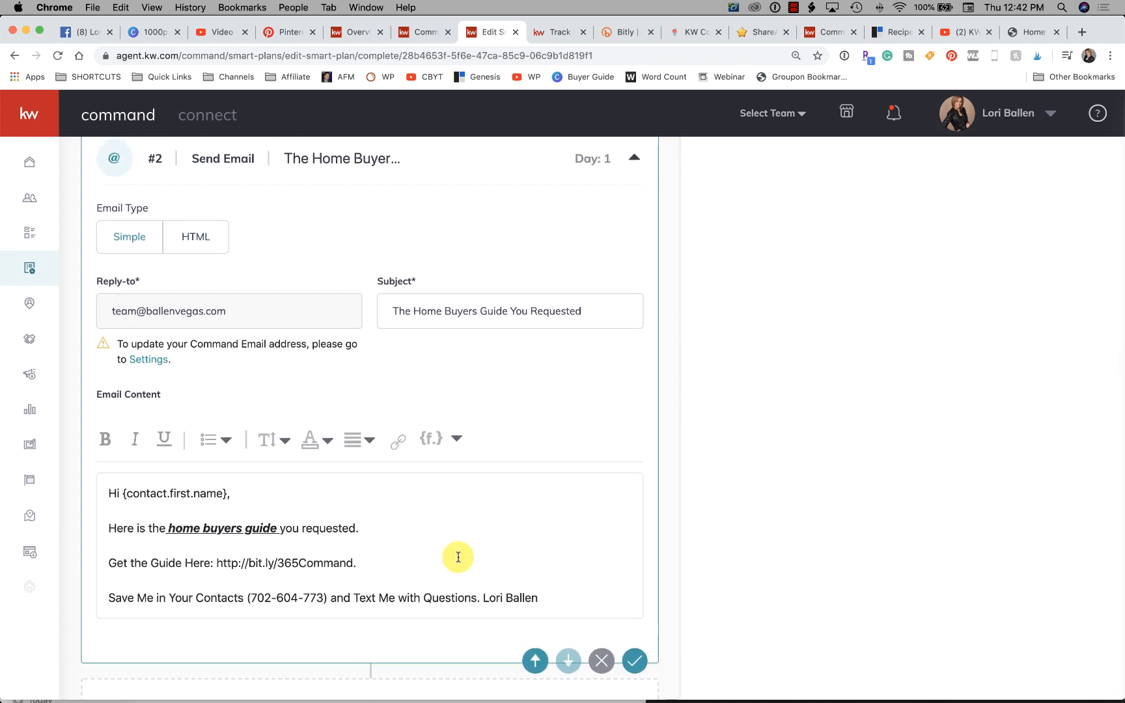
pyautogui.scroll(-3, 459, 557)
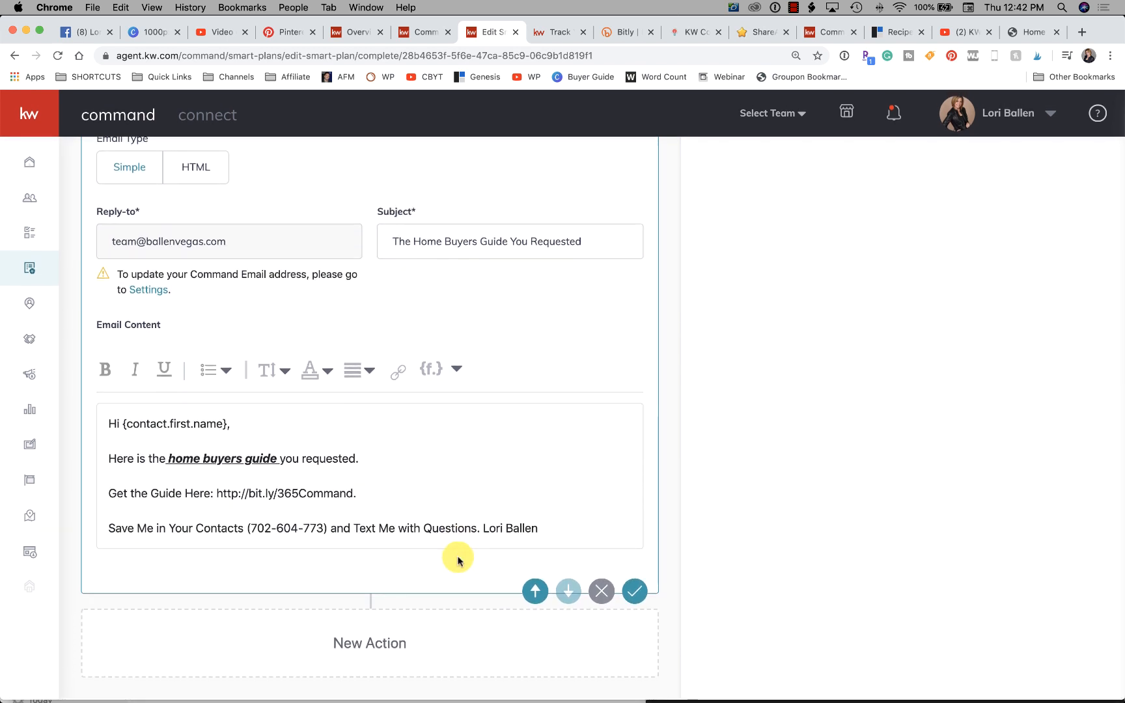
pyautogui.scroll(10, 459, 560)
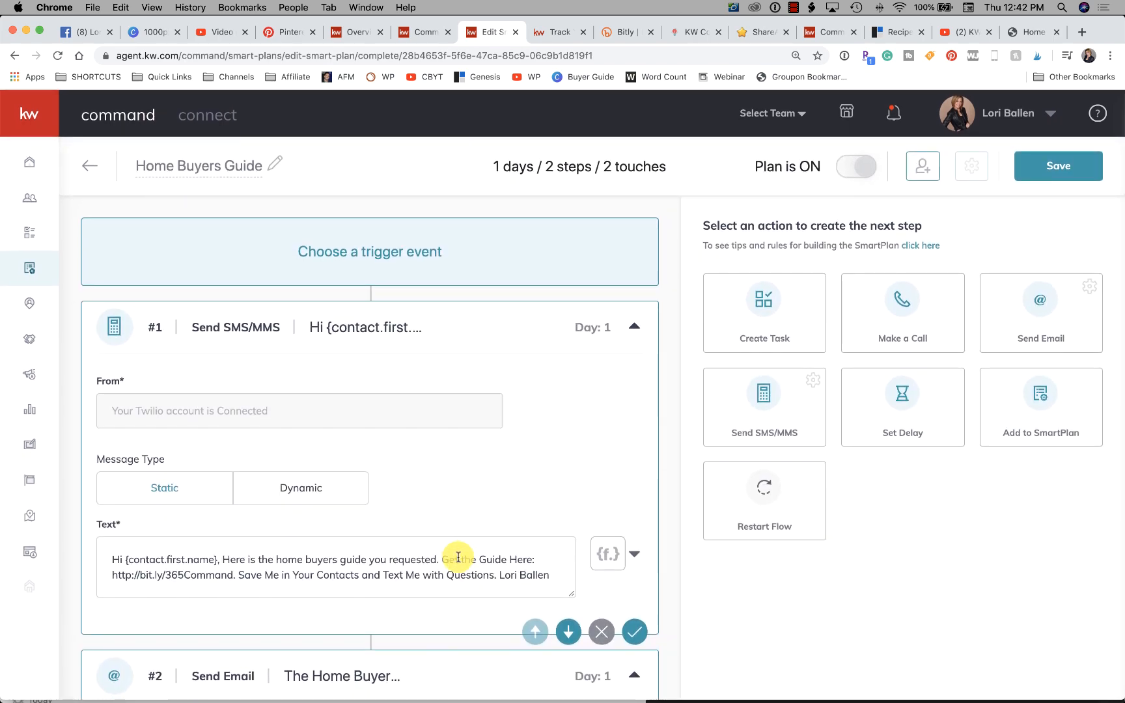
pyautogui.scroll(-20, 459, 557)
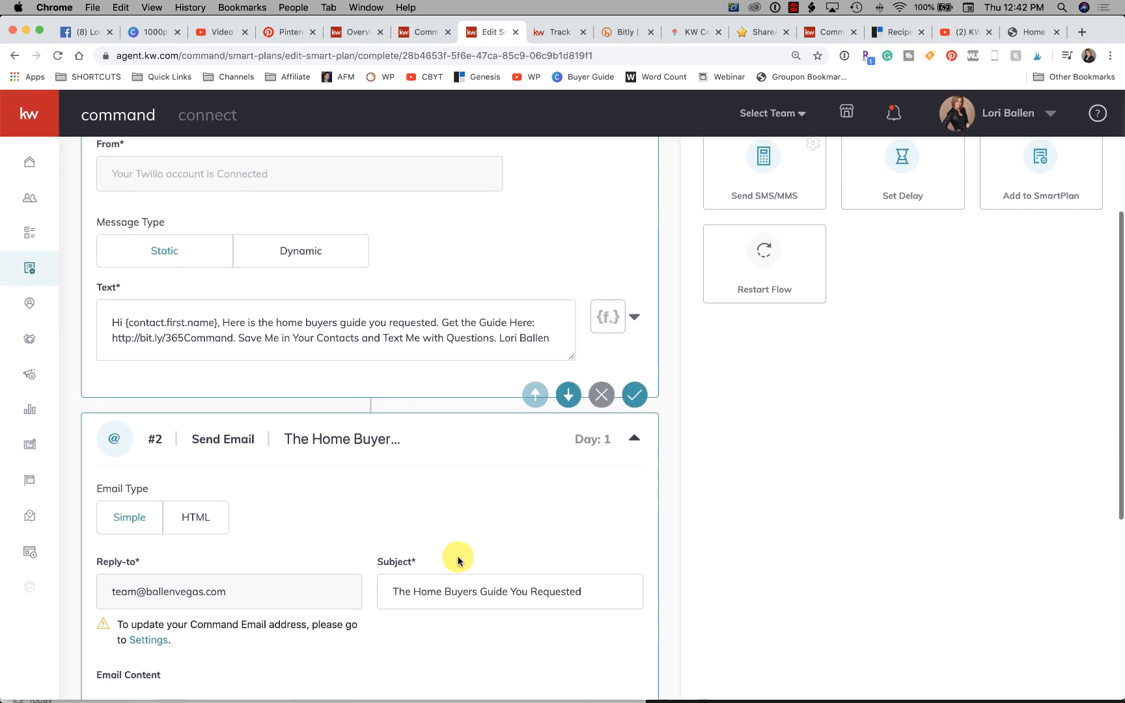
pyautogui.scroll(10, 458, 558)
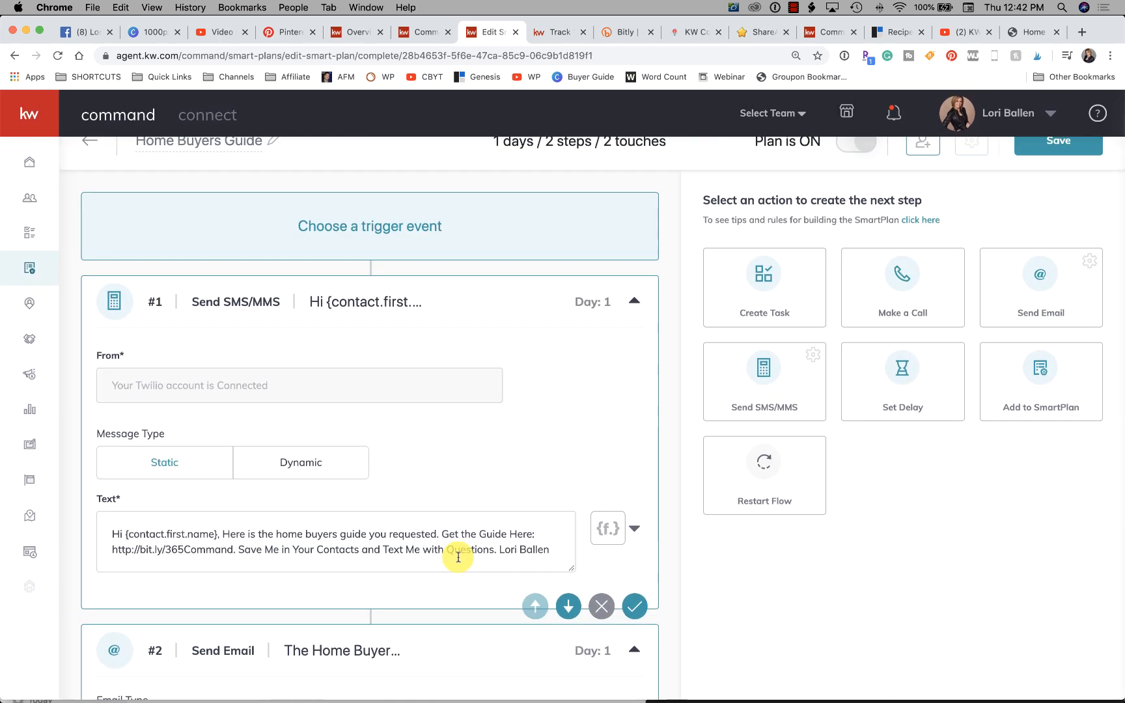
pyautogui.scroll(-1, 458, 557)
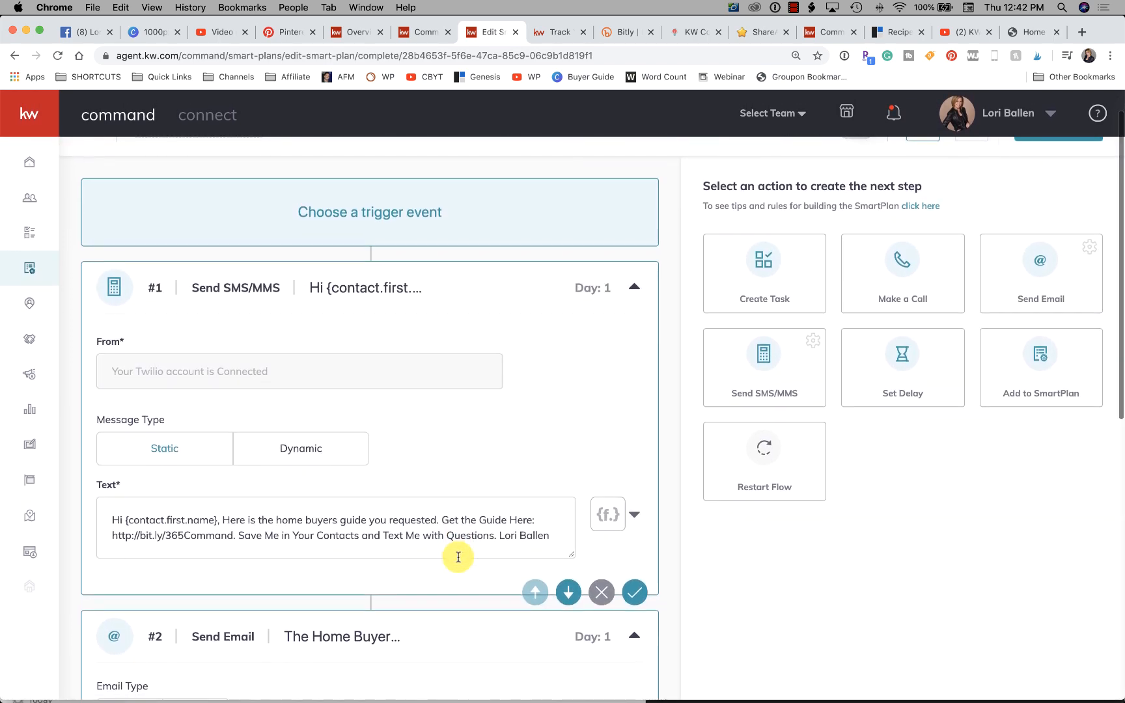
pyautogui.scroll(-8, 459, 558)
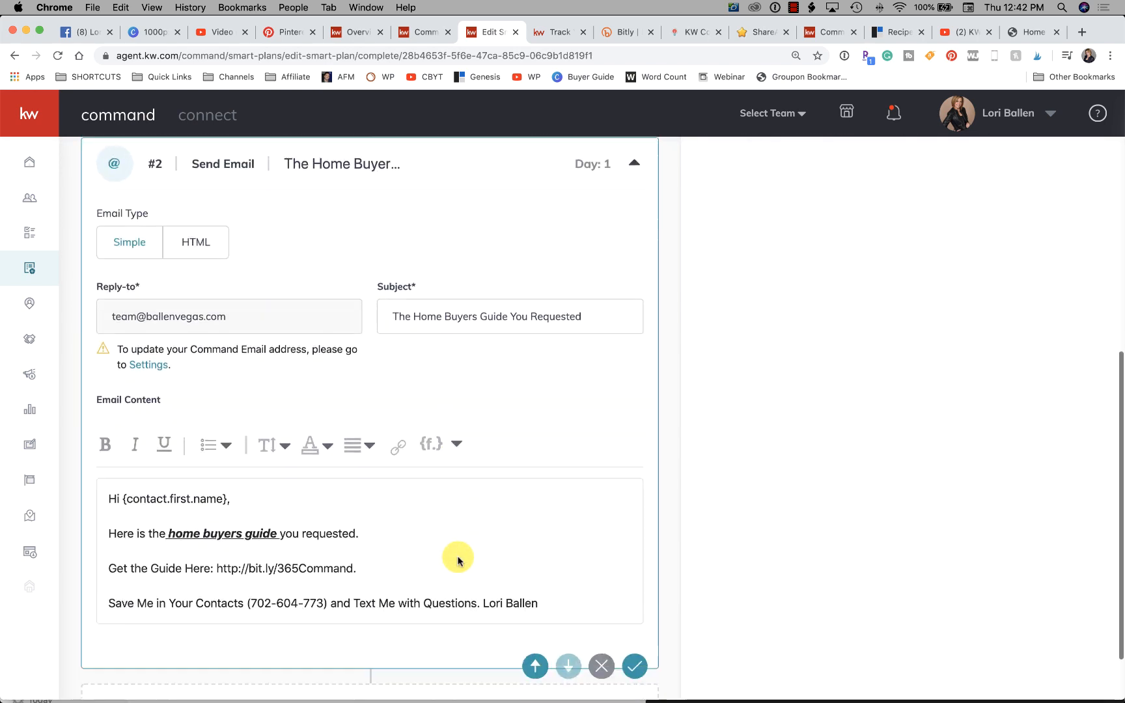
# - Add a Set Delay action after the email and set its delay to 7 days
pyautogui.scroll(8, 456, 521)
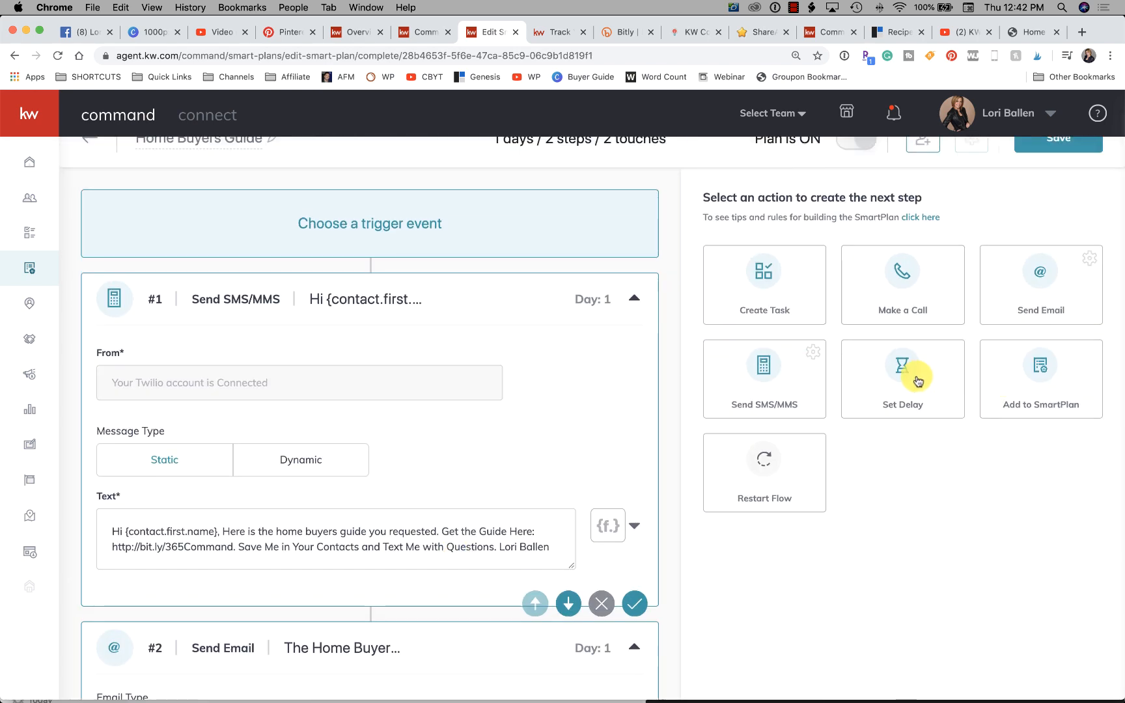
pyautogui.click(904, 373)
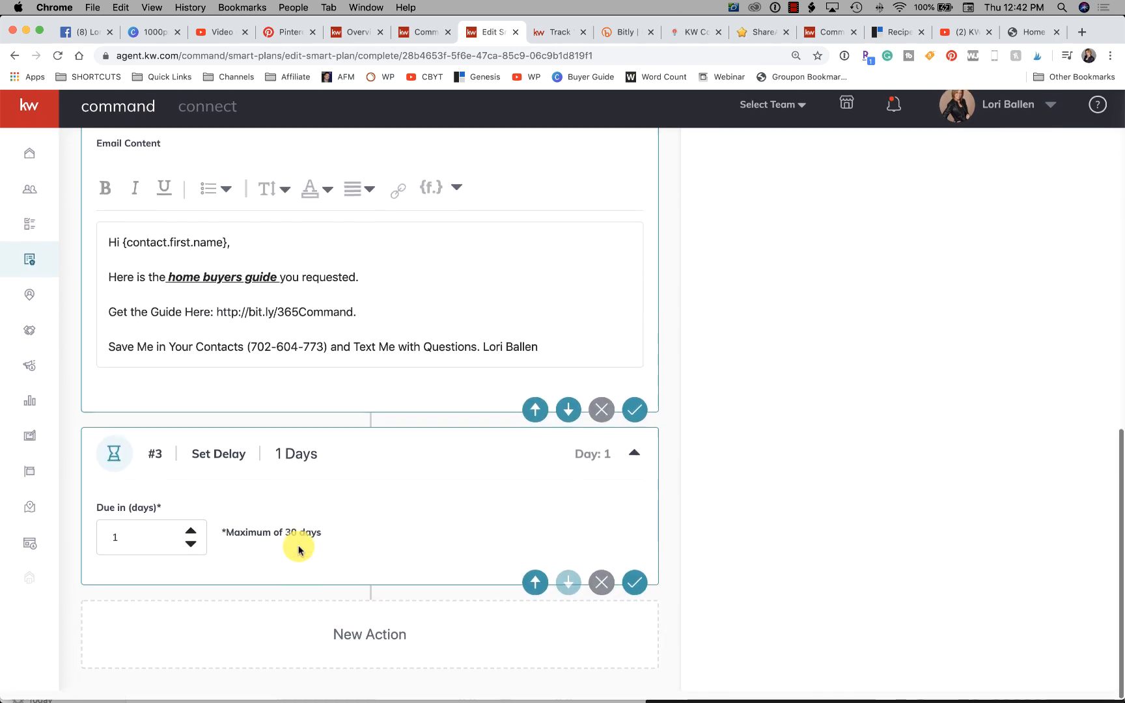
pyautogui.click(634, 462)
pyautogui.click(546, 571)
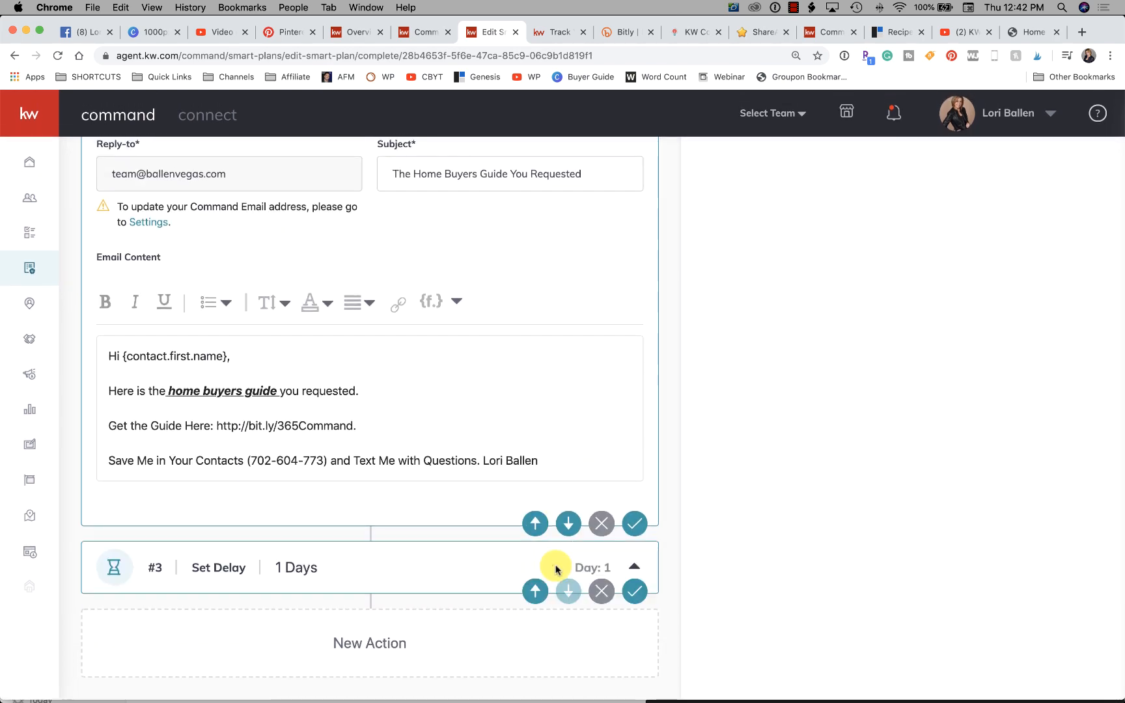
pyautogui.click(133, 547)
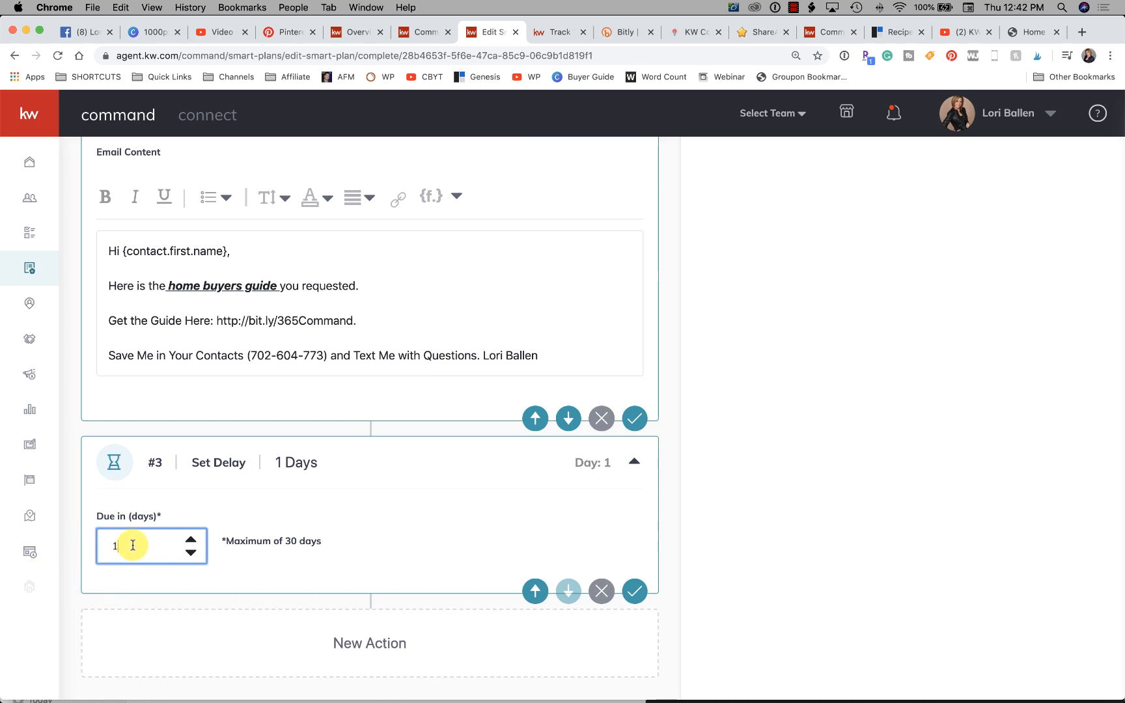
pyautogui.click(444, 534)
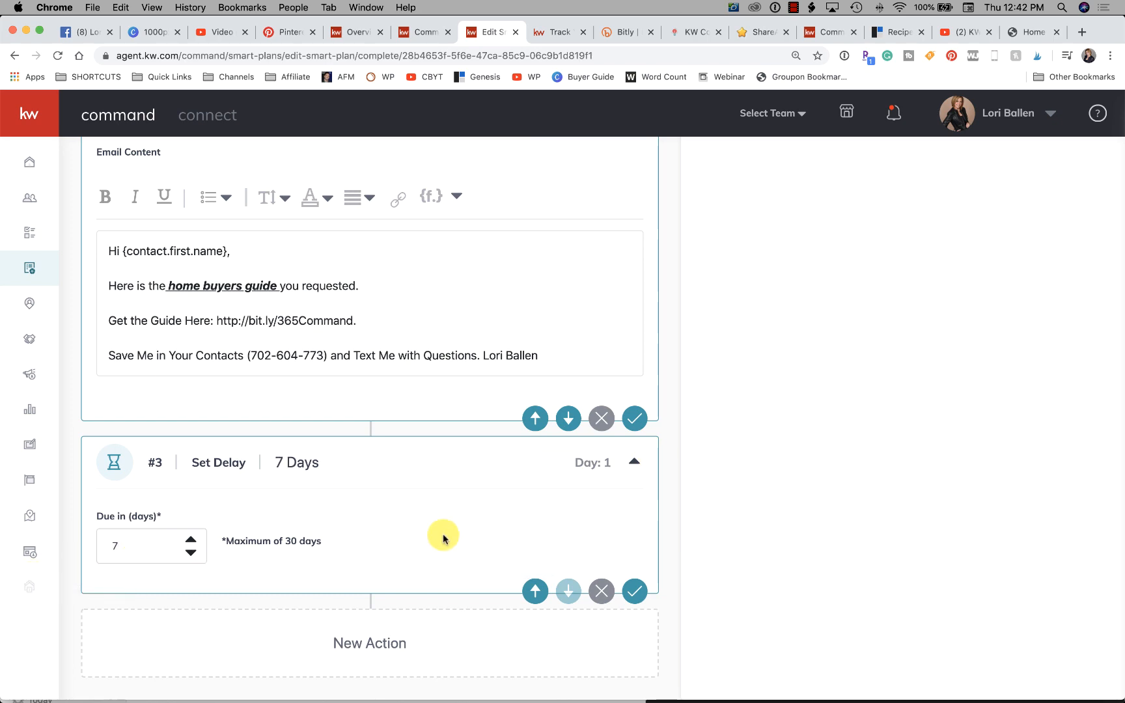
# - Add a Make a Call action after the delay, with "Call" and the contact's first and last name merge fields as task name
pyautogui.scroll(11, 884, 402)
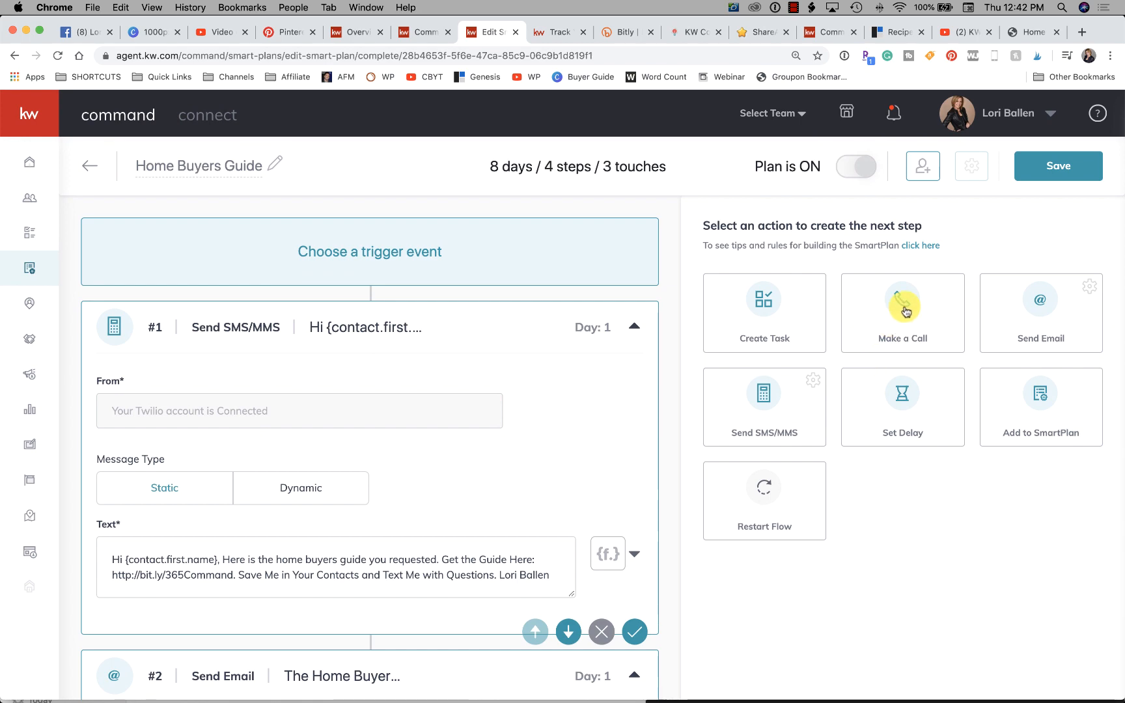
pyautogui.scroll(-15, 473, 359)
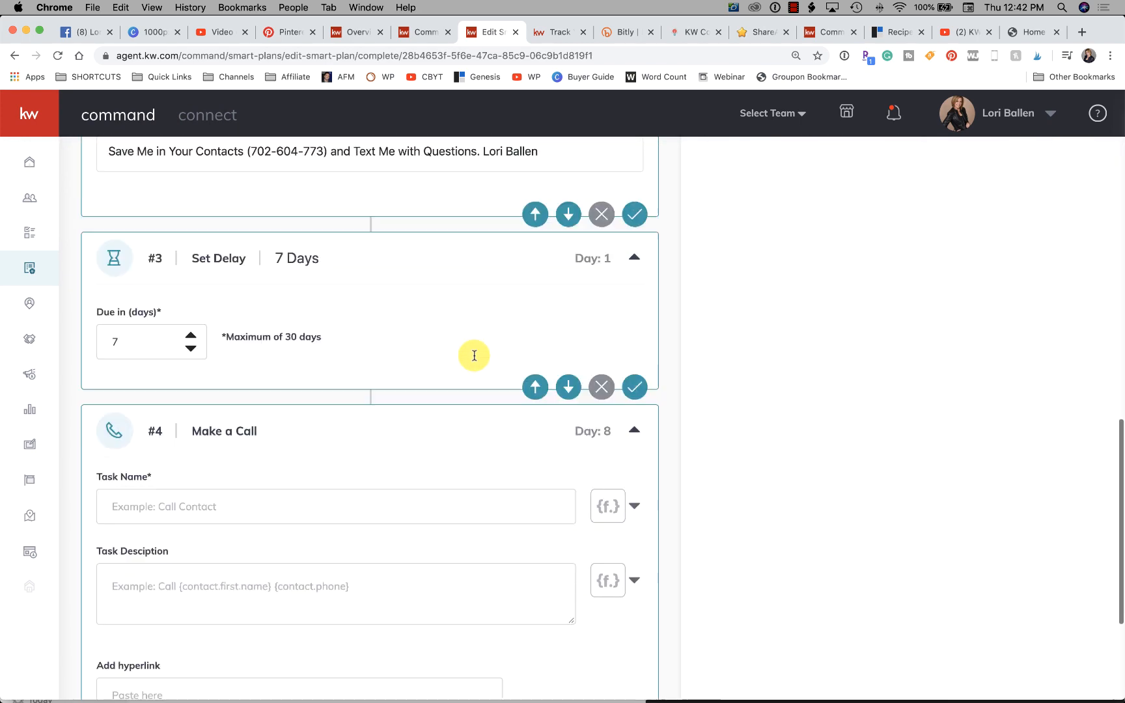
pyautogui.click(288, 288)
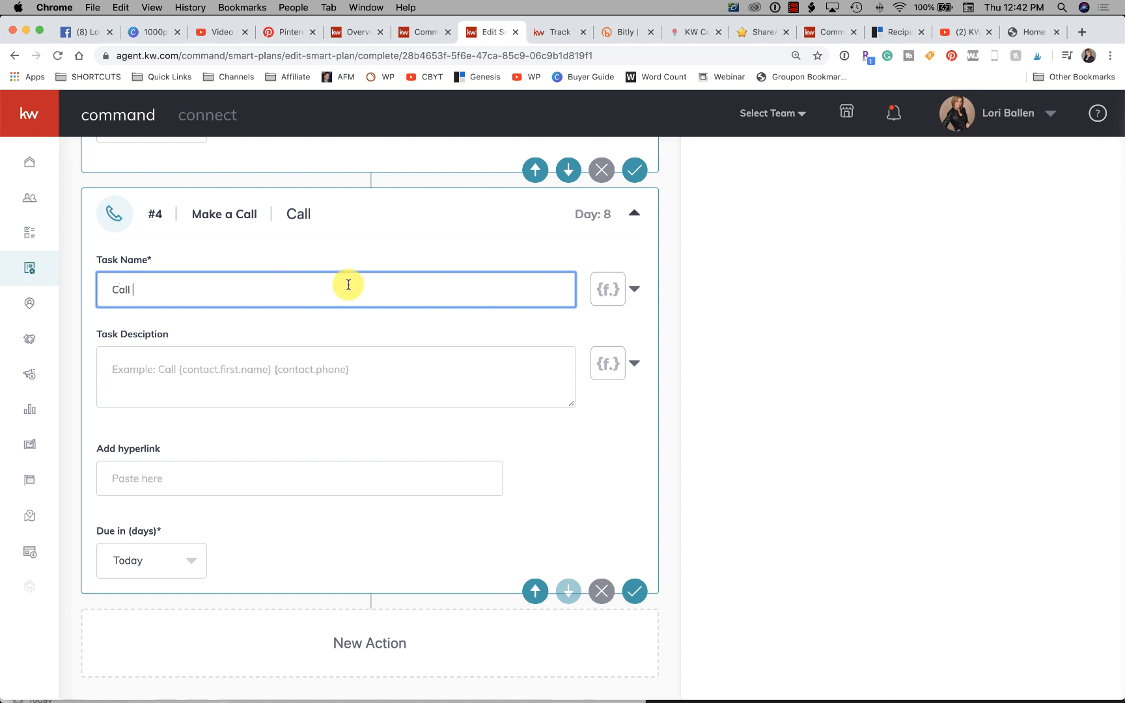
pyautogui.click(611, 289)
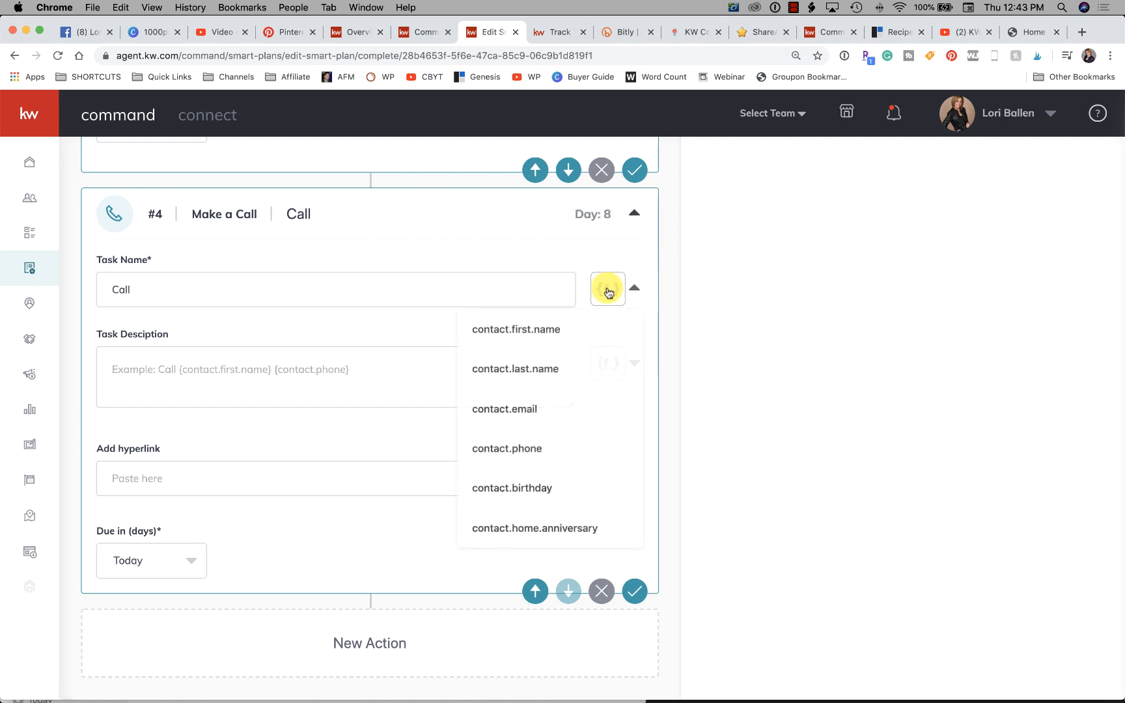
pyautogui.click(517, 330)
pyautogui.click(616, 295)
pyautogui.click(516, 365)
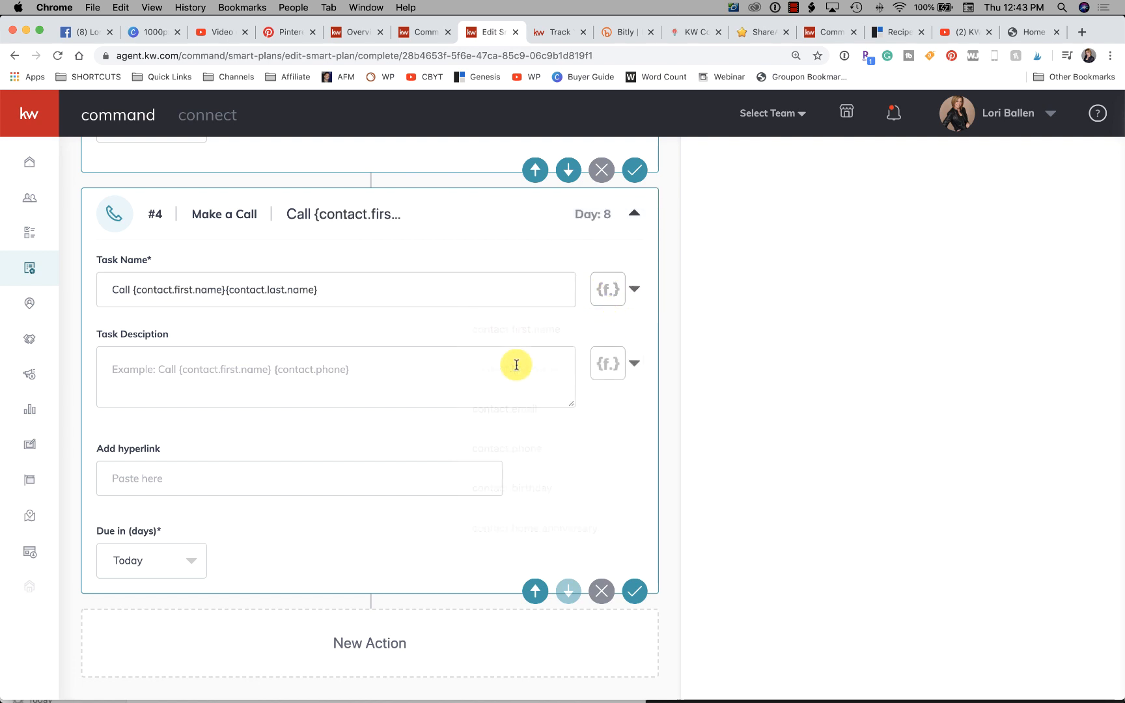
# - Enter "Follow up on free home buyers guide" as the call's task description and save the action
pyautogui.click(207, 362)
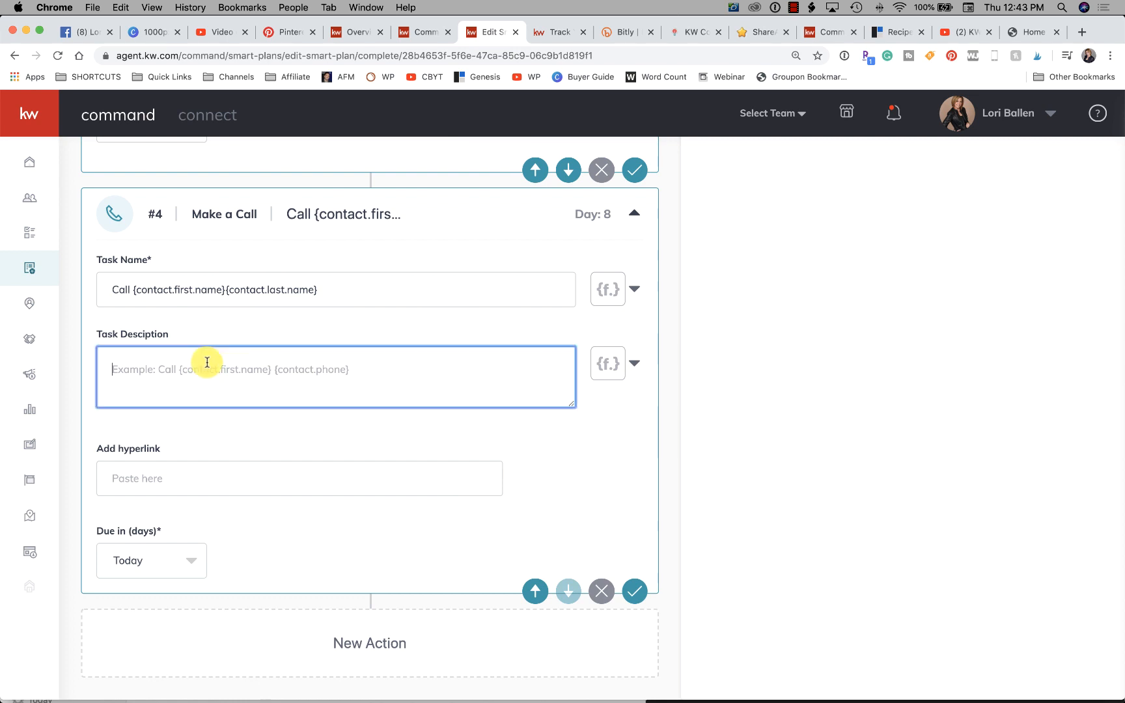
pyautogui.write('F')
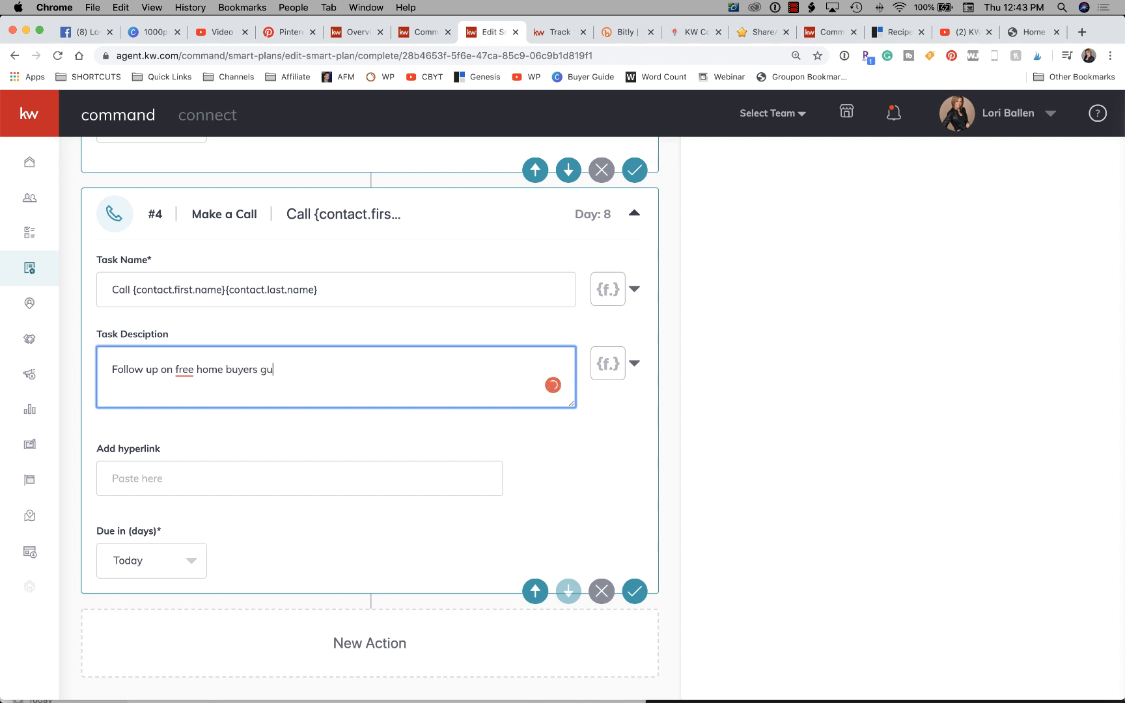
pyautogui.click(218, 474)
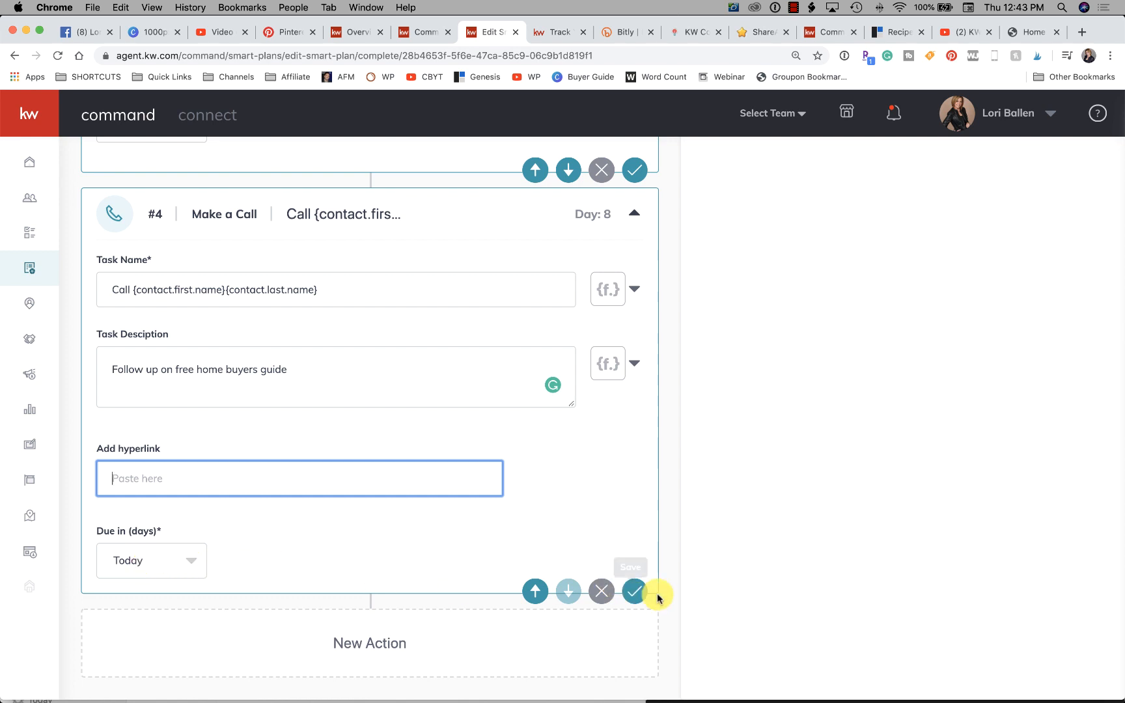
pyautogui.click(635, 595)
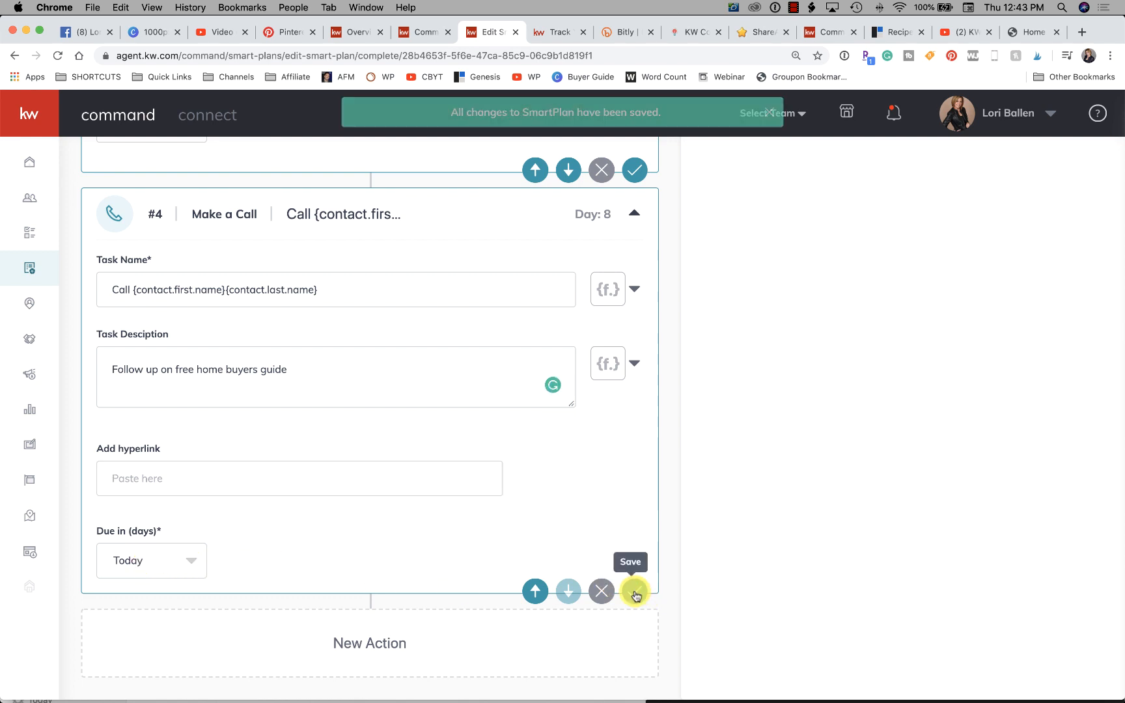
pyautogui.scroll(5, 628, 594)
pyautogui.scroll(15, 626, 594)
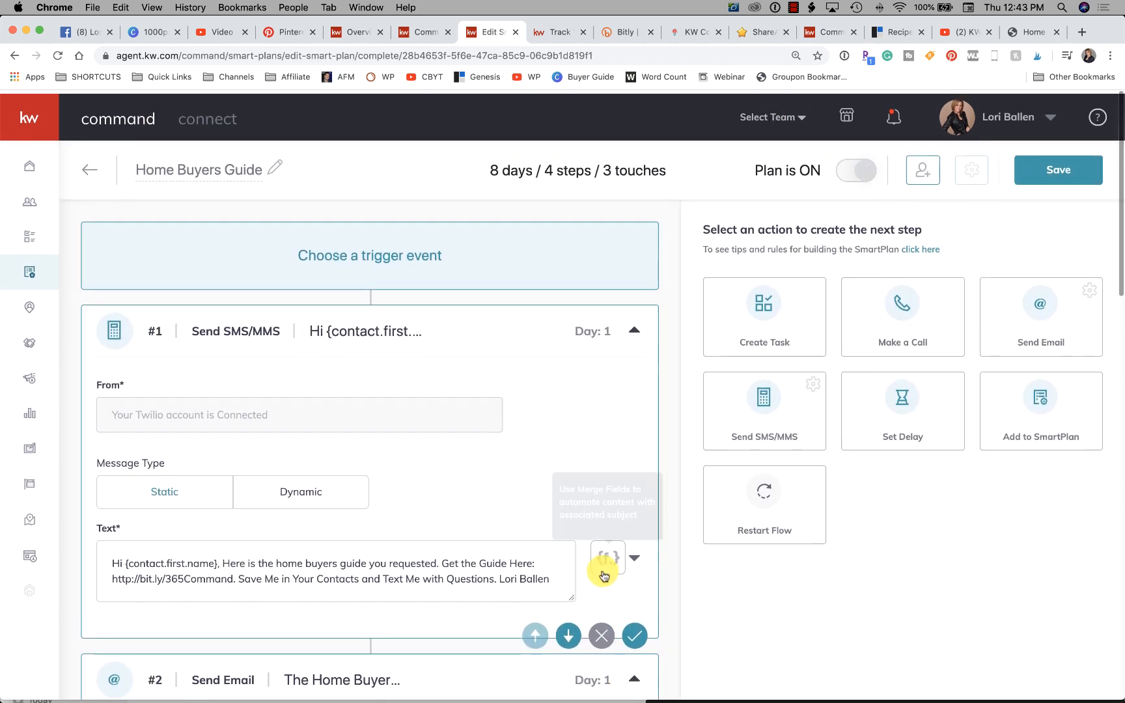
pyautogui.scroll(-5, 602, 574)
pyautogui.scroll(5, 571, 576)
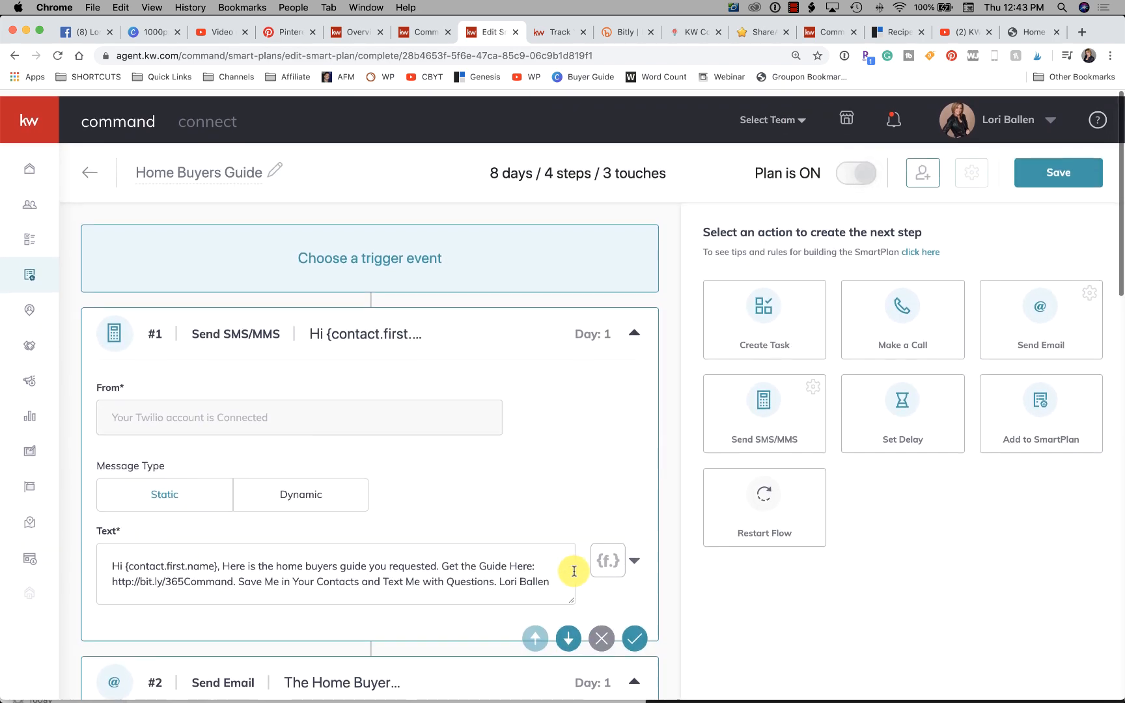
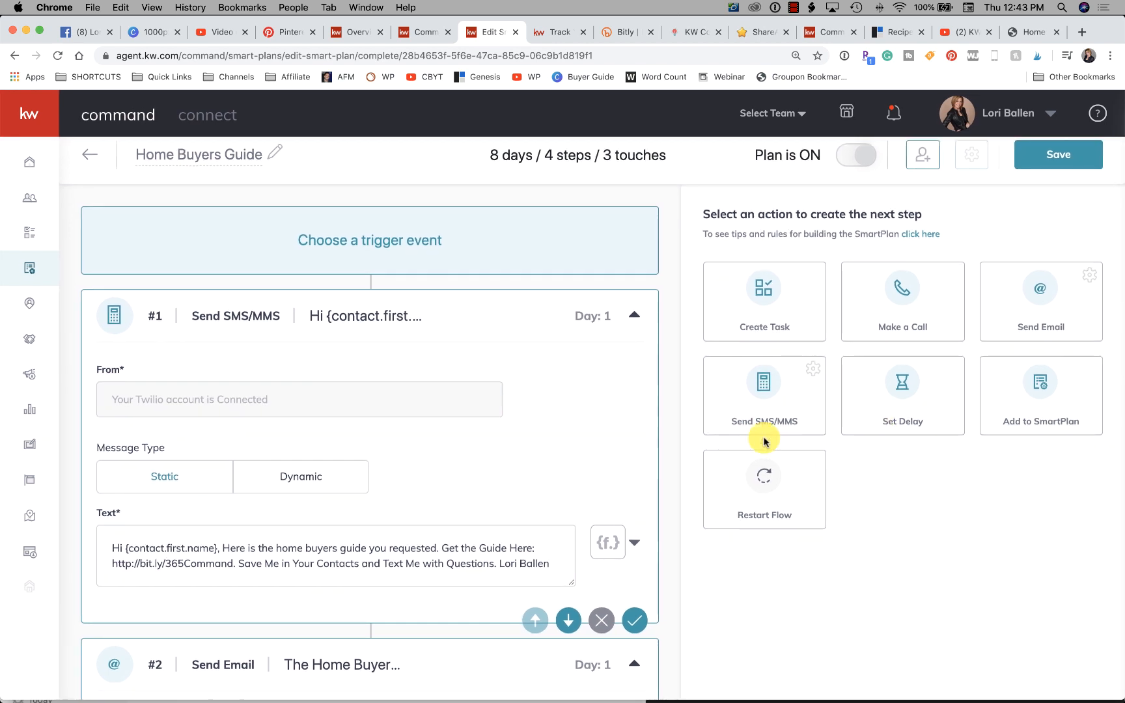
# - Add an Add to SmartPlan action after the Make a Call step and select "My Promote My App" as its SmartPlan
pyautogui.scroll(-1, 764, 442)
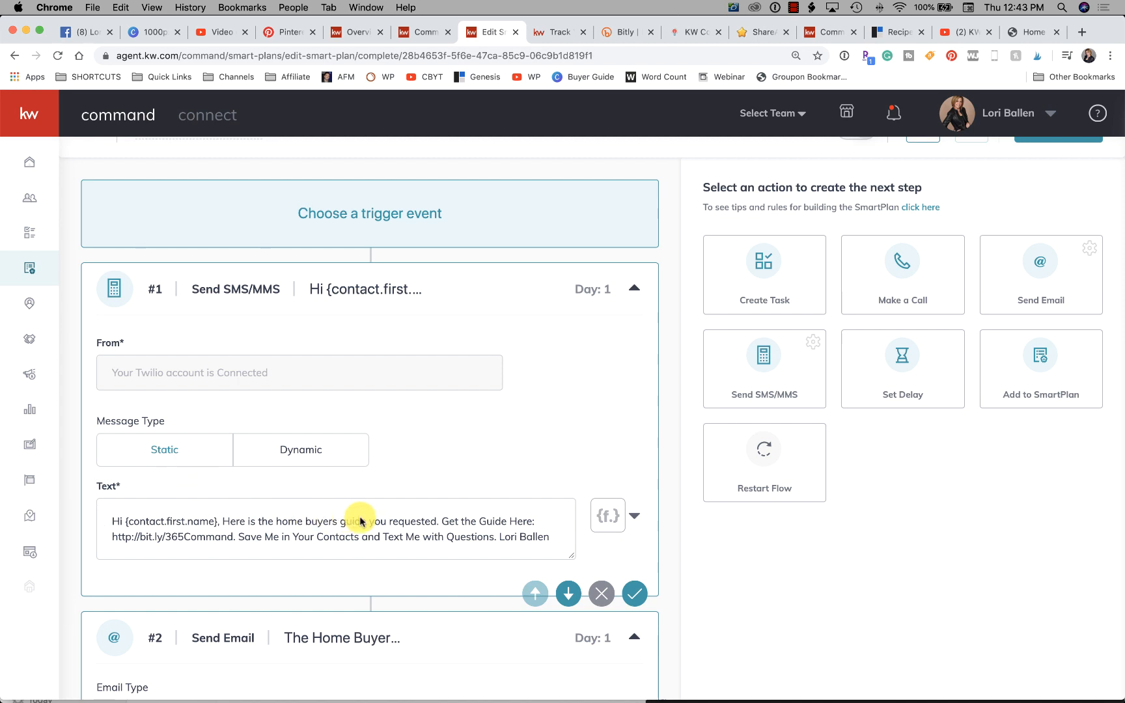
pyautogui.scroll(-3, 971, 508)
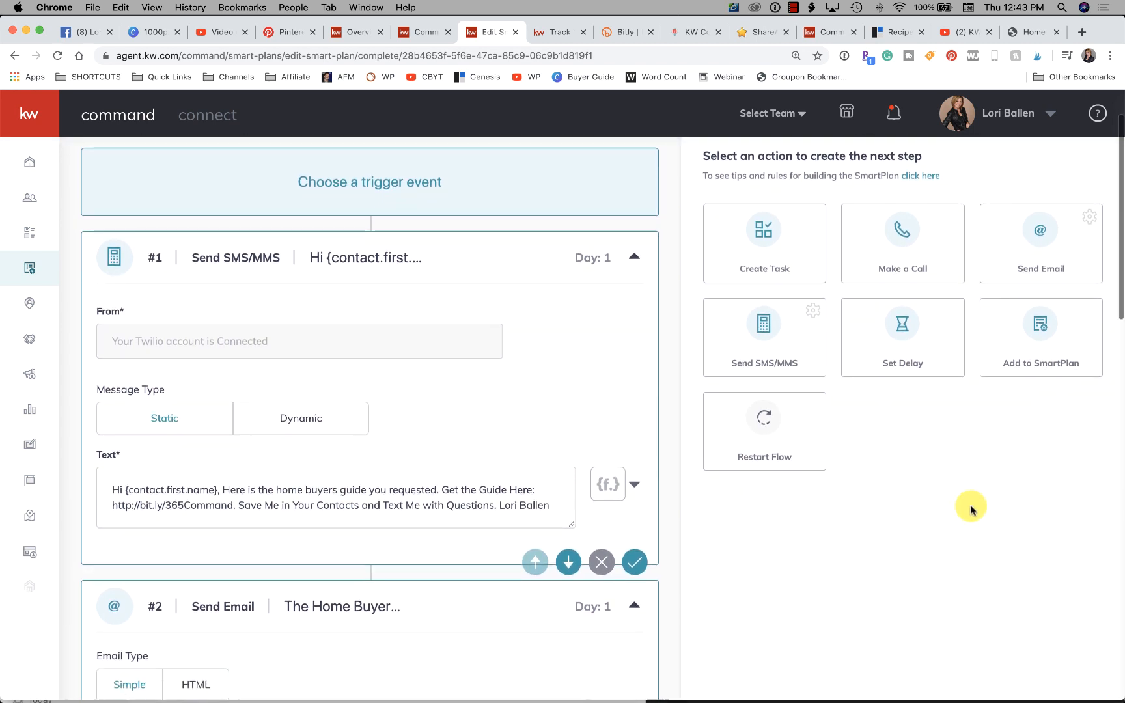
pyautogui.scroll(-3, 975, 467)
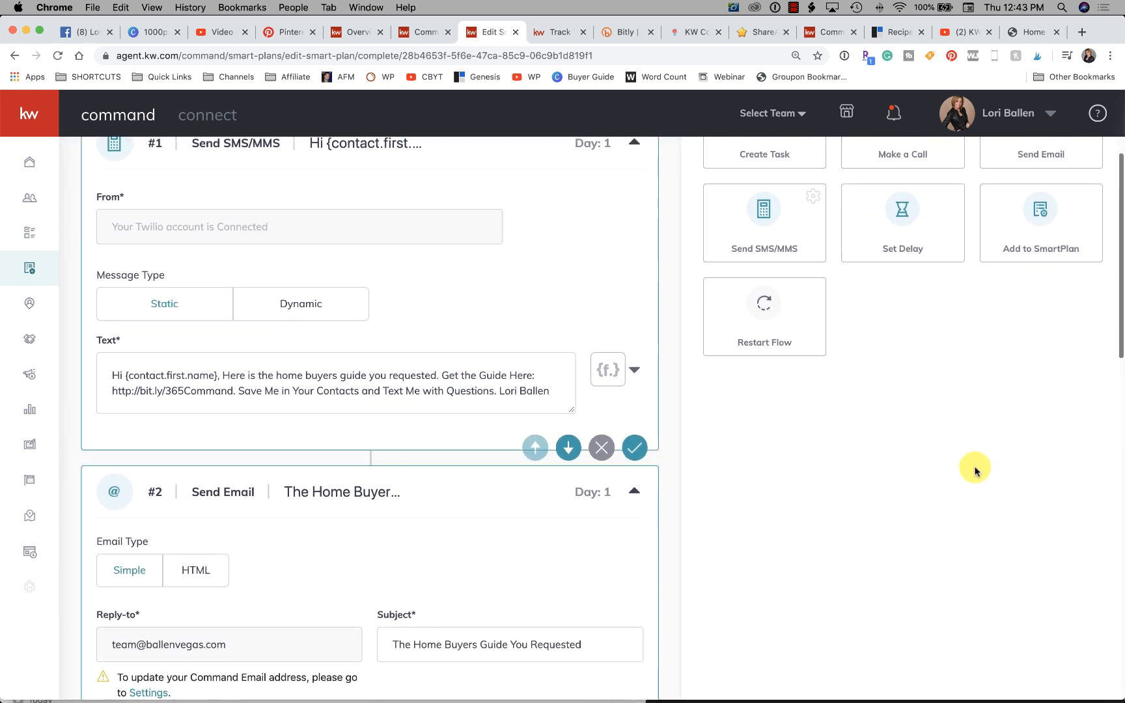
pyautogui.scroll(-2, 975, 470)
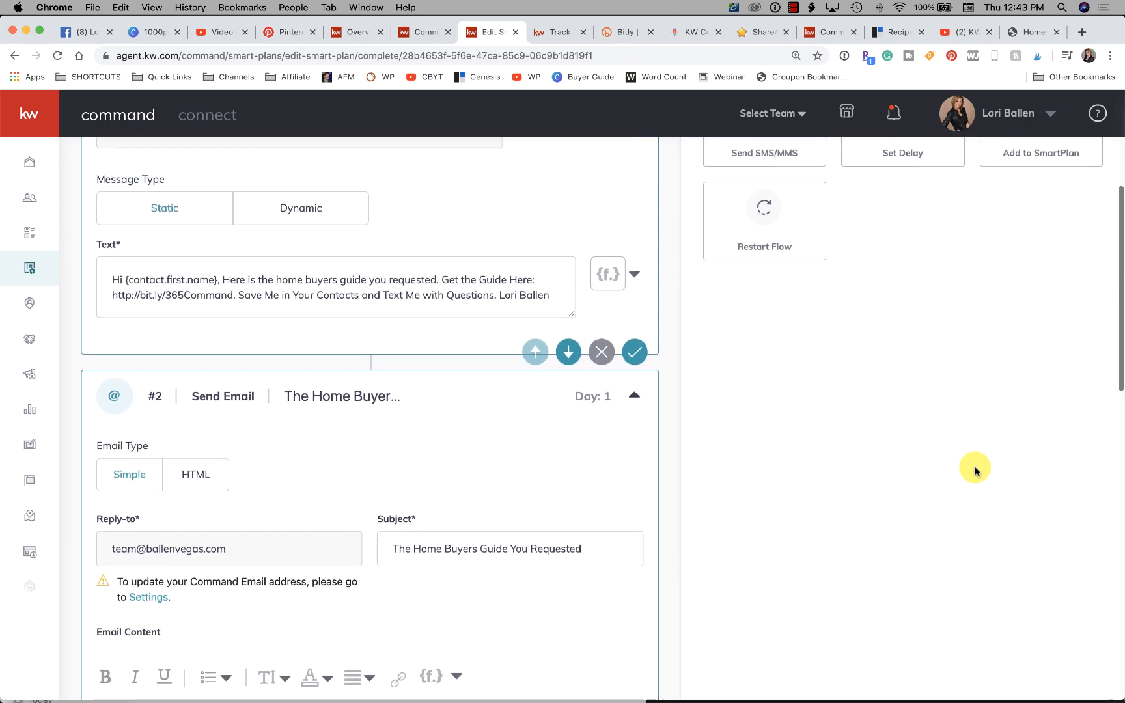
pyautogui.scroll(8, 975, 470)
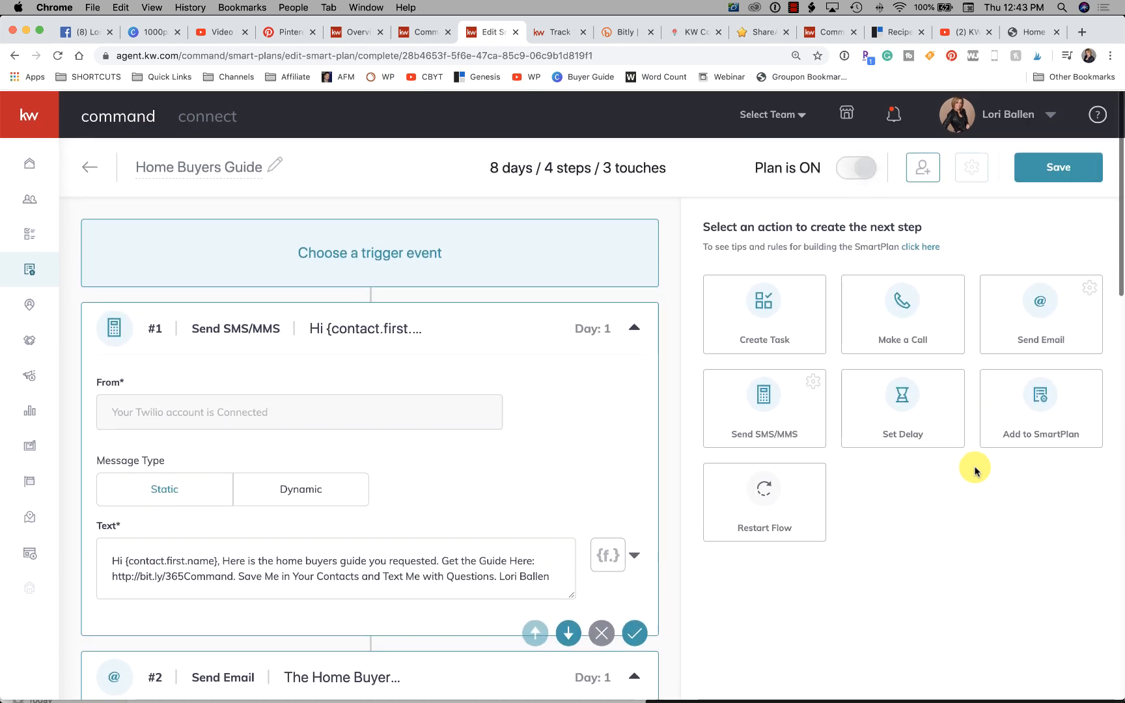
pyautogui.scroll(-3, 975, 470)
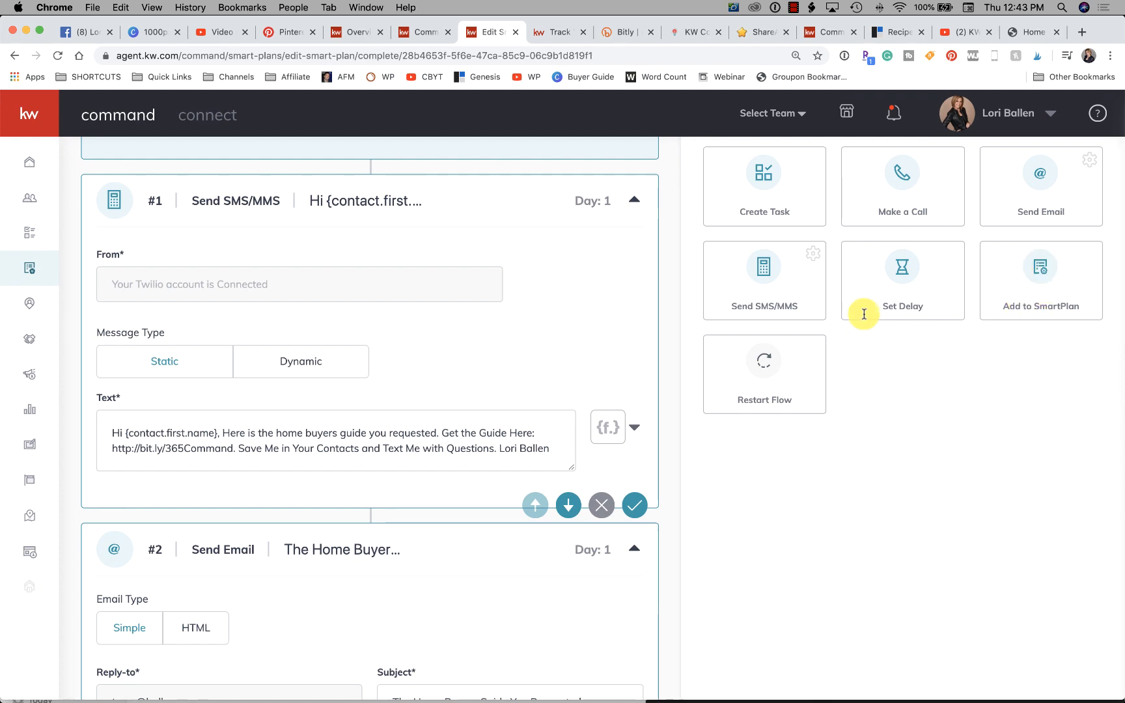
pyautogui.scroll(-20, 302, 502)
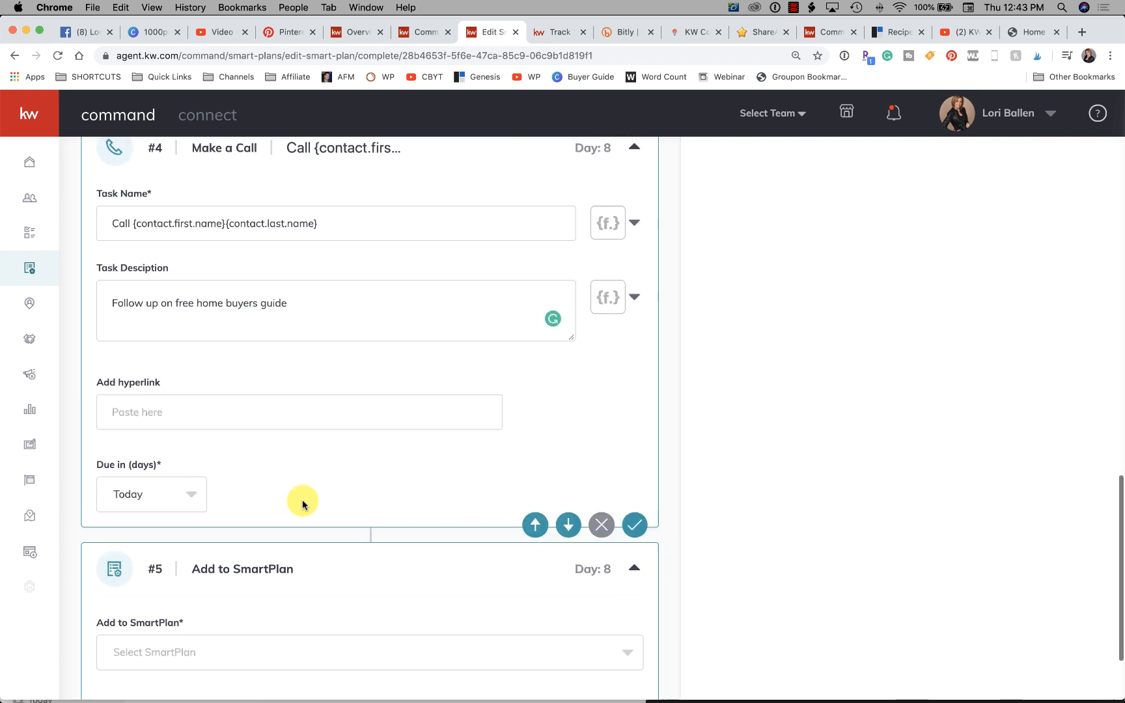
pyautogui.scroll(-4, 302, 502)
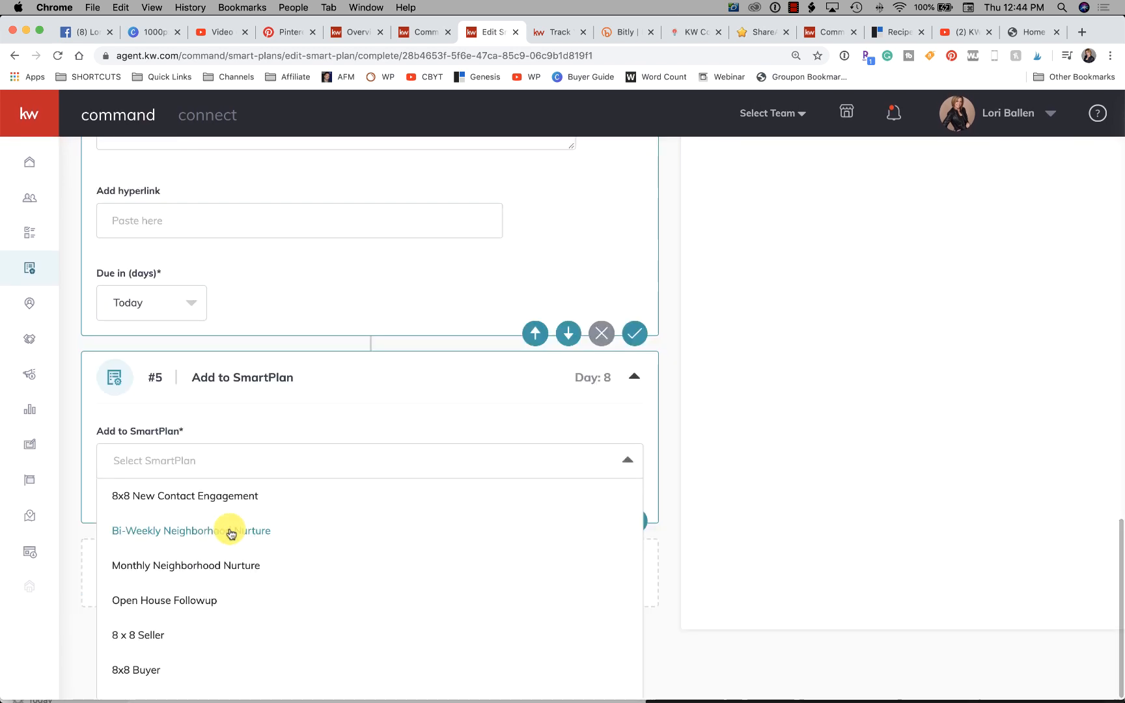
pyautogui.scroll(-3, 159, 660)
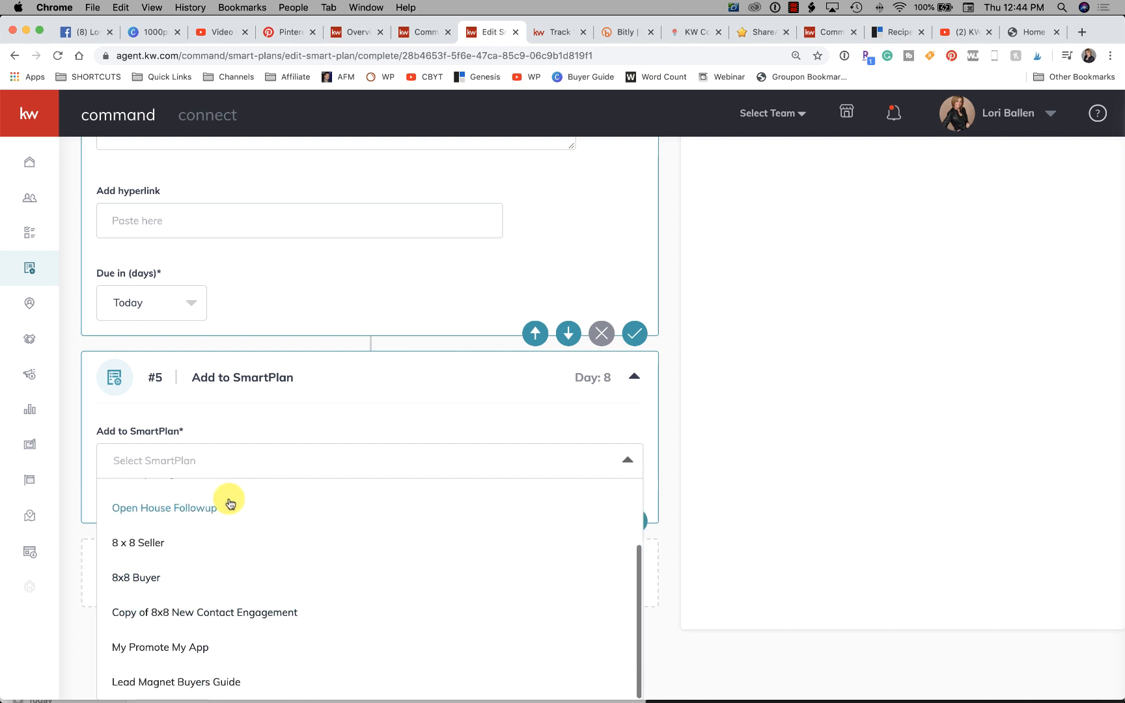
pyautogui.click(187, 654)
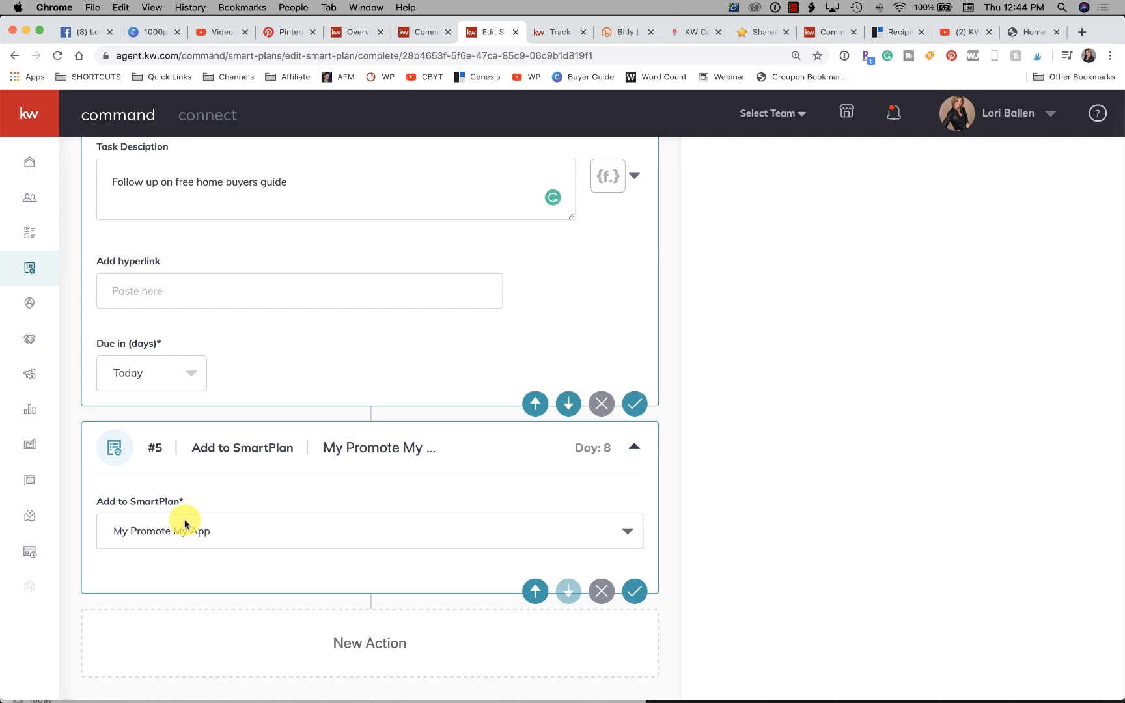
# - Review the call step and the SmartPlans offered for step 5, keeping "My Promote My App" selected
pyautogui.scroll(5, 185, 524)
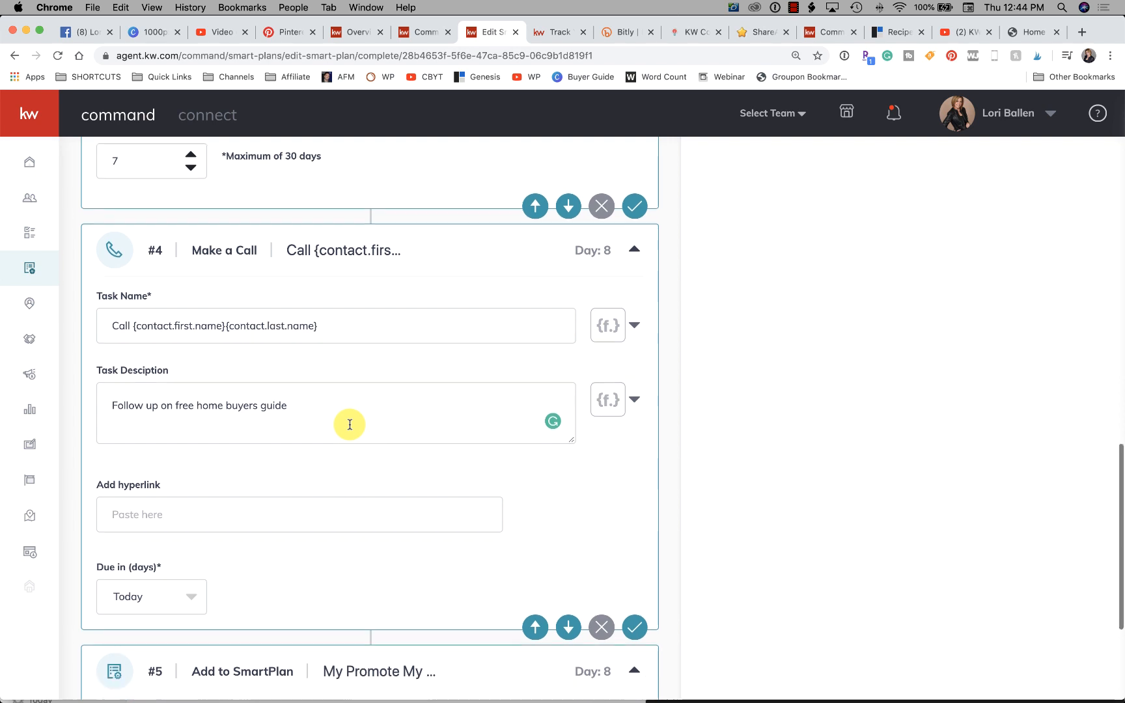
pyautogui.scroll(-5, 350, 425)
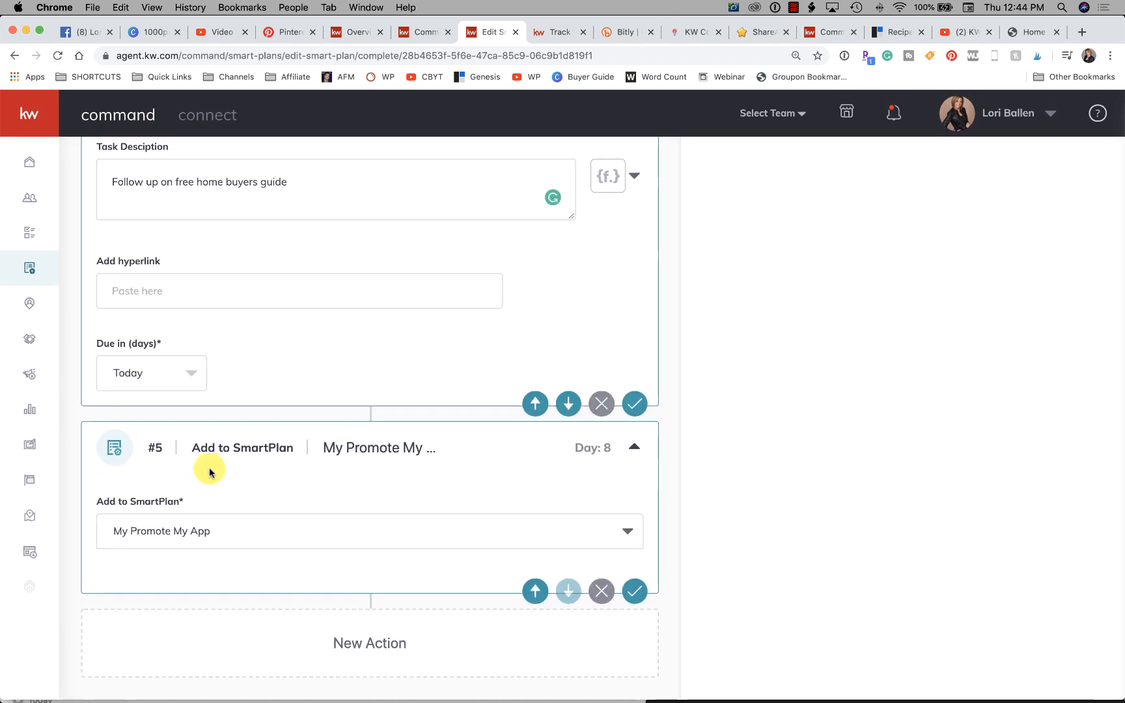
pyautogui.click(202, 532)
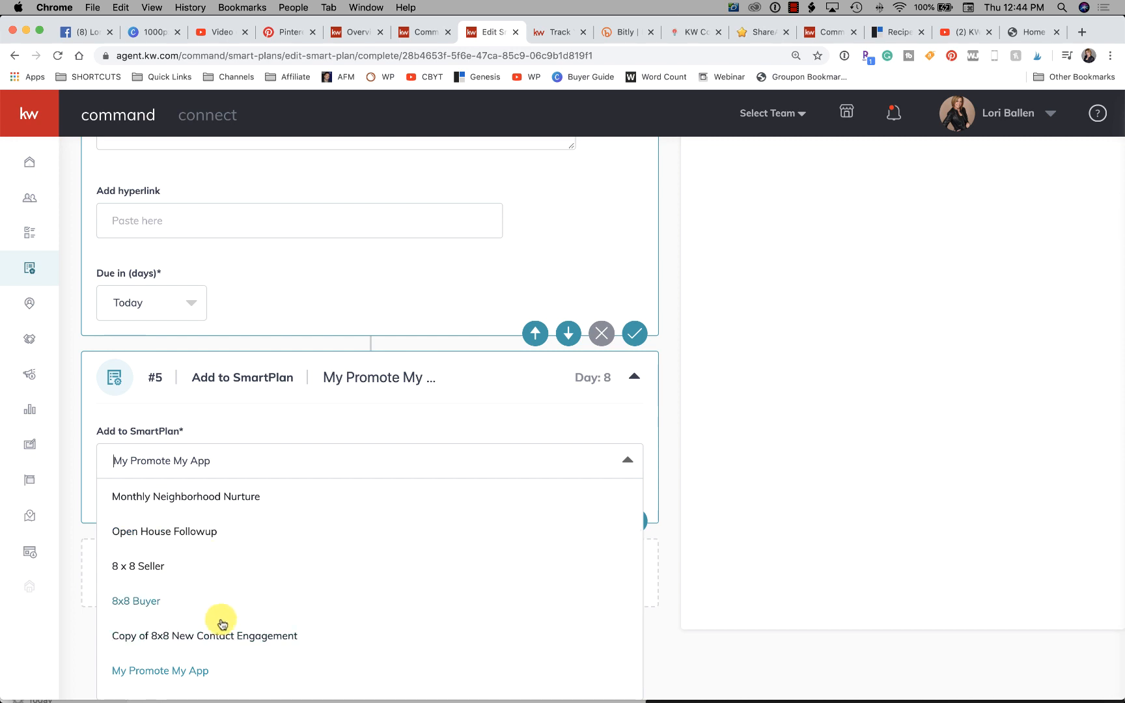
pyautogui.click(188, 670)
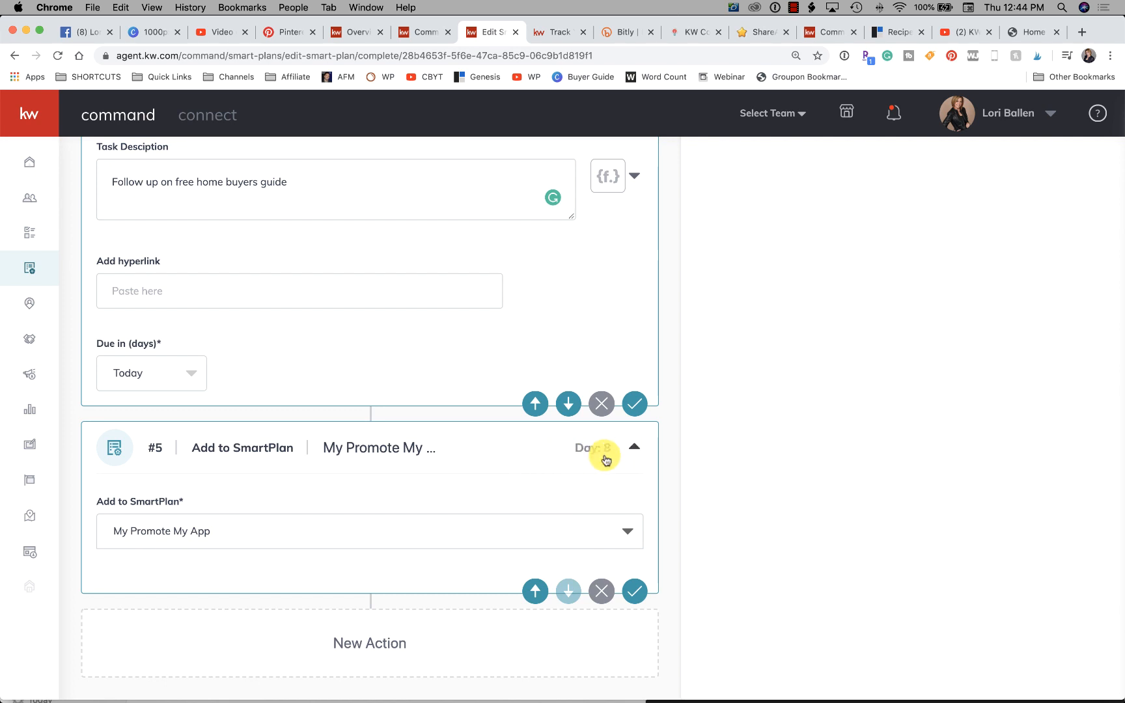
# - Try placing the Make a Call action before the 7-day delay, and restore the original order
pyautogui.scroll(2, 586, 460)
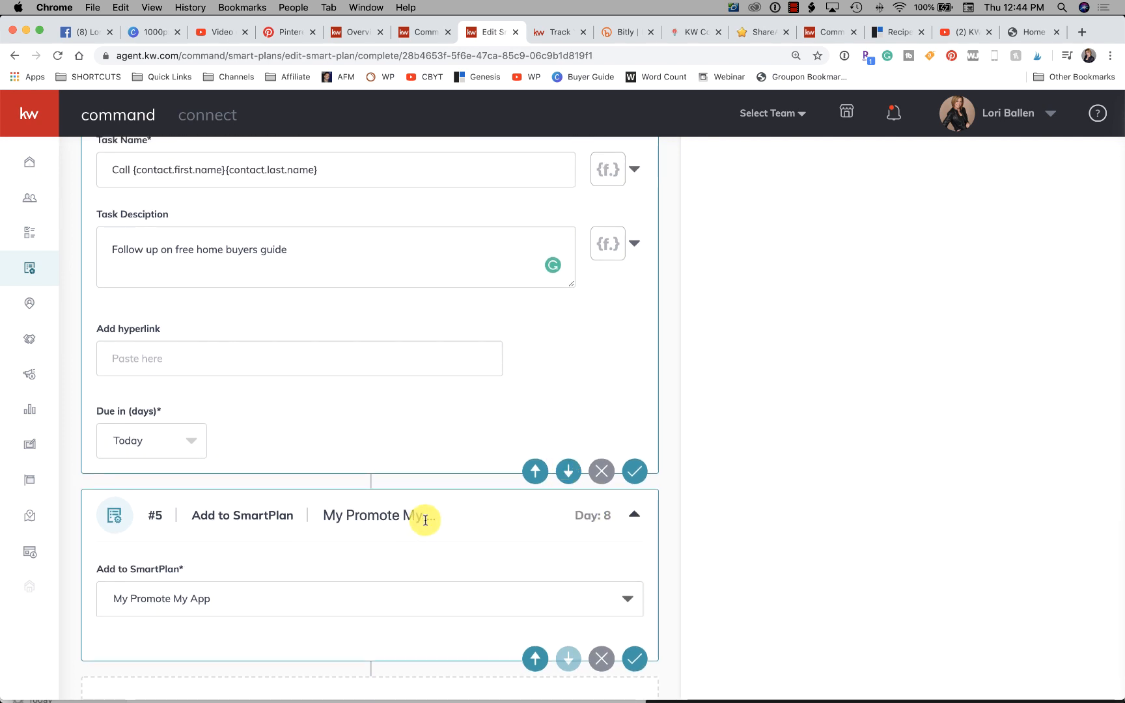
pyautogui.click(535, 471)
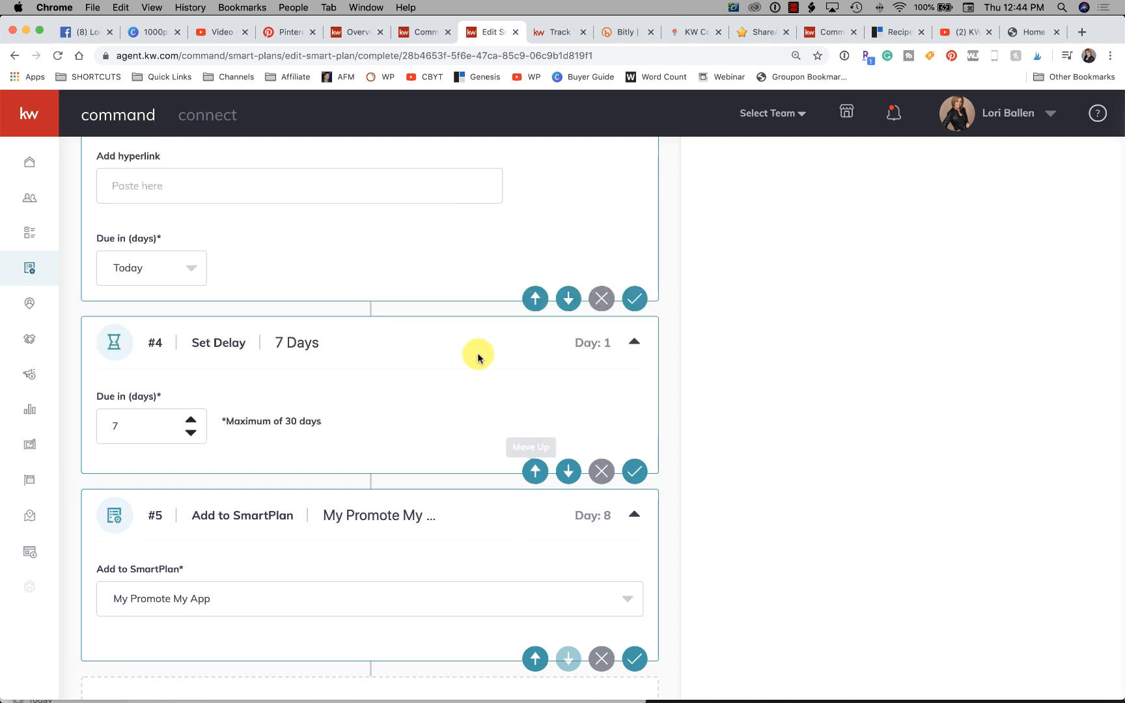
pyautogui.scroll(-2, 360, 365)
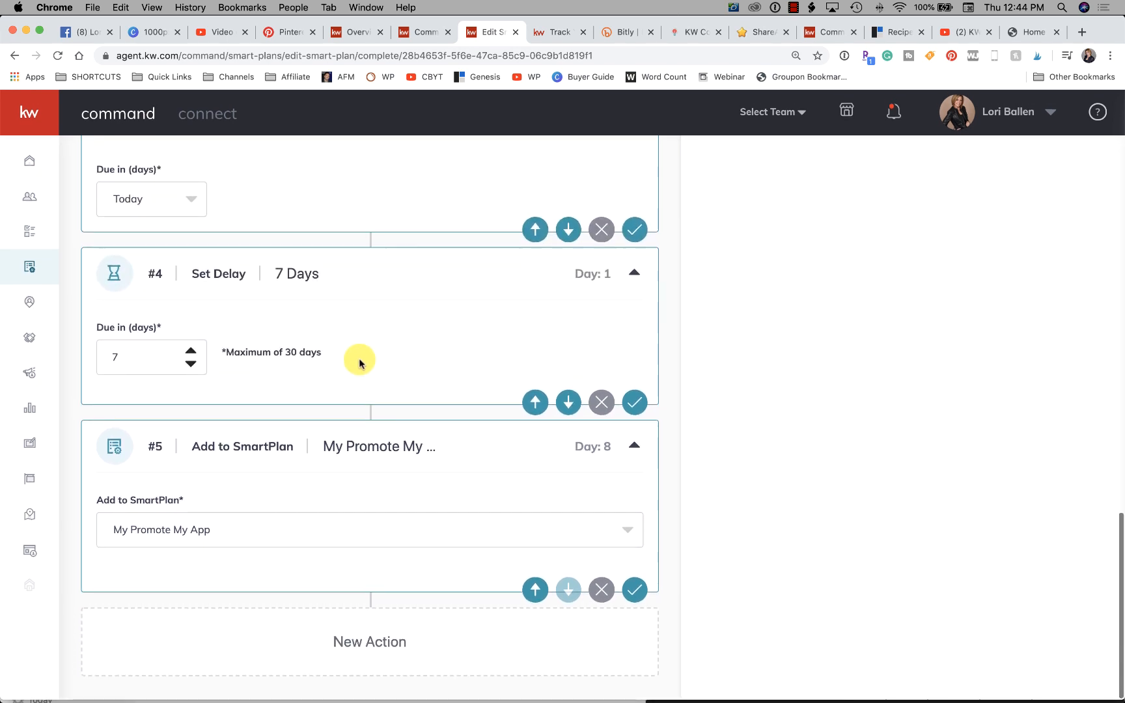
pyautogui.scroll(1, 498, 426)
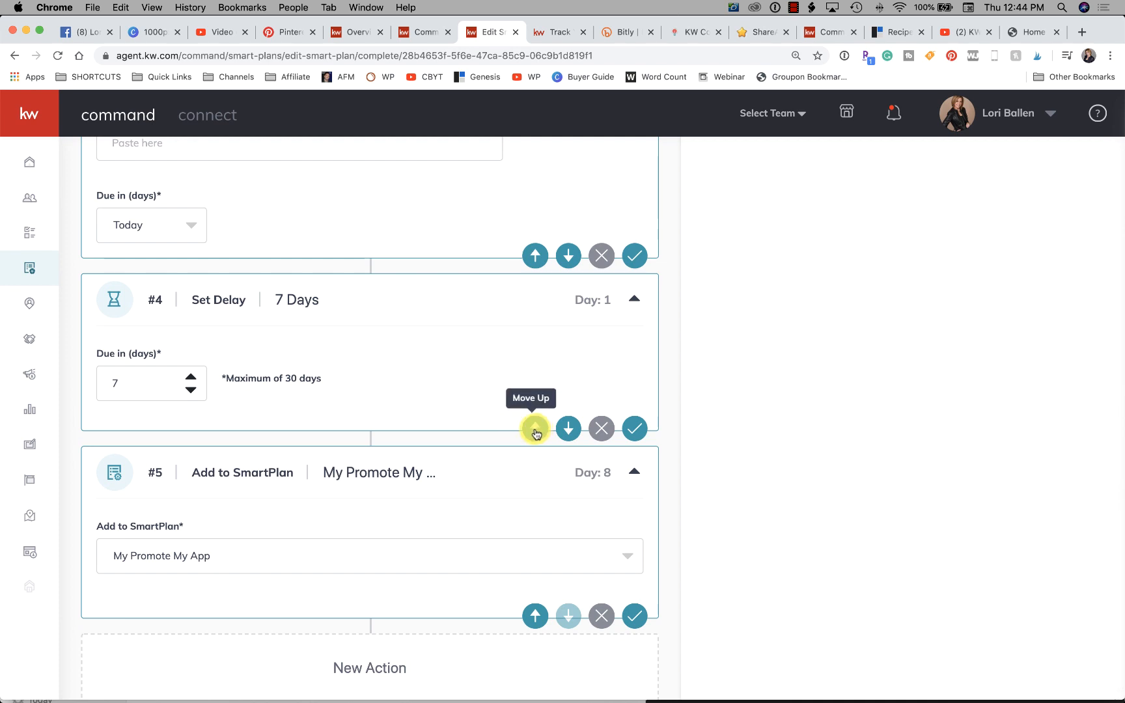
pyautogui.click(535, 428)
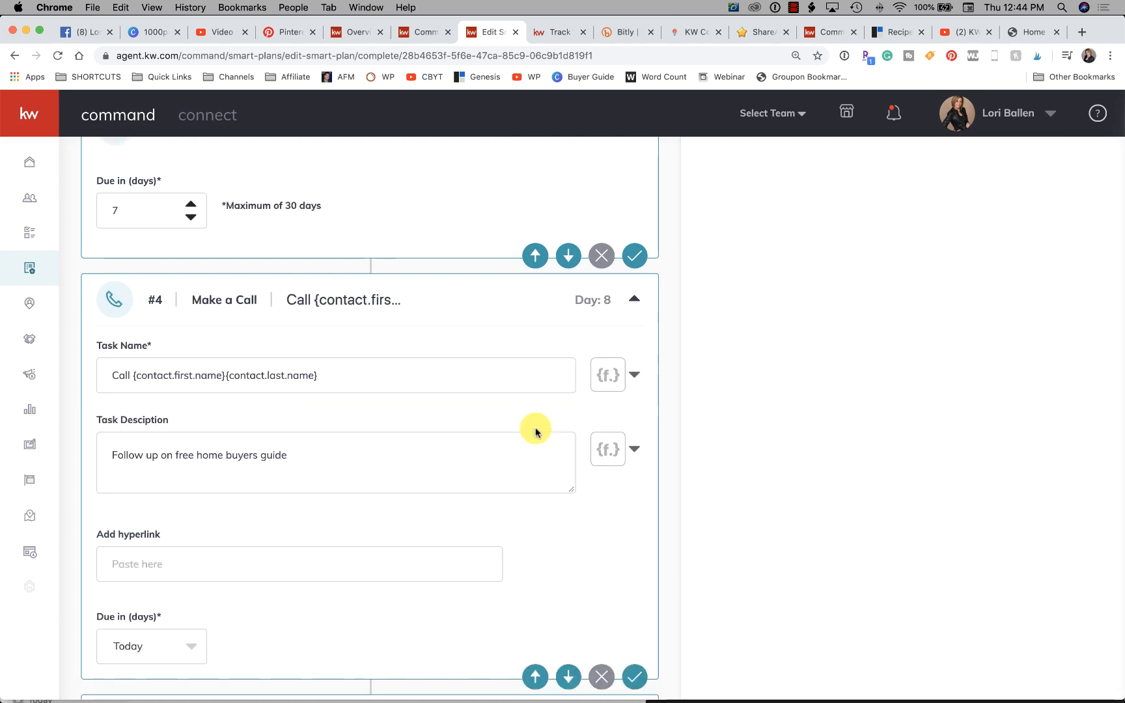
pyautogui.scroll(2, 535, 431)
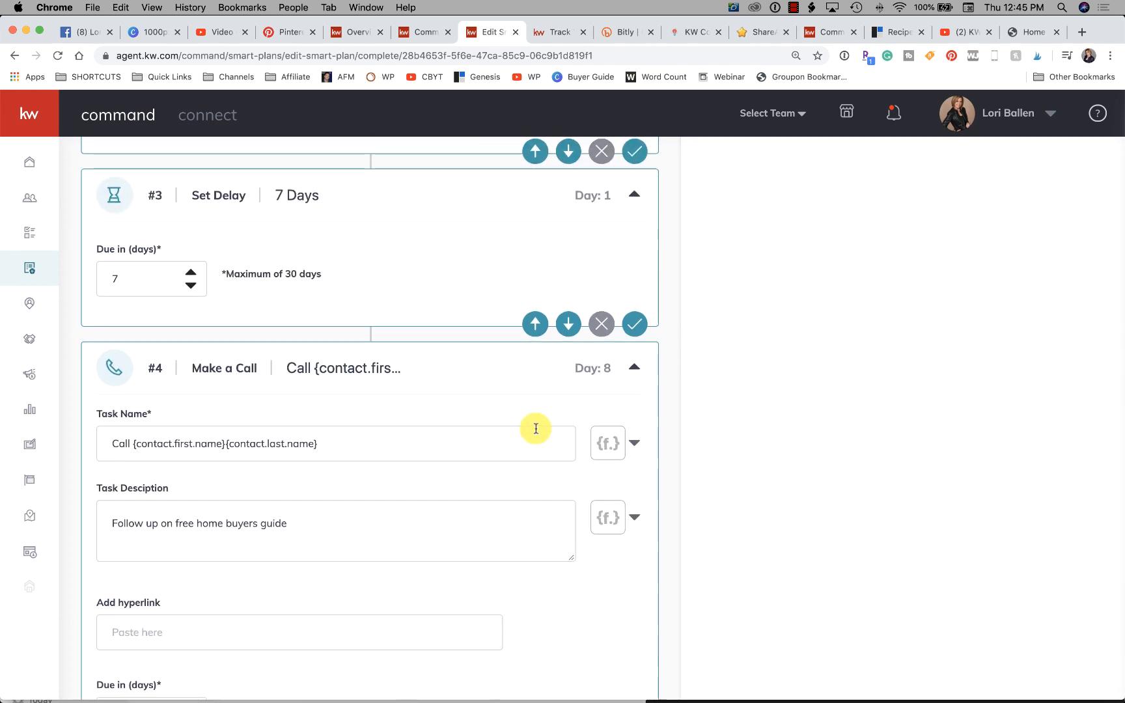
pyautogui.scroll(2, 535, 427)
# - Collapse the Add to SmartPlan action and move the Make a Call action above the 7-day delay
pyautogui.scroll(-8, 535, 427)
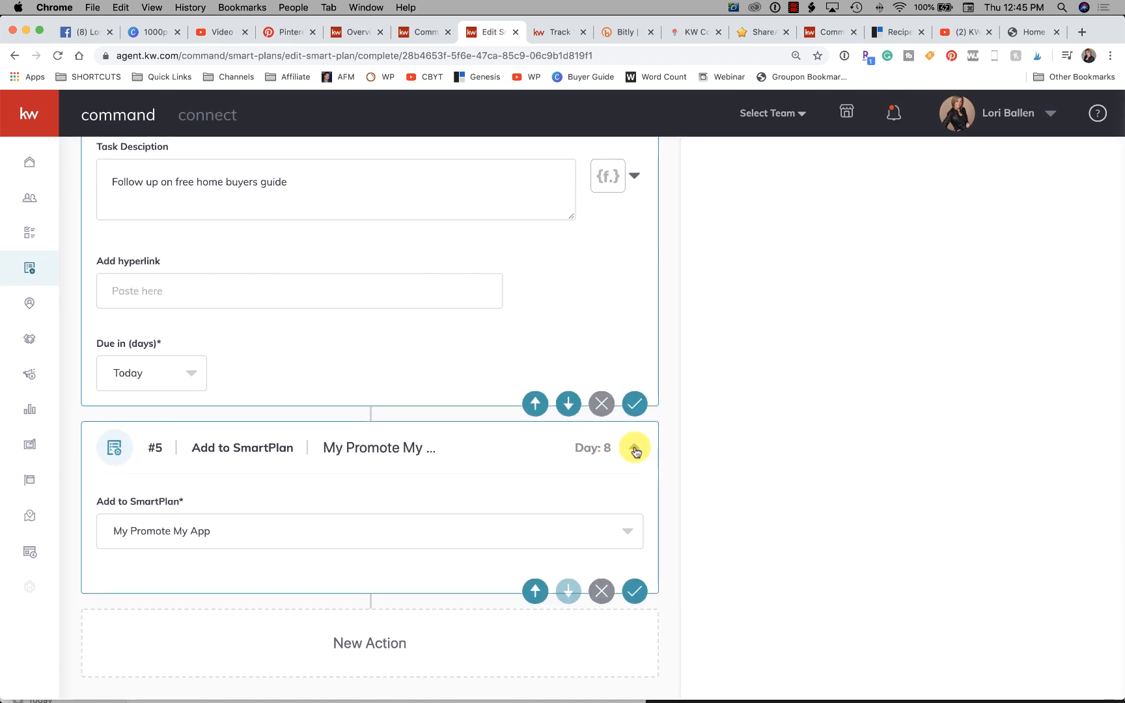
pyautogui.click(634, 449)
pyautogui.click(532, 523)
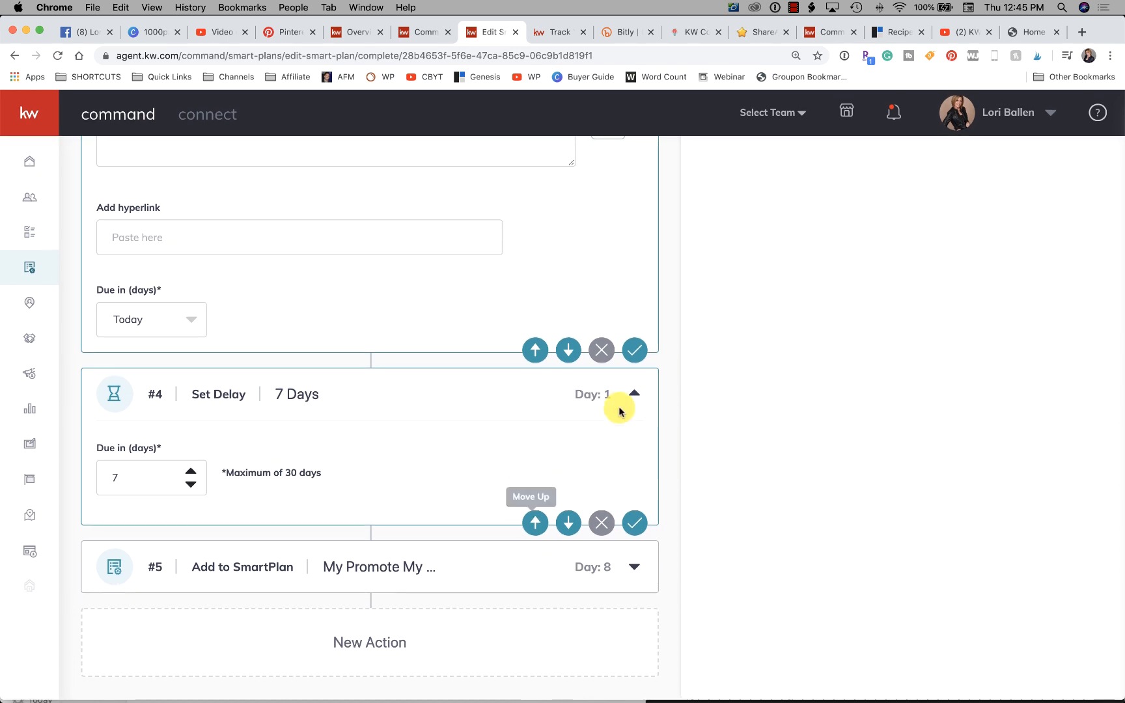
# - Collapse the call, delay, email and text message steps so the whole SmartPlan sequence shows in compact form
pyautogui.scroll(4, 462, 437)
pyautogui.scroll(3, 462, 440)
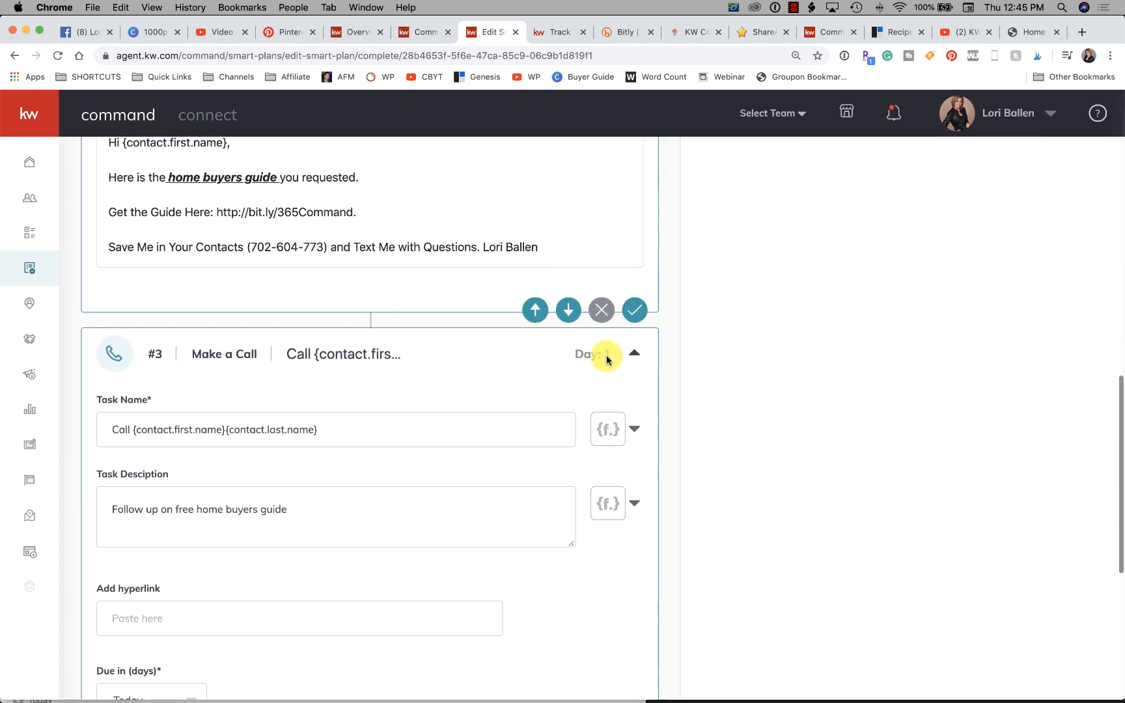
pyautogui.click(636, 353)
pyautogui.scroll(2, 638, 352)
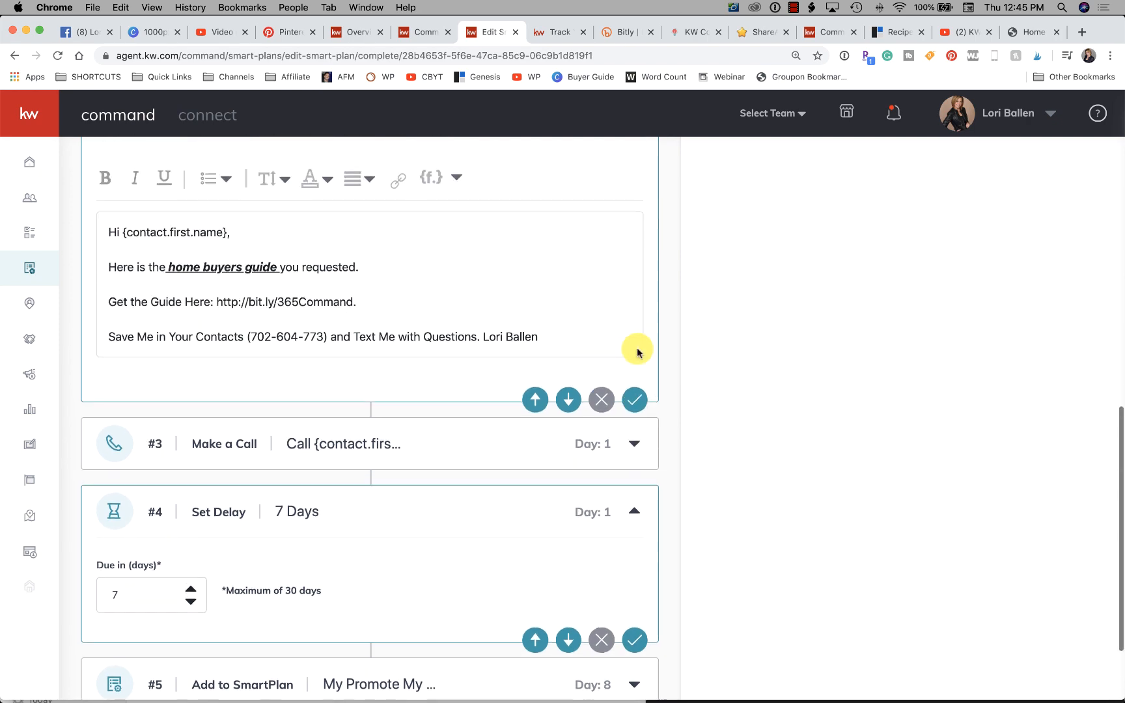
pyautogui.click(637, 513)
pyautogui.scroll(6, 638, 516)
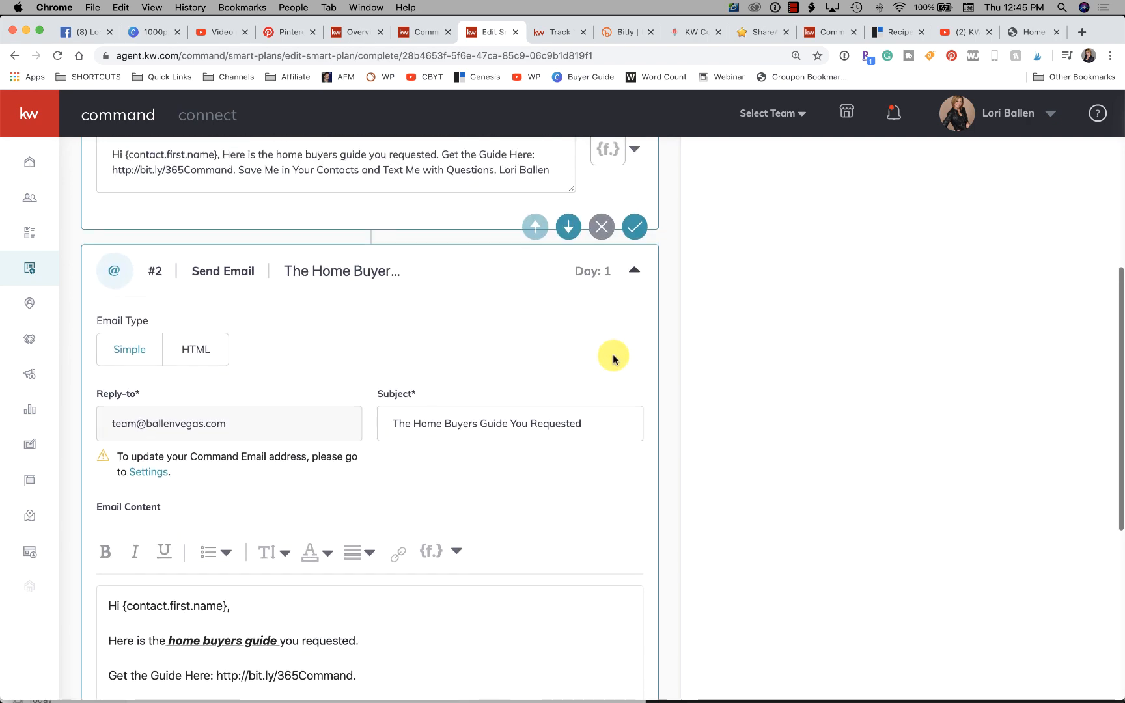
pyautogui.click(635, 335)
pyautogui.scroll(5, 635, 335)
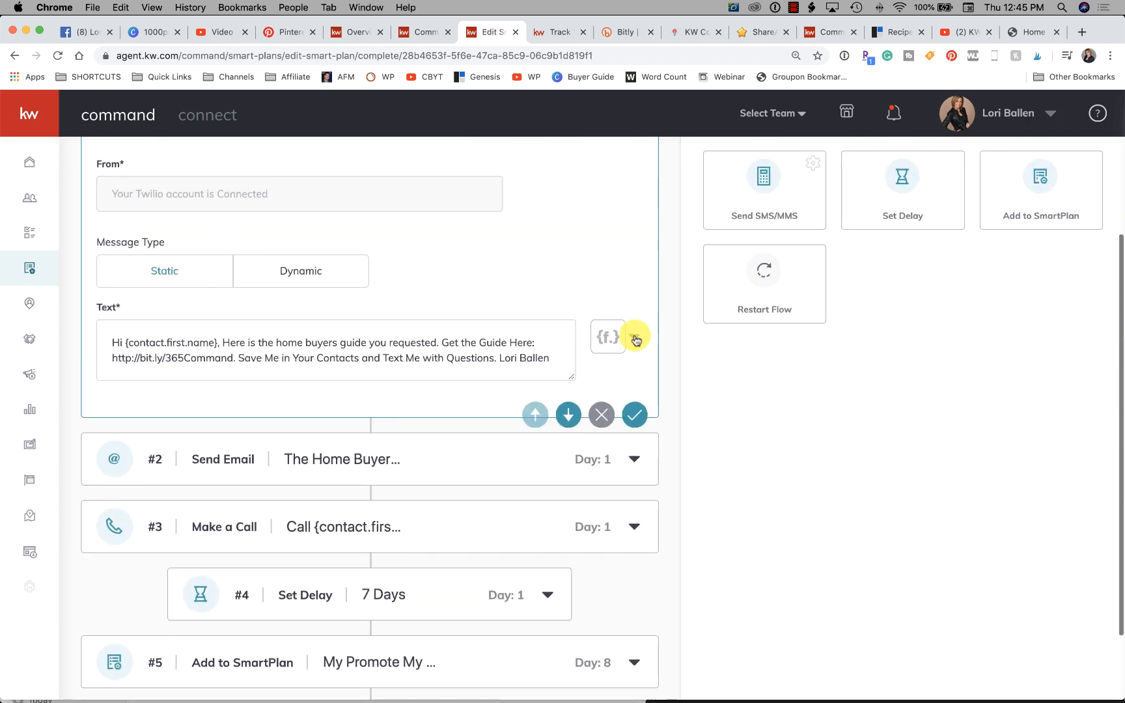
pyautogui.click(631, 339)
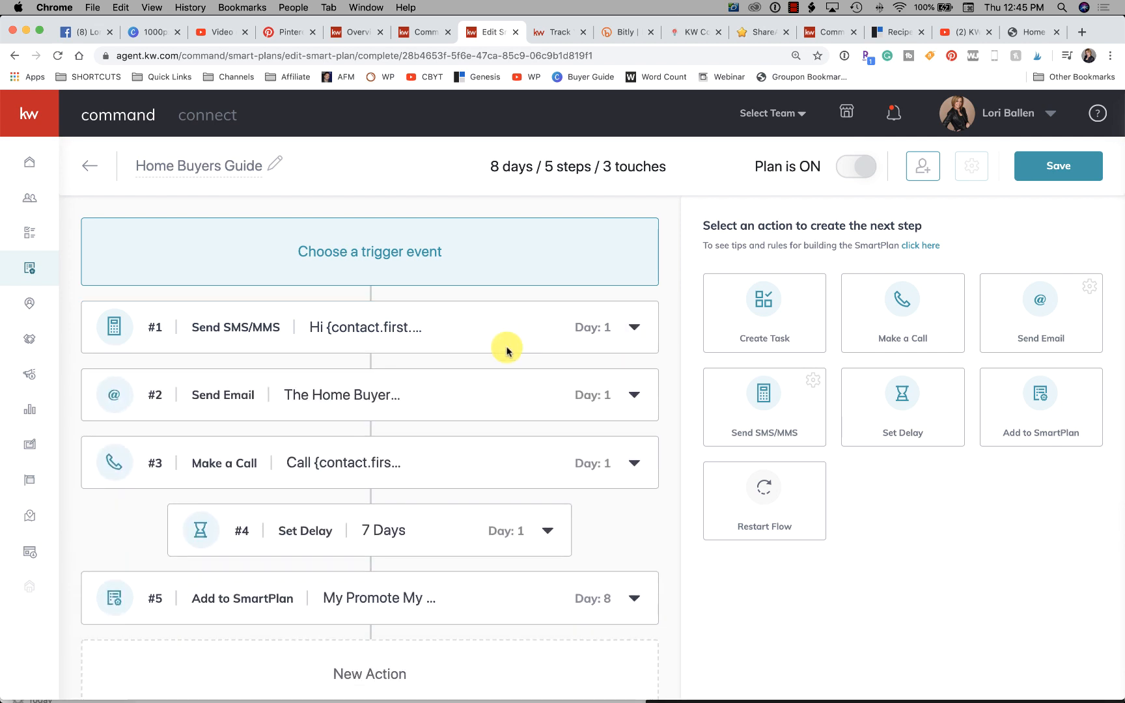
# - Move the Add to SmartPlan action above the 7-day delay, directly after the Make a Call step, and collapse it
pyautogui.scroll(-1, 502, 348)
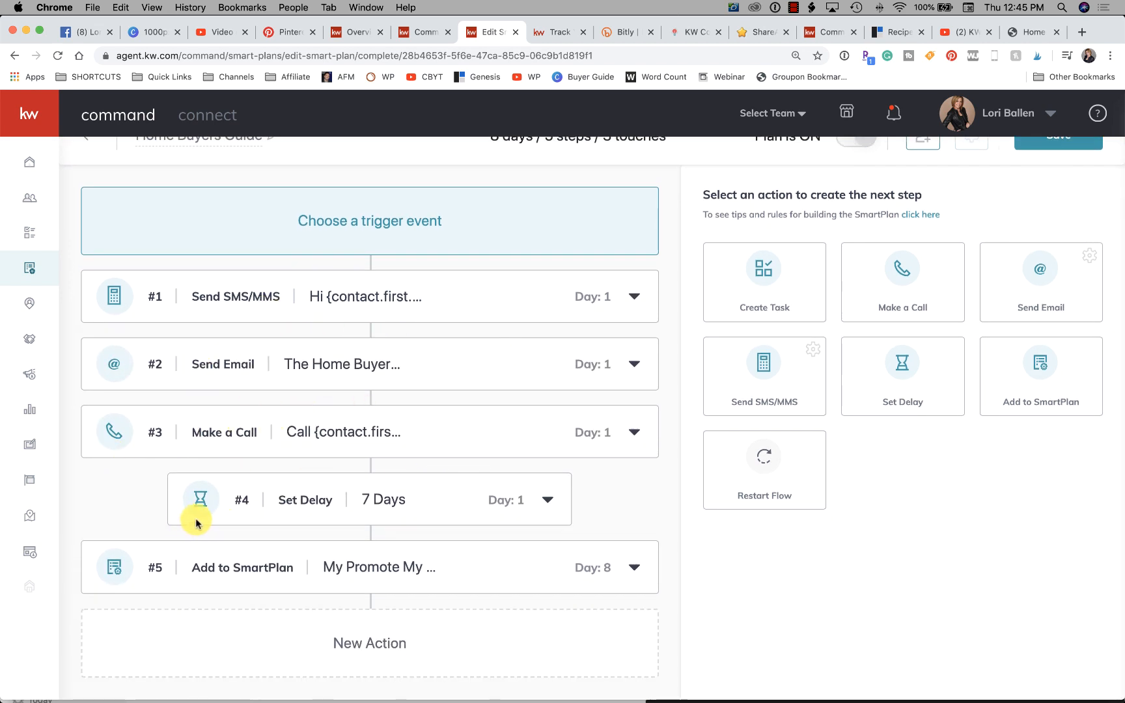
pyautogui.moveTo(496, 558); pyautogui.dragTo(470, 560)
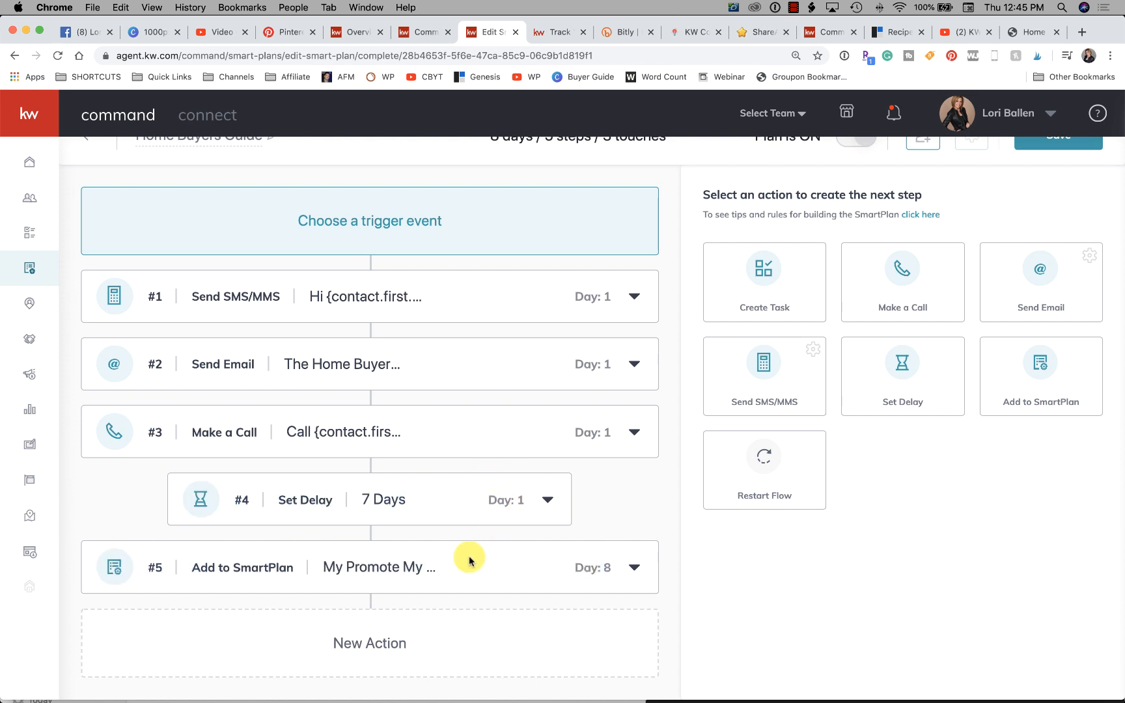
pyautogui.tripleClick(86, 556)
pyautogui.click(636, 567)
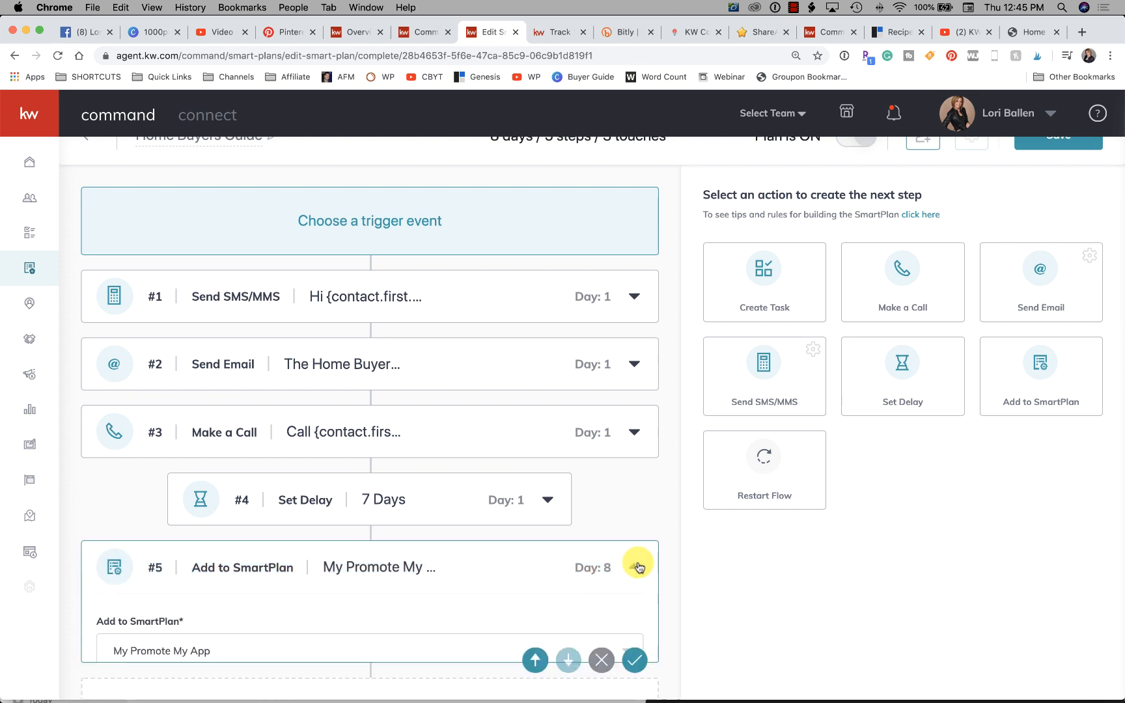
pyautogui.scroll(-2, 562, 580)
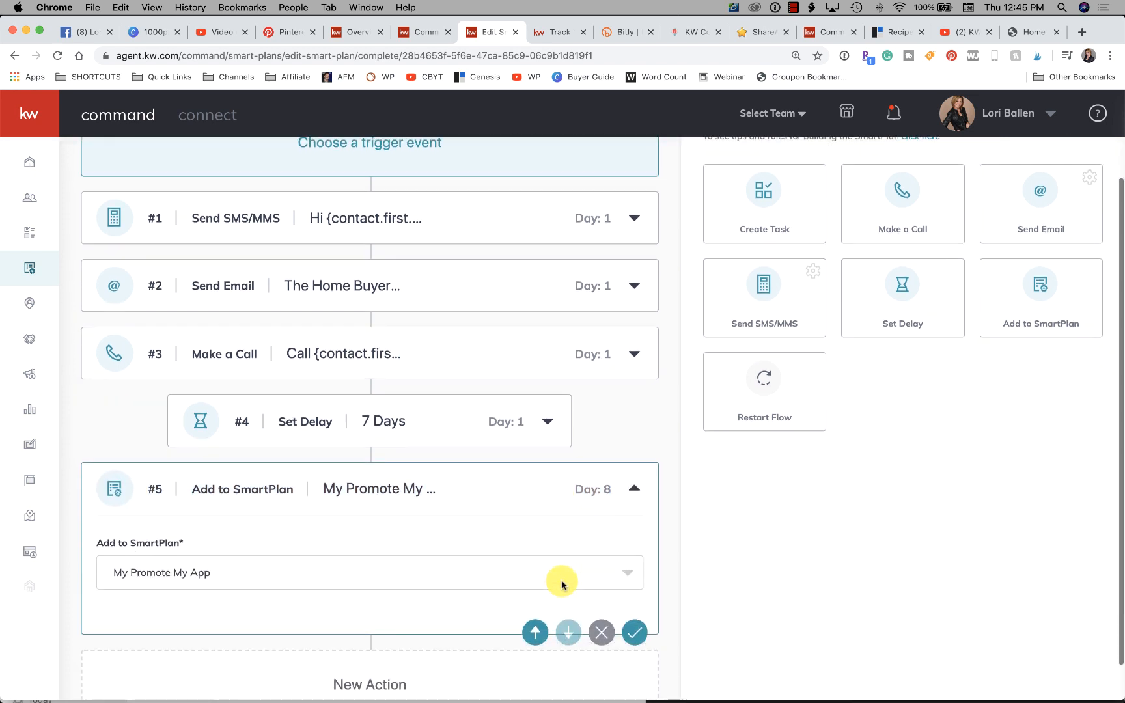
pyautogui.click(538, 633)
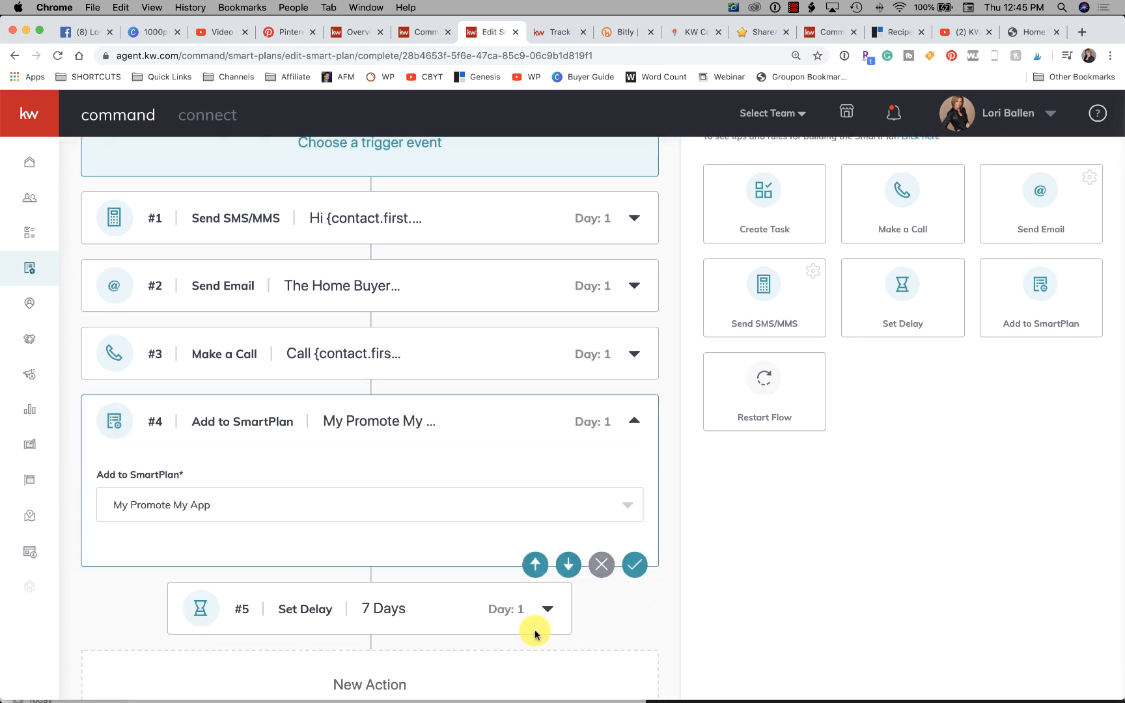
pyautogui.scroll(-1, 536, 635)
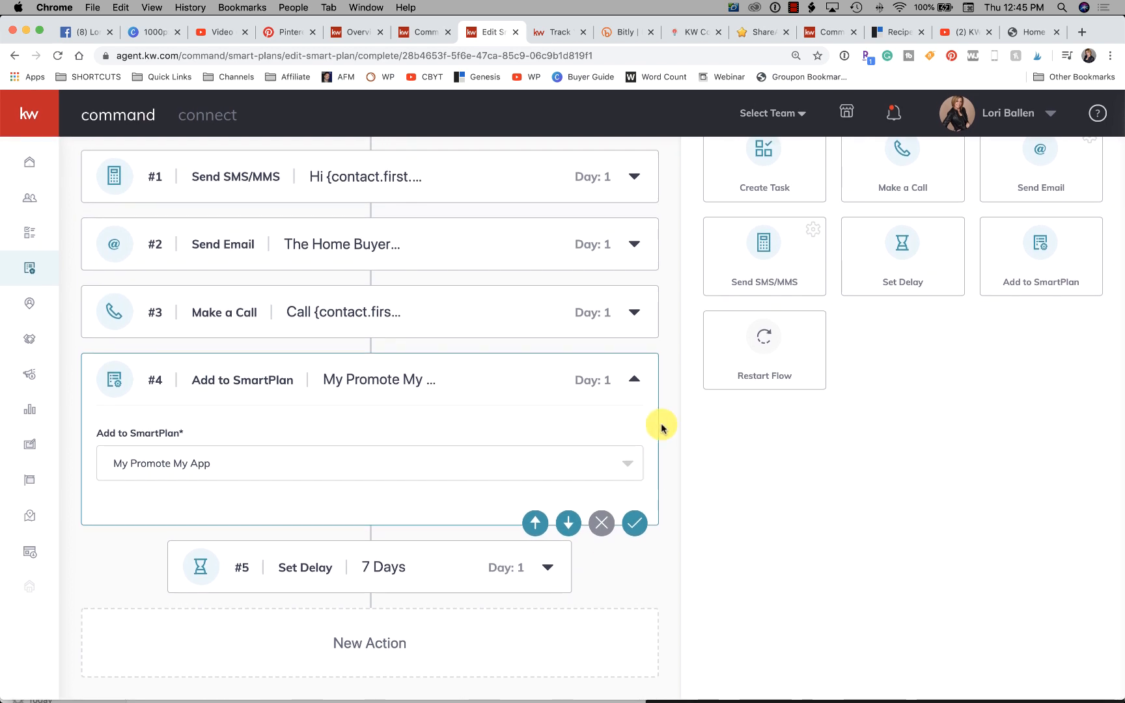
pyautogui.click(635, 385)
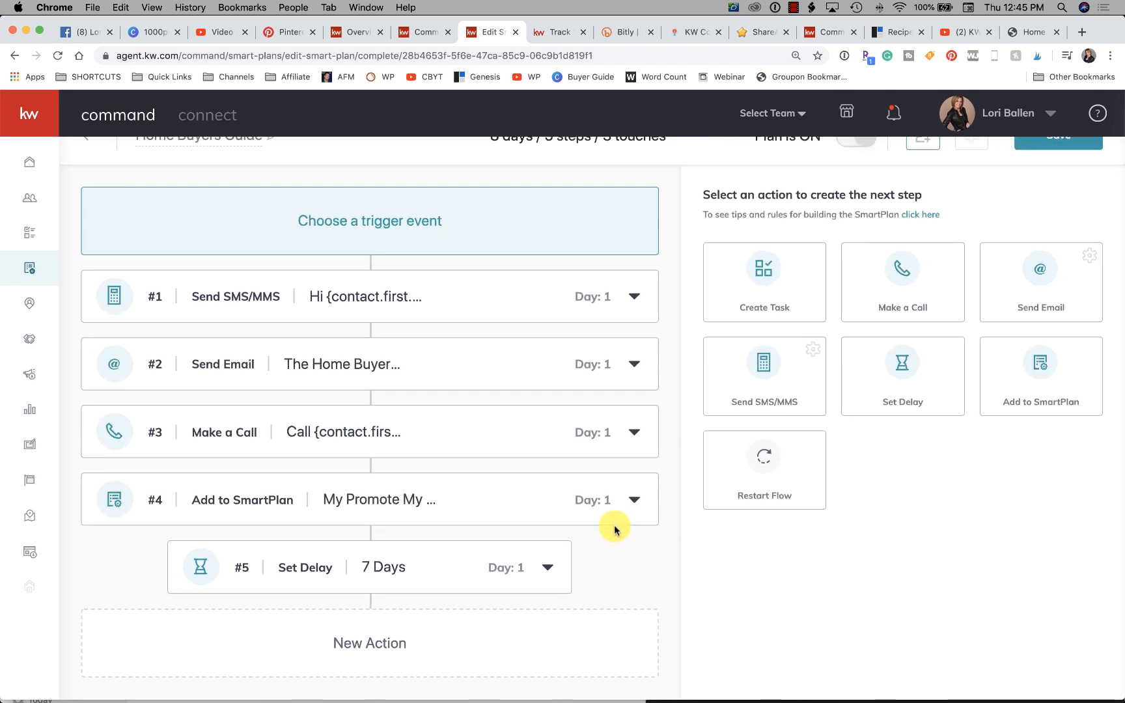
pyautogui.click(635, 501)
pyautogui.click(635, 380)
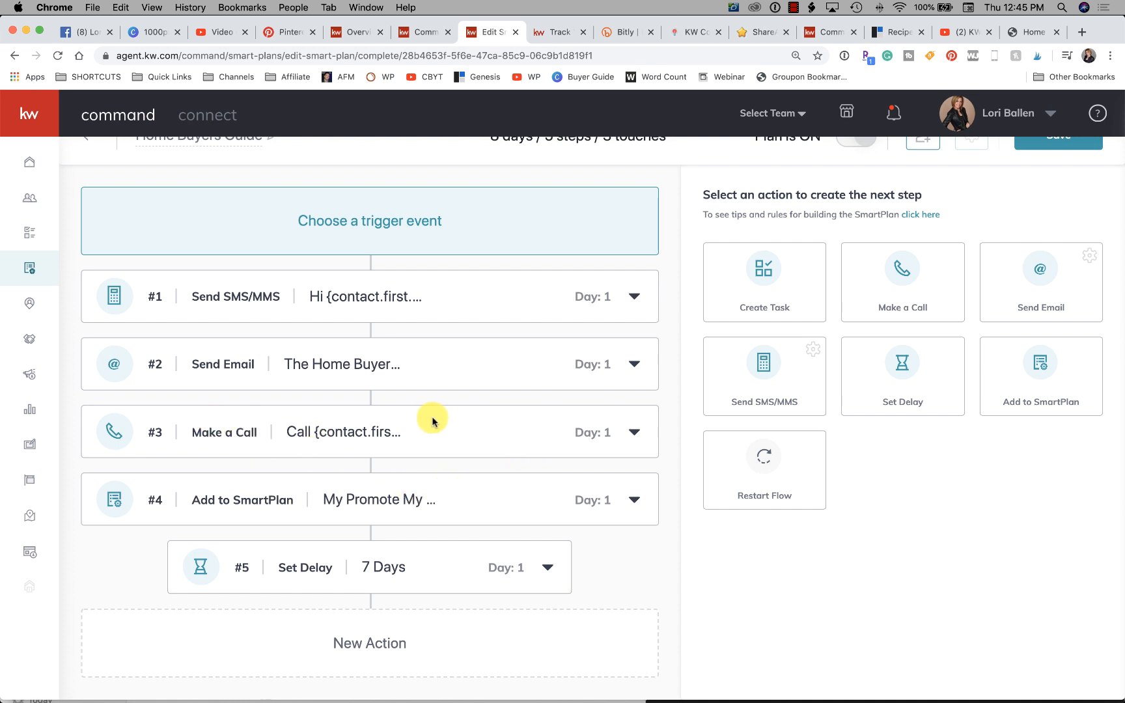
# - Move the Add to SmartPlan action above the Make a Call action, place the 7-day delay between them, and save the reordered actions
pyautogui.click(635, 501)
pyautogui.click(533, 521)
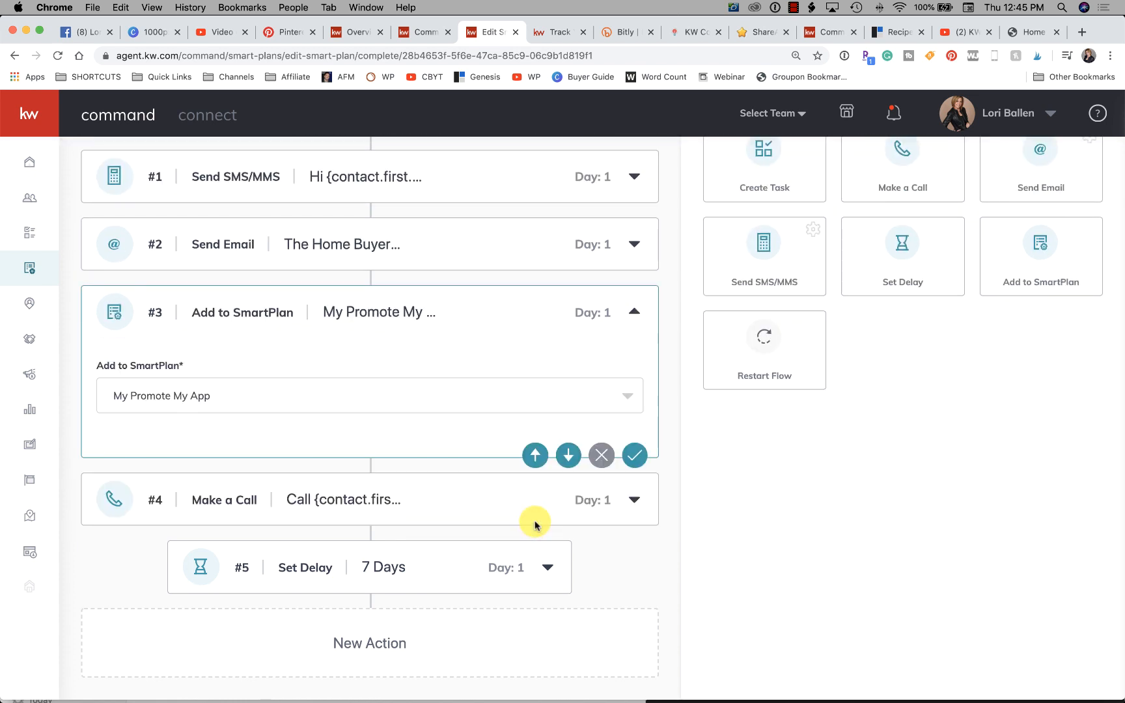
pyautogui.click(547, 571)
pyautogui.scroll(-2, 567, 632)
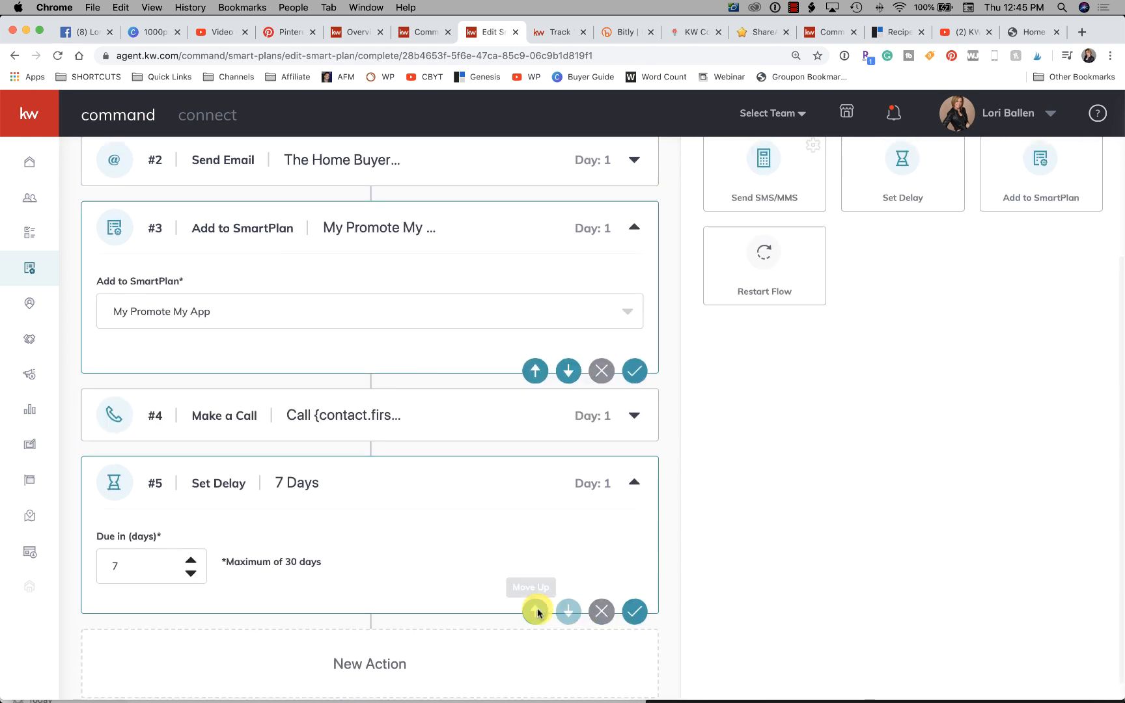
pyautogui.click(536, 611)
pyautogui.click(632, 372)
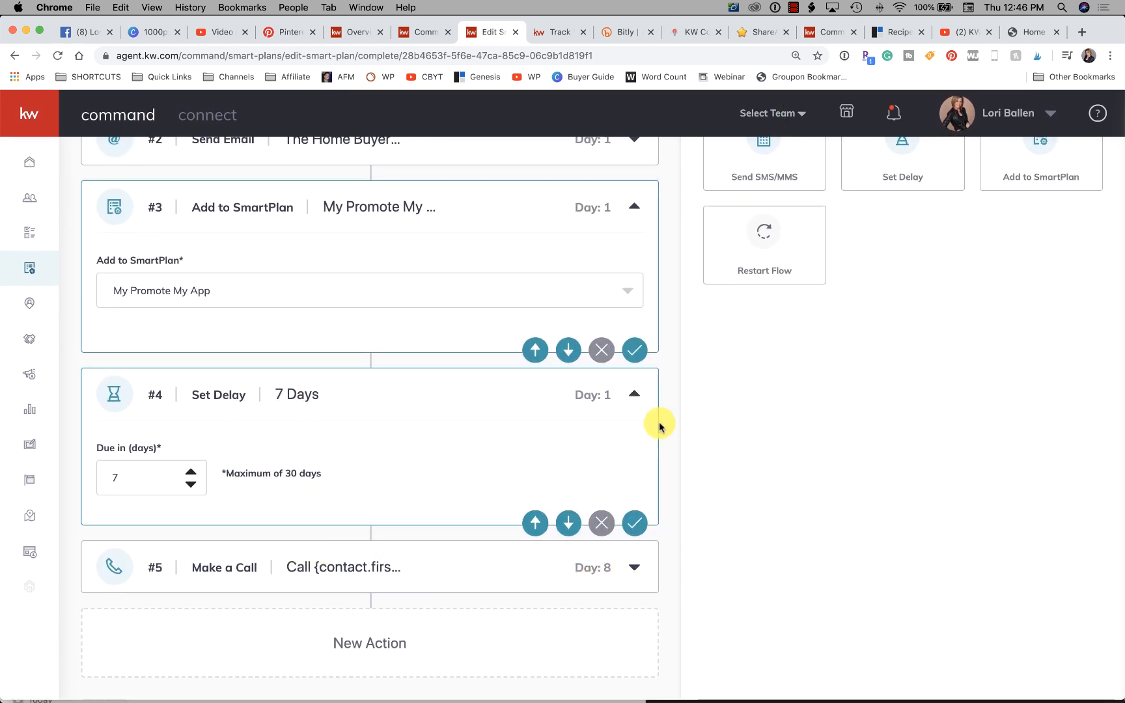
pyautogui.click(635, 350)
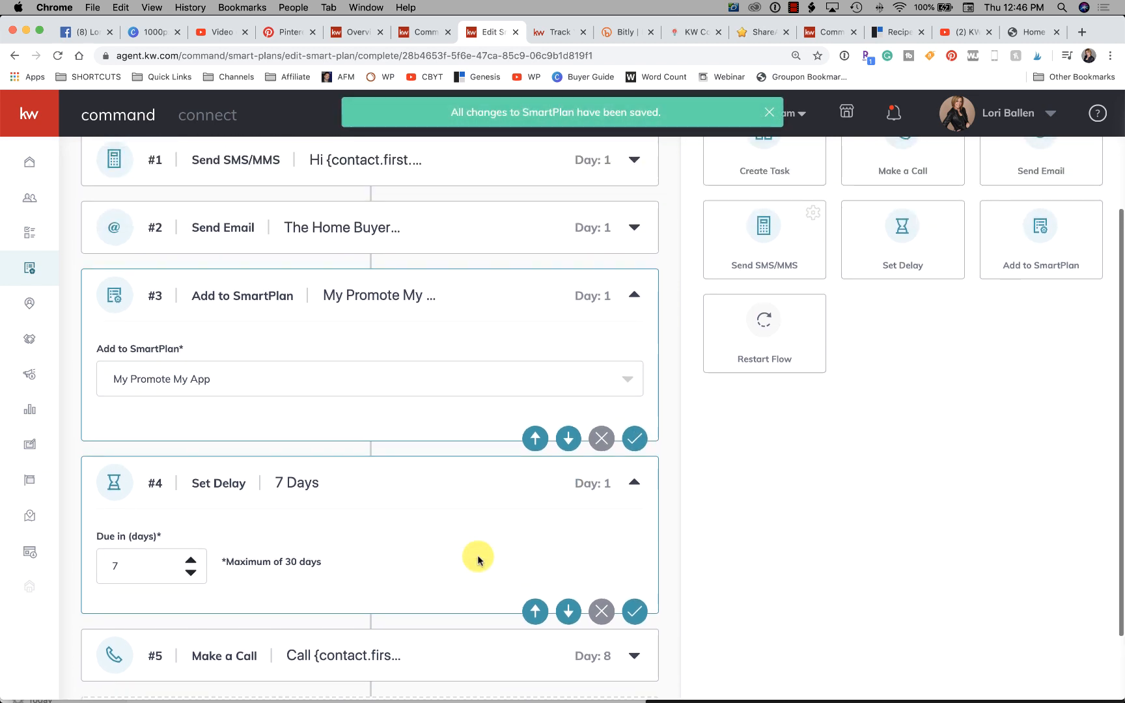
pyautogui.click(637, 460)
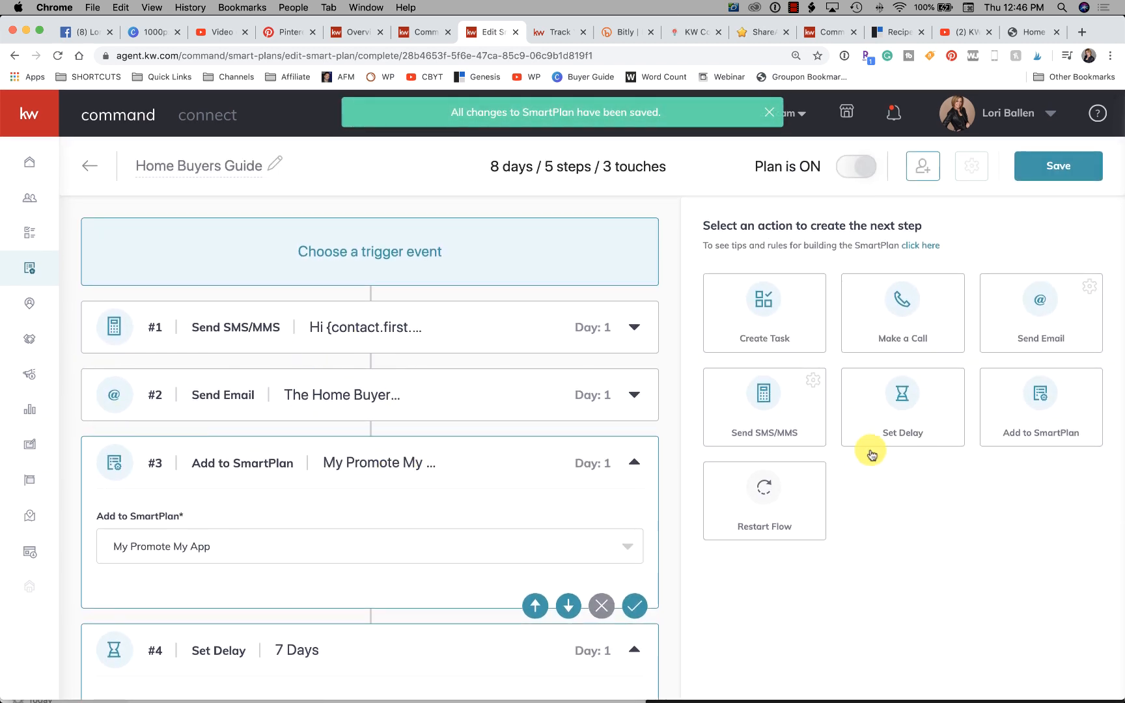
# - Collapse the Add to SmartPlan and 7-day delay actions and add a 1-day Set Delay at the end of the sequence
pyautogui.scroll(-2, 432, 465)
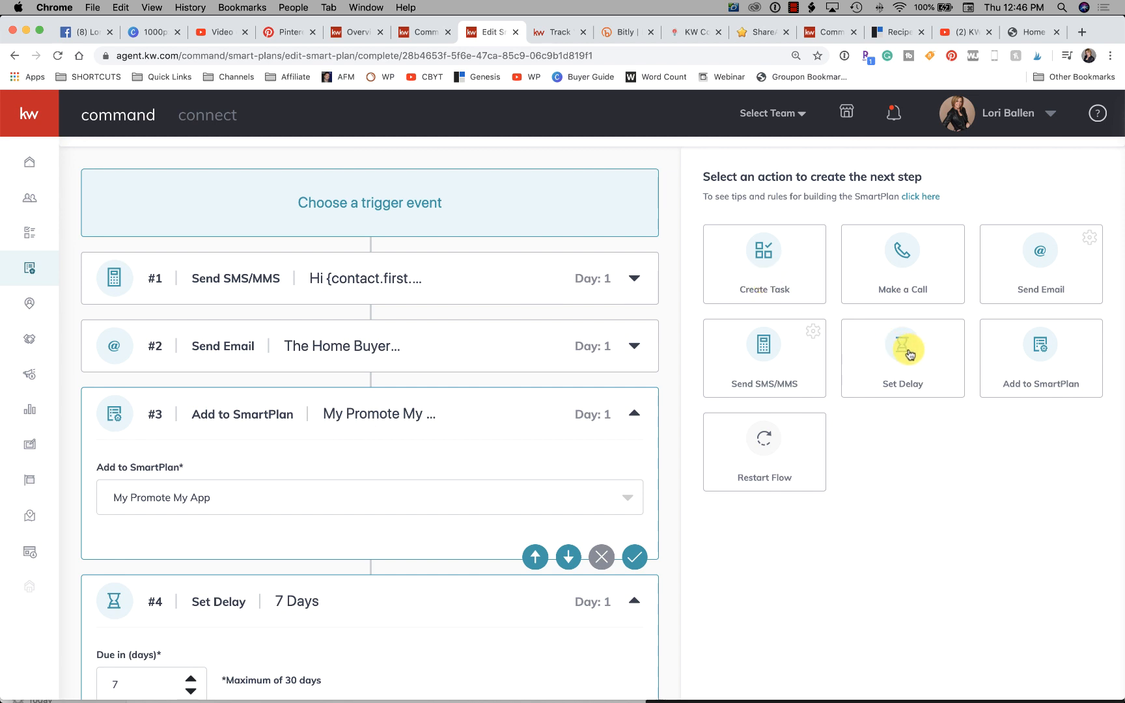
pyautogui.click(636, 418)
pyautogui.moveTo(633, 482); pyautogui.dragTo(370, 563)
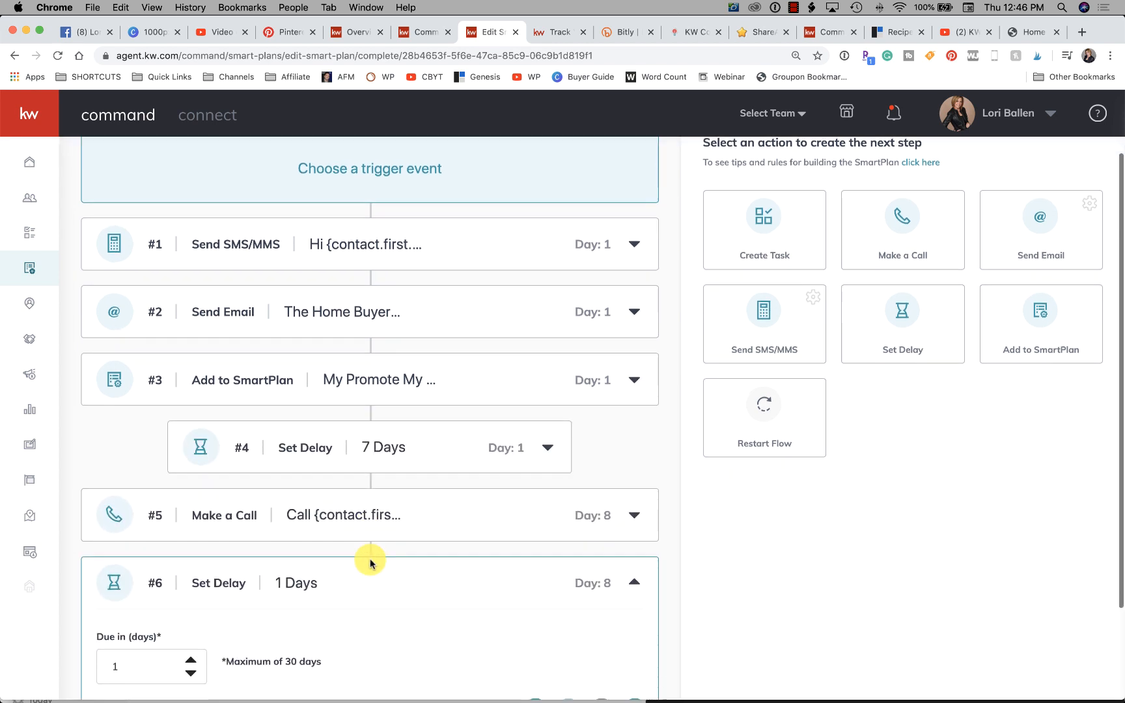
# - Move the 1-day delay up to directly after the Send Email action, ahead of Add to SmartPlan, and collapse it
pyautogui.scroll(-3, 456, 456)
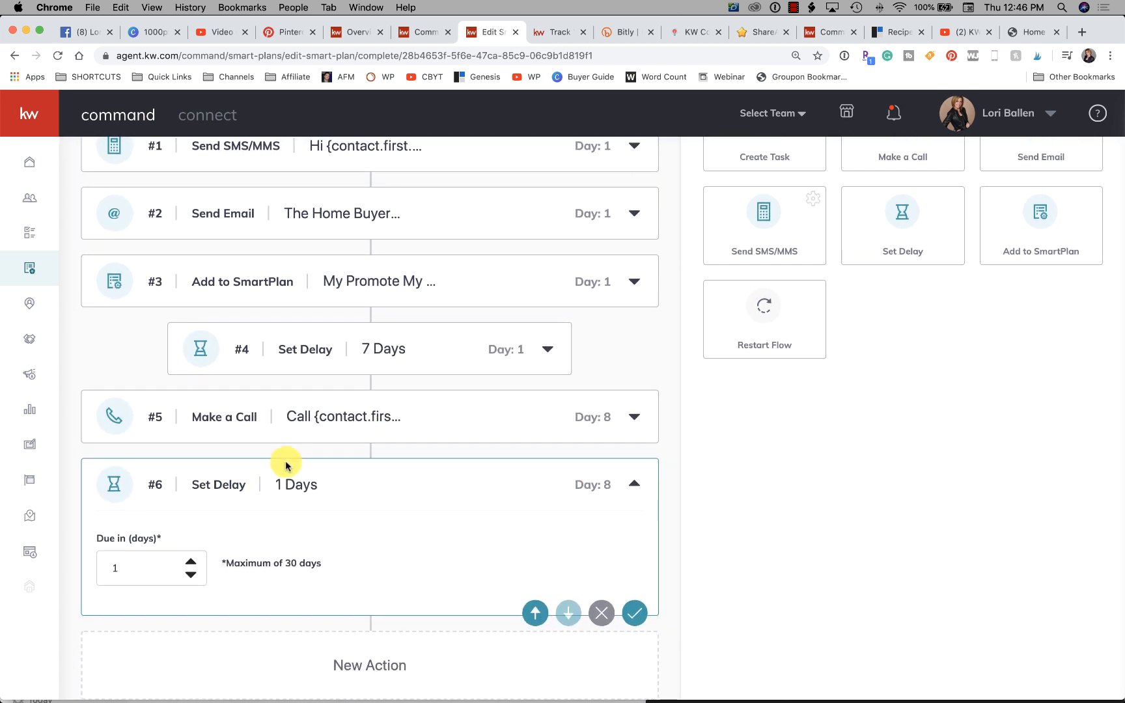
pyautogui.click(637, 485)
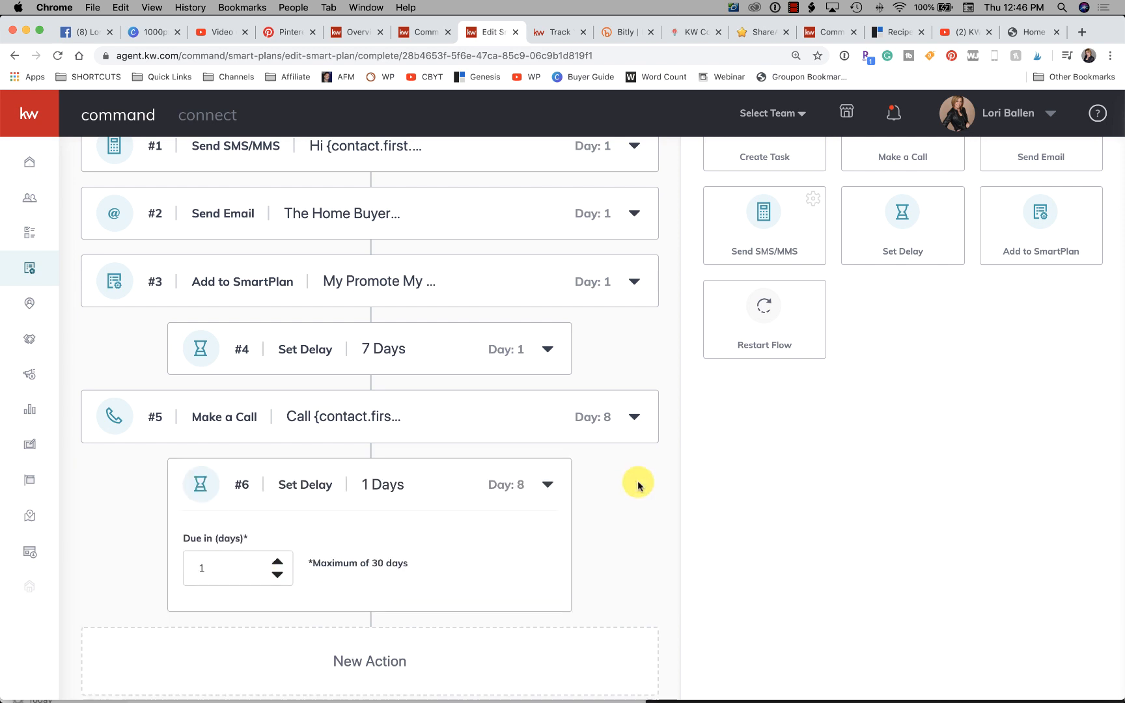
pyautogui.click(547, 572)
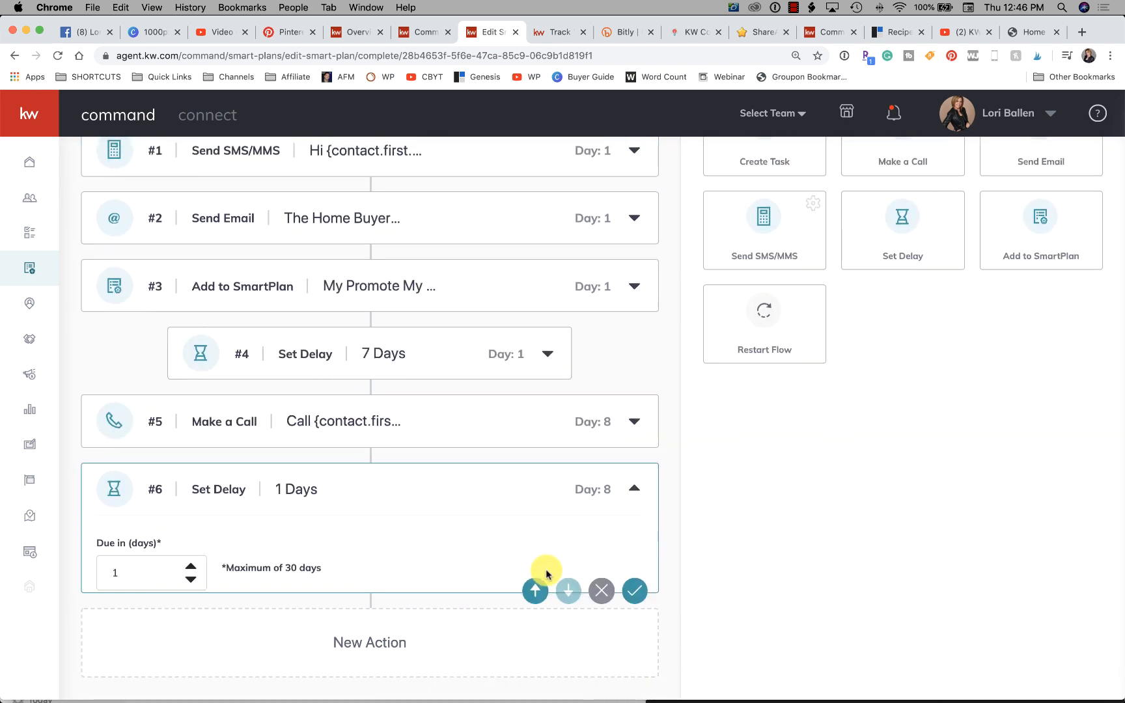
pyautogui.click(533, 615)
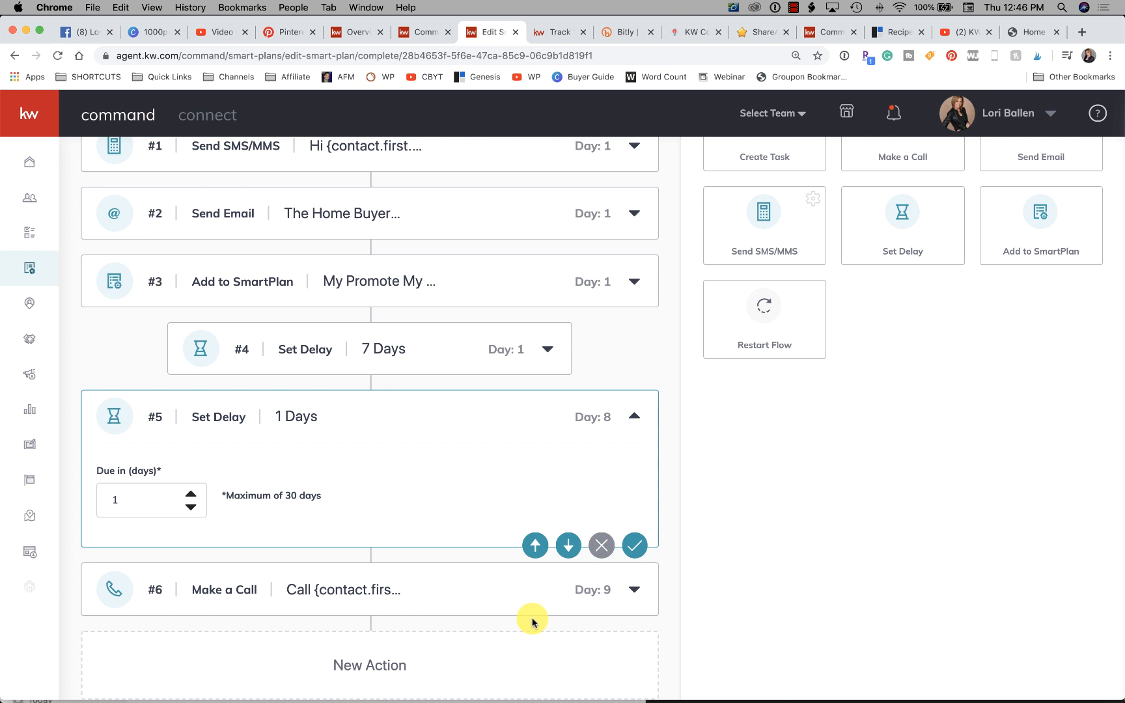
pyautogui.click(535, 545)
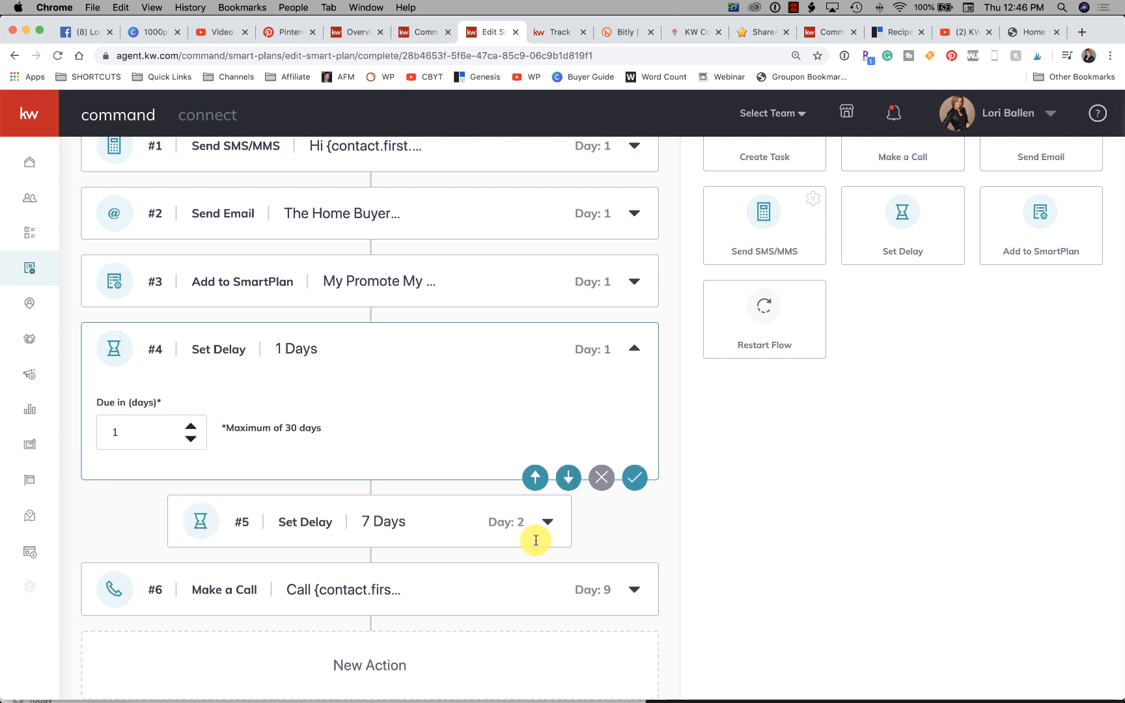
pyautogui.scroll(2, 467, 379)
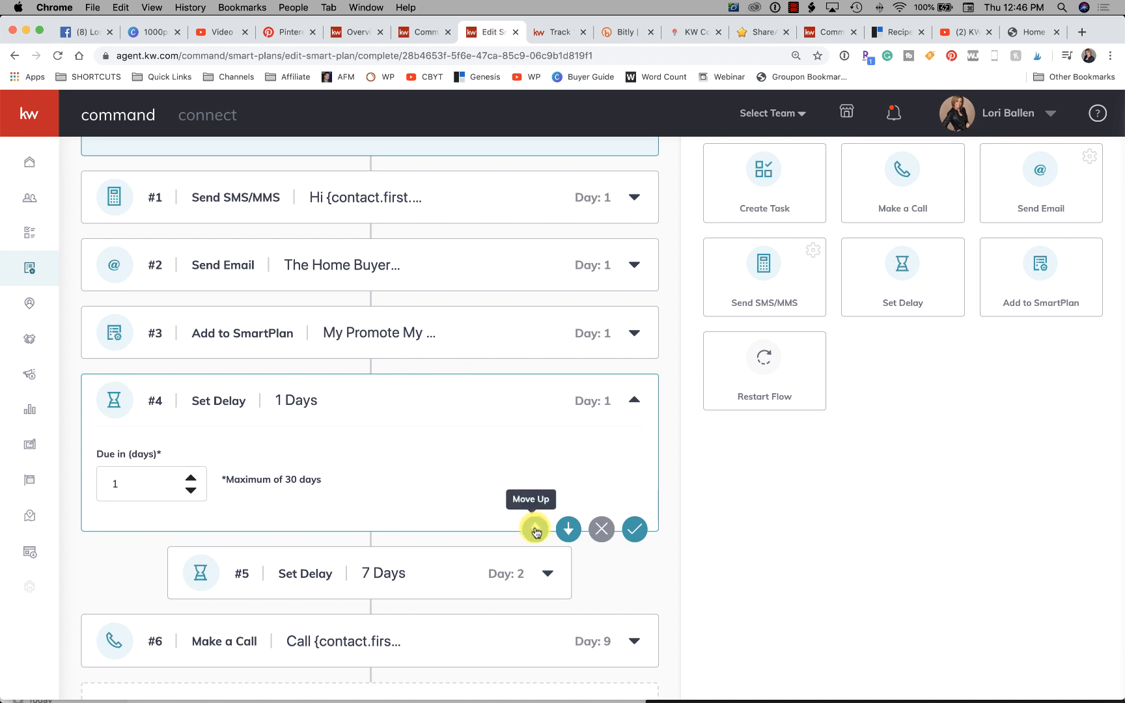
pyautogui.click(535, 529)
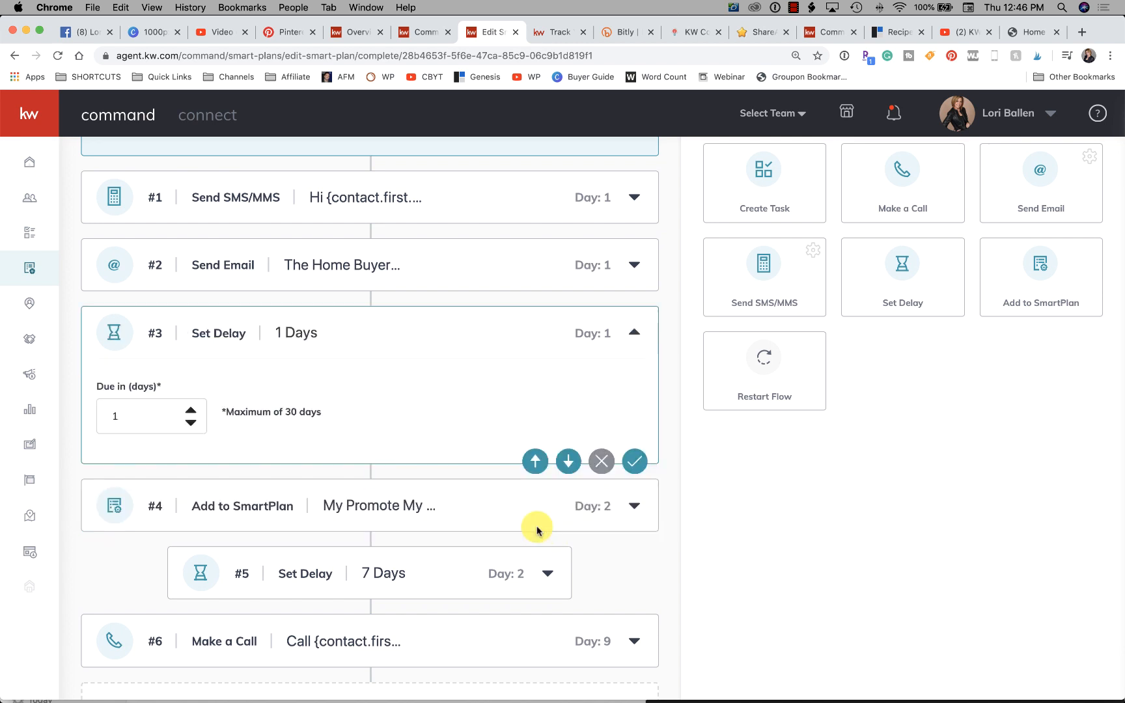
pyautogui.click(634, 332)
# - Check the order of the six actions and save the Home Buyers Guide SmartPlan
pyautogui.scroll(2, 586, 352)
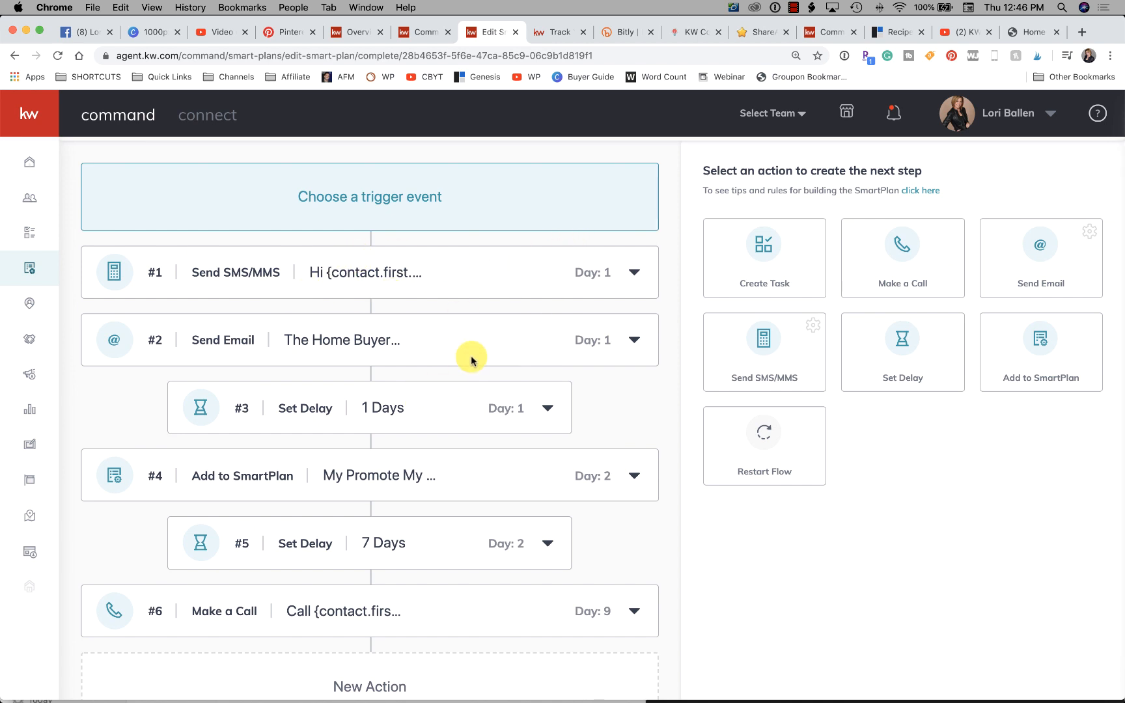
pyautogui.scroll(-1, 480, 355)
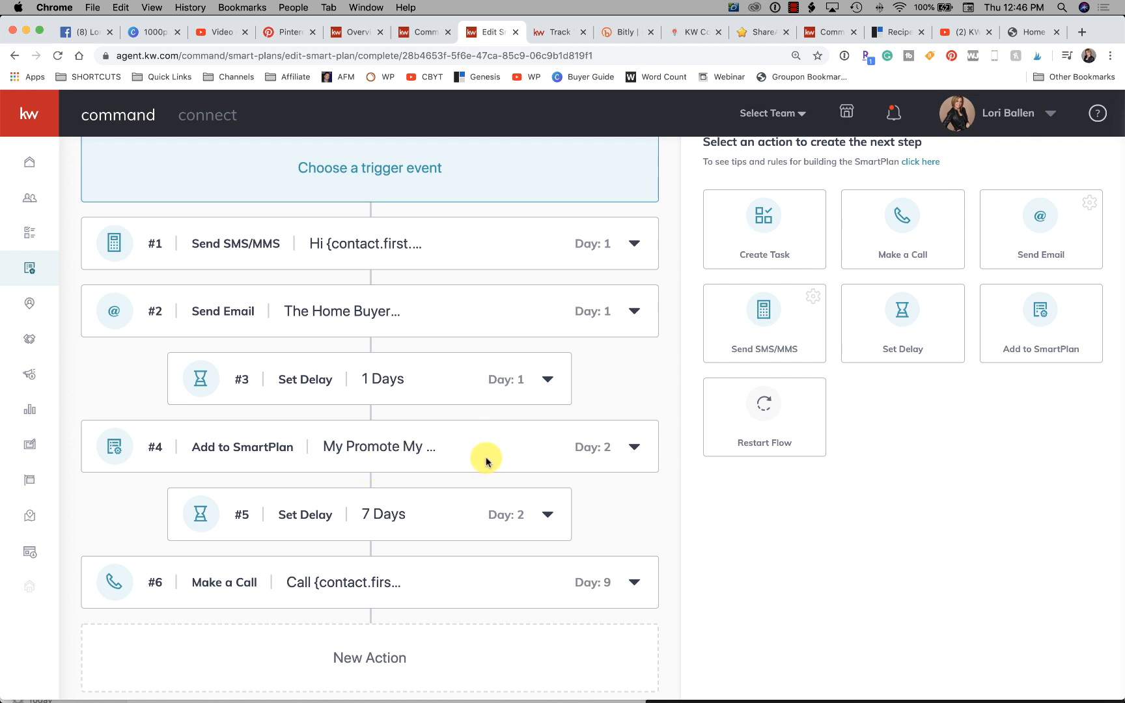
pyautogui.scroll(-1, 486, 461)
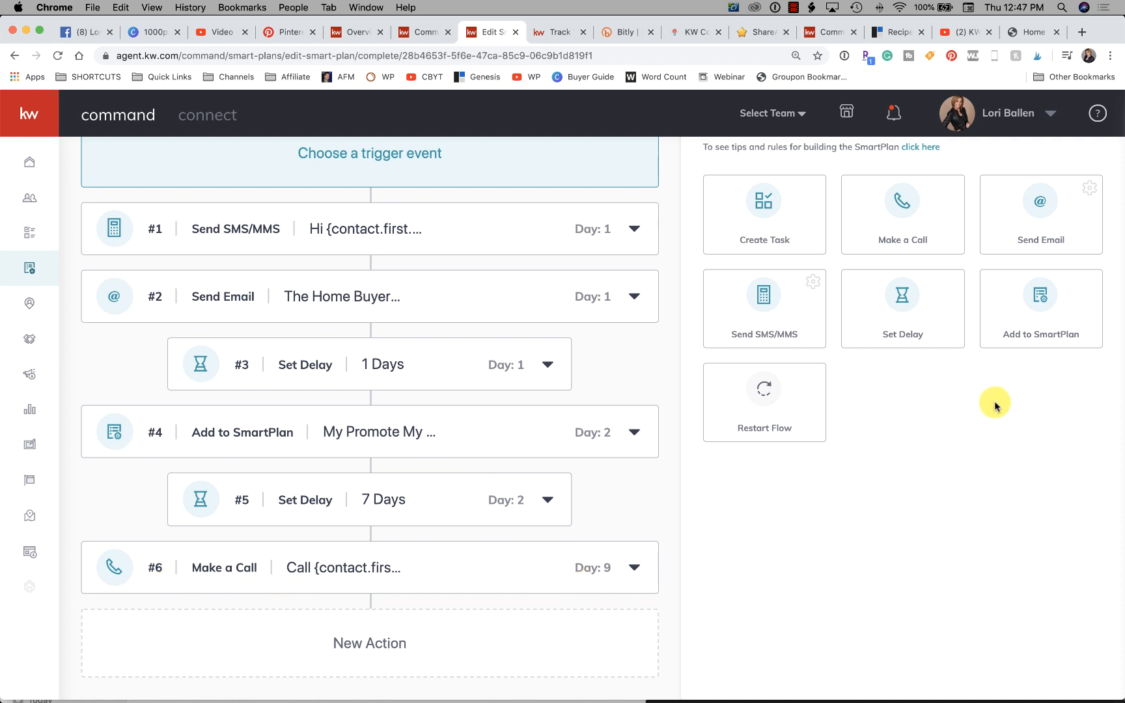
pyautogui.scroll(3, 995, 402)
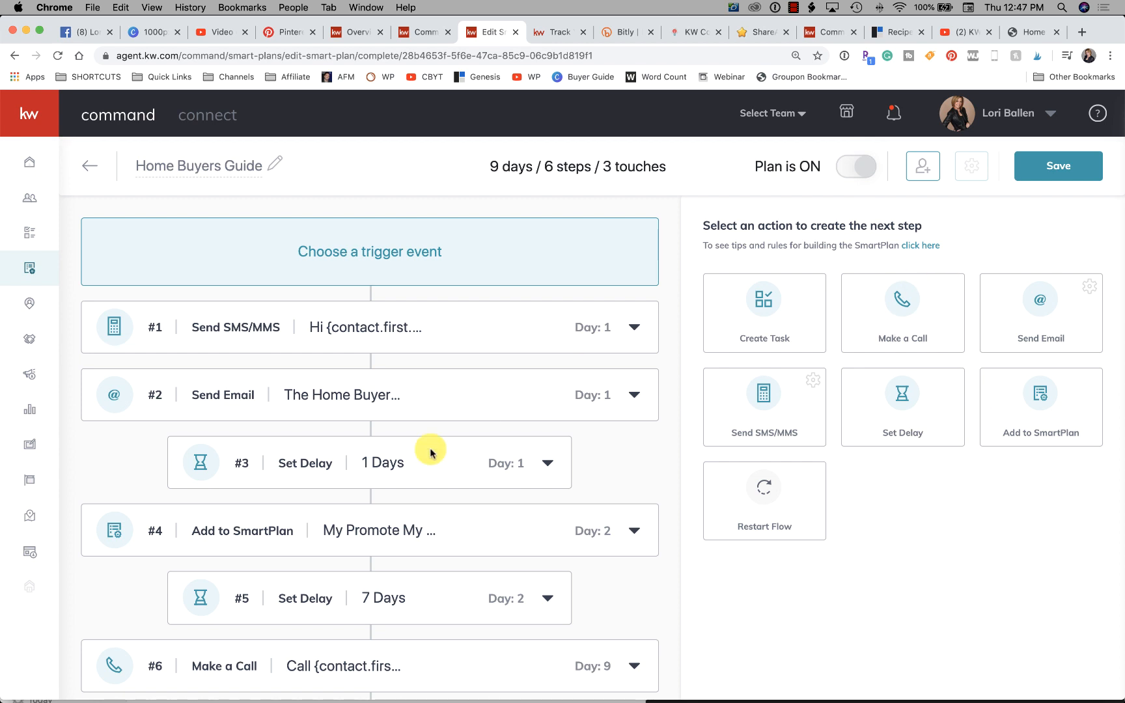
pyautogui.scroll(-3, 429, 450)
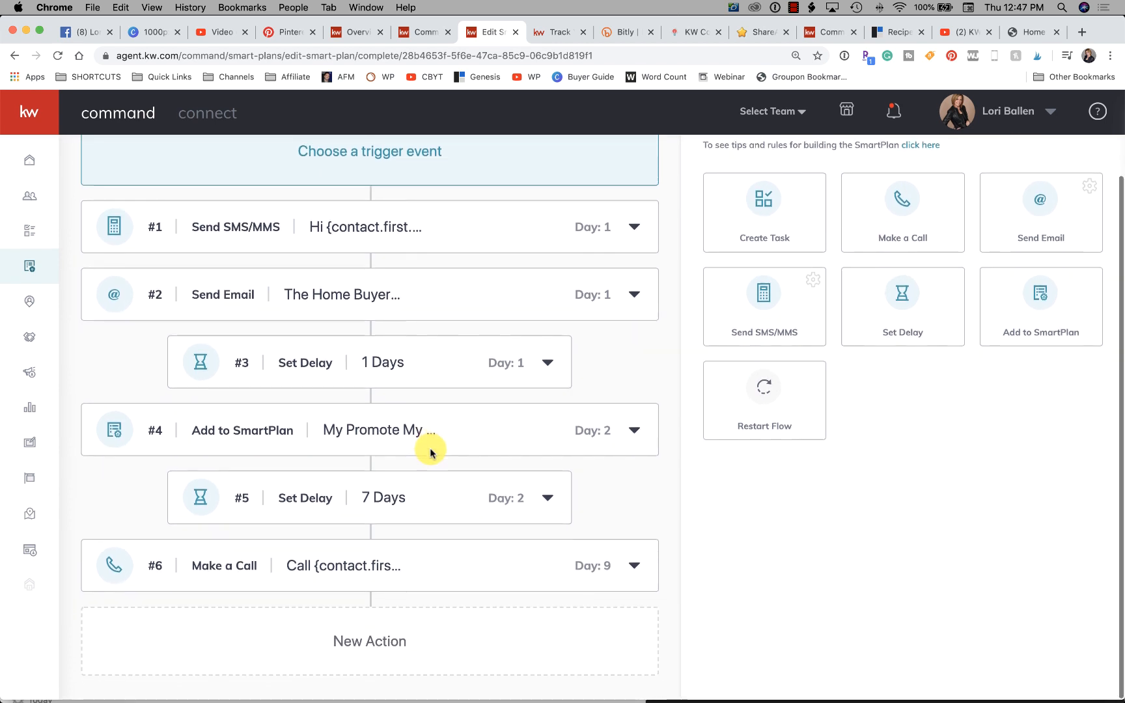
pyautogui.scroll(3, 430, 451)
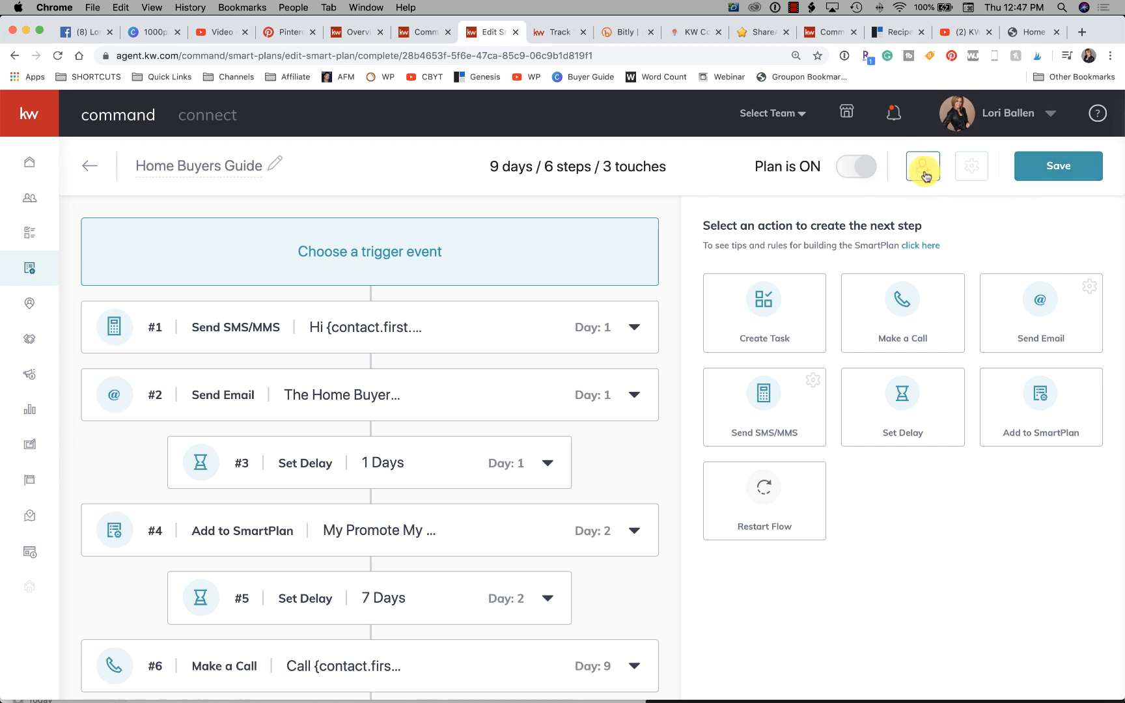
pyautogui.click(1066, 175)
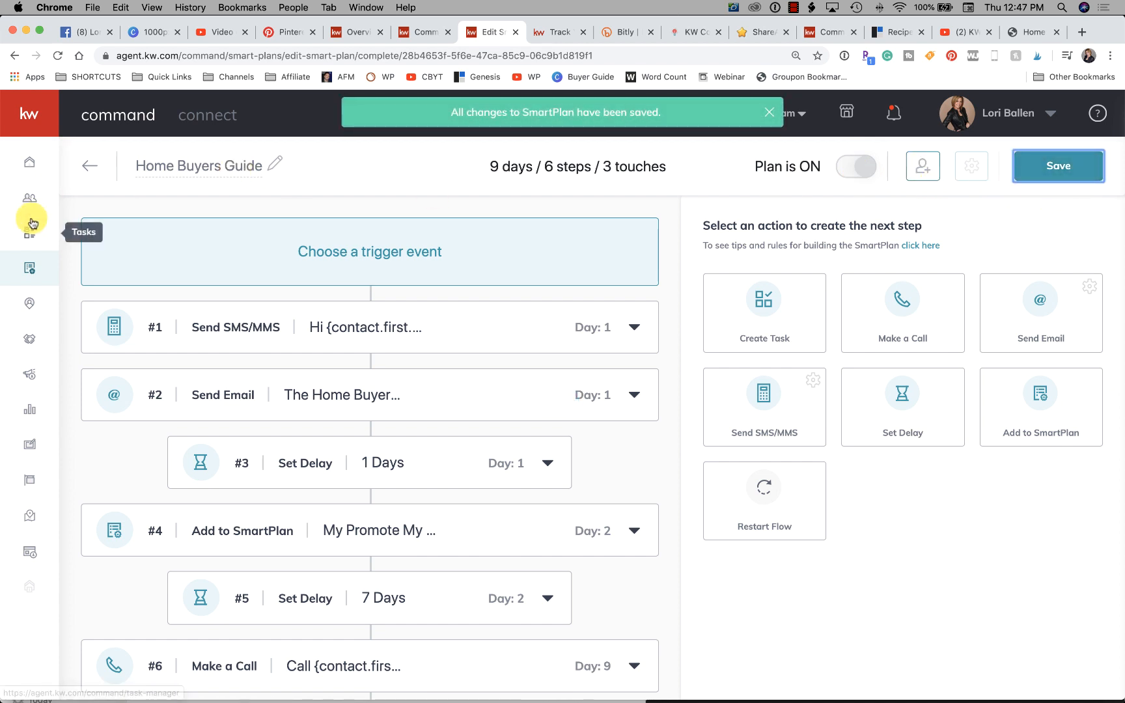
# - Open the My SmartPlans list and look for the Home Buyers Guide plan among the people plans
pyautogui.click(29, 271)
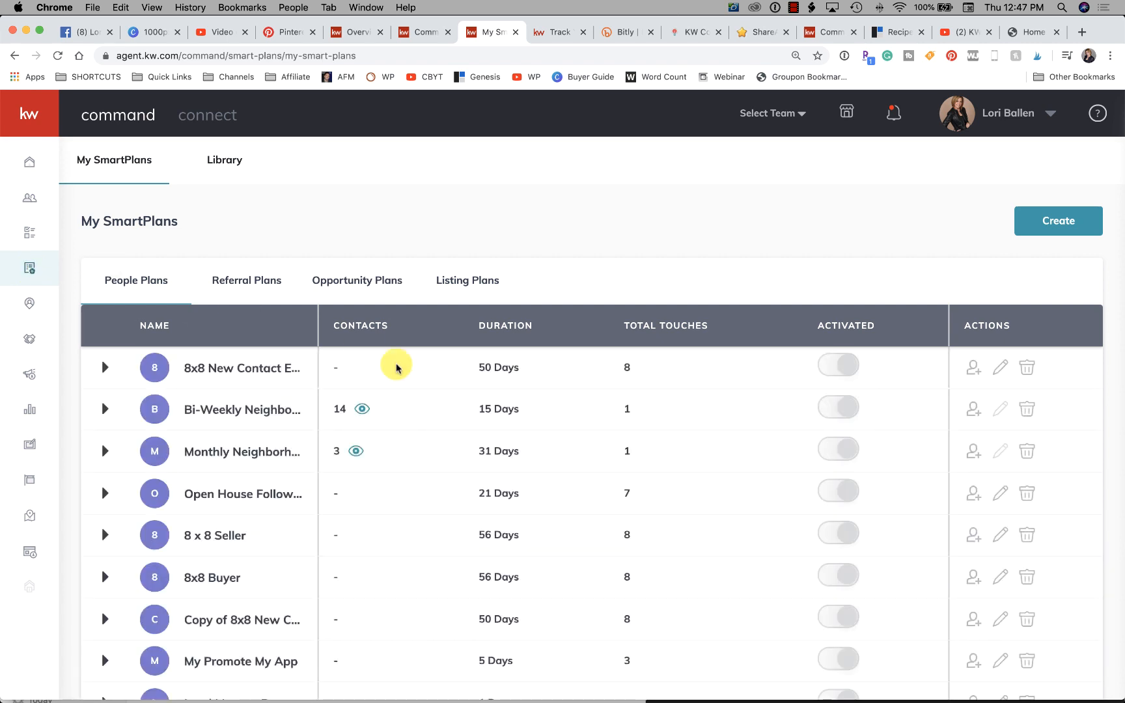
pyautogui.scroll(-3, 241, 450)
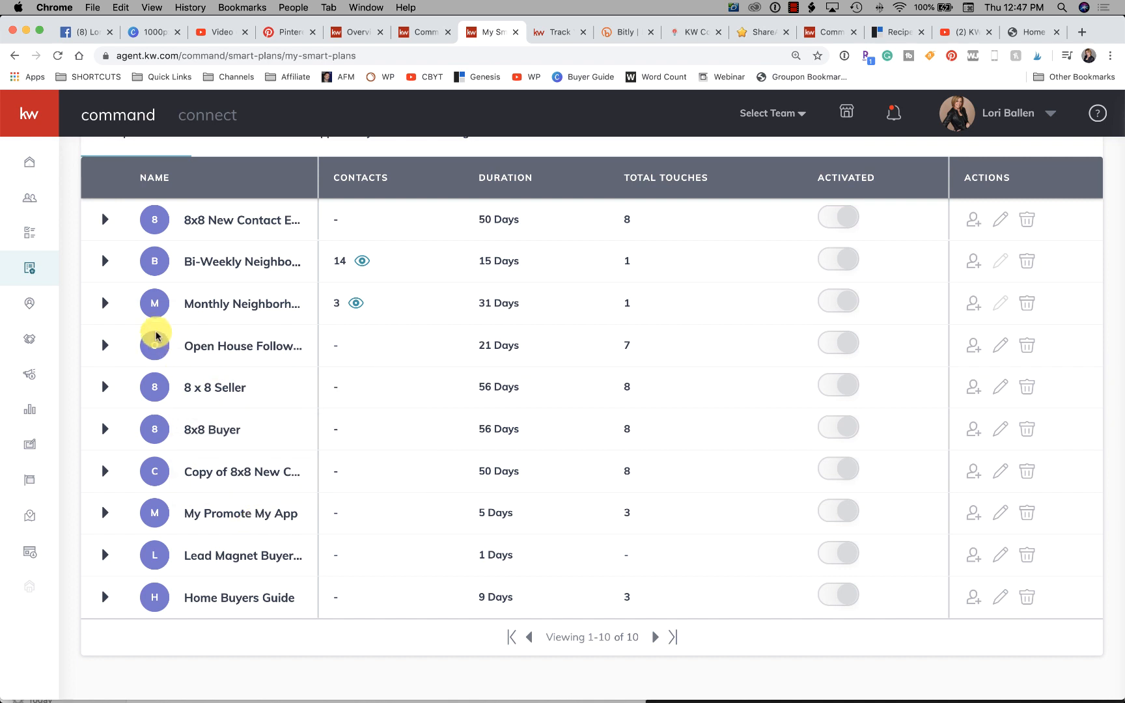
# - Open the first contact in the Contacts list and view the SmartPlans assigned to that contact
pyautogui.click(27, 198)
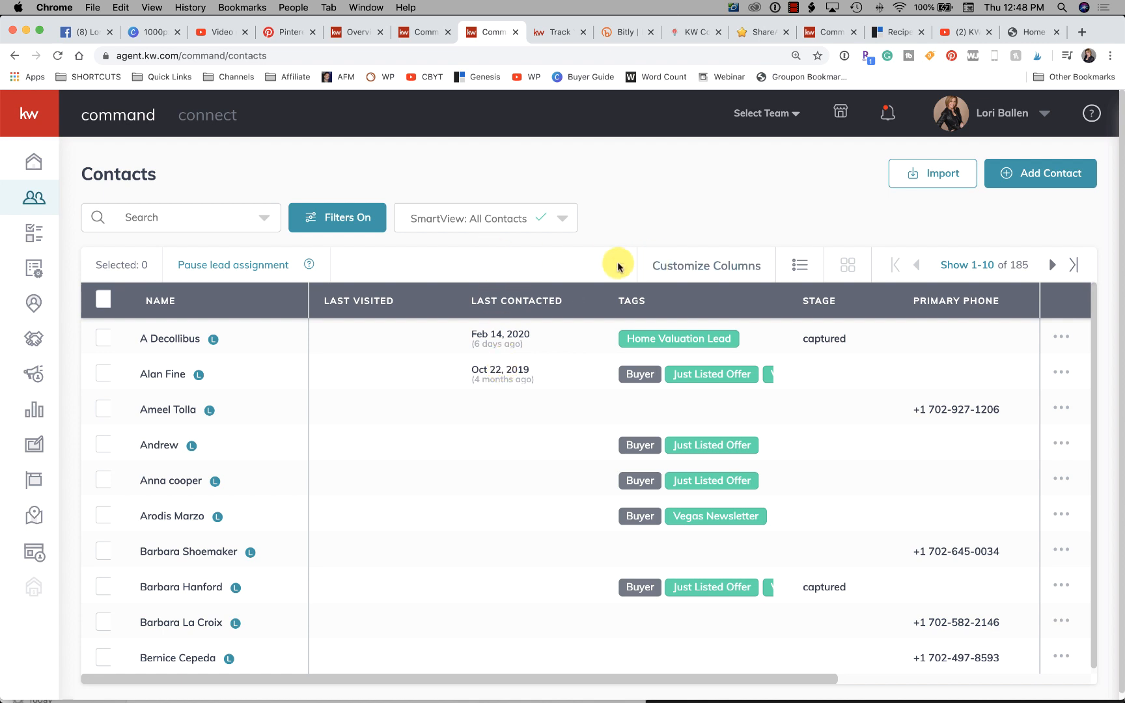
pyautogui.click(175, 341)
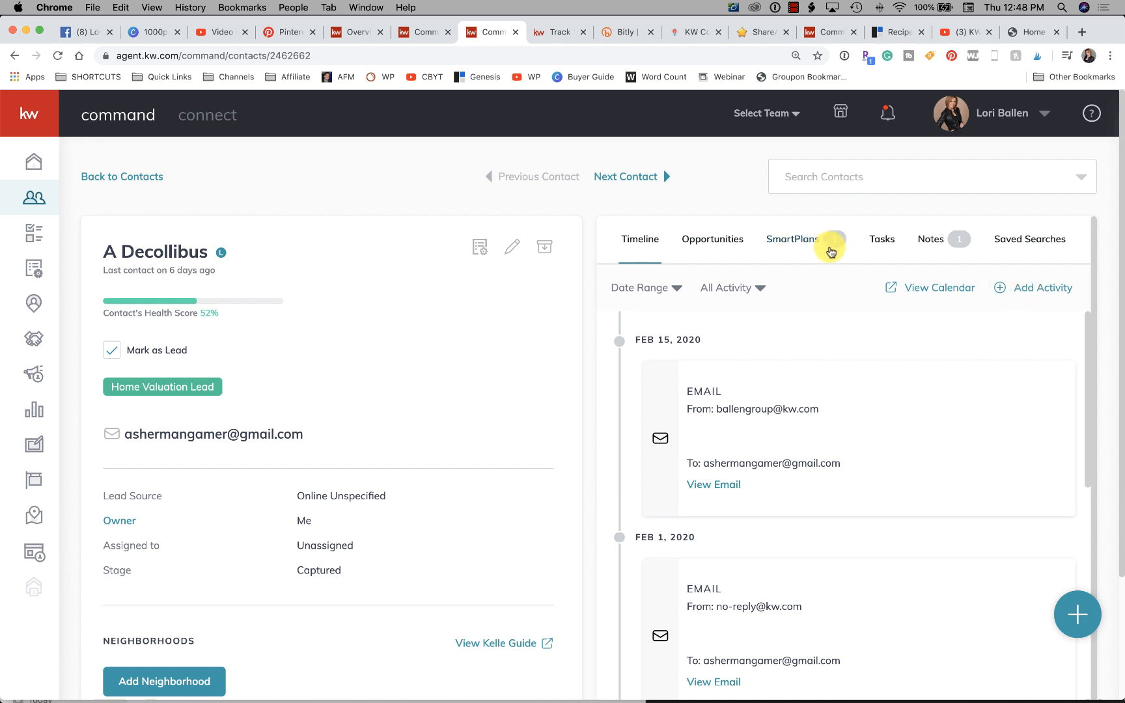
pyautogui.click(808, 242)
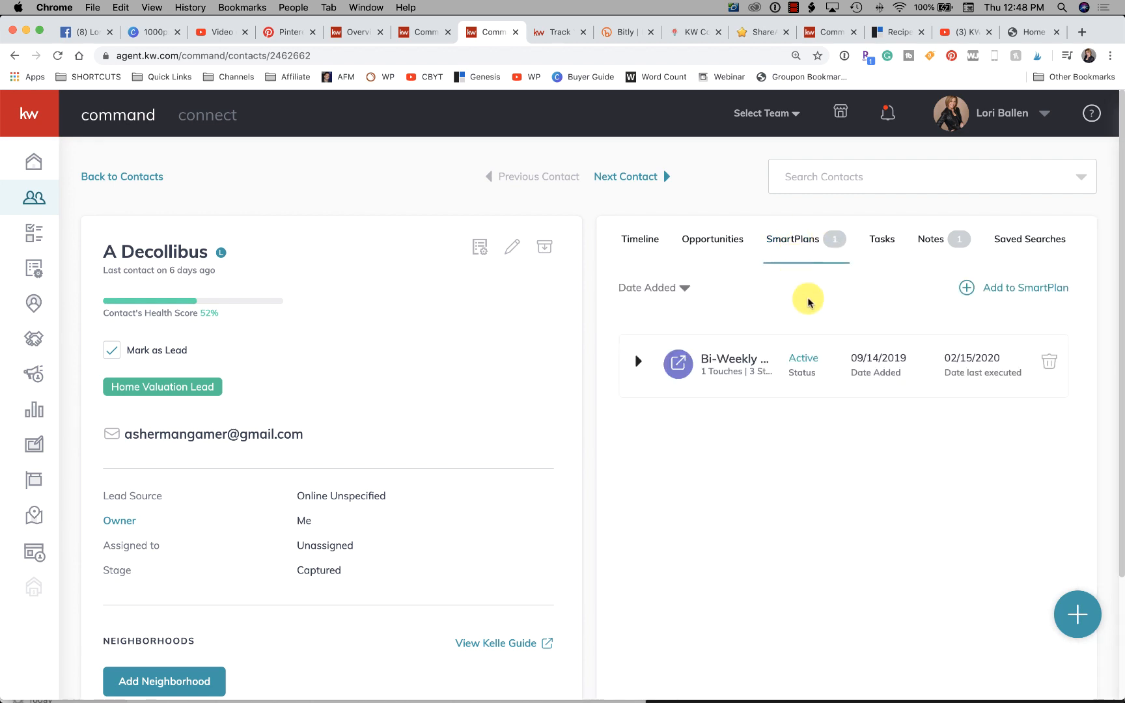
# - Select Home Buyers Guide as a SmartPlan for the contact, and close the start options and plan list without confirming
pyautogui.click(1026, 294)
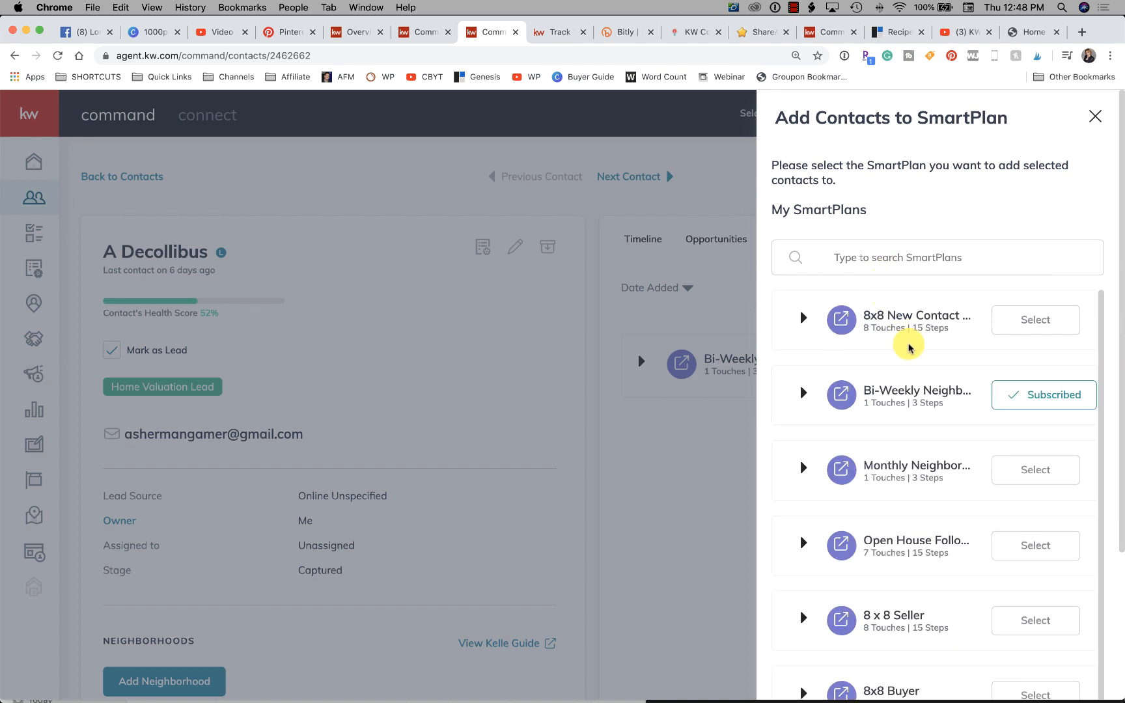
pyautogui.scroll(-2, 910, 348)
pyautogui.scroll(-5, 909, 348)
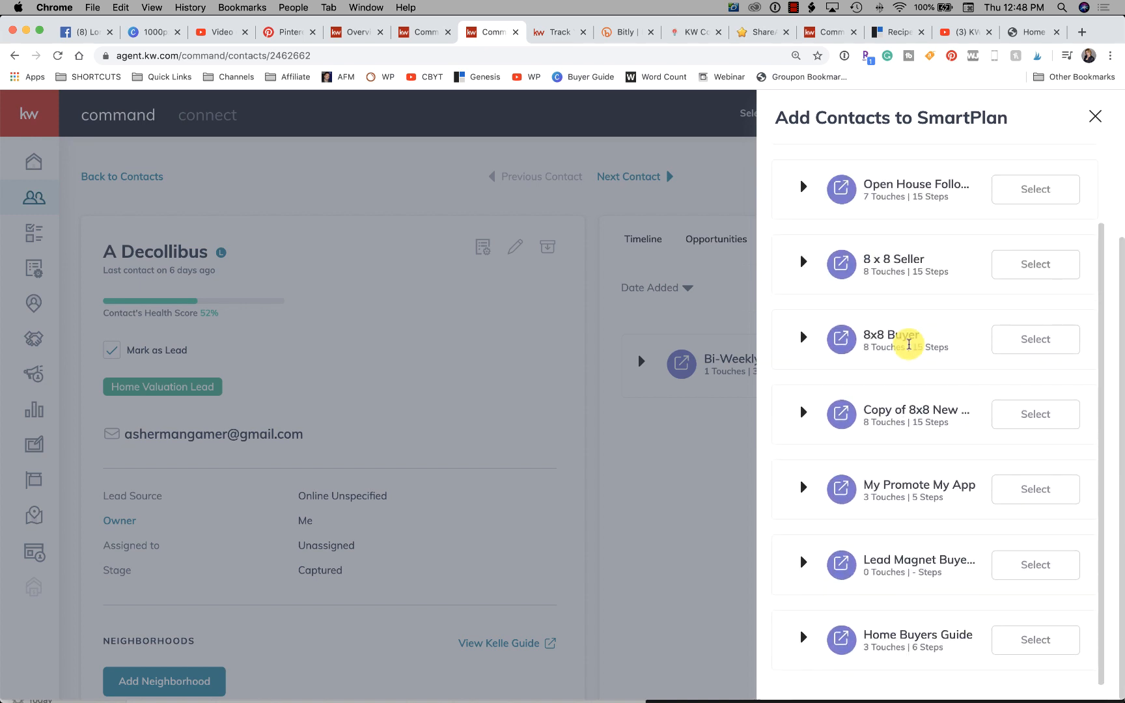
pyautogui.click(1028, 640)
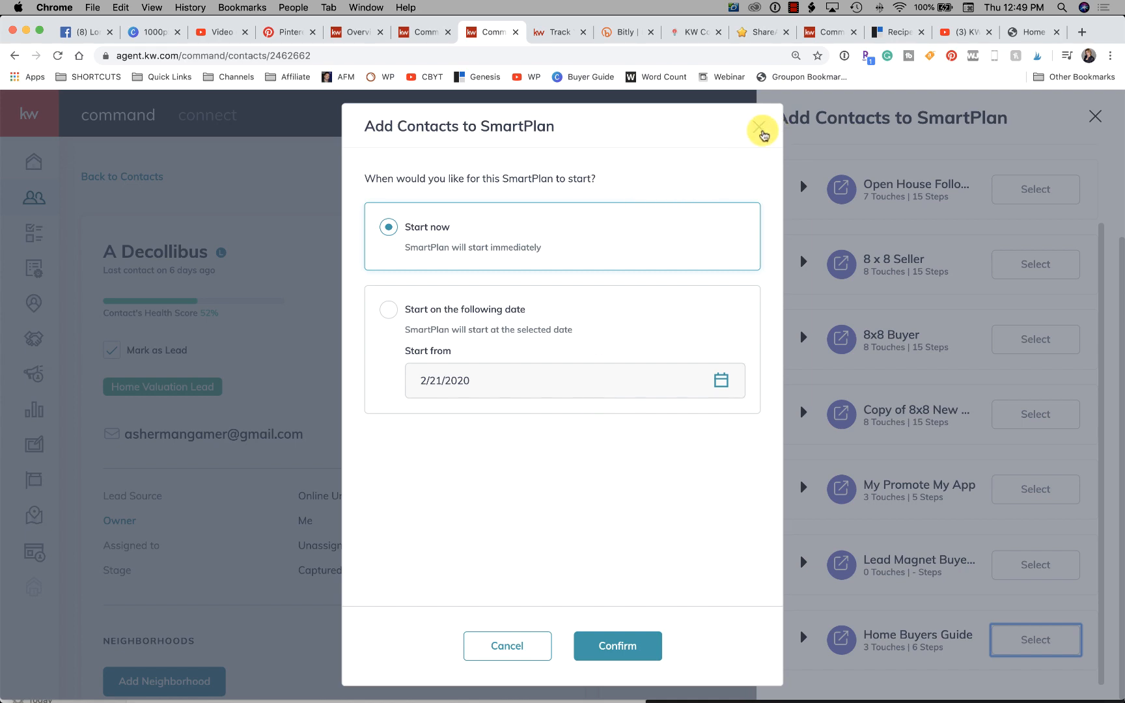
pyautogui.click(760, 128)
pyautogui.click(1095, 116)
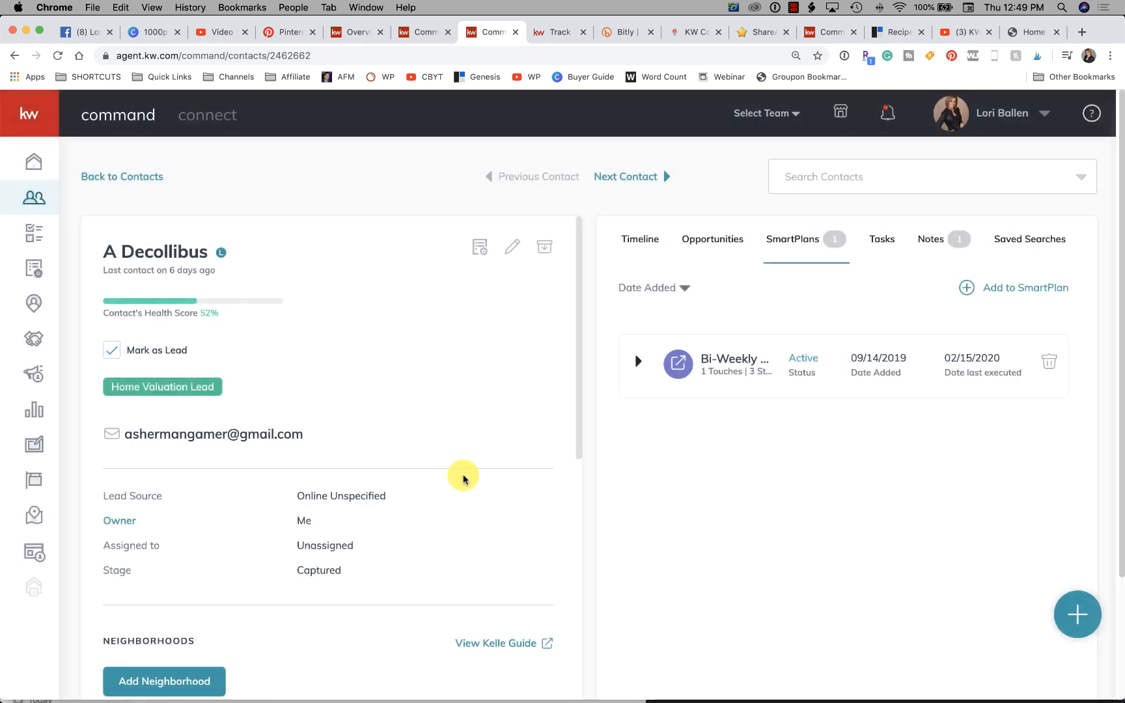
pyautogui.scroll(-3, 403, 485)
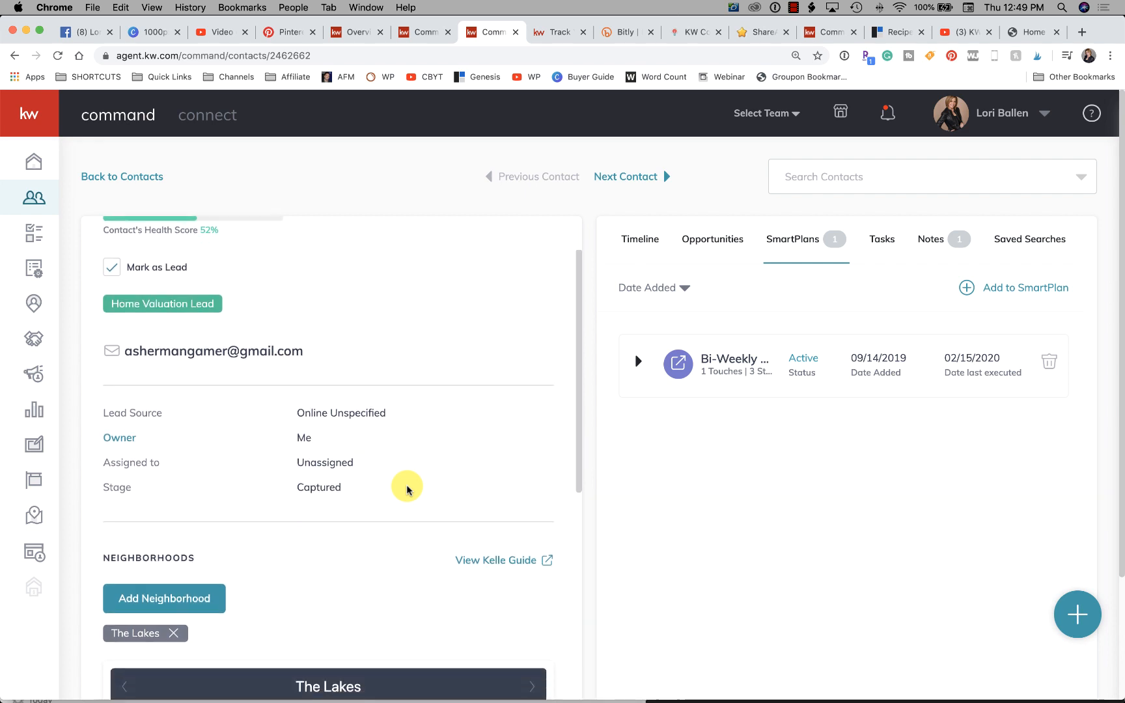
pyautogui.scroll(3, 407, 490)
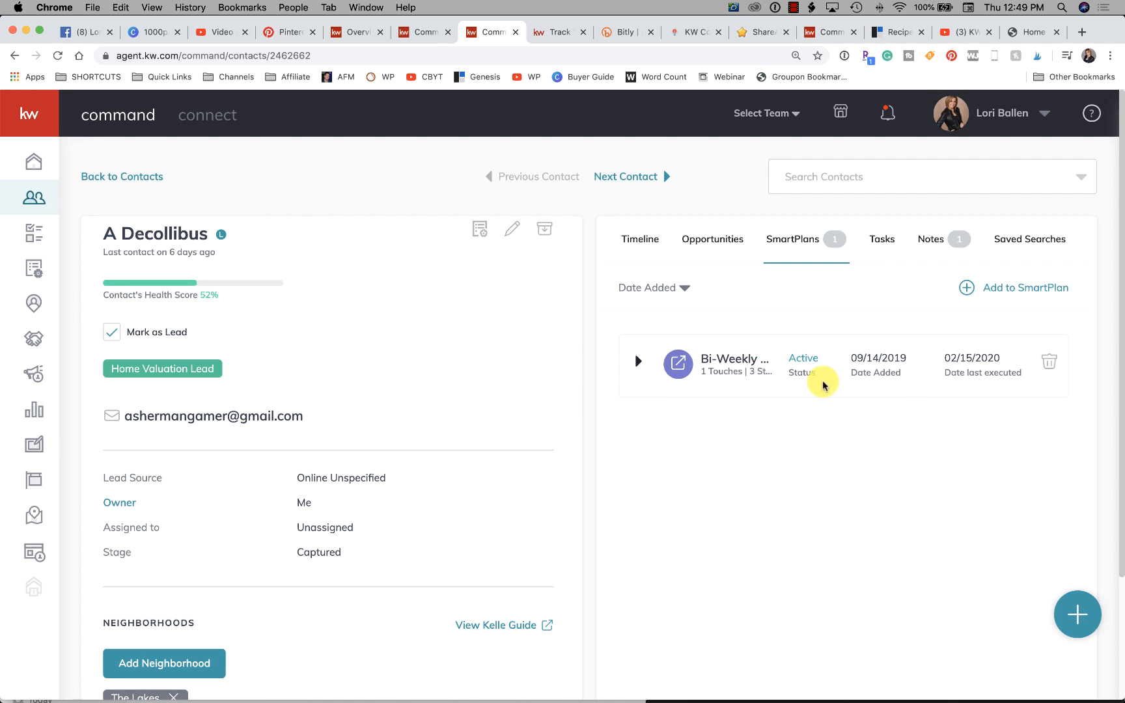
pyautogui.scroll(-1, 825, 384)
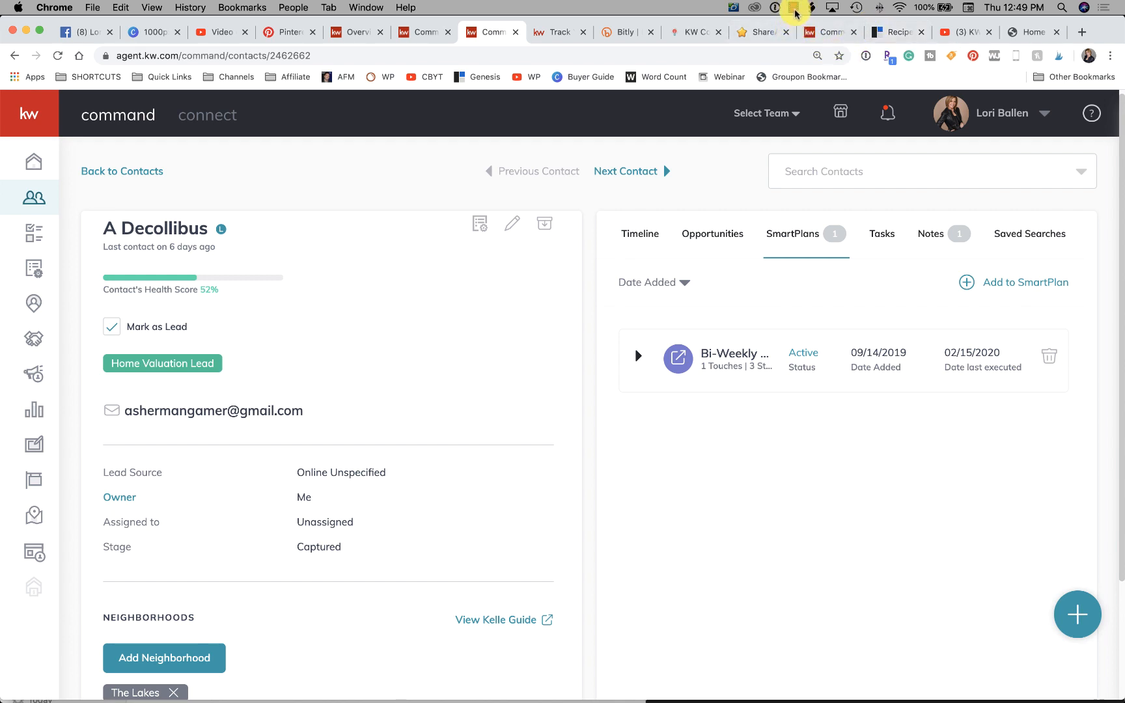
pyautogui.click(796, 10)
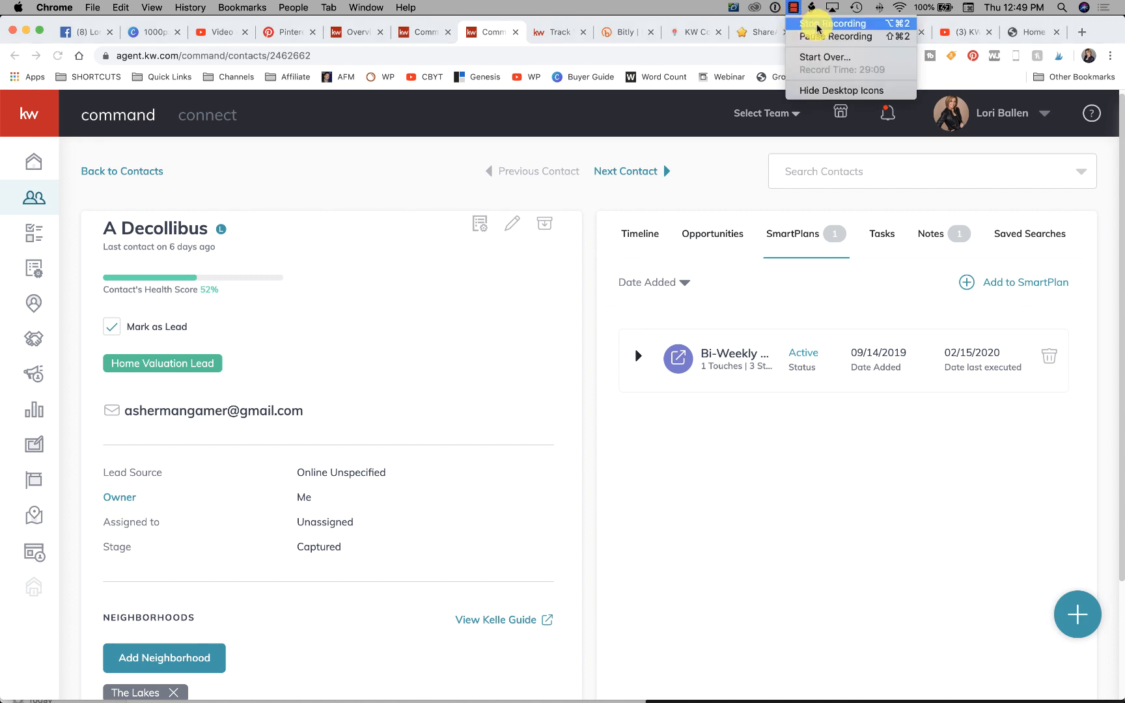